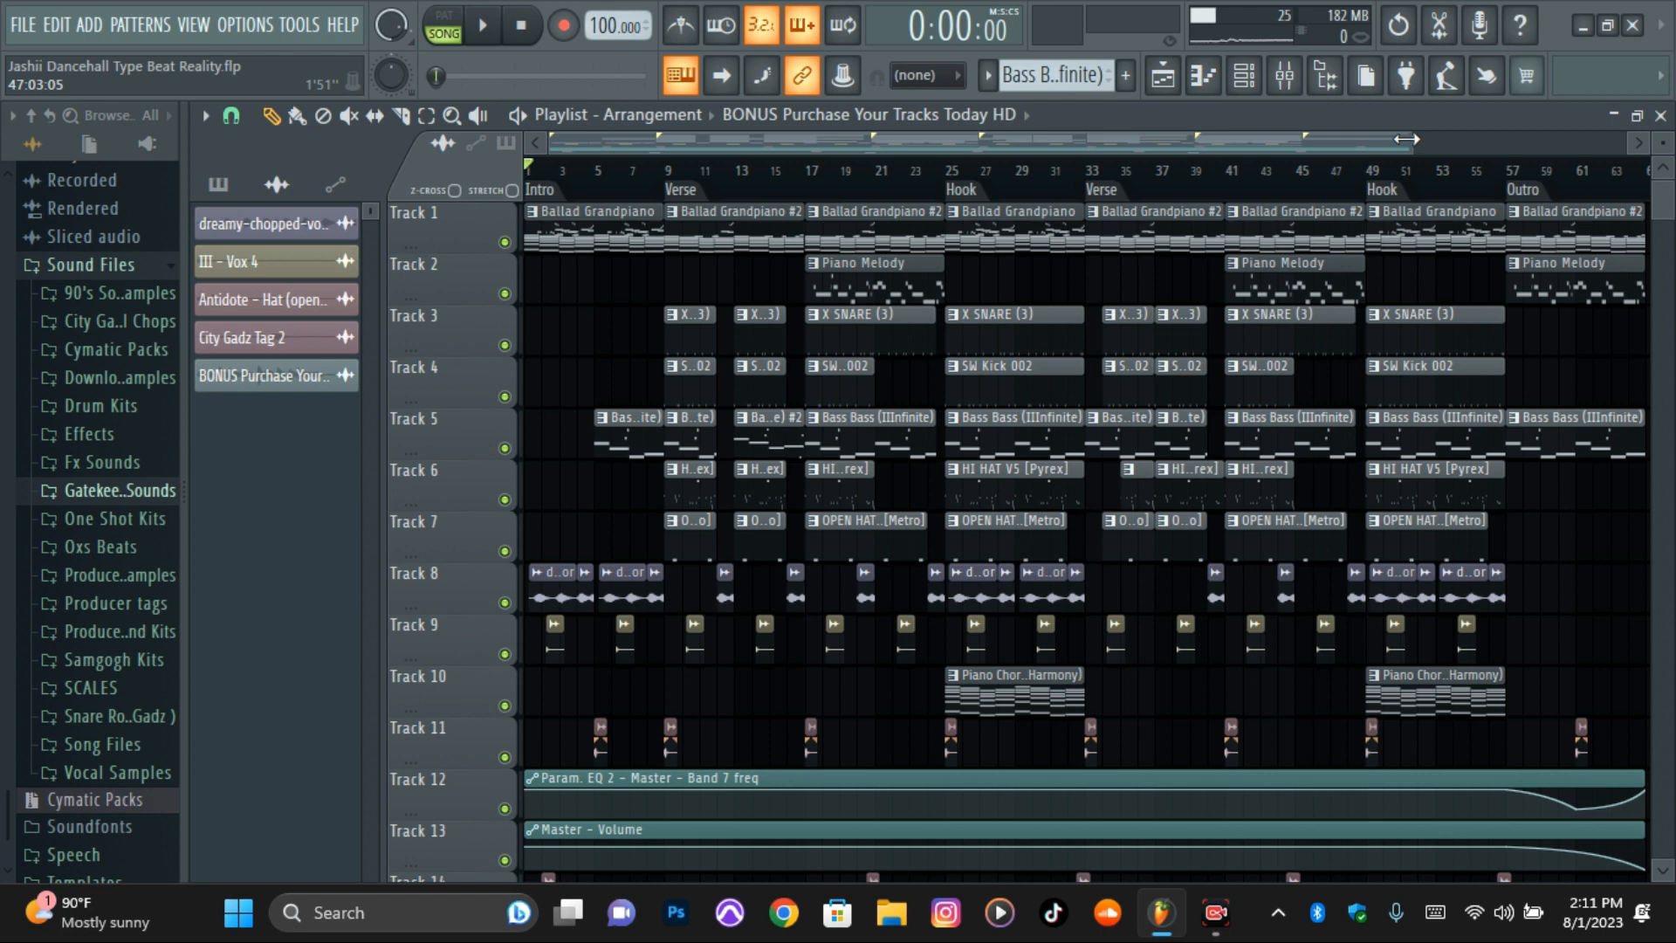
- Play the song arrangement from the intro, stop it and look over the playlist tracks
{"action": "key", "text": "space"}
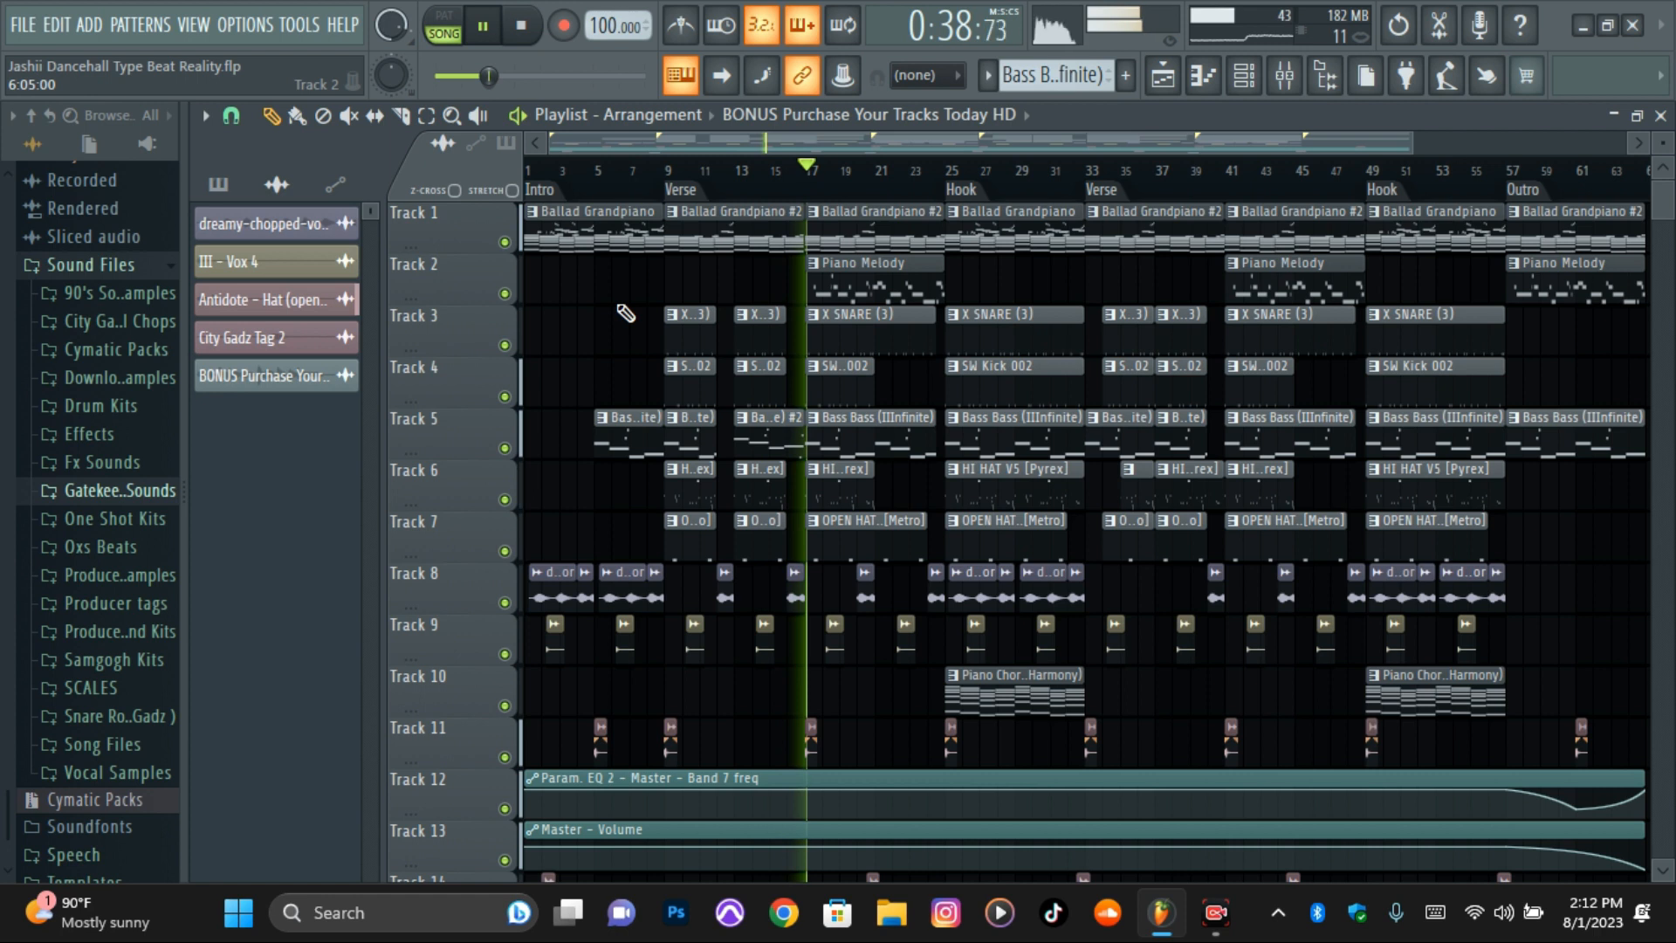
{"action": "key", "text": "space"}
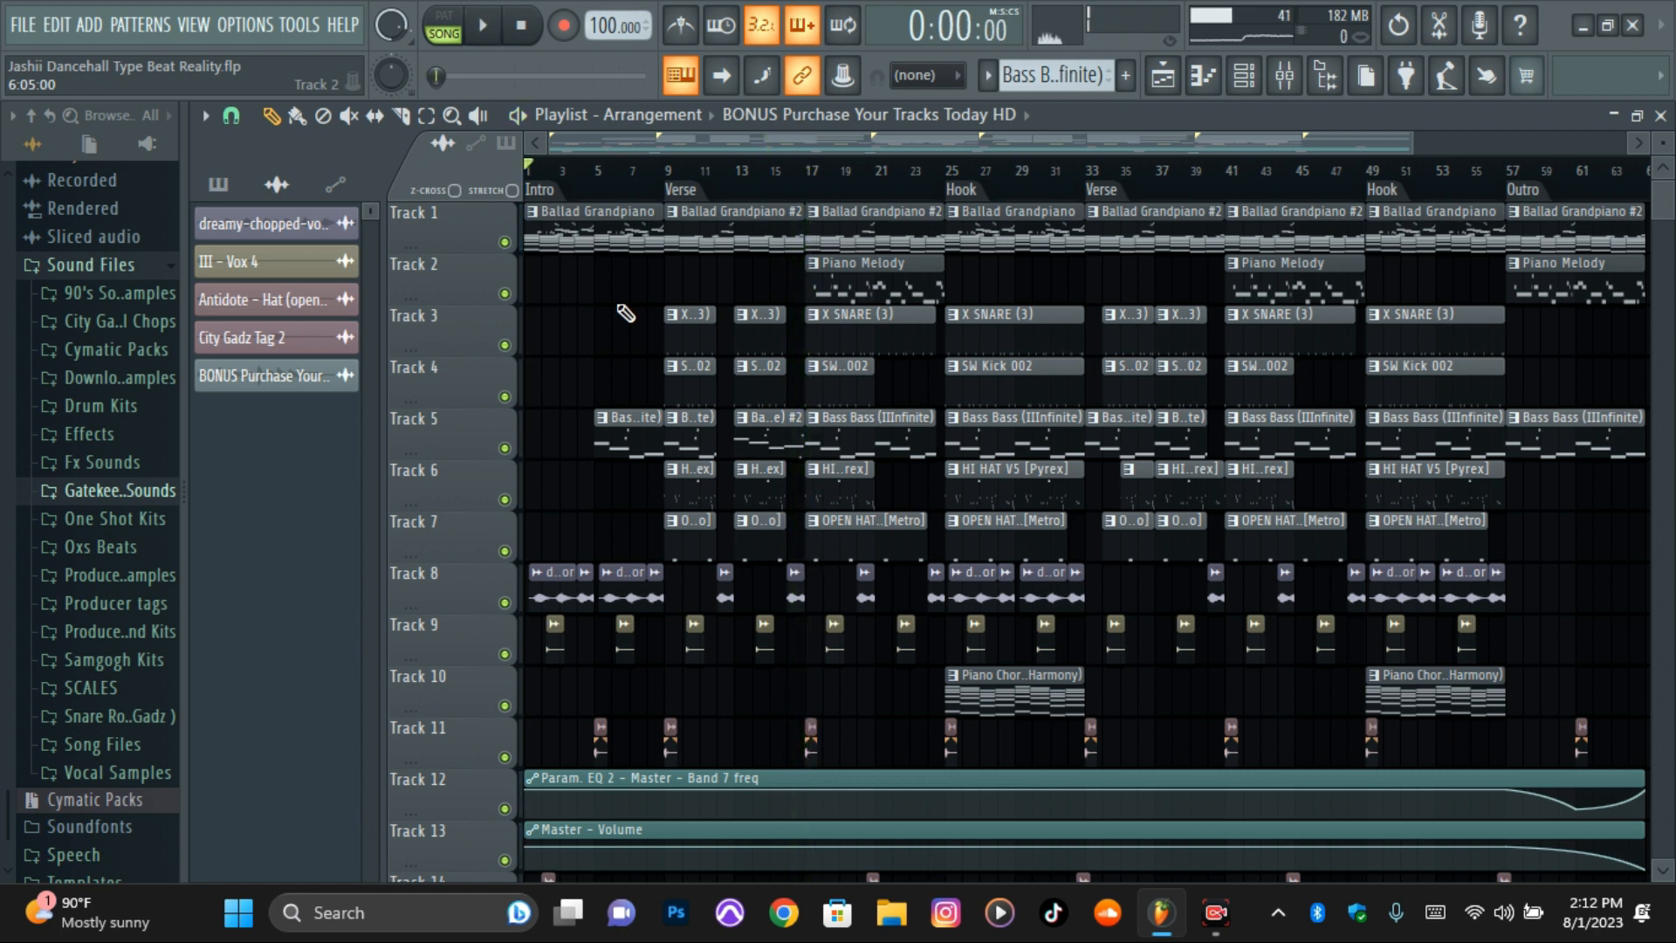
{"action": "scroll", "coordinate": [626, 313], "scroll_direction": "down", "scroll_amount": 4}
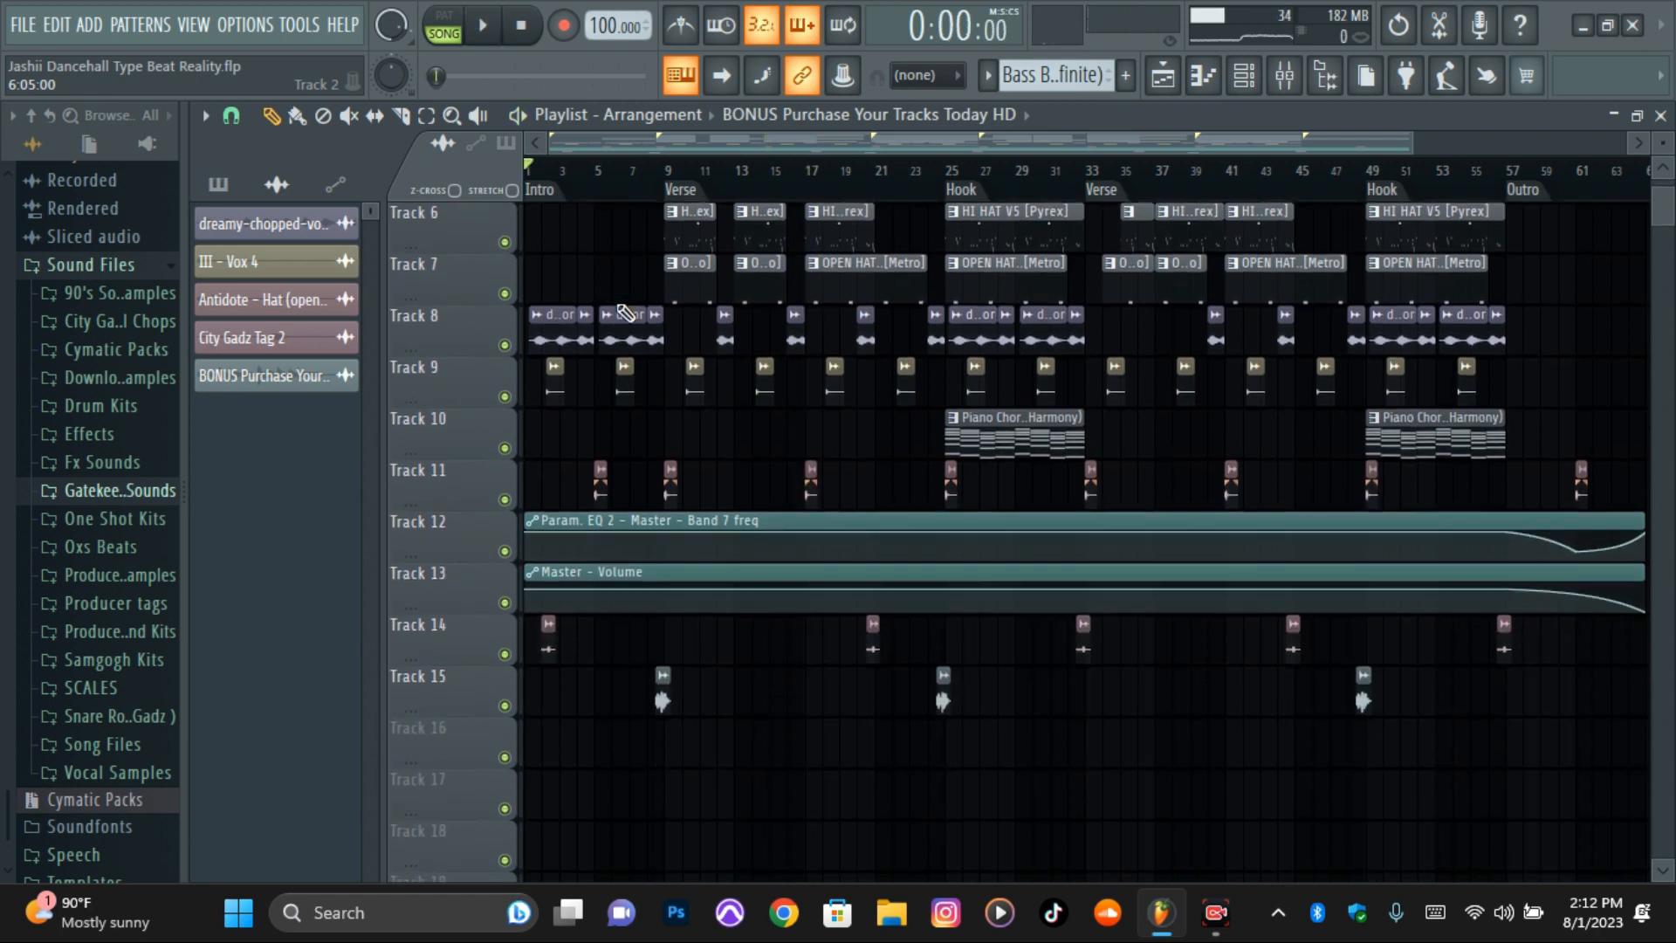
{"action": "scroll", "coordinate": [626, 312], "scroll_direction": "up", "scroll_amount": 4}
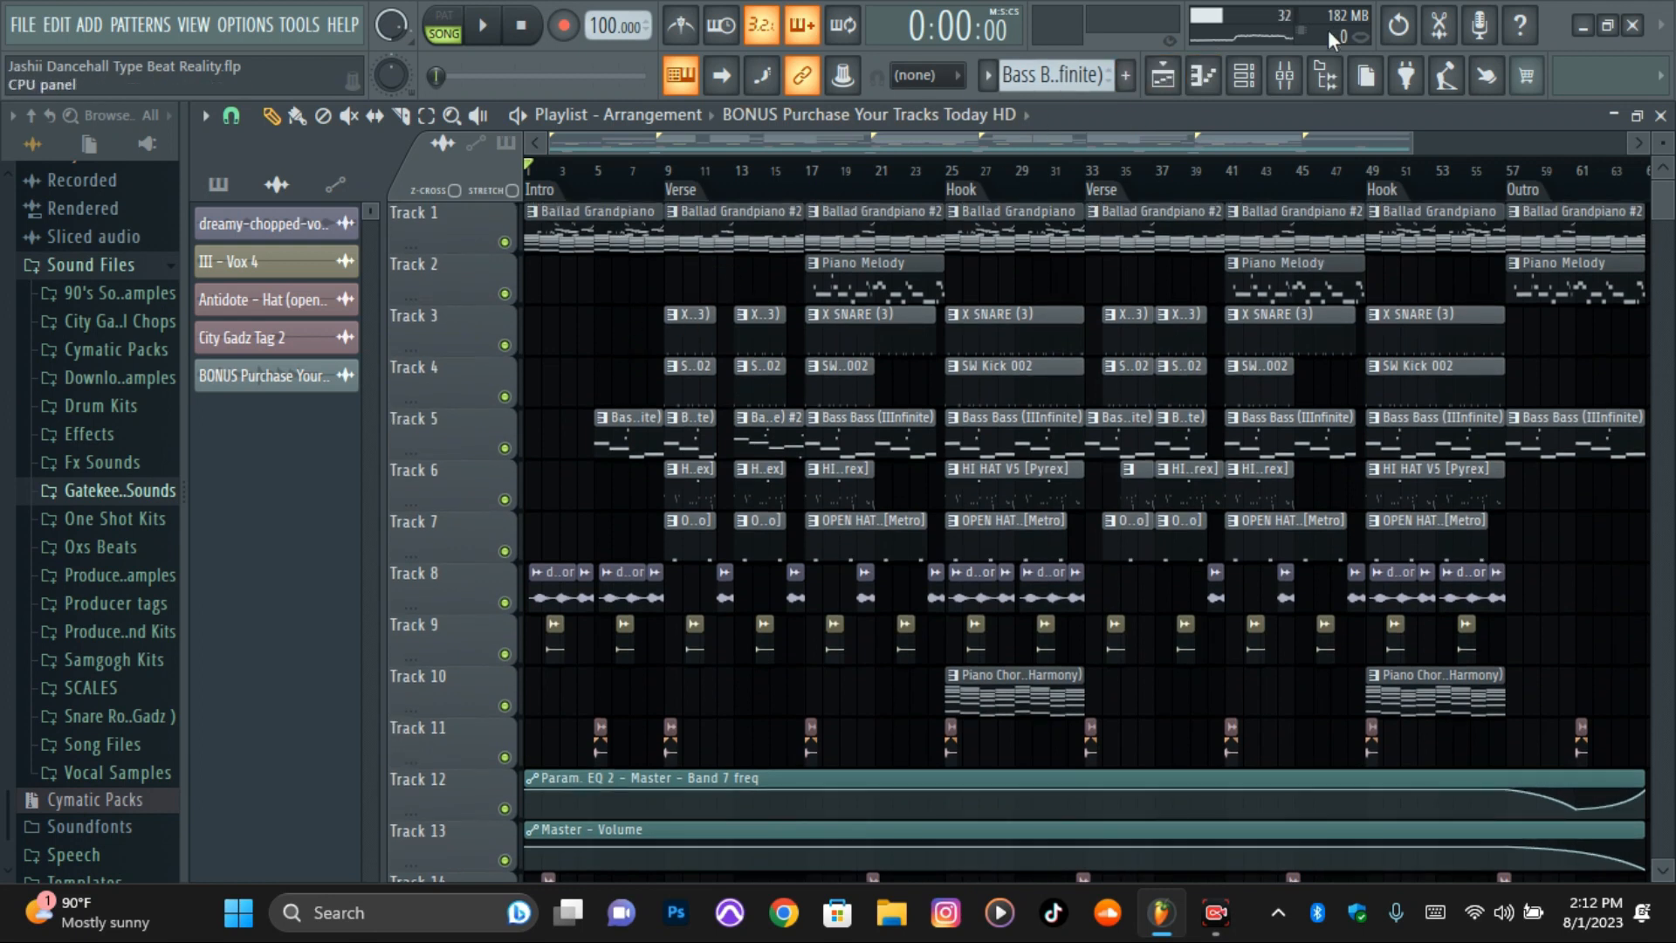
- Open the Ballad Grandpiano channel in the piano roll and fit all eight bars of its notes in view
{"action": "left_click", "coordinate": [1219, 88]}
{"action": "left_click", "coordinate": [733, 114]}
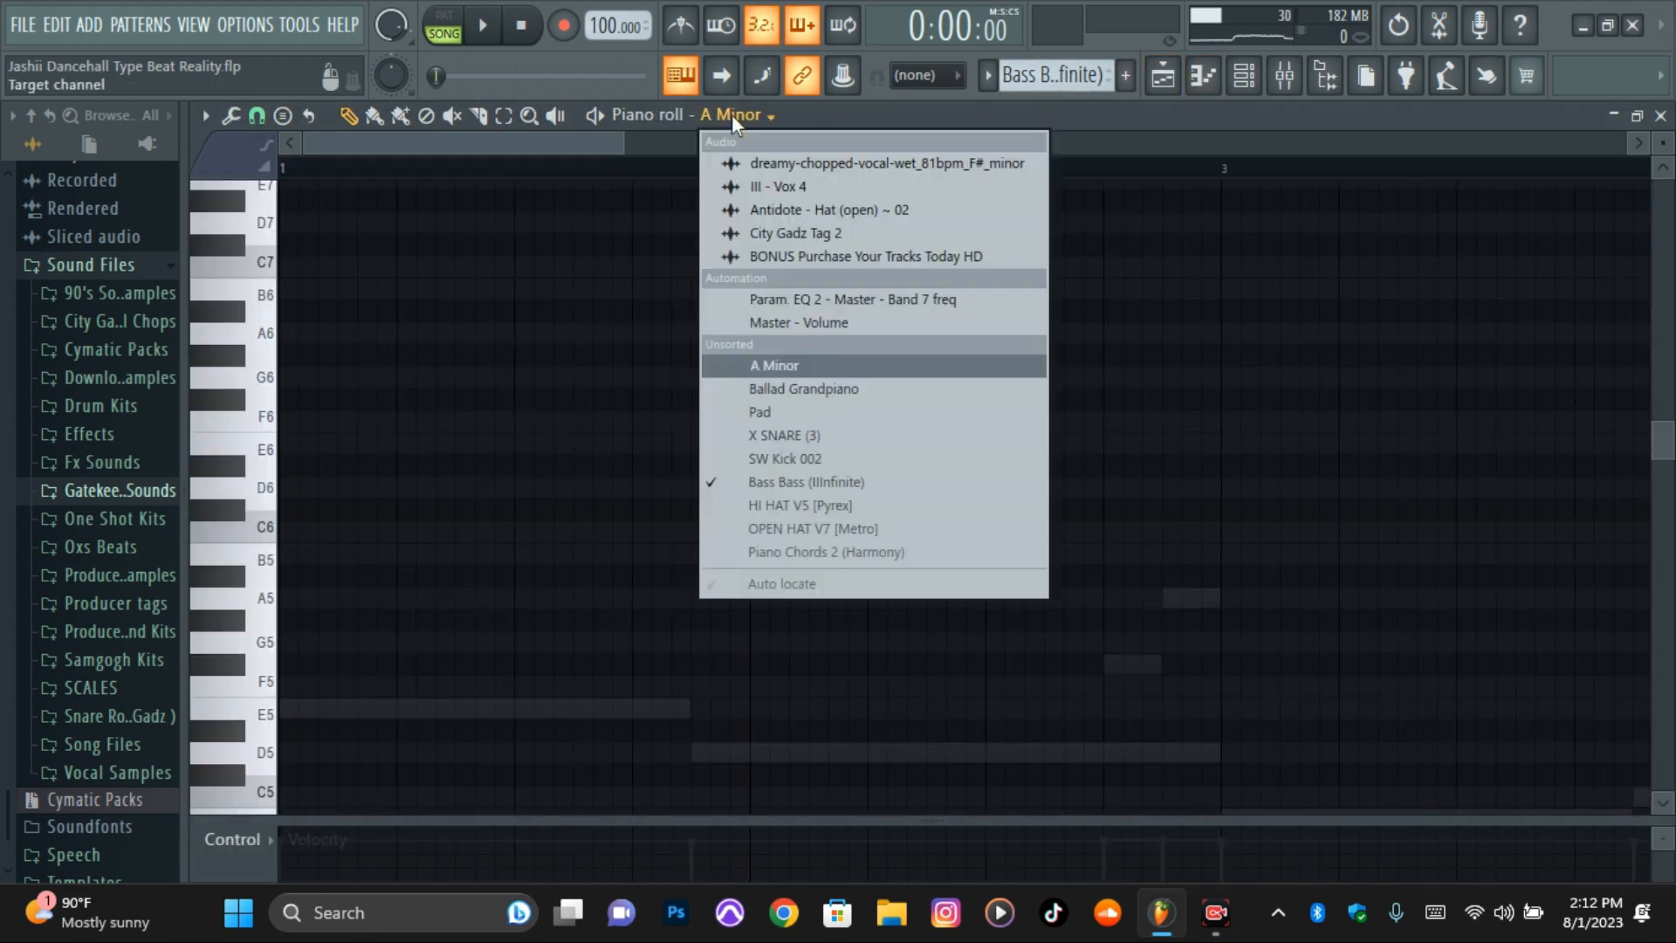
{"action": "left_click", "coordinate": [805, 388]}
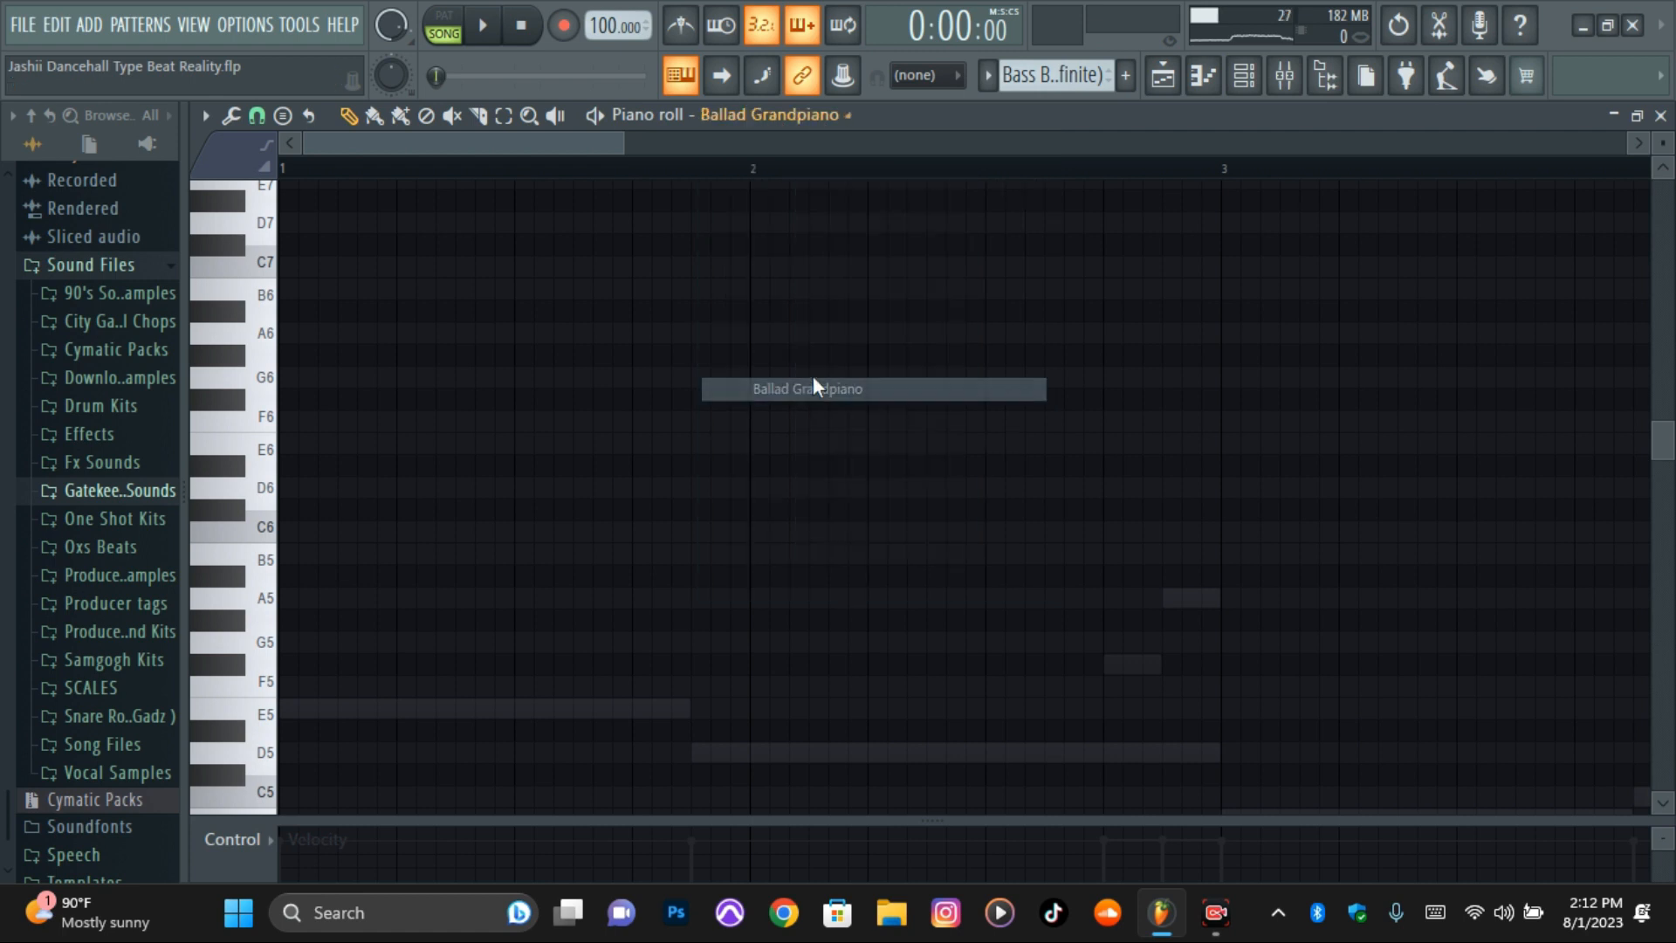
{"action": "left_click", "coordinate": [988, 87]}
{"action": "left_click", "coordinate": [1033, 171]}
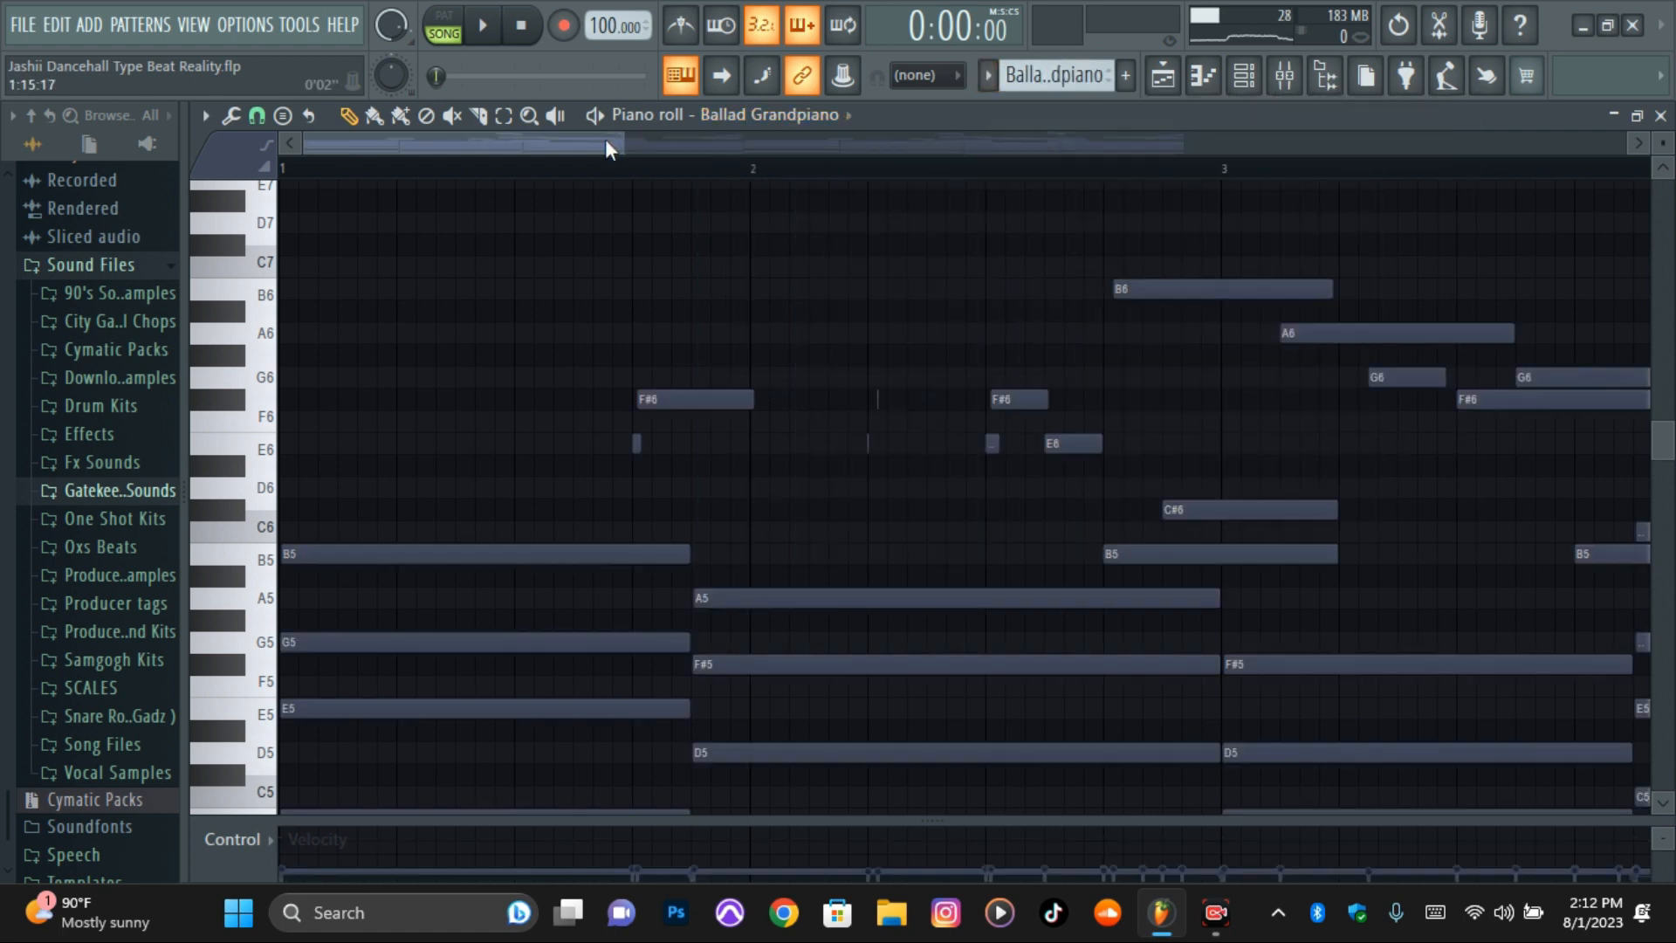
{"action": "left_click_drag", "start_coordinate": [777, 144], "coordinate": [1182, 144]}
{"action": "left_click_drag", "start_coordinate": [1663, 143], "coordinate": [1663, 138]}
{"action": "scroll", "coordinate": [1205, 296], "scroll_direction": "down", "scroll_amount": 6}
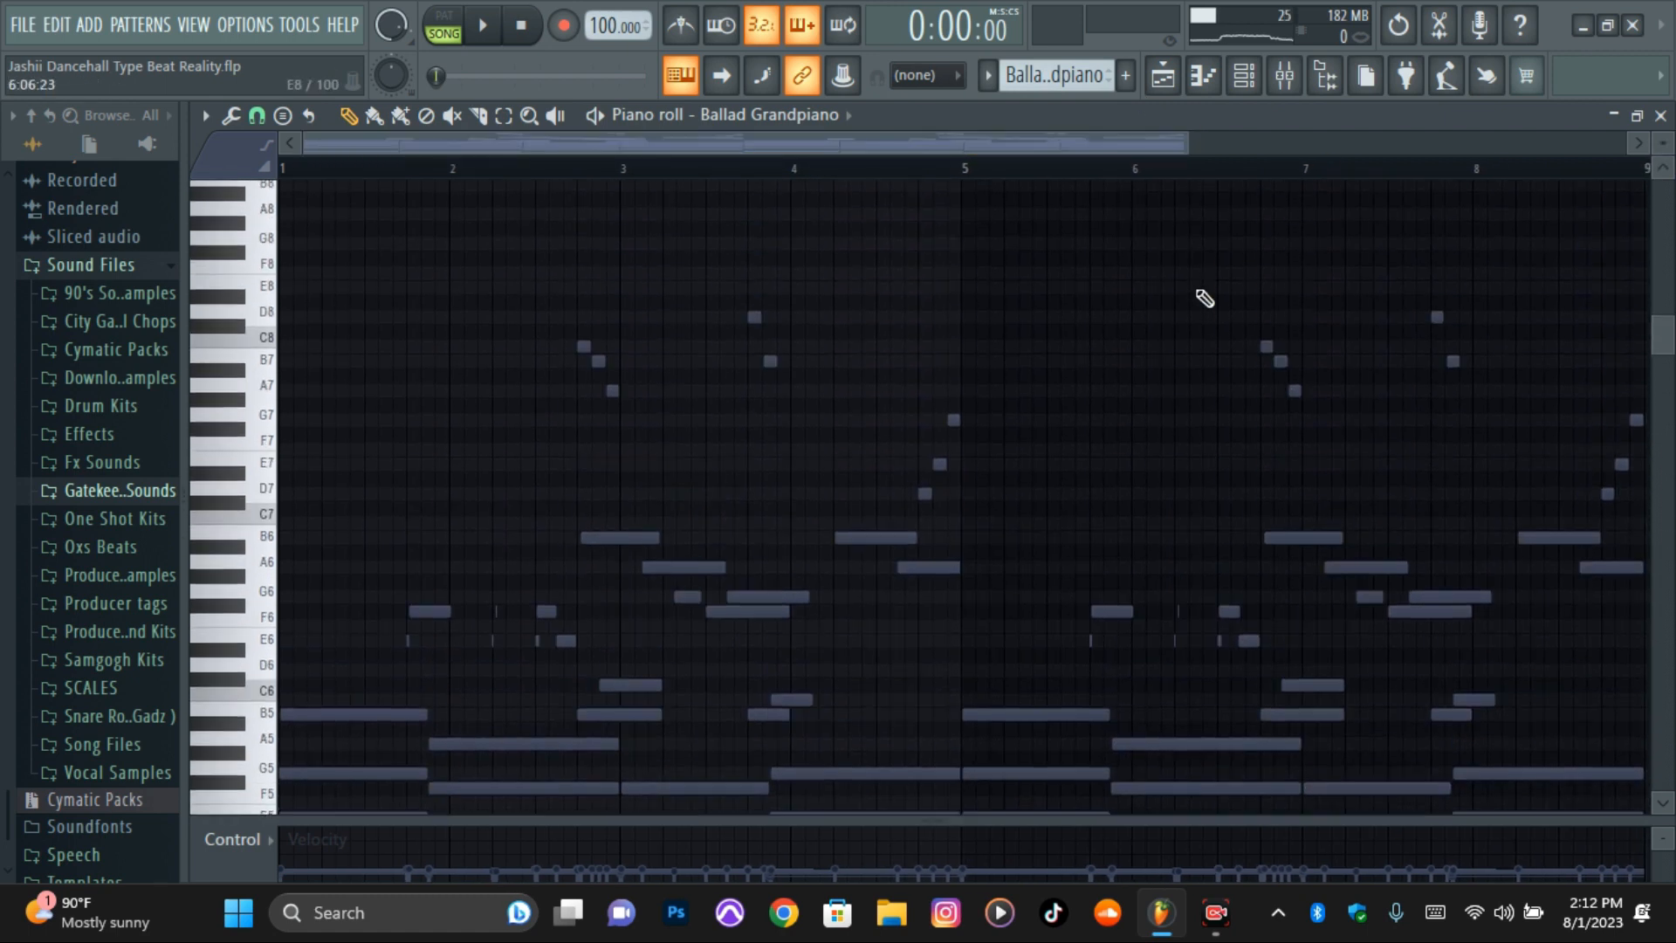
{"action": "scroll", "coordinate": [1208, 312], "scroll_direction": "up", "scroll_amount": 10}
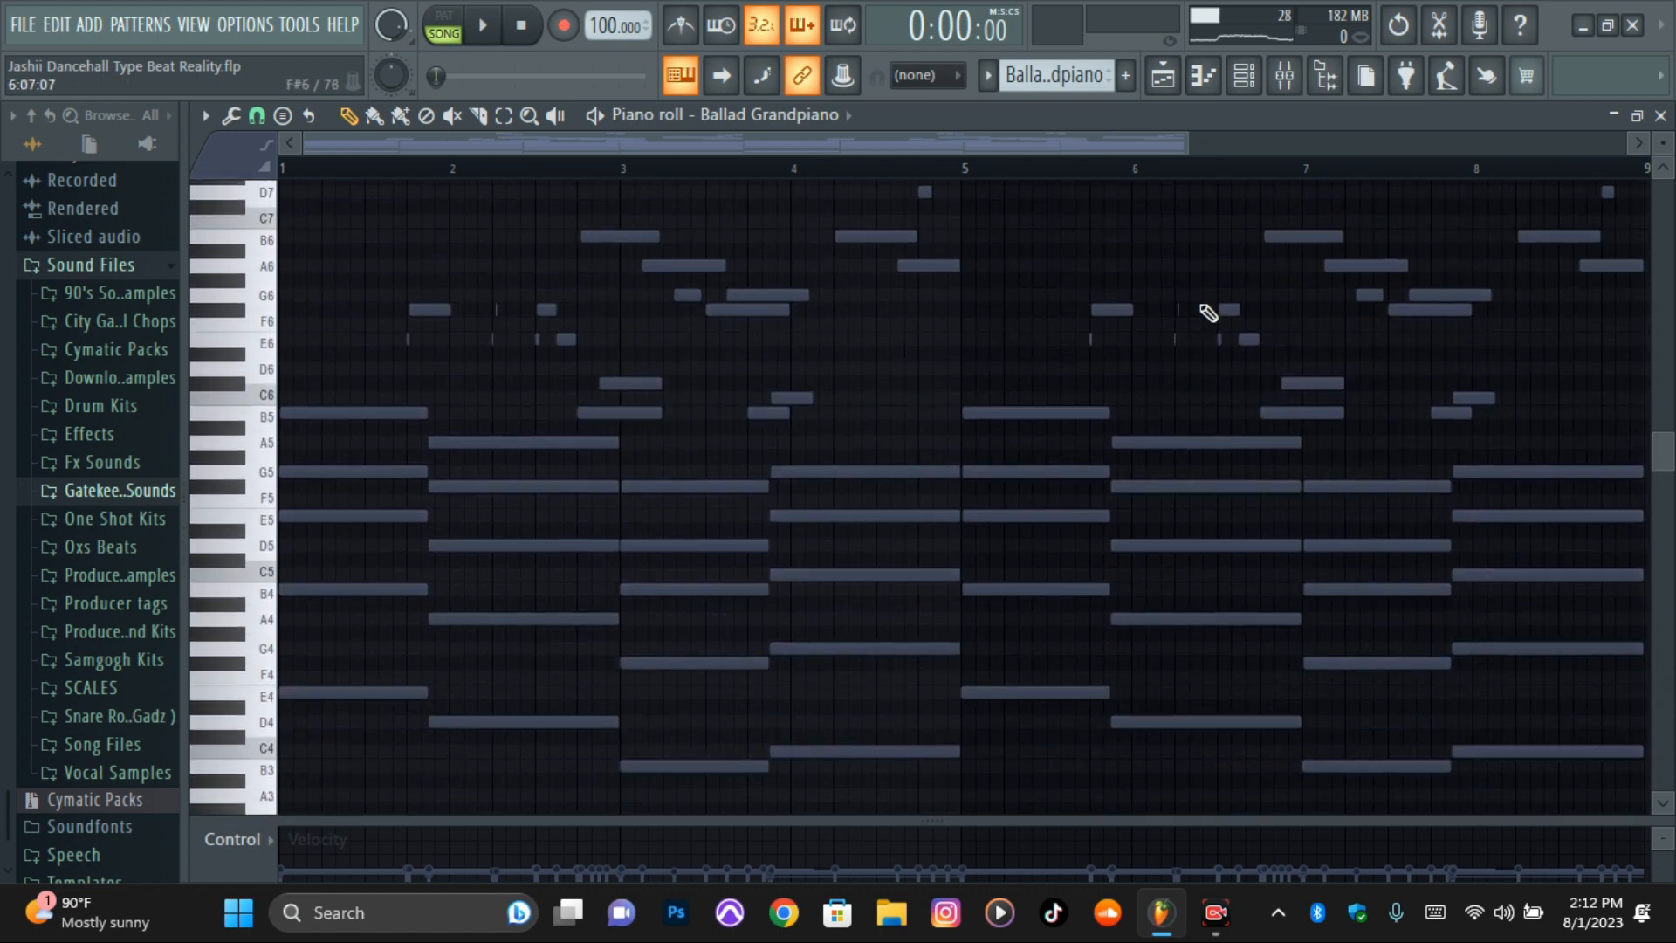
{"action": "left_click_drag", "start_coordinate": [1671, 146], "coordinate": [1671, 140]}
{"action": "scroll", "coordinate": [1171, 314], "scroll_direction": "down", "scroll_amount": 5}
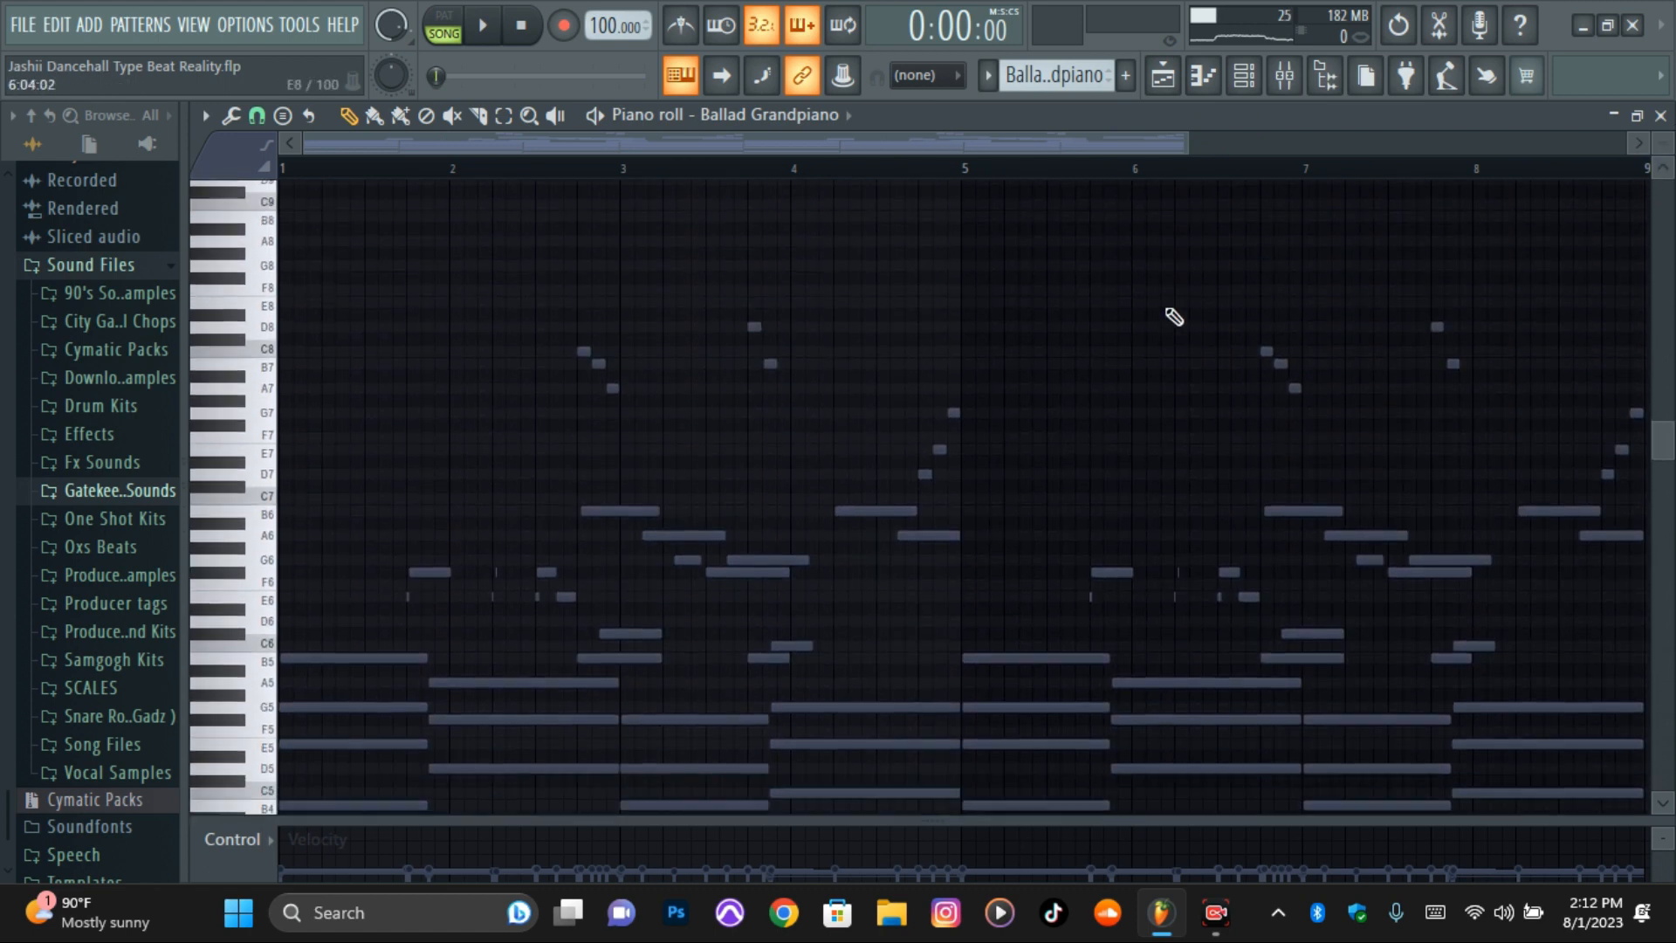
- Open the Ballad Grandpiano channel's Nexus instrument to check its piano preset, and return to the piano roll
{"action": "left_click", "coordinate": [1244, 76]}
{"action": "left_click", "coordinate": [587, 217]}
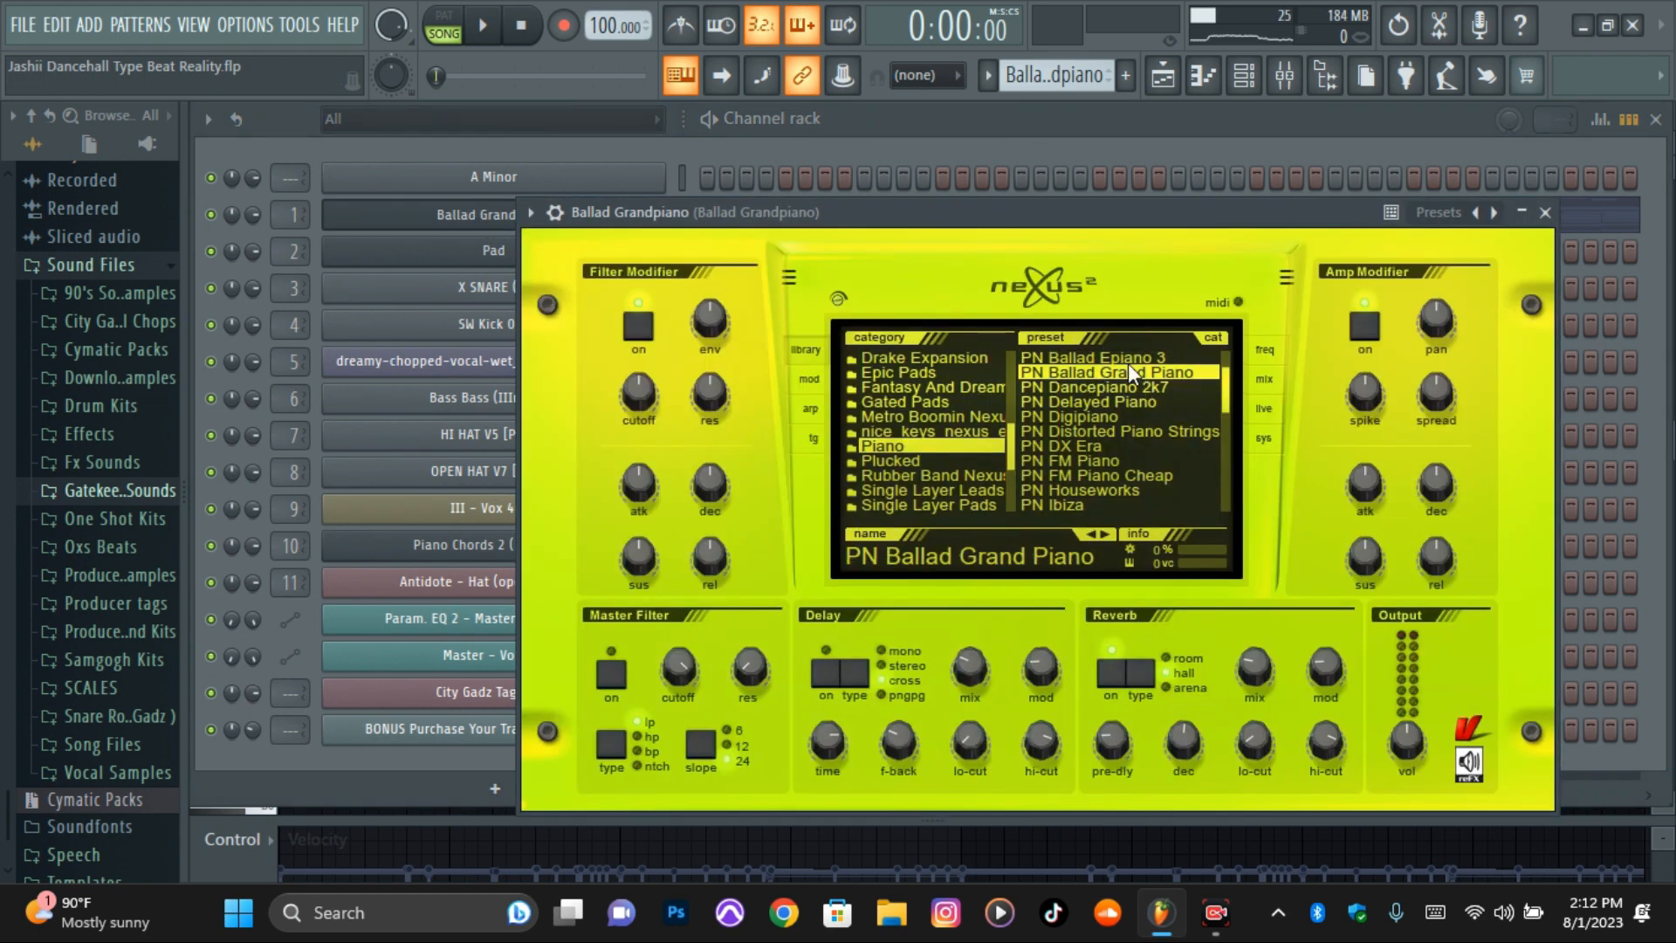
{"action": "left_click", "coordinate": [1213, 78]}
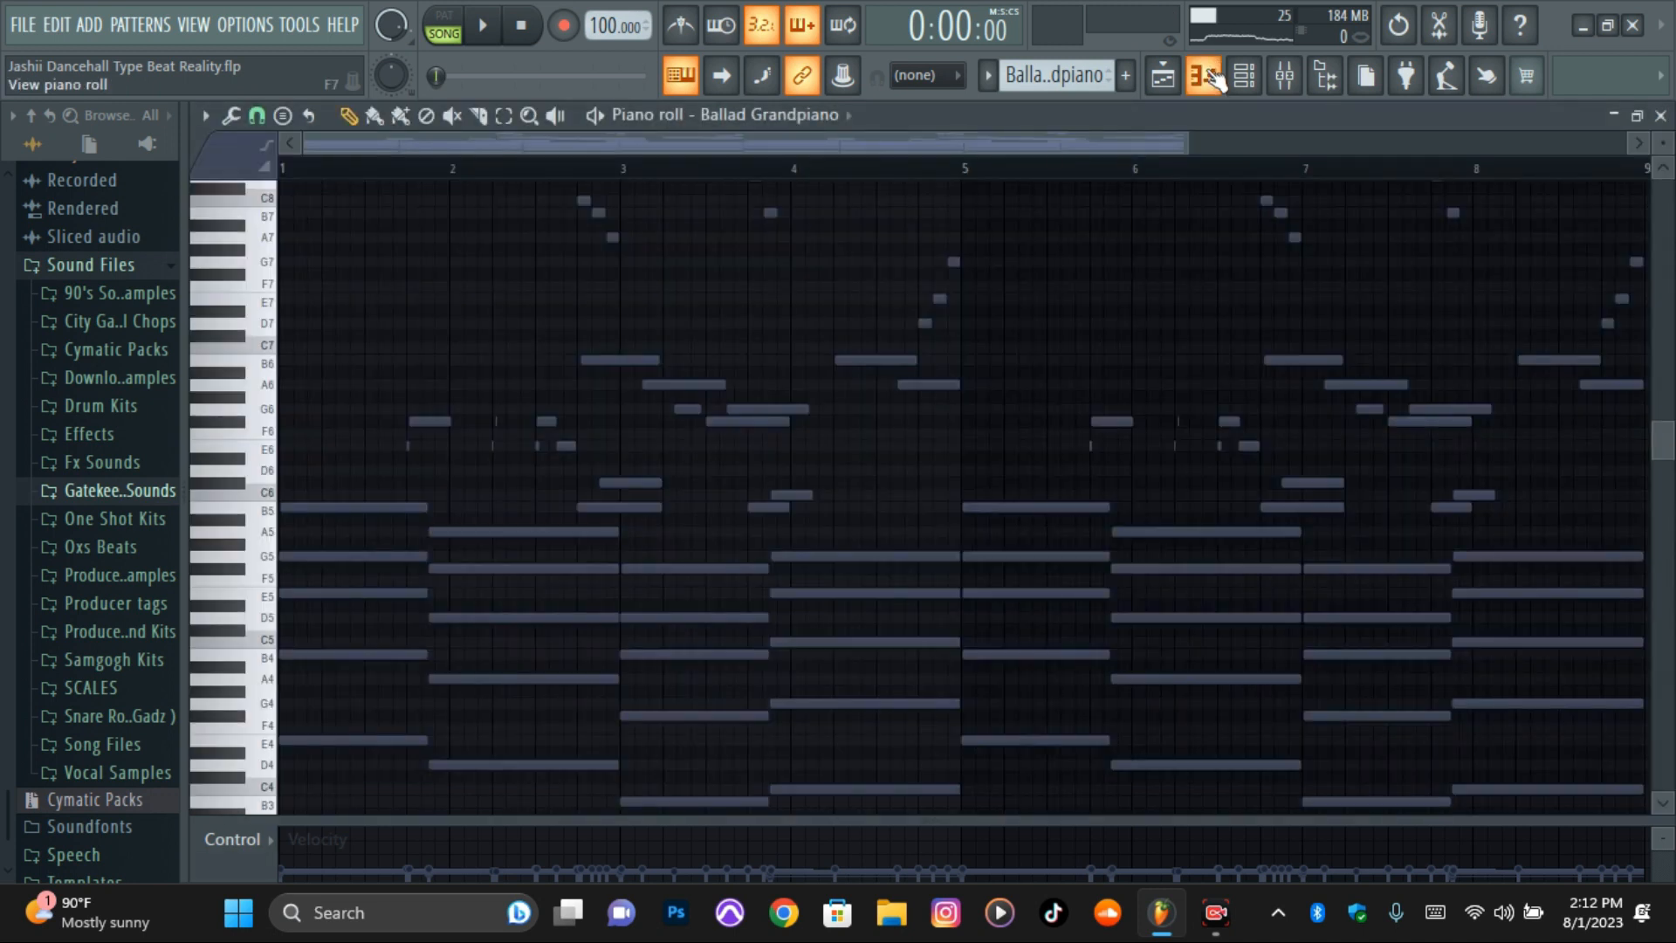
- Select the three-note chords between B4 and B5 across the first four bars
{"action": "scroll", "coordinate": [1073, 288], "scroll_direction": "down", "scroll_amount": 4}
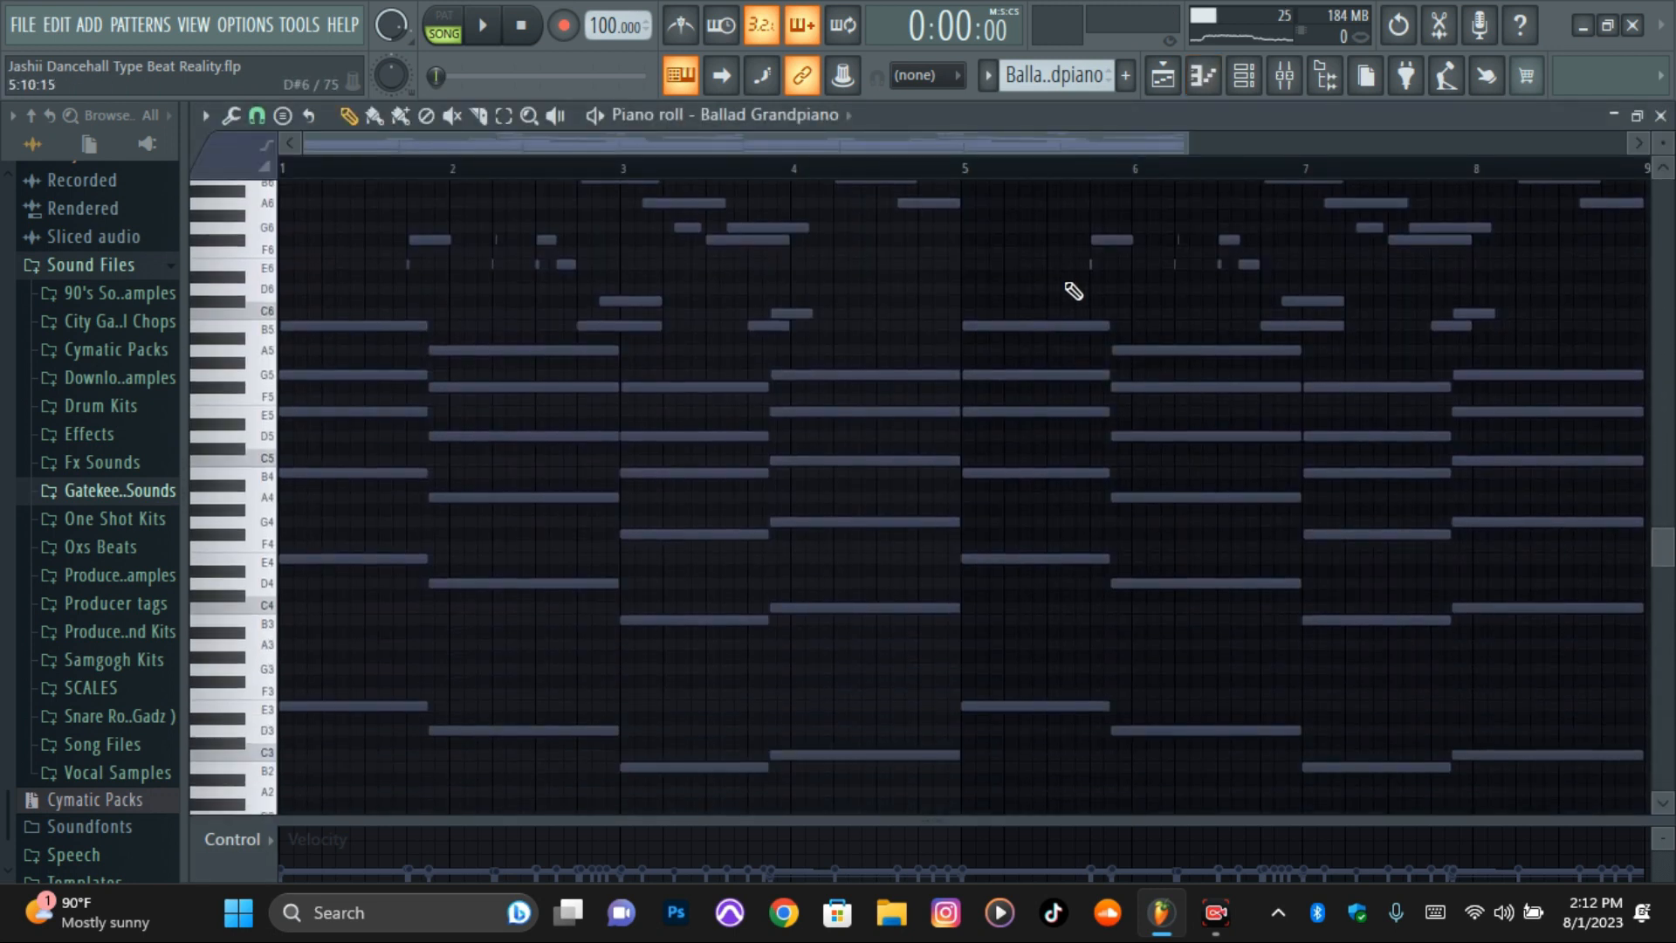
{"action": "scroll", "coordinate": [1328, 326], "scroll_direction": "up", "scroll_amount": 3}
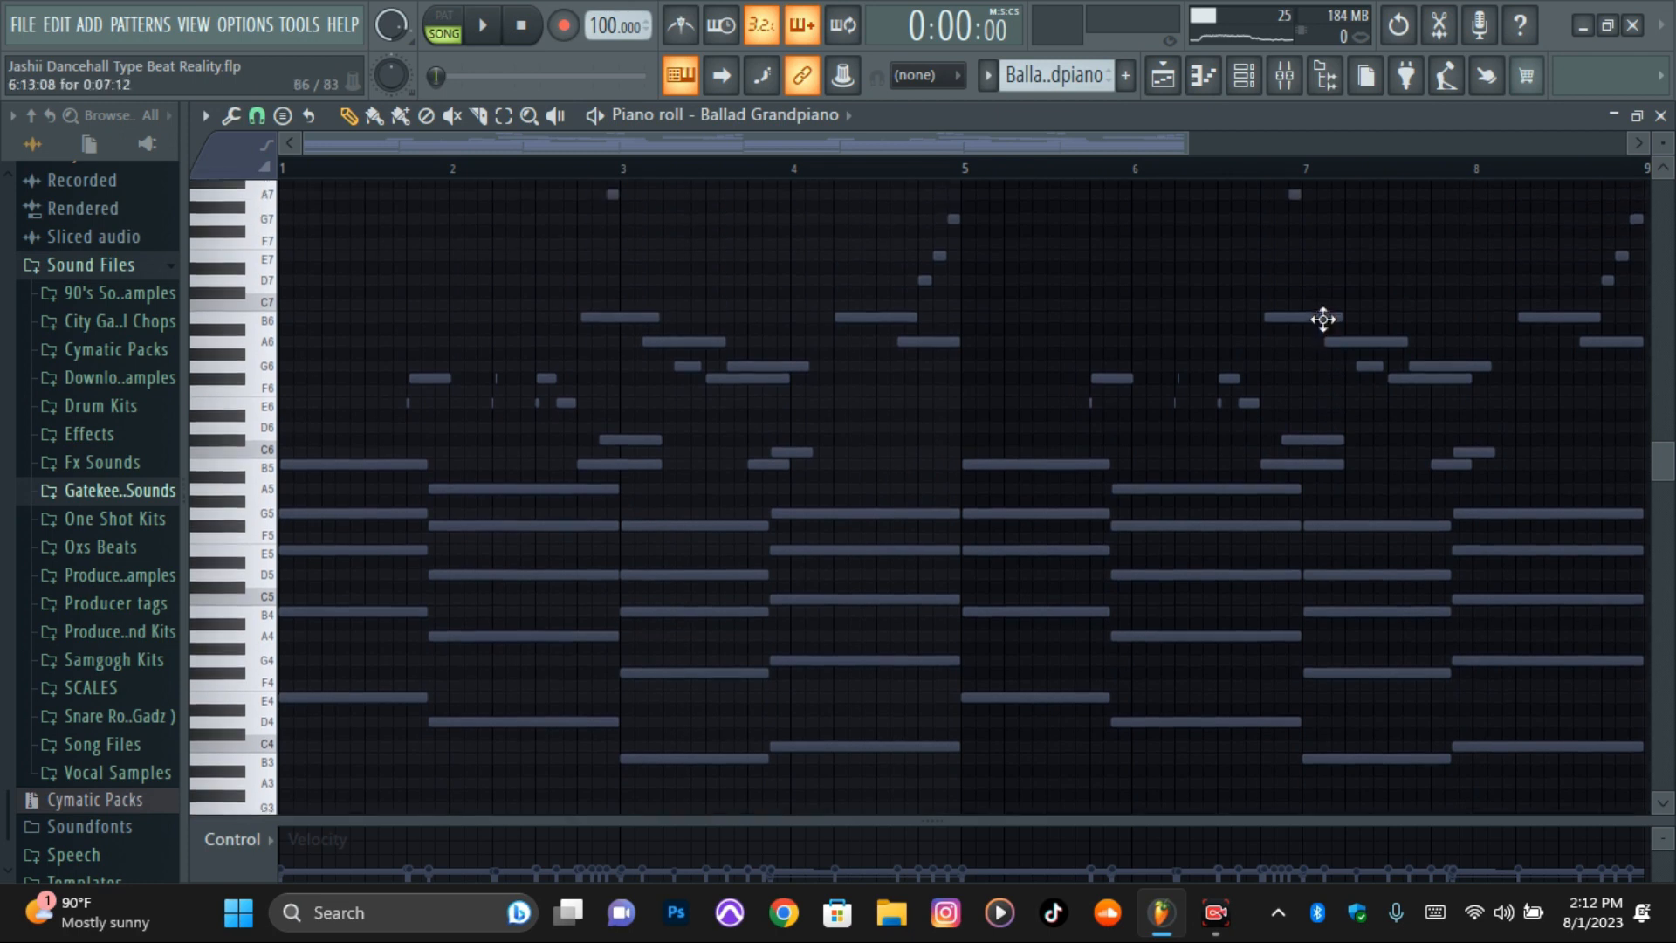
{"action": "mouse_move", "coordinate": [331, 412]}
{"action": "left_mouse_down"}
{"action": "mouse_move", "coordinate": [347, 599]}
{"action": "mouse_move", "coordinate": [349, 585]}
{"action": "left_mouse_up"}
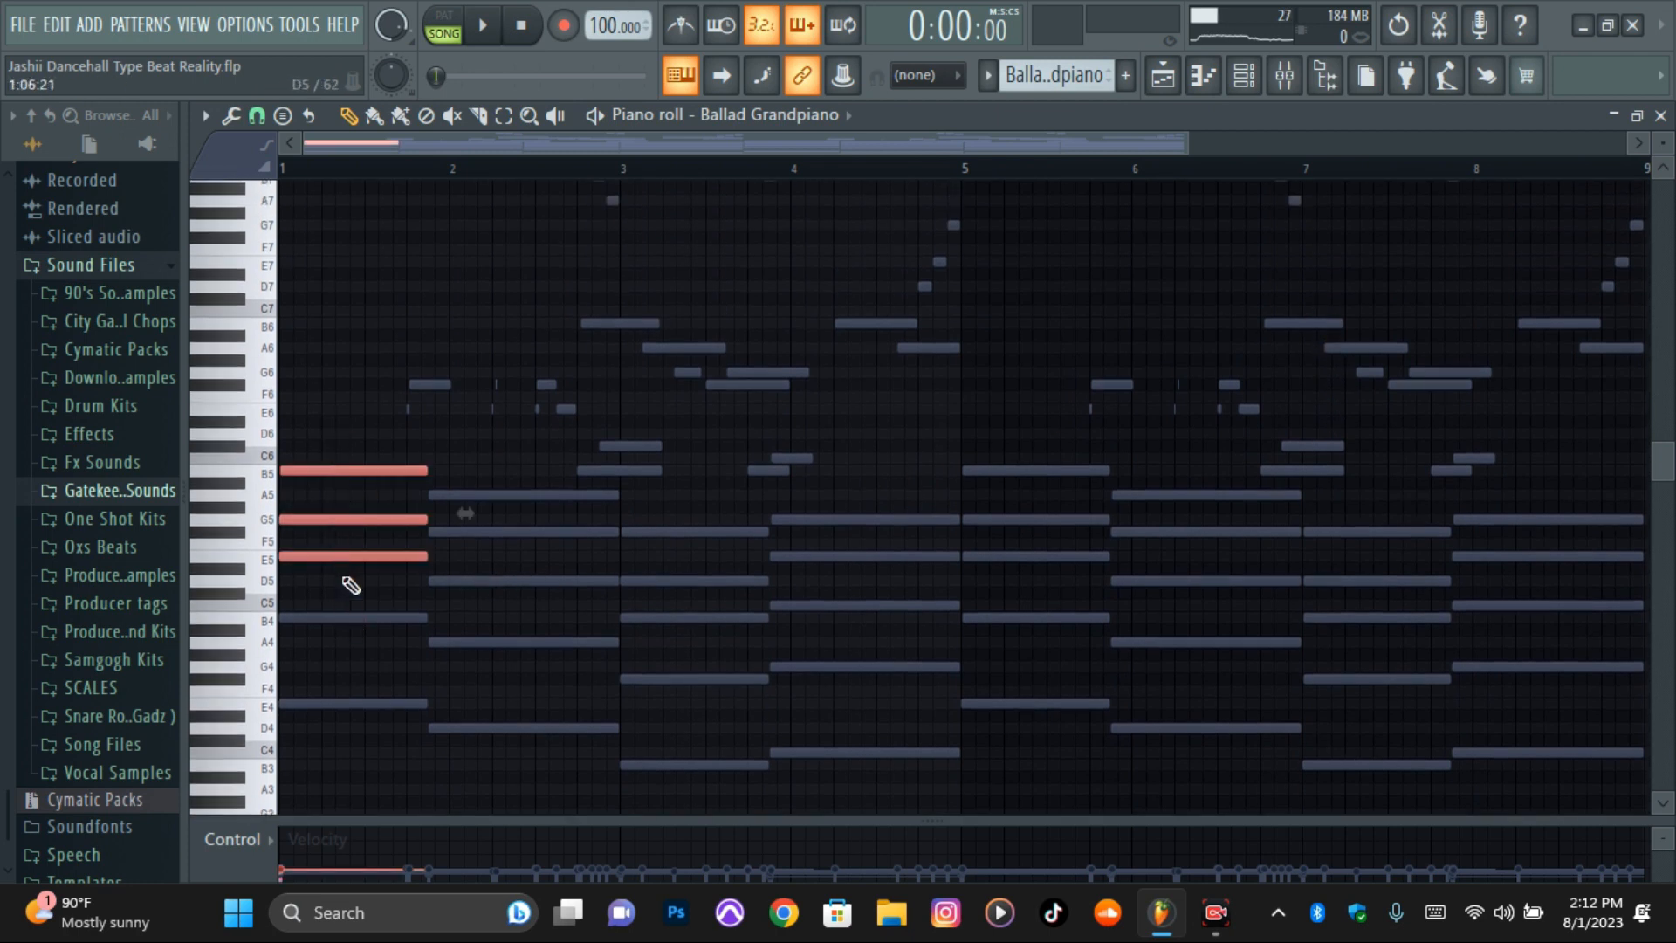
{"action": "left_click_drag", "start_coordinate": [452, 481], "coordinate": [489, 594]}
{"action": "left_click_drag", "start_coordinate": [698, 646], "coordinate": [705, 531]}
{"action": "left_click_drag", "start_coordinate": [924, 516], "coordinate": [902, 606]}
{"action": "scroll", "coordinate": [924, 463], "scroll_direction": "down", "scroll_amount": 2}
{"action": "scroll", "coordinate": [927, 462], "scroll_direction": "down", "scroll_amount": 1}
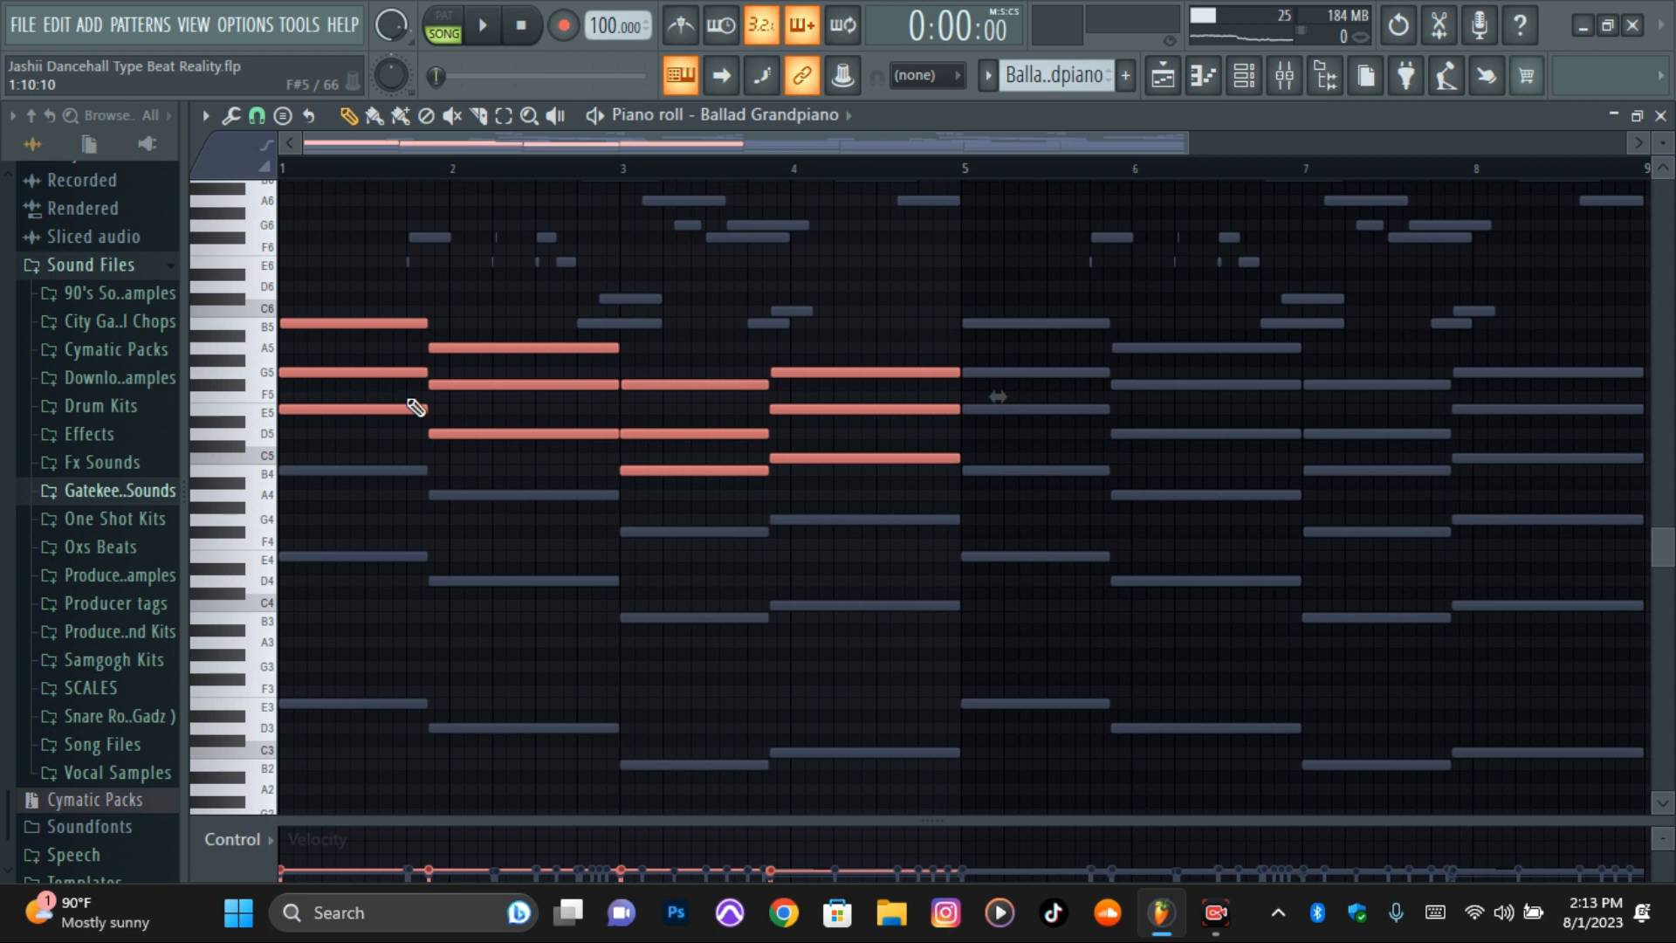
- Select only the top note of each of the first four chords (B5, A5, F#5, G5), and clear the selection
{"action": "scroll", "coordinate": [961, 450], "scroll_direction": "up", "scroll_amount": 1}
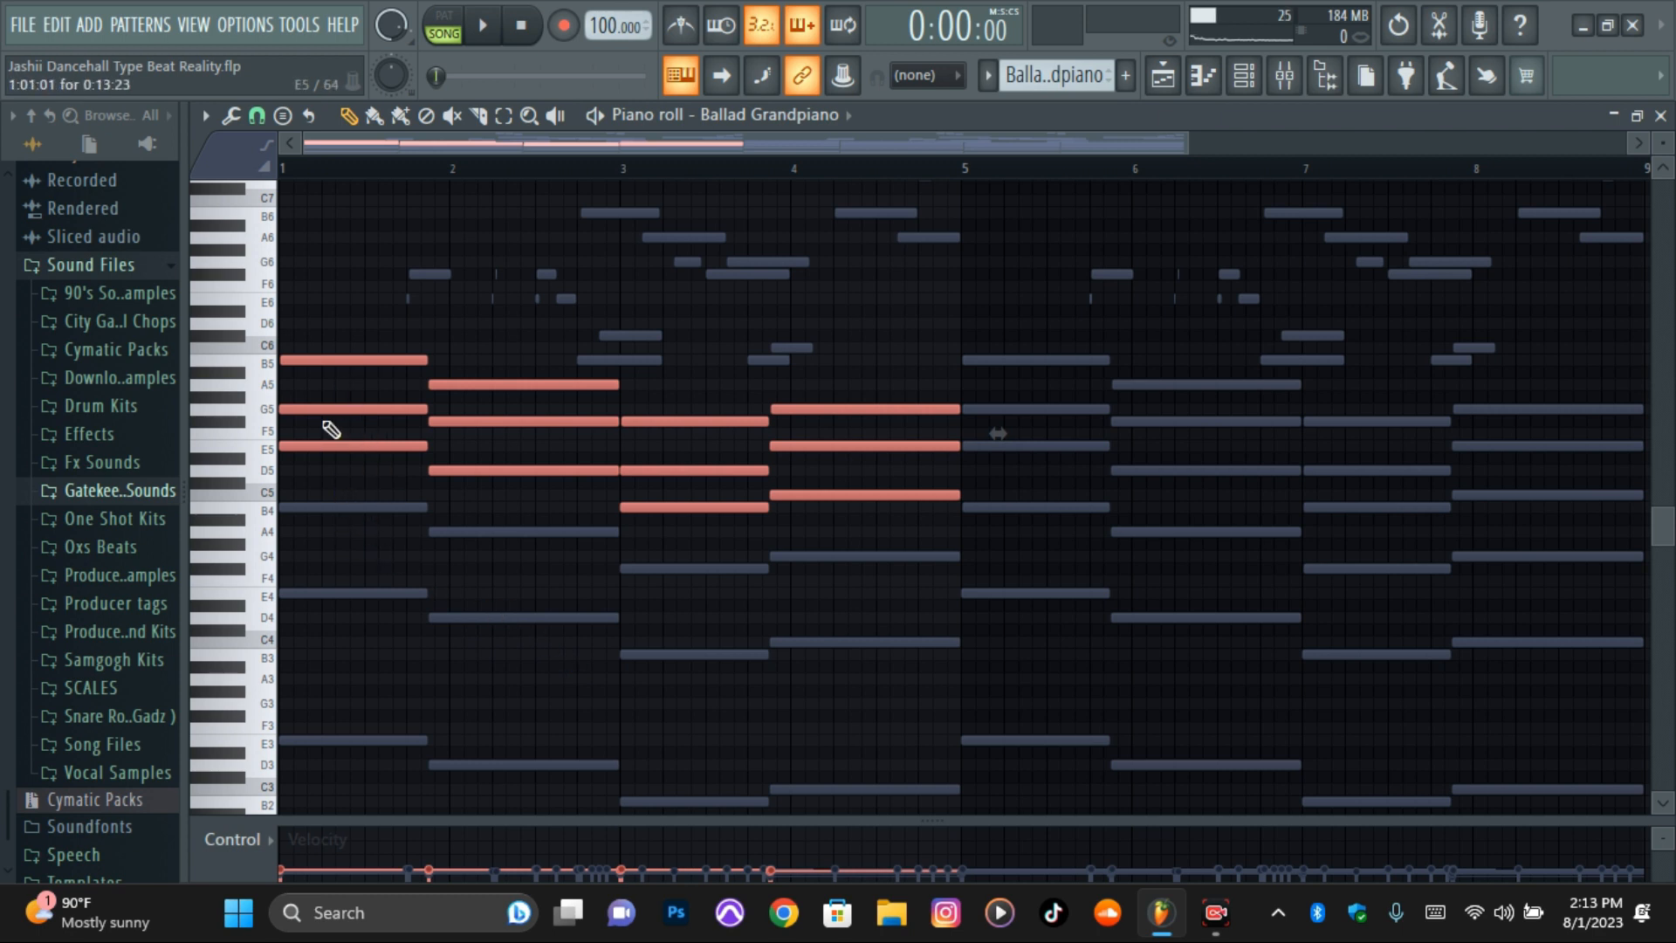
{"action": "left_click", "coordinate": [330, 340]}
{"action": "left_click", "coordinate": [344, 359], "text": "shift"}
{"action": "left_click", "coordinate": [481, 384], "text": "shift"}
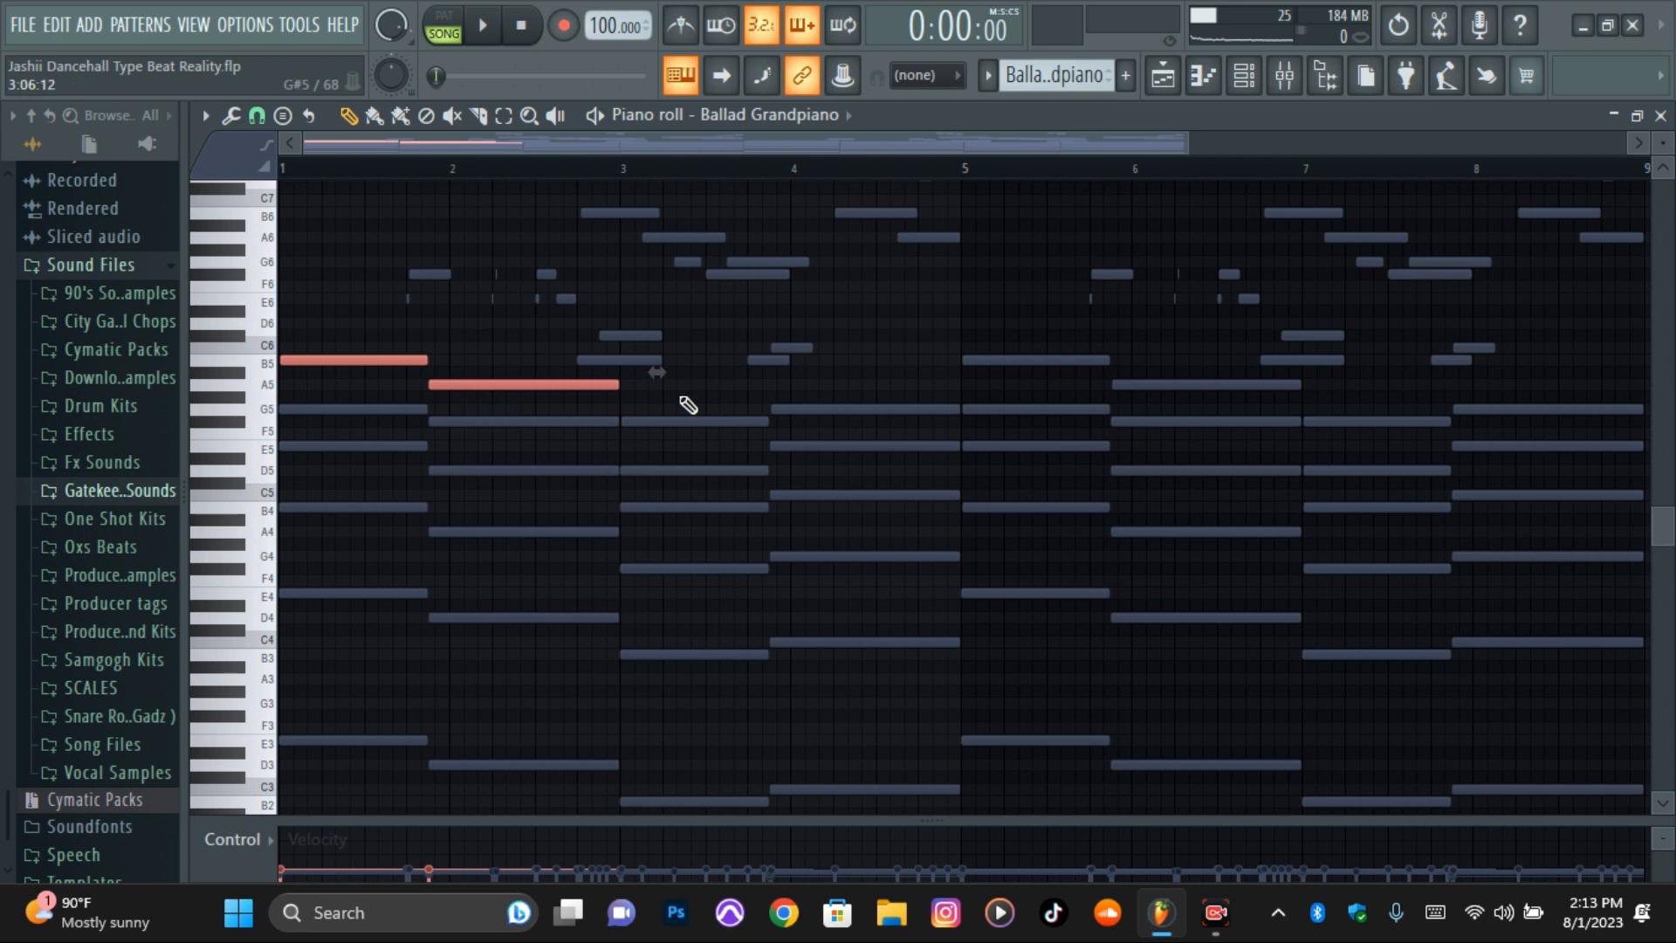
{"action": "left_click", "coordinate": [689, 420], "text": "shift"}
{"action": "left_click", "coordinate": [872, 408], "text": "shift"}
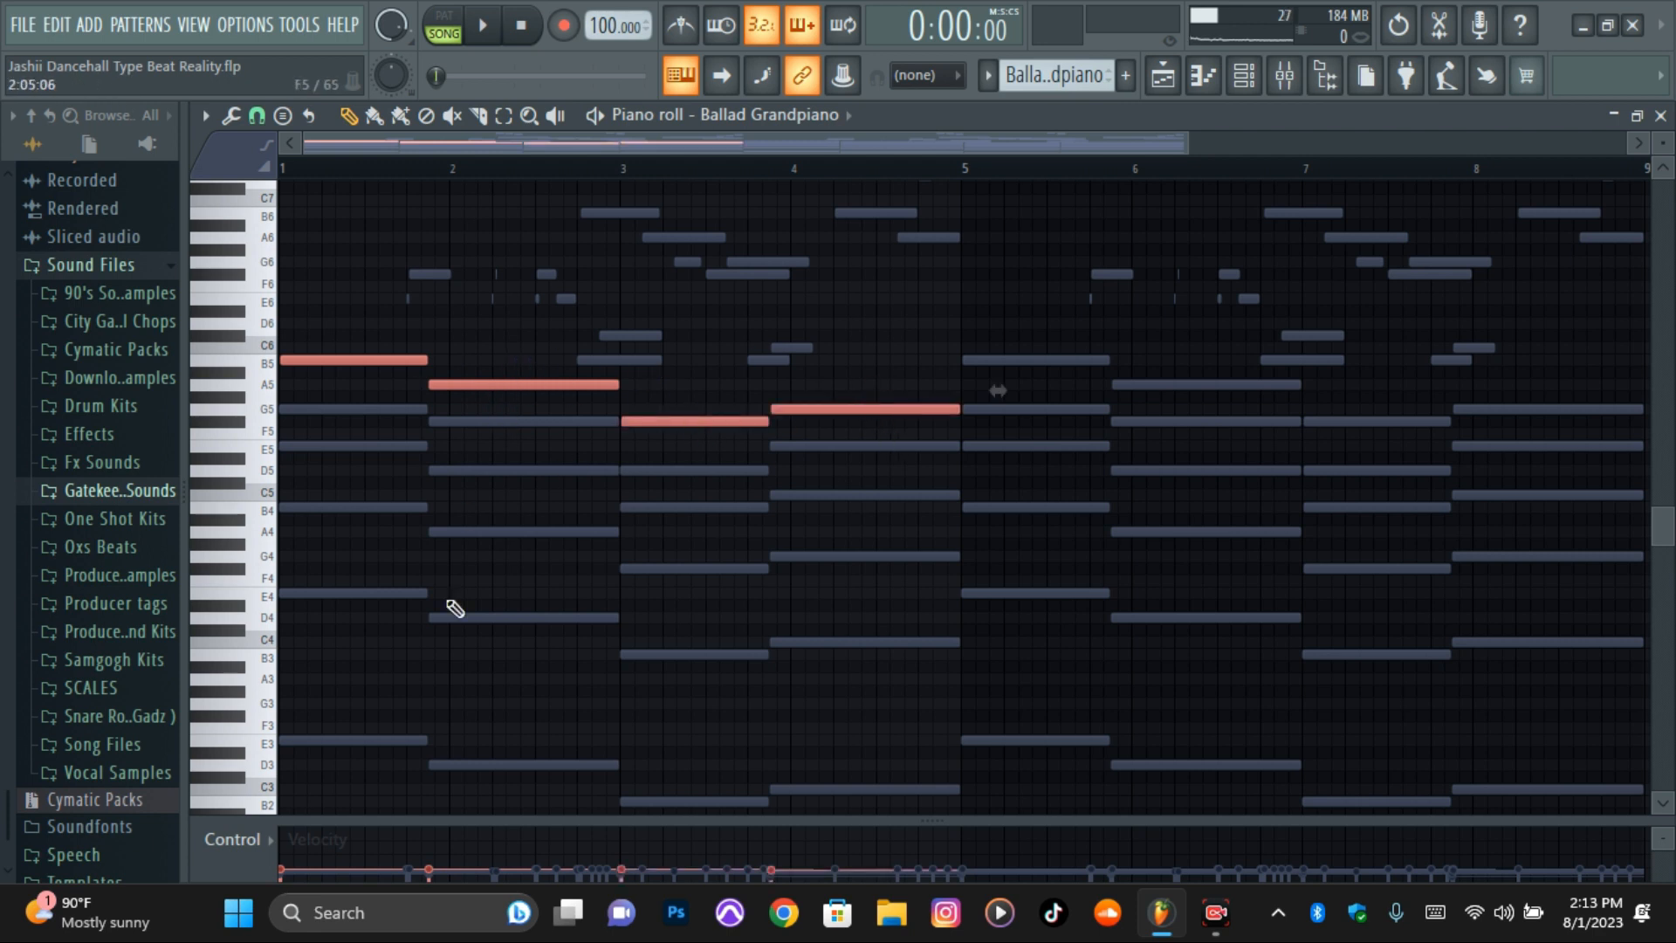
{"action": "left_click", "coordinate": [899, 354], "text": "ctrl"}
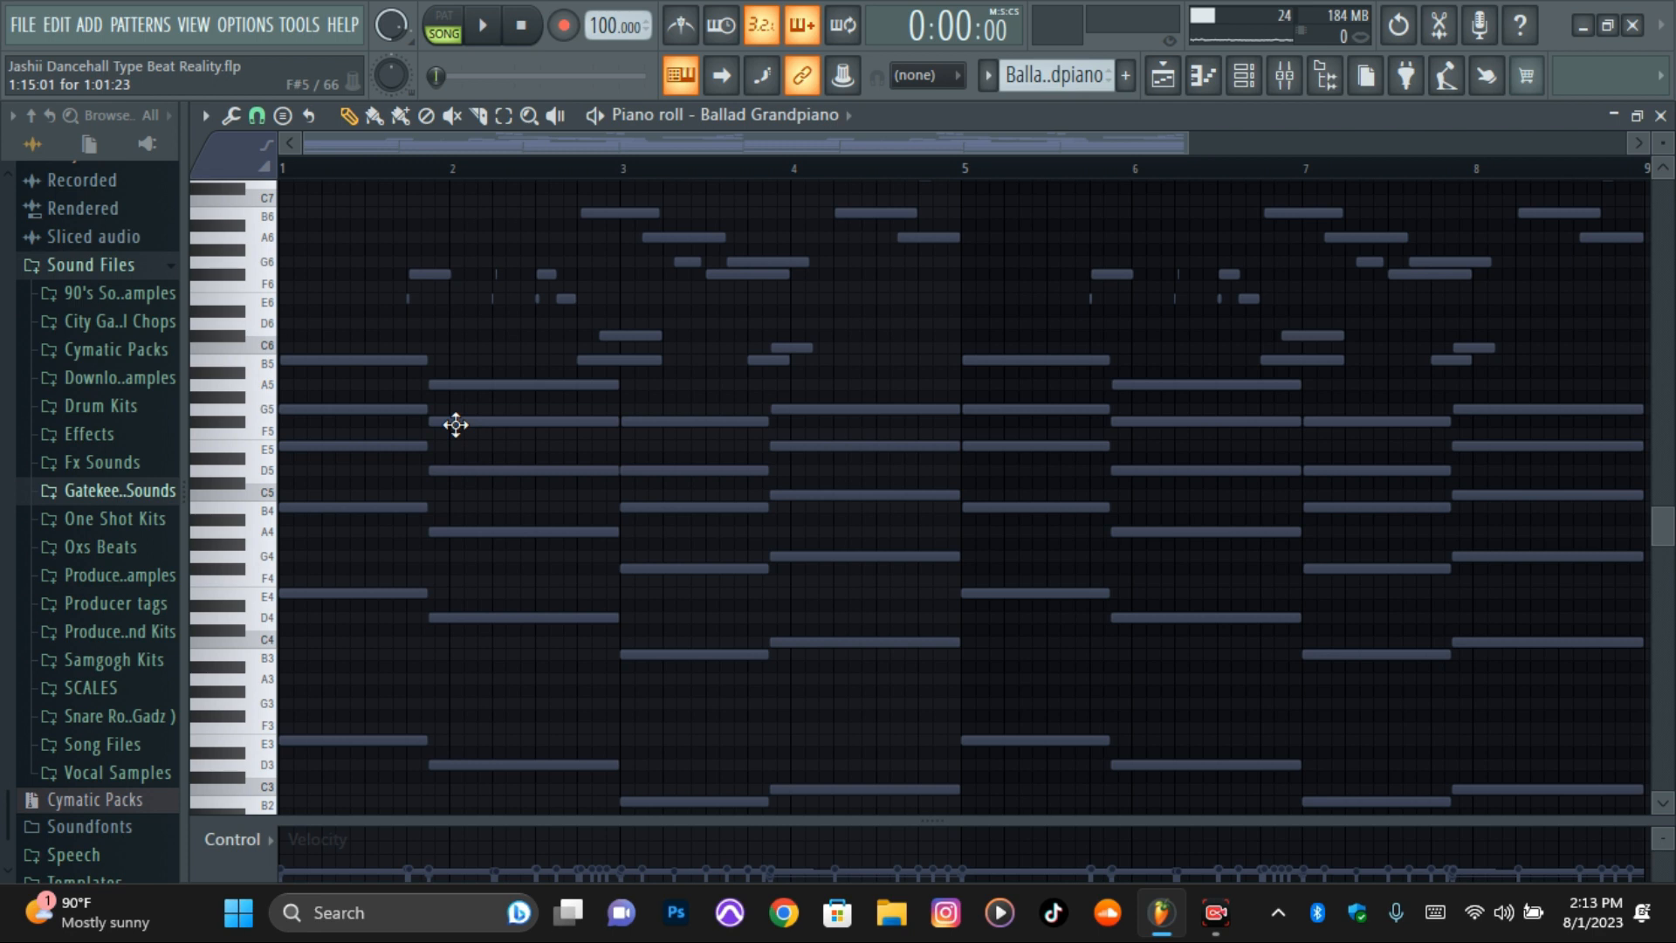
- Switch playback from song mode to pattern mode
{"action": "scroll", "coordinate": [638, 393], "scroll_direction": "up", "scroll_amount": 5}
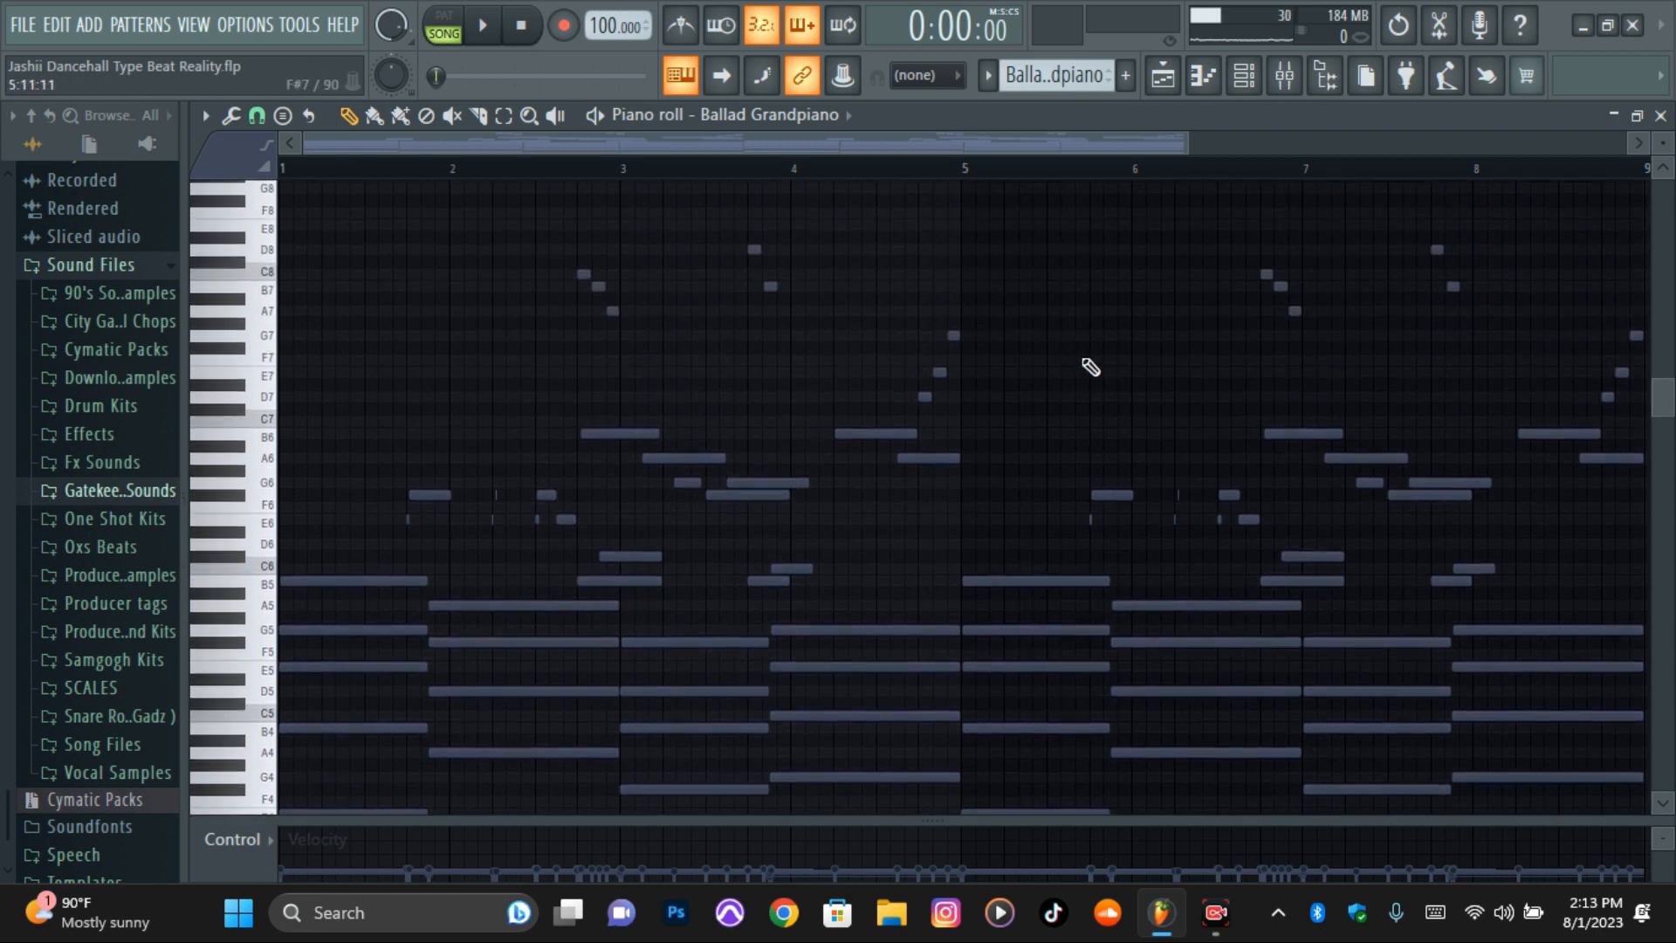
{"action": "scroll", "coordinate": [1095, 369], "scroll_direction": "up", "scroll_amount": 2}
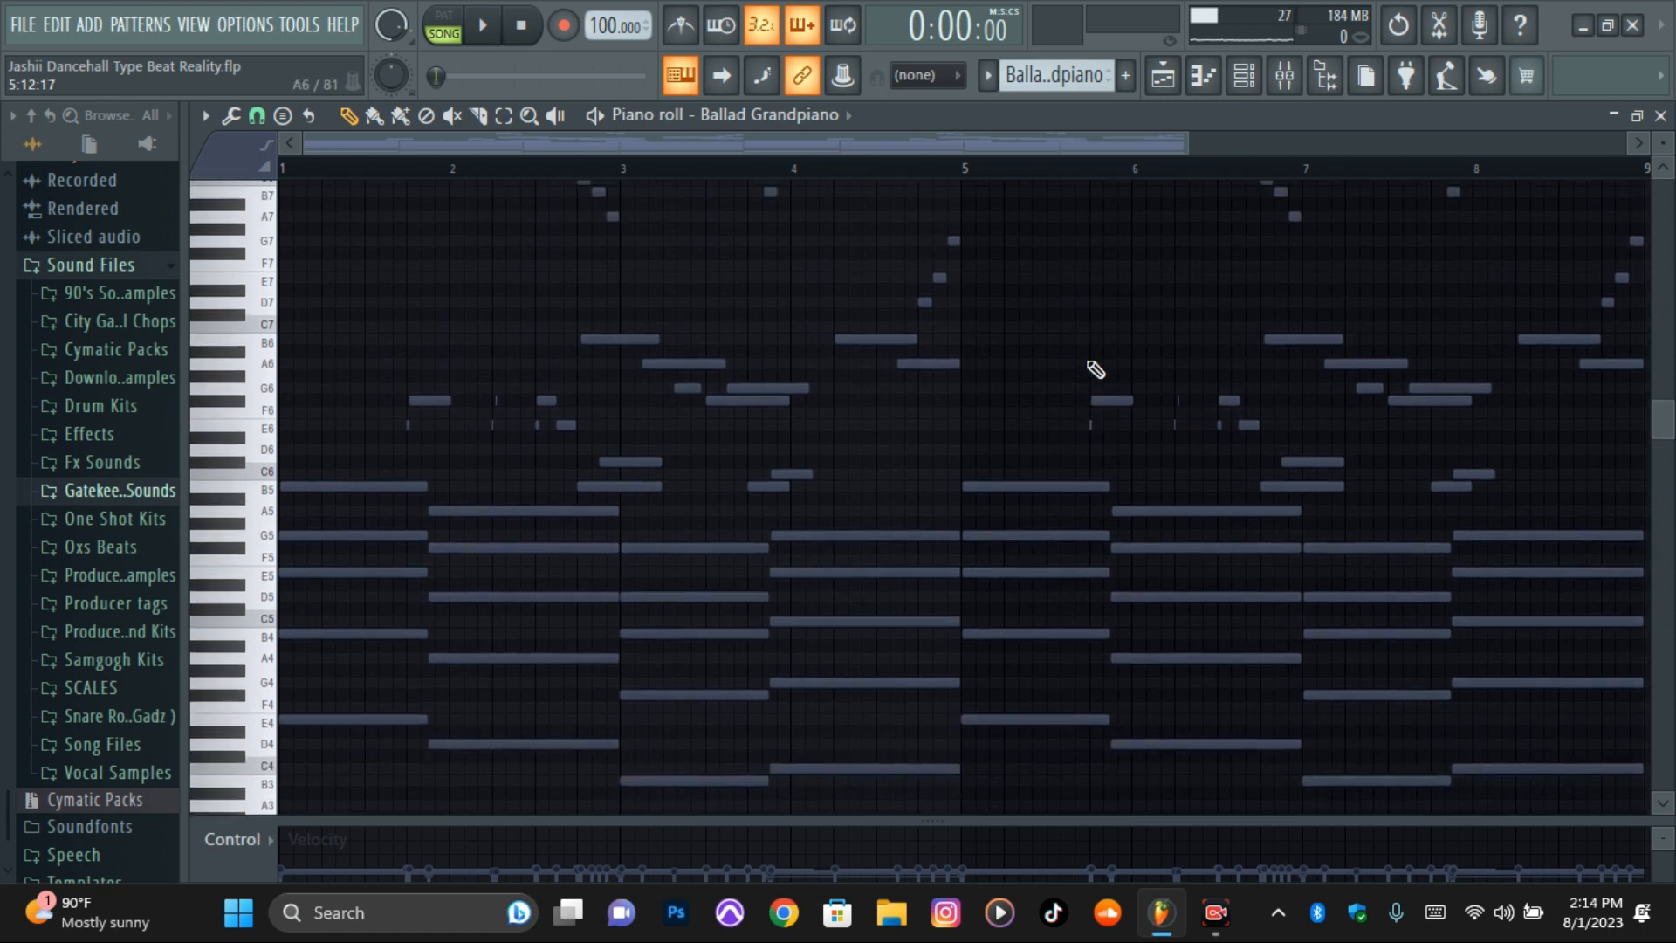
{"action": "scroll", "coordinate": [1096, 369], "scroll_direction": "down", "scroll_amount": 7}
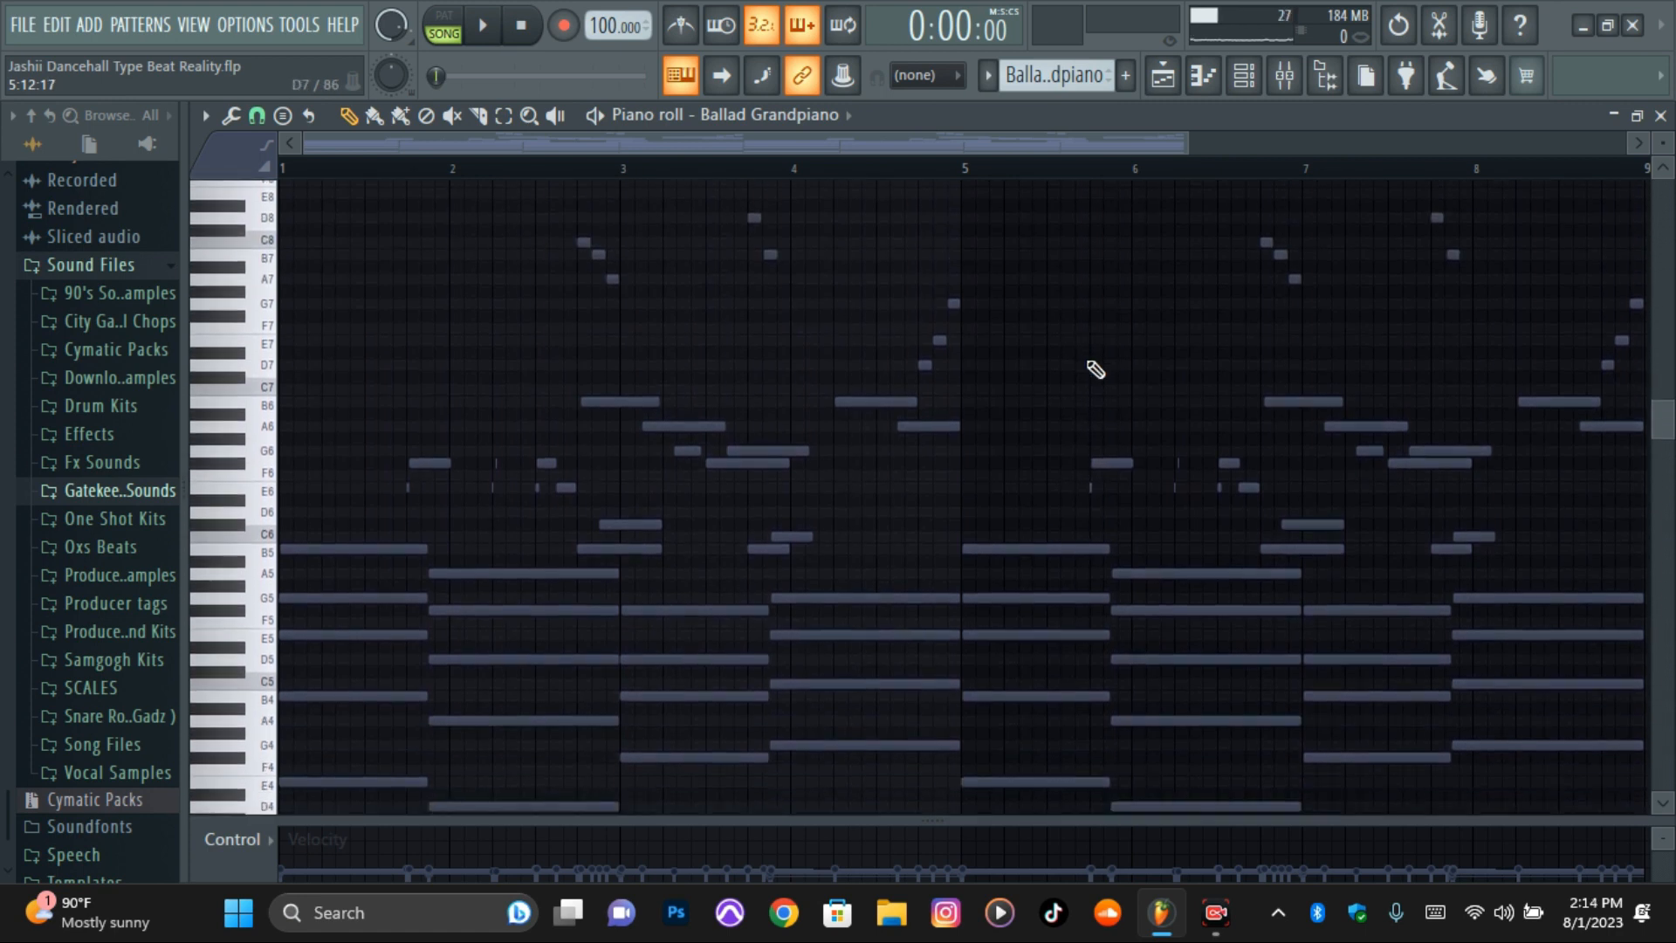
{"action": "left_click", "coordinate": [466, 34]}
{"action": "scroll", "coordinate": [1208, 535], "scroll_direction": "down", "scroll_amount": 2}
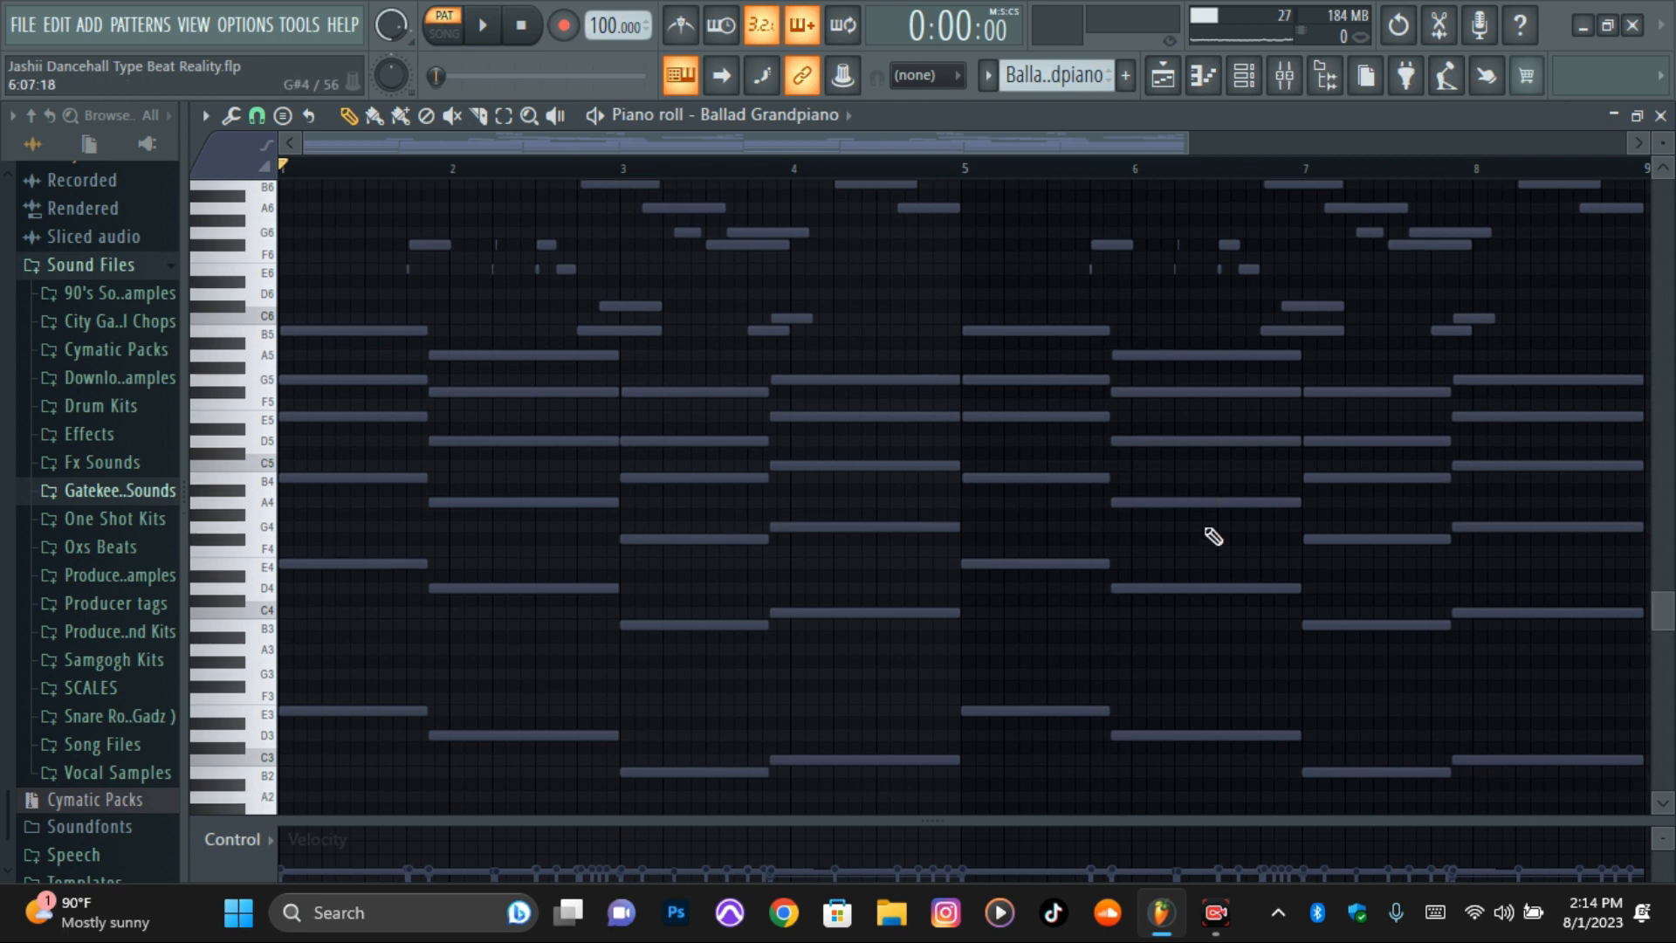
{"action": "scroll", "coordinate": [1214, 536], "scroll_direction": "up", "scroll_amount": 5}
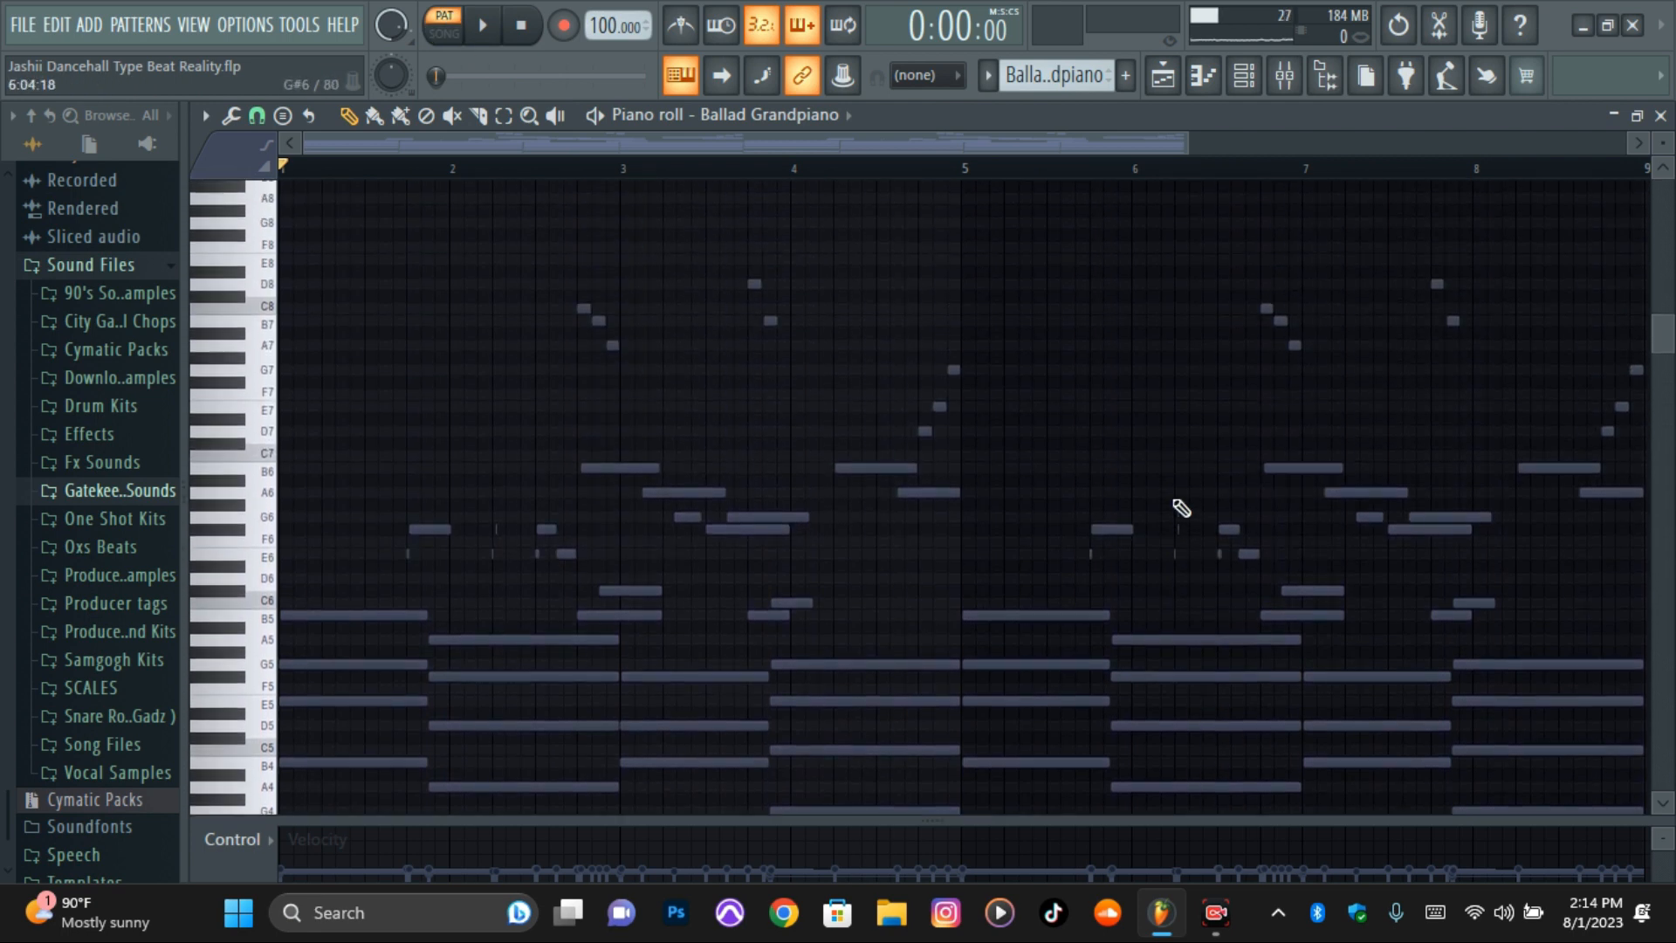
{"action": "scroll", "coordinate": [1240, 436], "scroll_direction": "down", "scroll_amount": 1}
- Play the Ballad Grandpiano pattern from the start and stop playback
{"action": "key", "text": "space"}
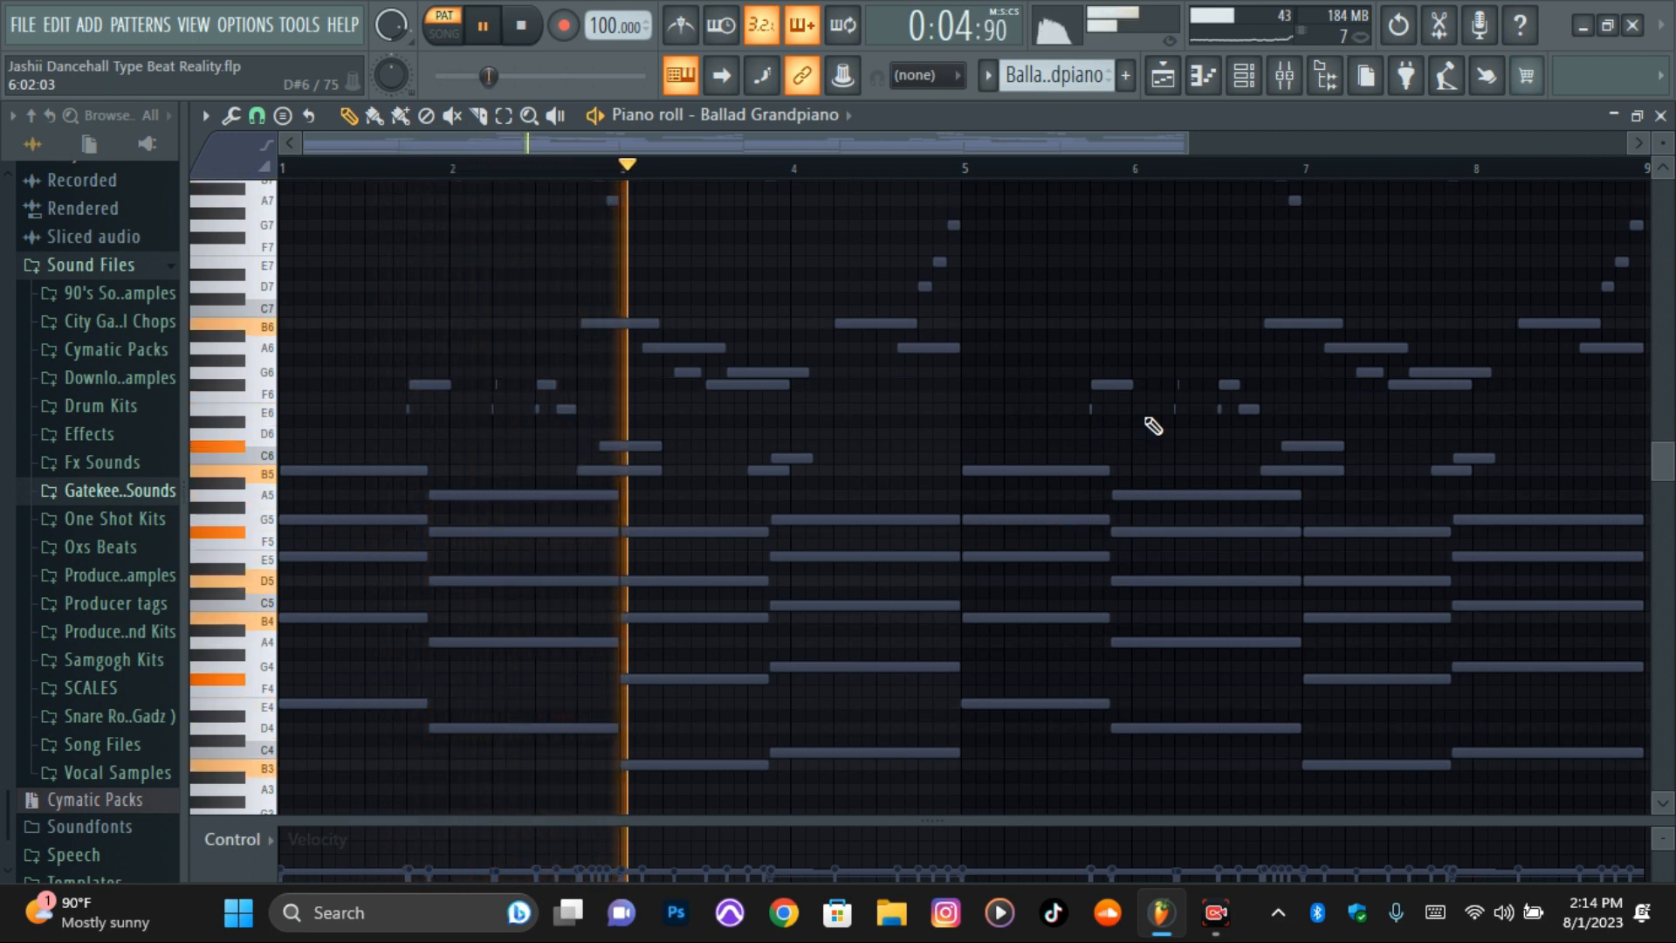
{"action": "scroll", "coordinate": [1152, 425], "scroll_direction": "up", "scroll_amount": 1}
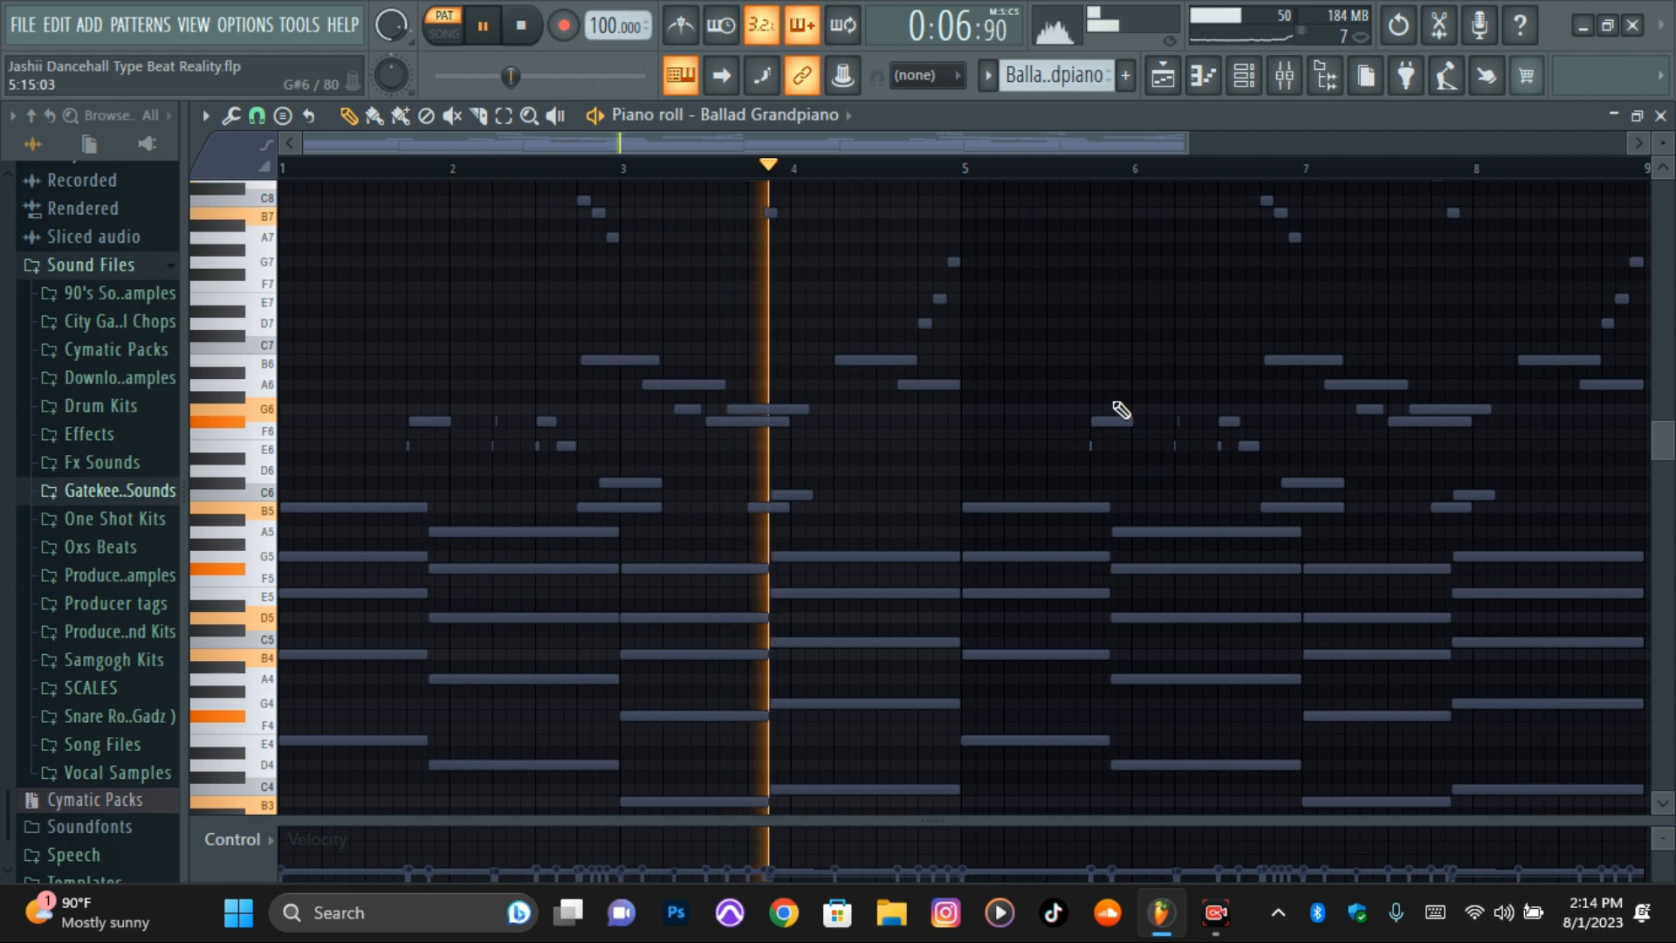
{"action": "scroll", "coordinate": [1118, 404], "scroll_direction": "up", "scroll_amount": 5}
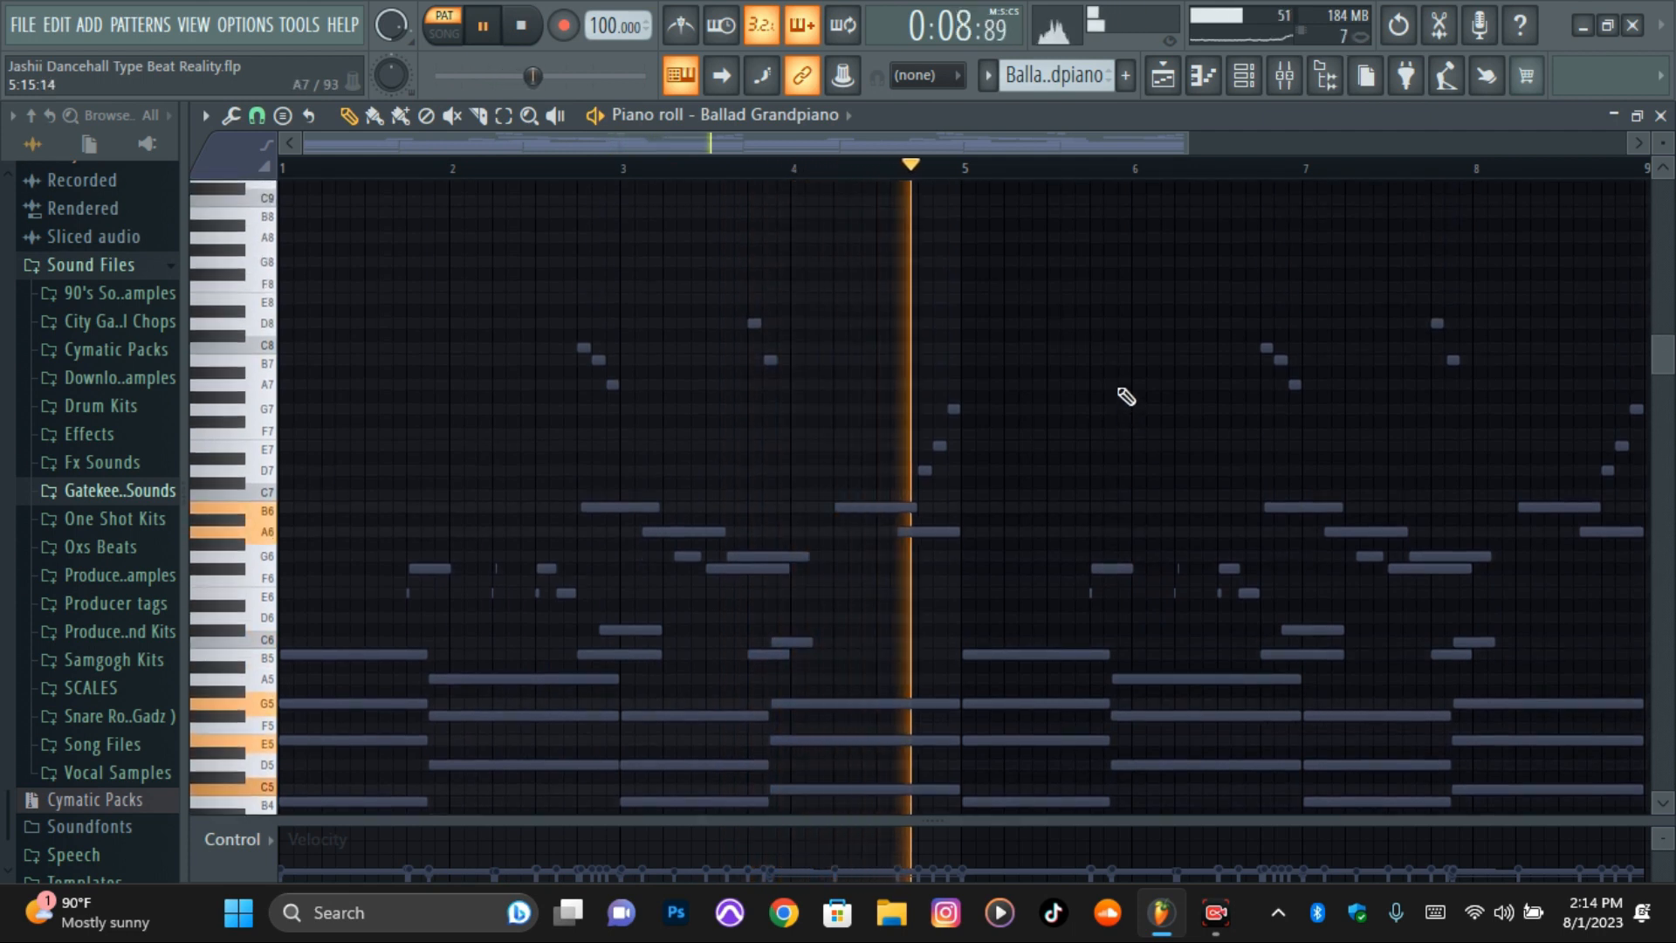
{"action": "scroll", "coordinate": [1126, 398], "scroll_direction": "down", "scroll_amount": 2}
{"action": "key", "text": "space"}
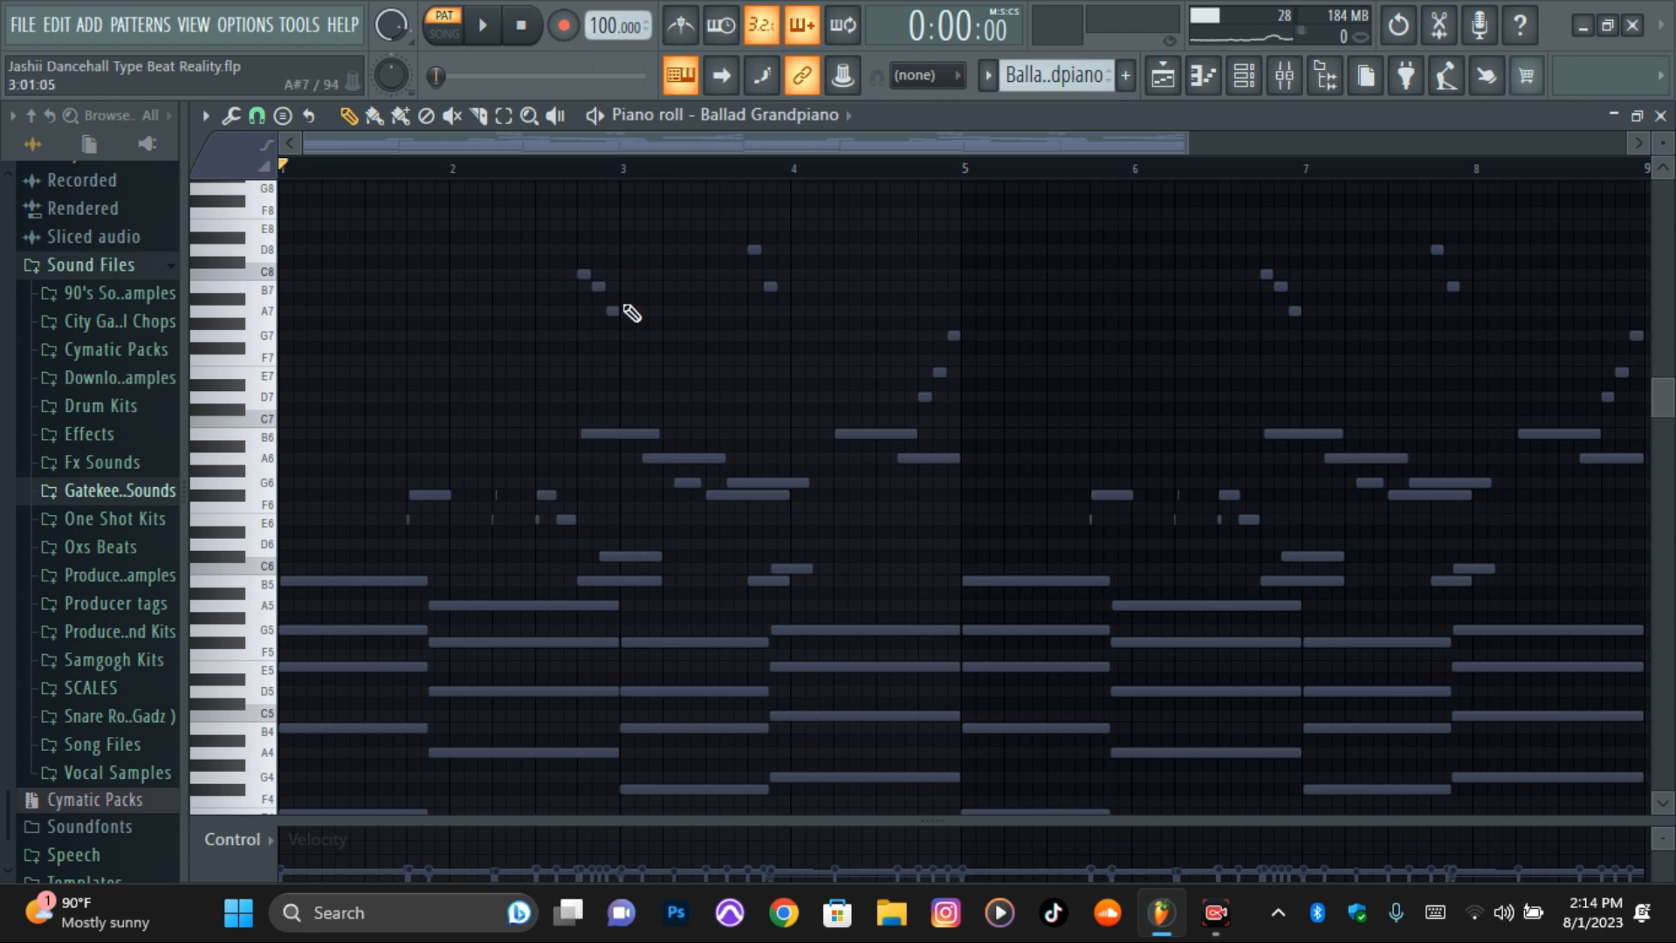
- Transpose the long B6 note at the end of bar 2 down and up by octaves, and return it to B6
{"action": "left_click", "coordinate": [627, 434]}
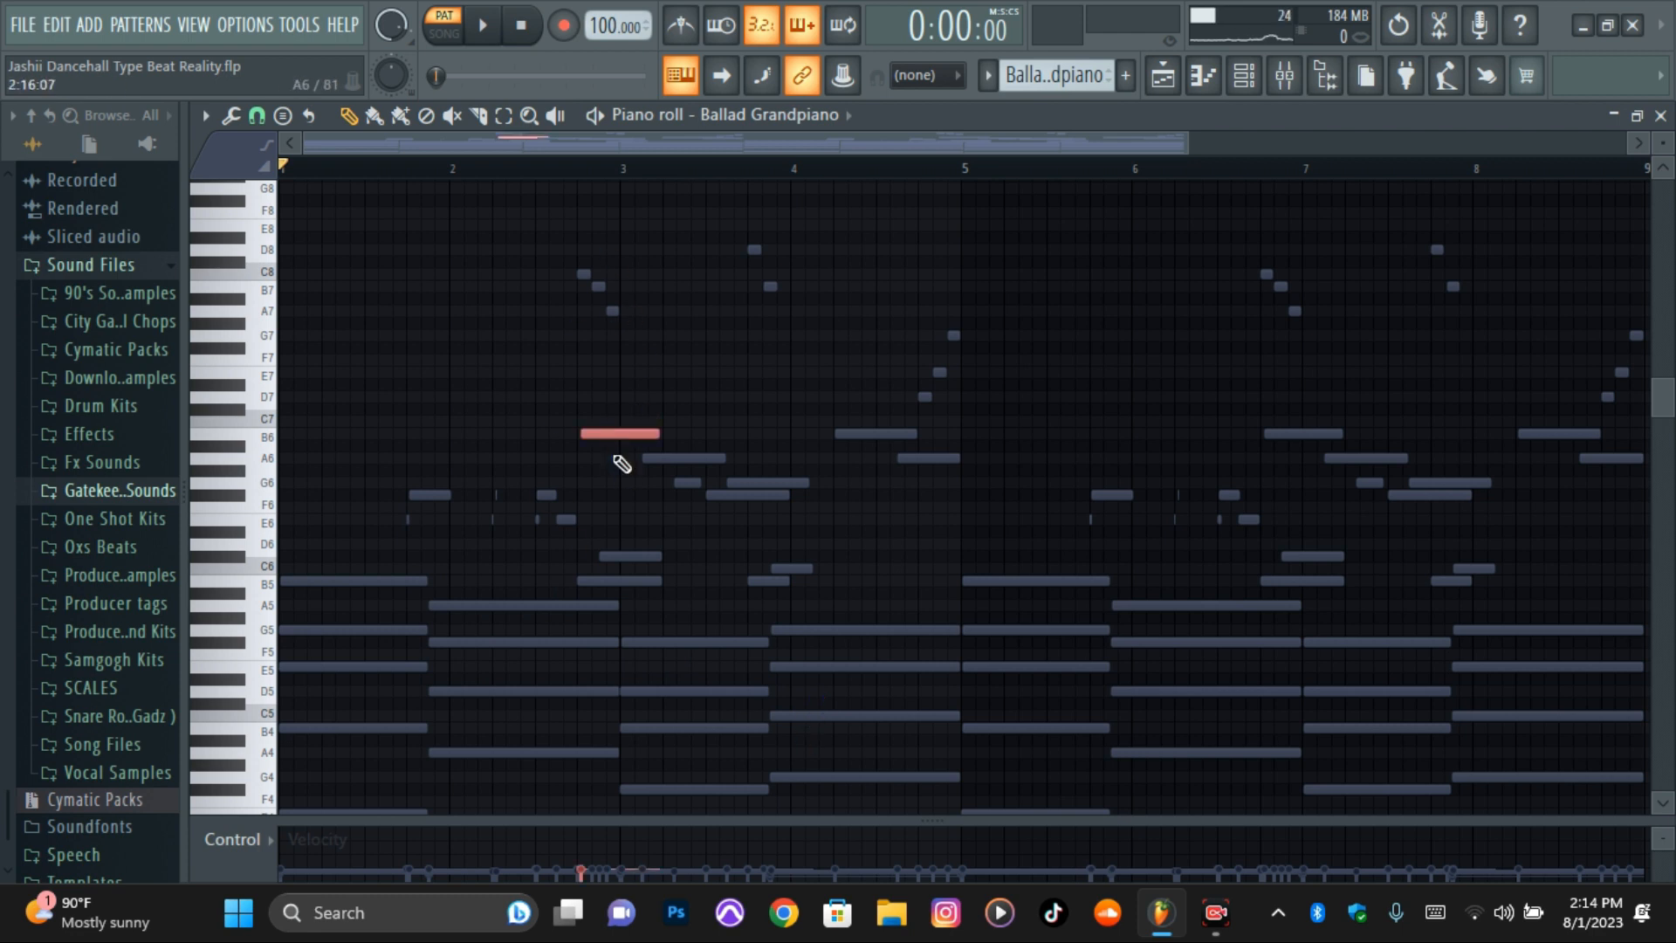
{"action": "key", "text": "ctrl+Down"}
{"action": "key", "text": "ctrl+Down"}
{"action": "key", "text": "ctrl+Up"}
{"action": "key", "text": "ctrl+Down"}
{"action": "key", "text": "ctrl+Up"}
{"action": "key", "text": "ctrl+Down"}
{"action": "key", "text": "ctrl+Up"}
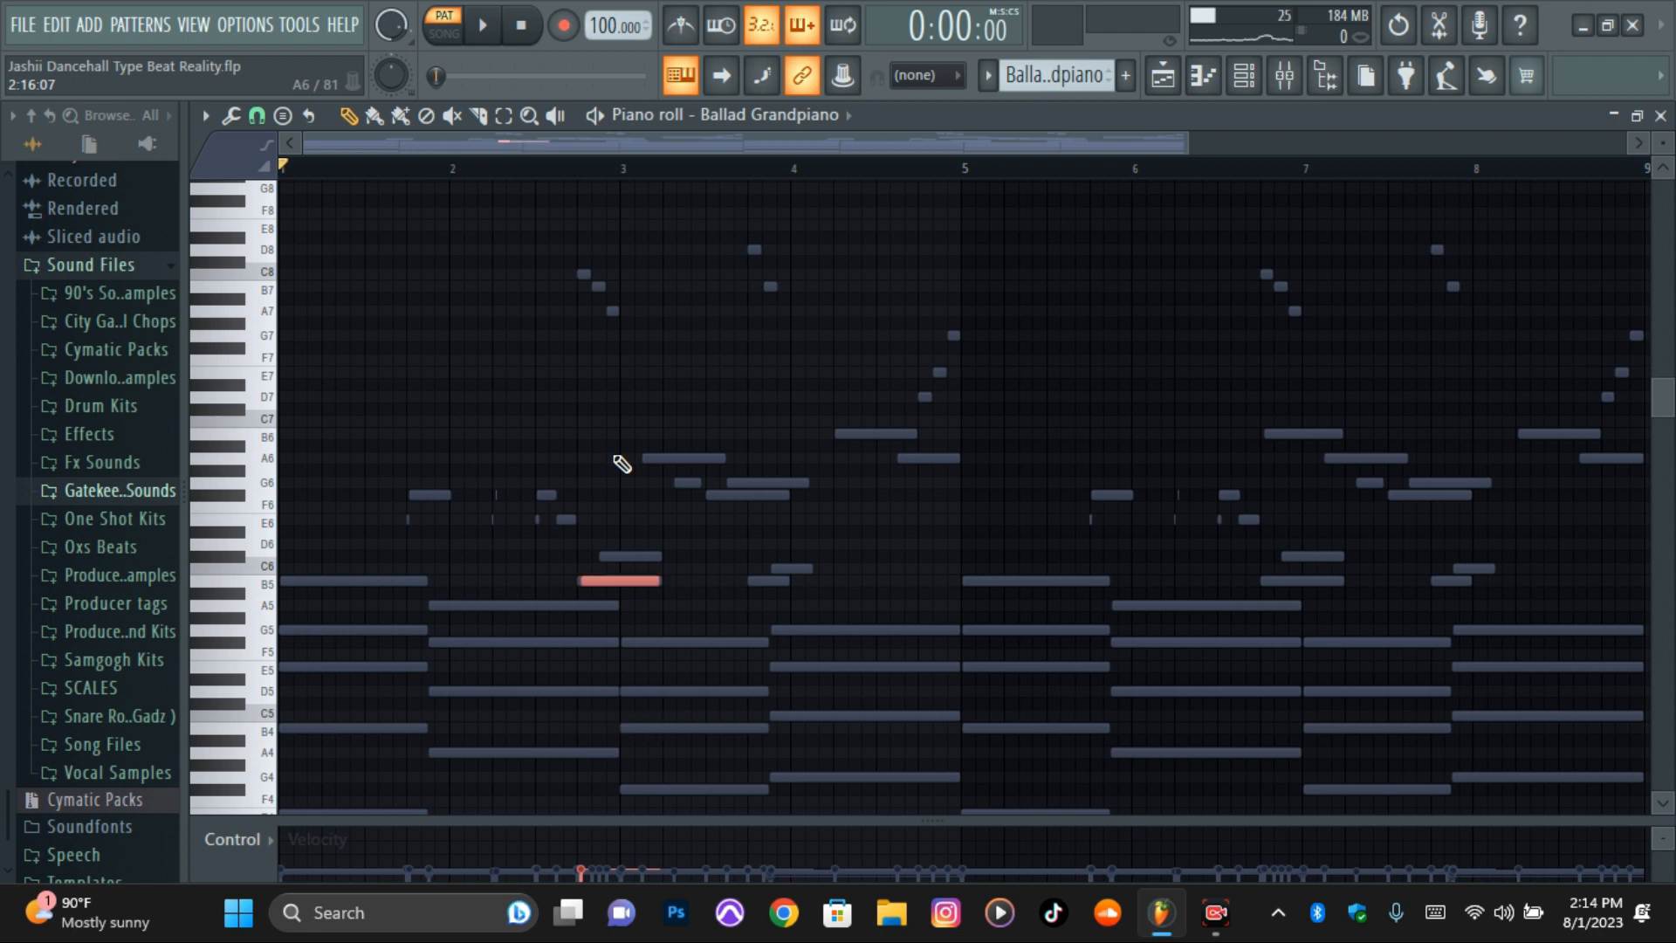
{"action": "key", "text": "ctrl+Up"}
{"action": "key", "text": "ctrl+Up"}
{"action": "key", "text": "ctrl+Down"}
{"action": "key", "text": "ctrl+Down"}
{"action": "key", "text": "ctrl+Up"}
{"action": "key", "text": "ctrl+Up"}
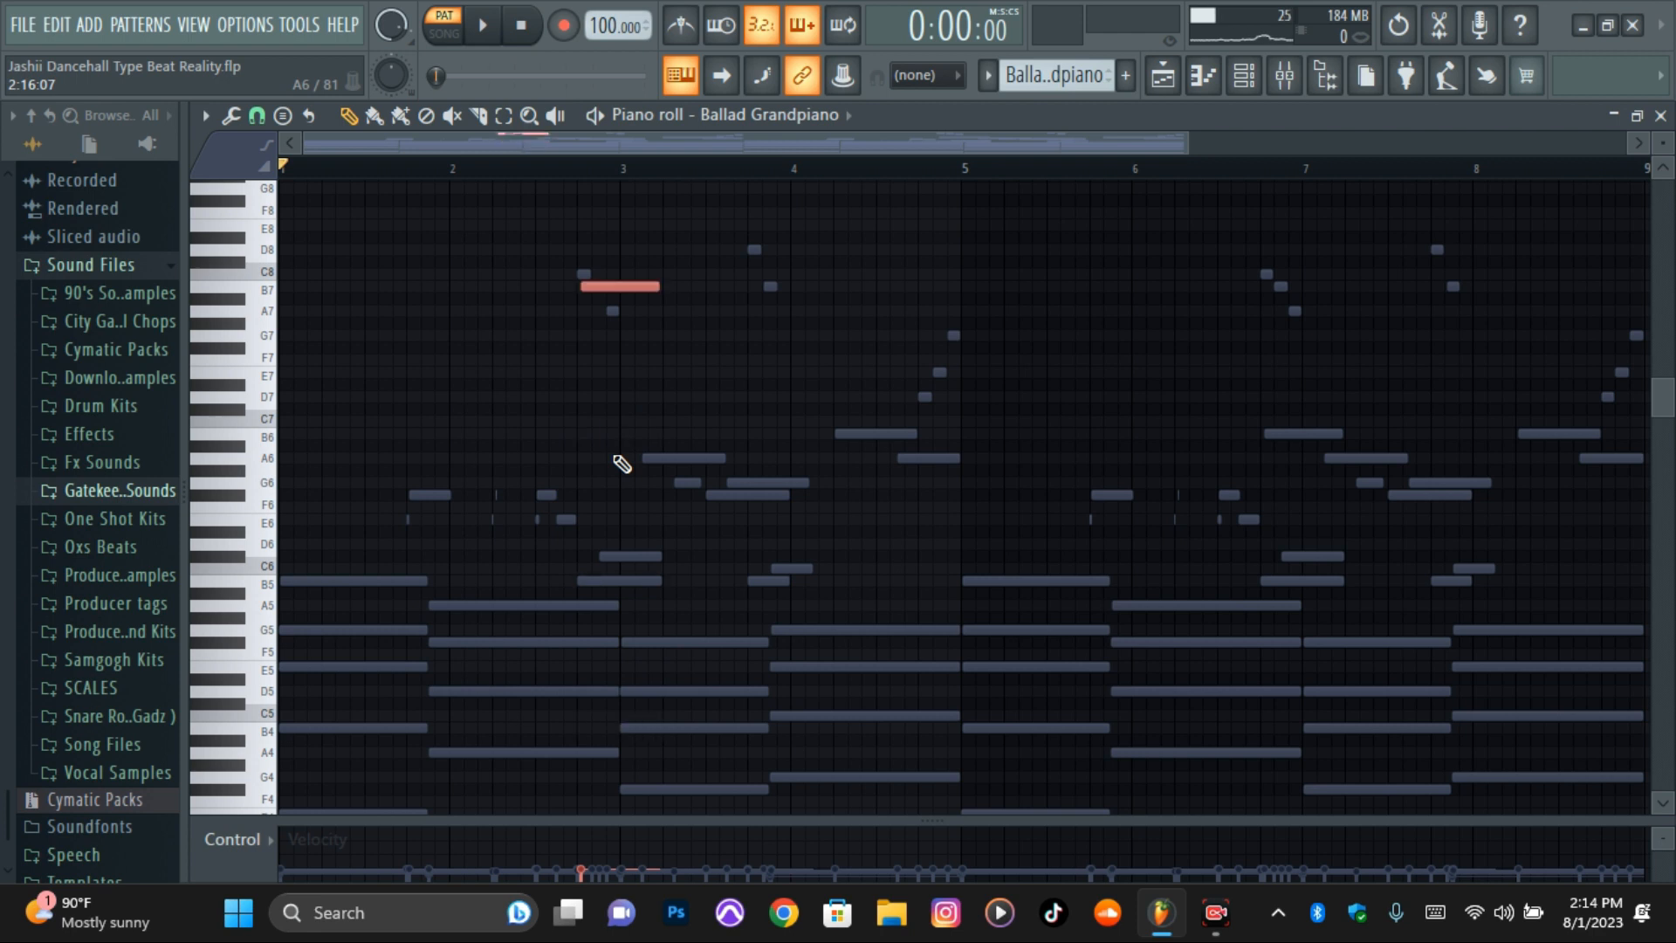
{"action": "key", "text": "ctrl+Down"}
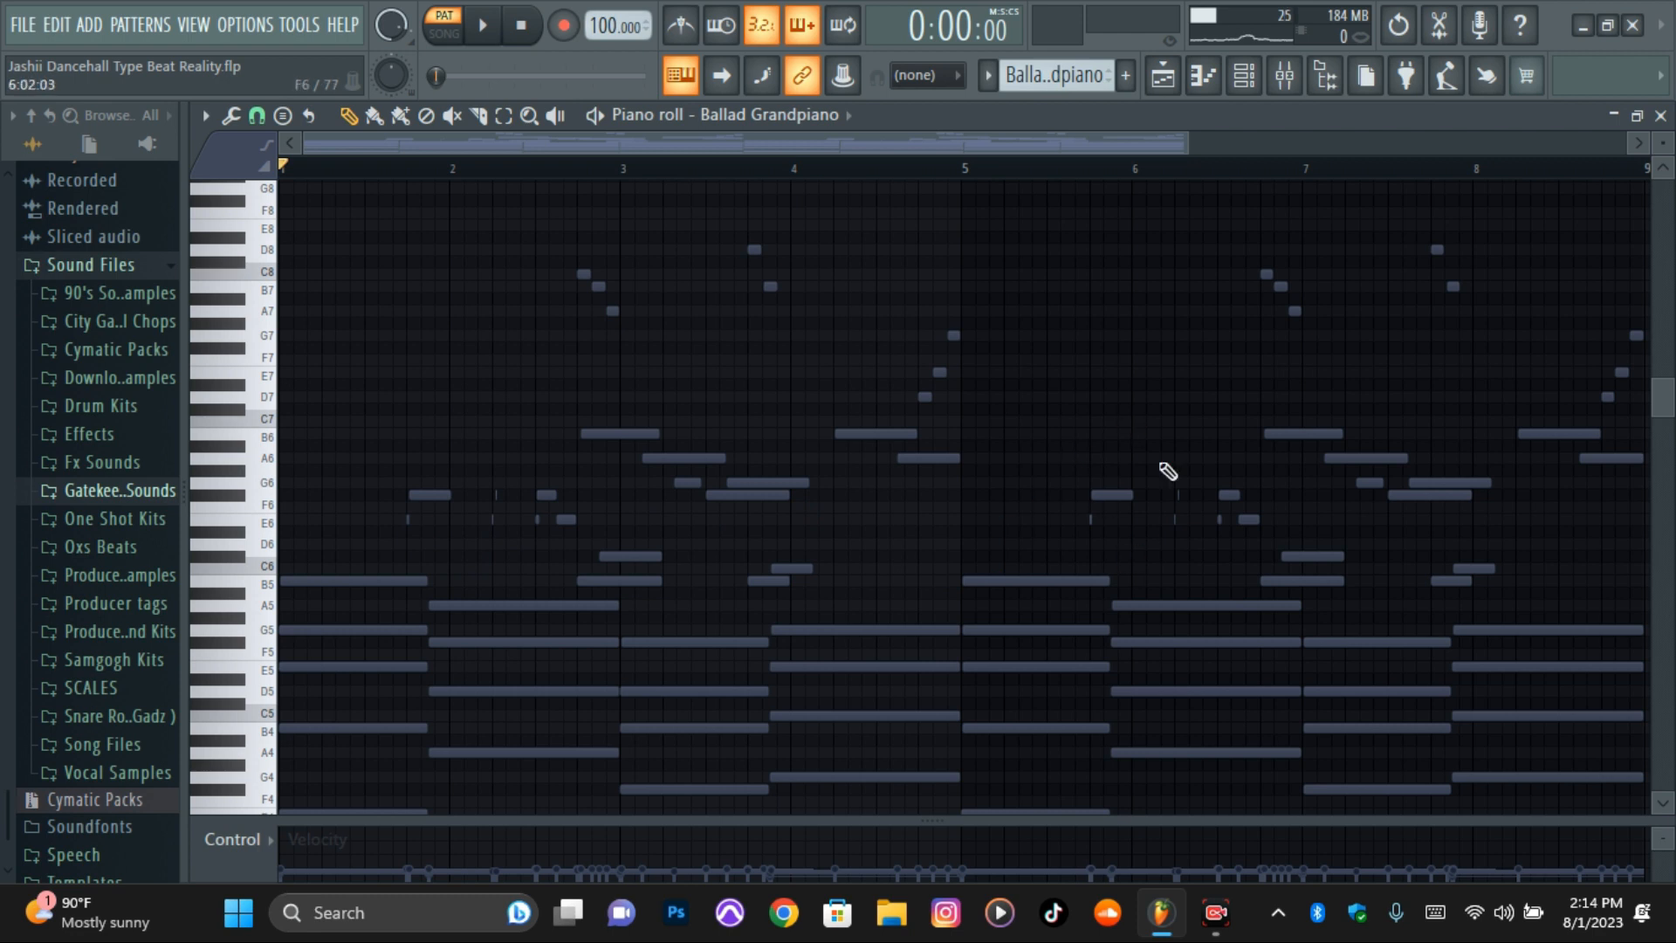
- Open the mixer and display the Fruity parametric EQ 2 on the Ballad Grandpiano insert
{"action": "left_click", "coordinate": [1284, 75]}
{"action": "left_click", "coordinate": [1486, 194]}
{"action": "left_click", "coordinate": [1487, 193]}
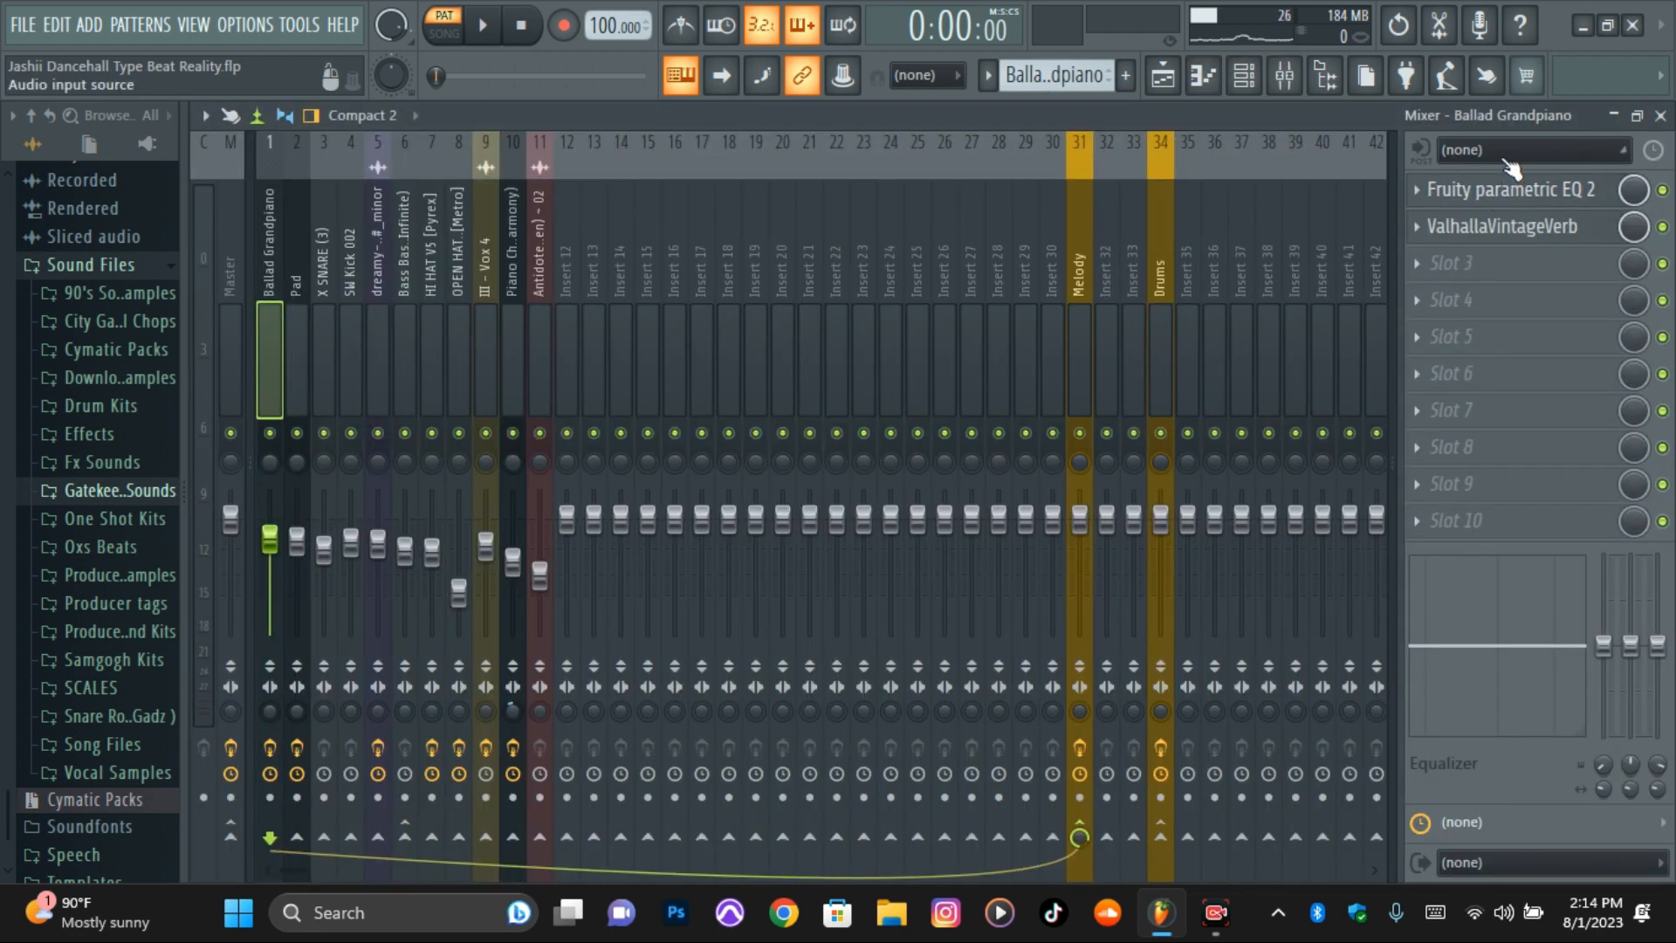
{"action": "left_click", "coordinate": [1503, 204]}
{"action": "left_click", "coordinate": [1506, 208]}
{"action": "left_click", "coordinate": [1503, 209]}
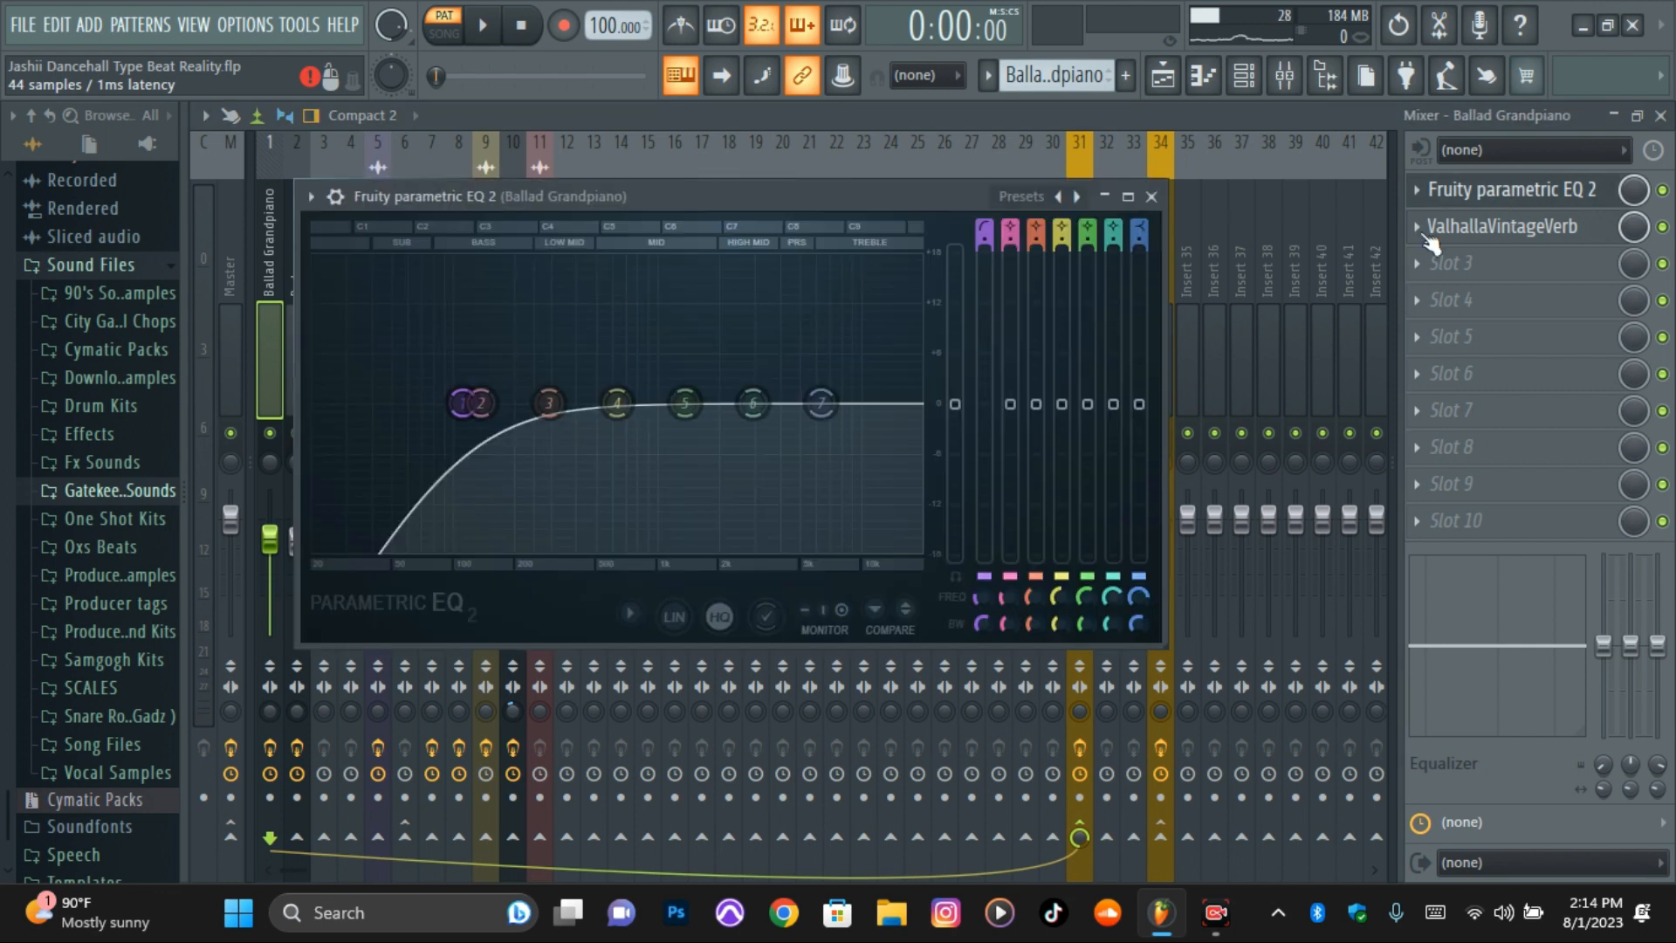
- View the ValhallaVintageVerb settings on the Ballad Grandpiano insert and the Fruity parametric EQ 2 on the Melody insert
{"action": "left_click", "coordinate": [1500, 229]}
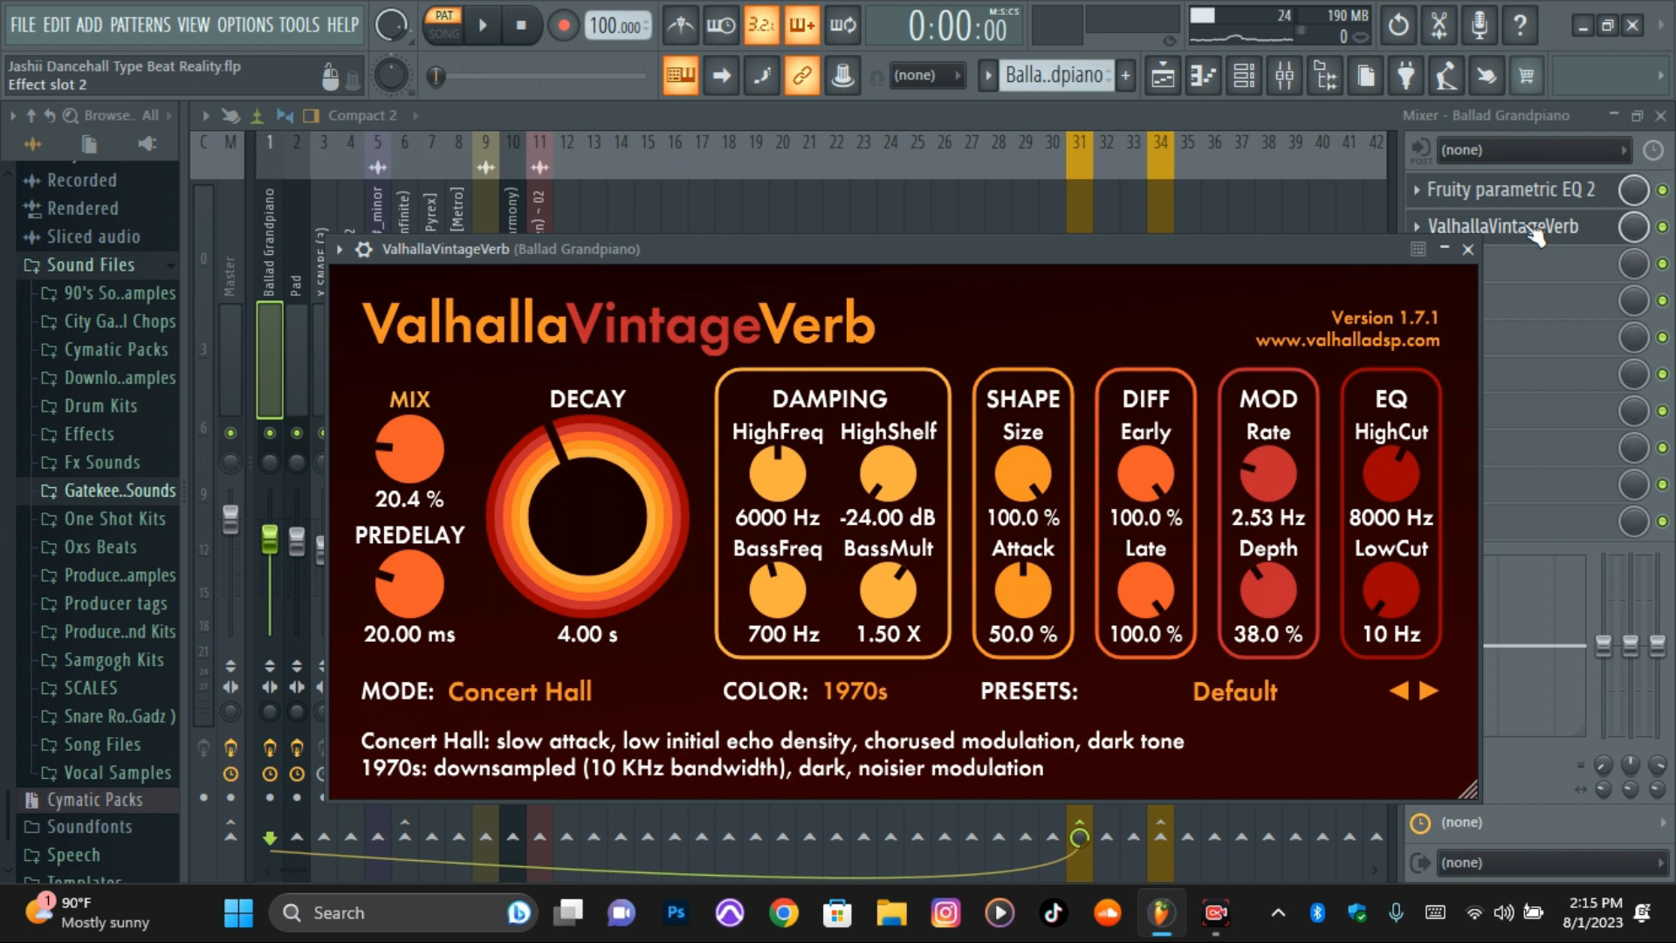
{"action": "left_click", "coordinate": [1535, 232]}
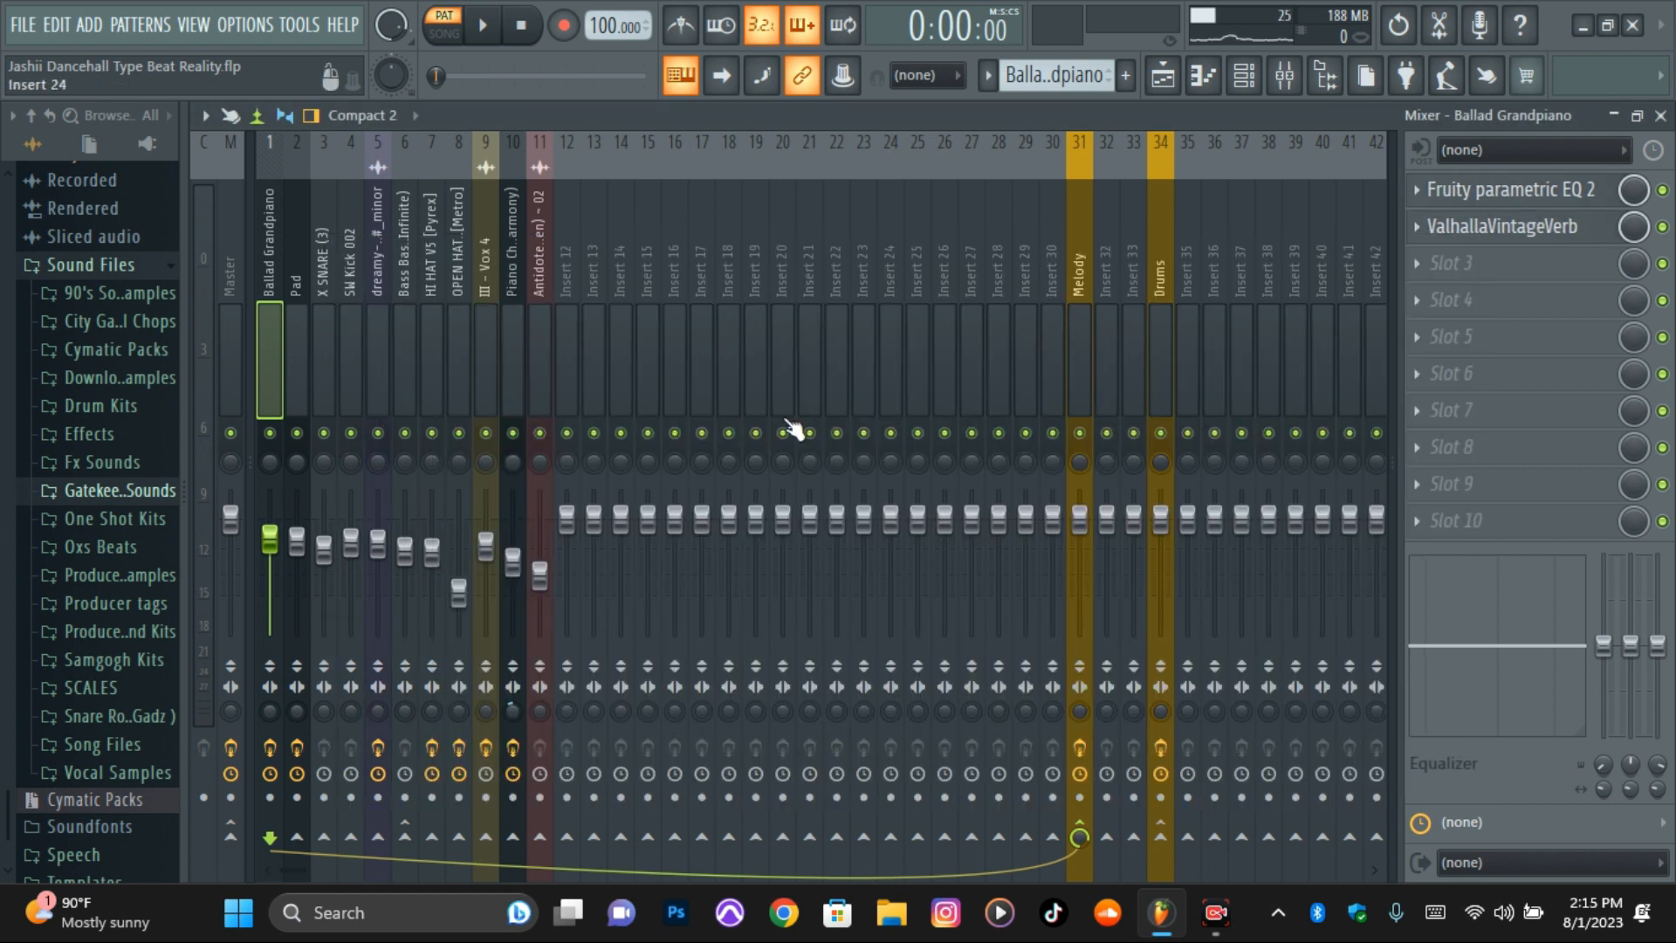
{"action": "left_click", "coordinate": [1078, 326]}
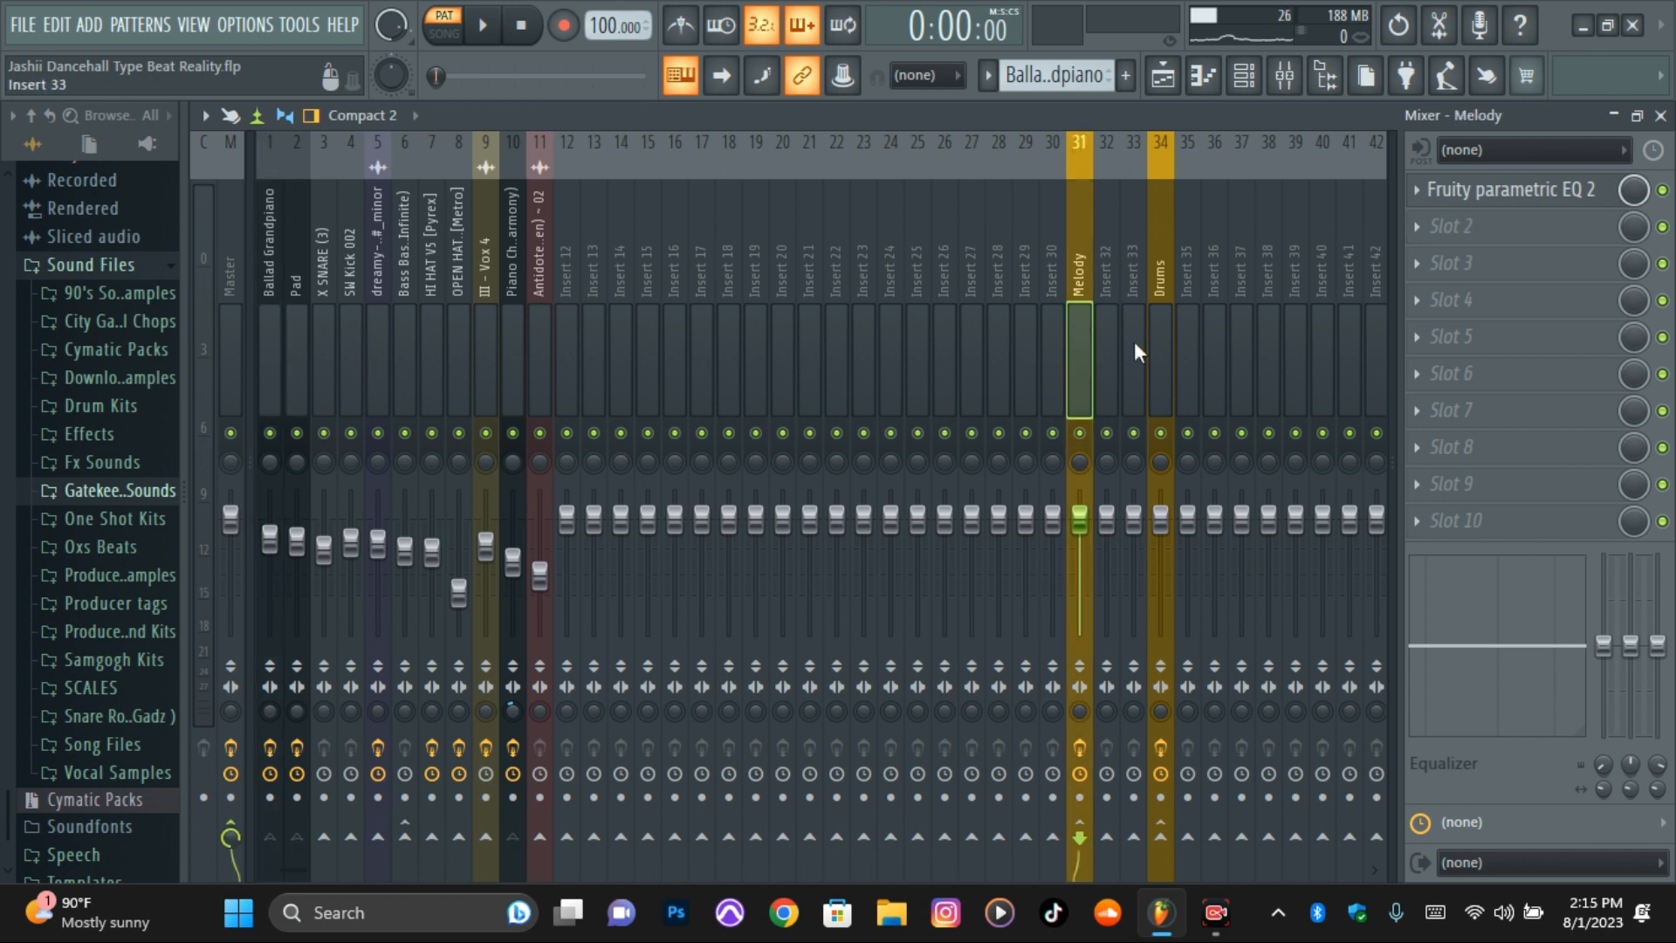
{"action": "left_click", "coordinate": [1563, 191]}
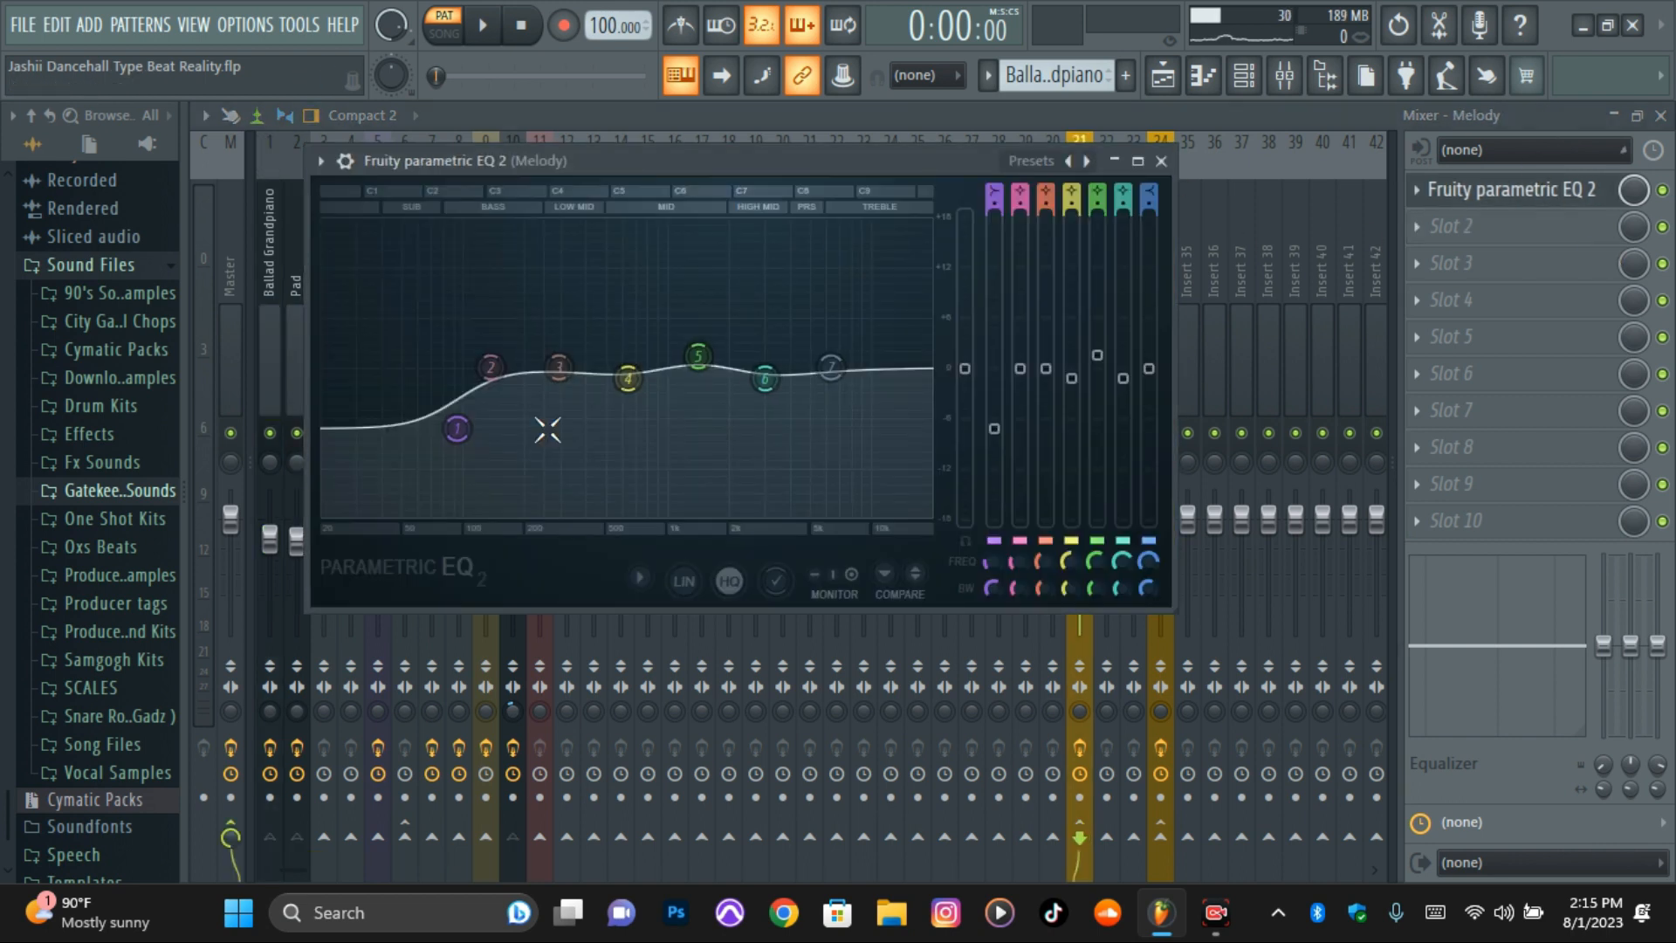
{"action": "left_click", "coordinate": [1500, 185]}
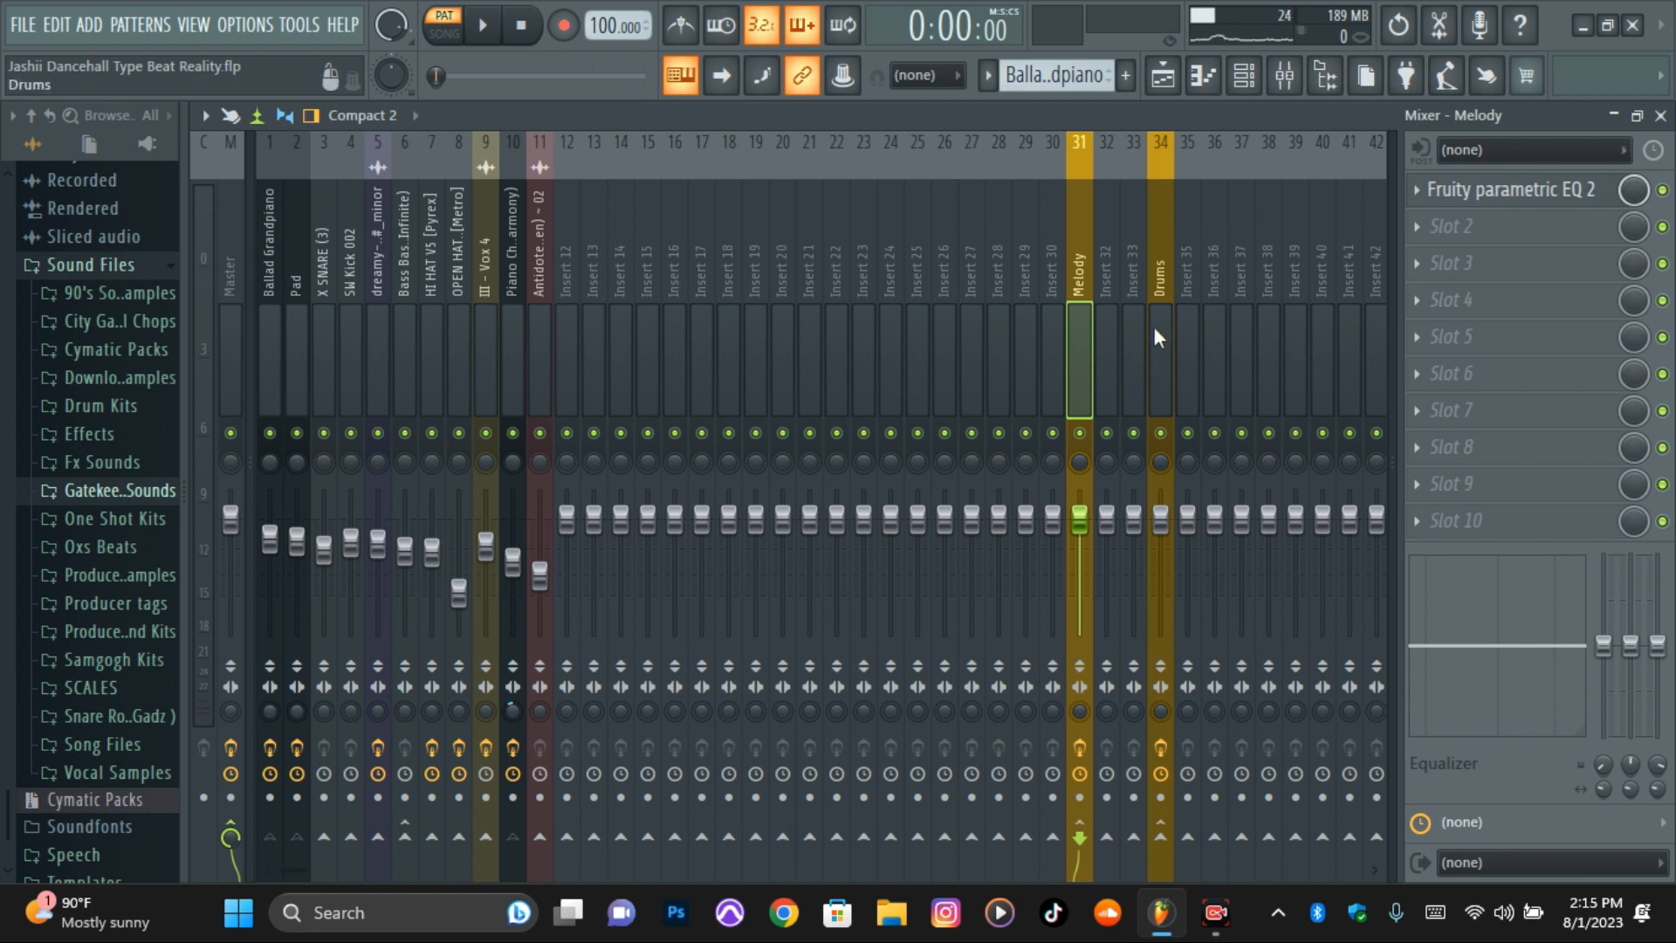
- Inspect the FabFilter Pro-C 2 compressor on the Drums insert and close it
{"action": "left_click", "coordinate": [1154, 326]}
{"action": "left_click", "coordinate": [1508, 191]}
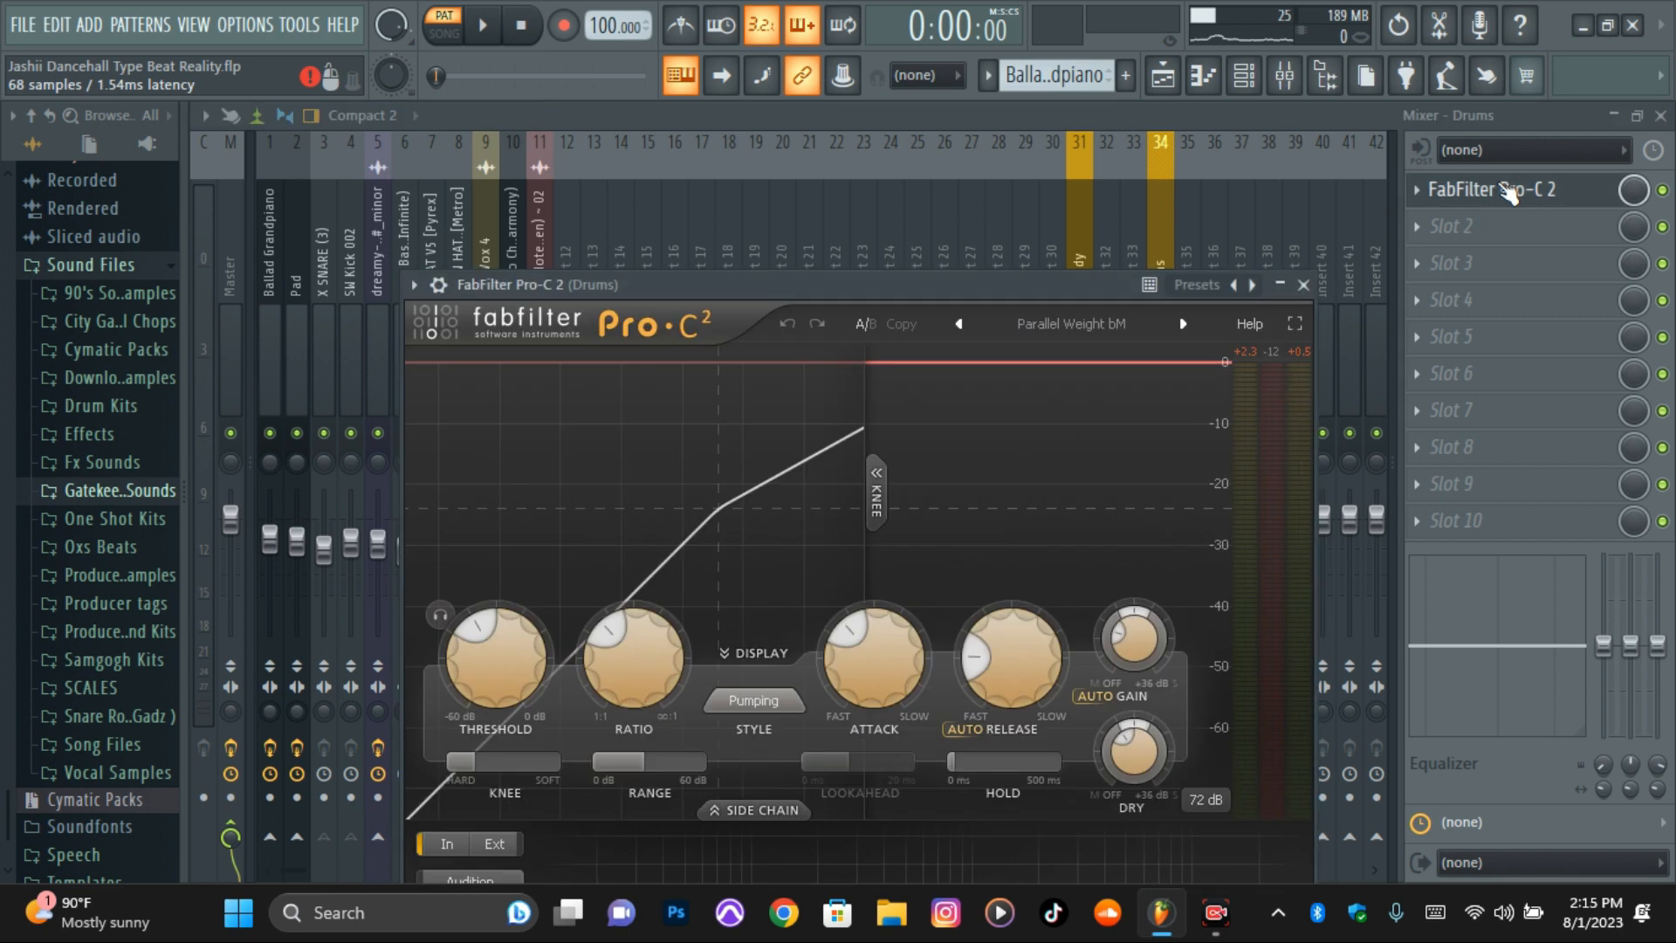
{"action": "left_click", "coordinate": [1484, 188]}
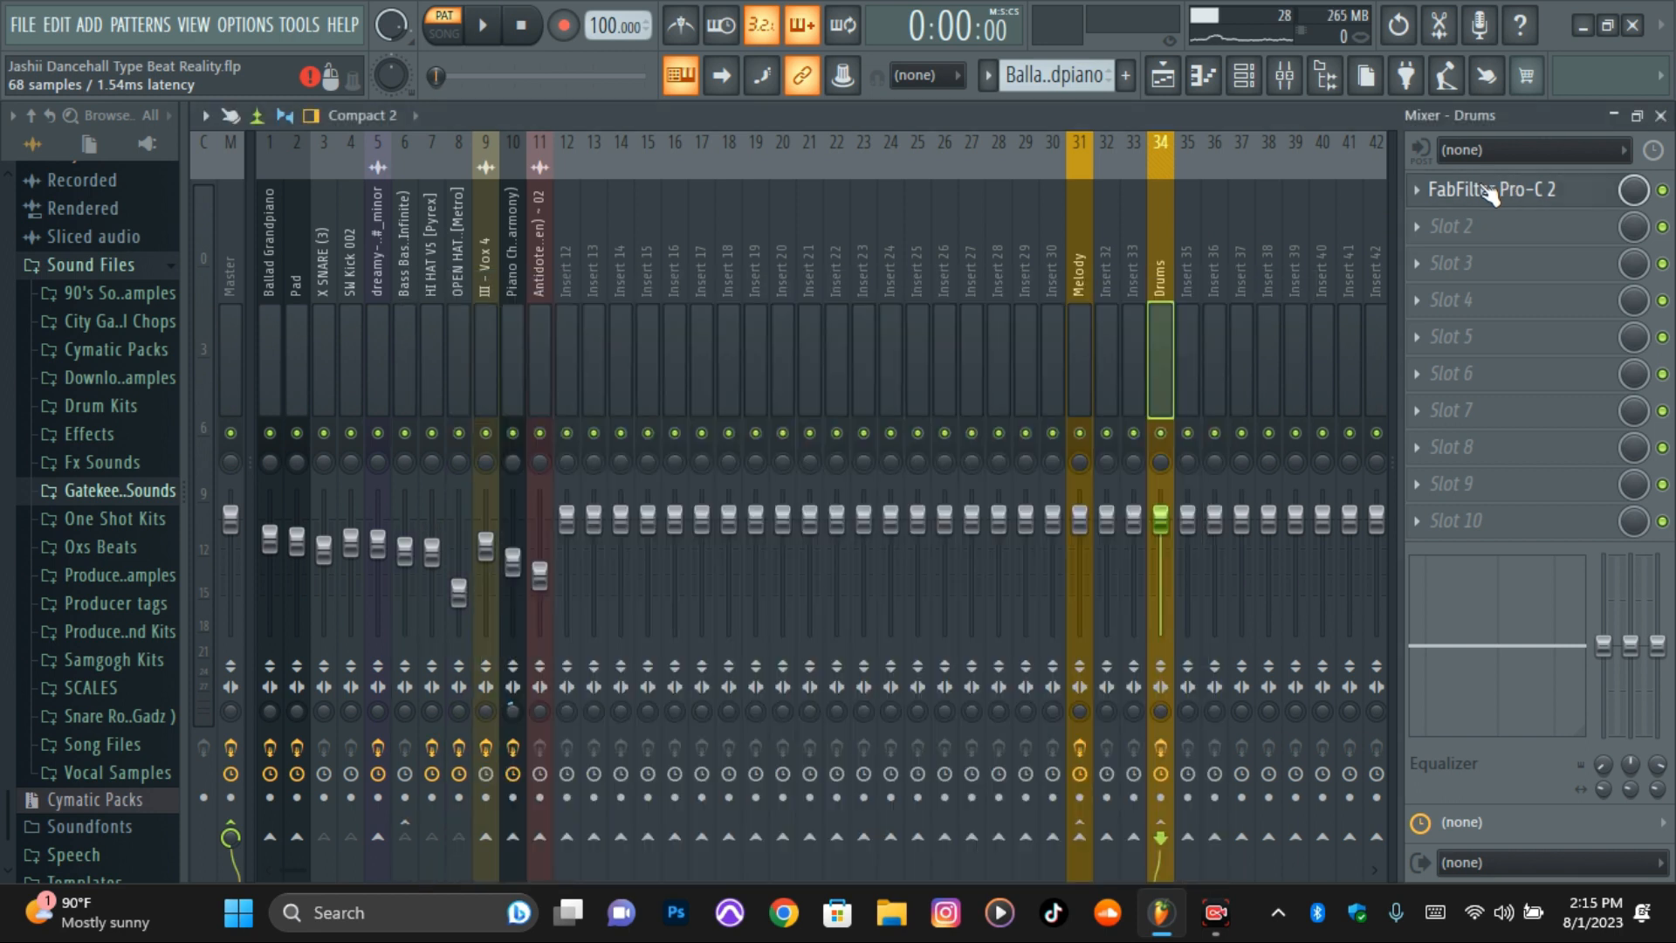
- Select the Ballad Grandpiano #2 pattern and display its Ballad Grandpiano notes in the piano roll
{"action": "left_click", "coordinate": [1244, 77]}
{"action": "left_click", "coordinate": [1163, 77]}
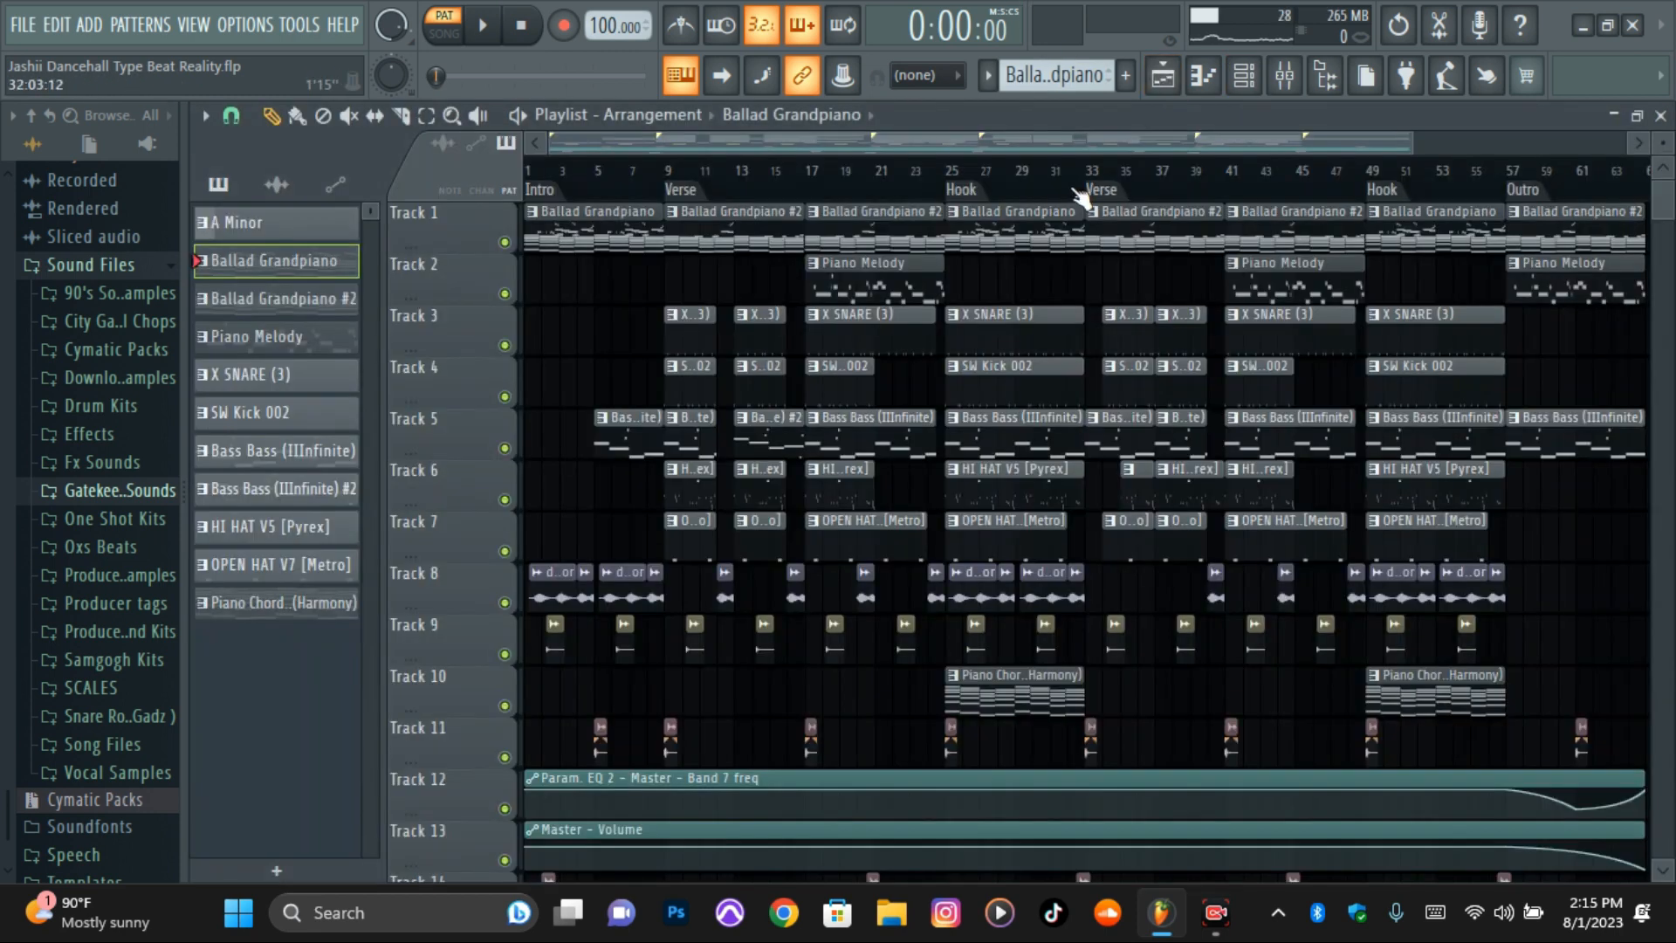
{"action": "left_click", "coordinate": [1203, 77]}
{"action": "left_click", "coordinate": [789, 112]}
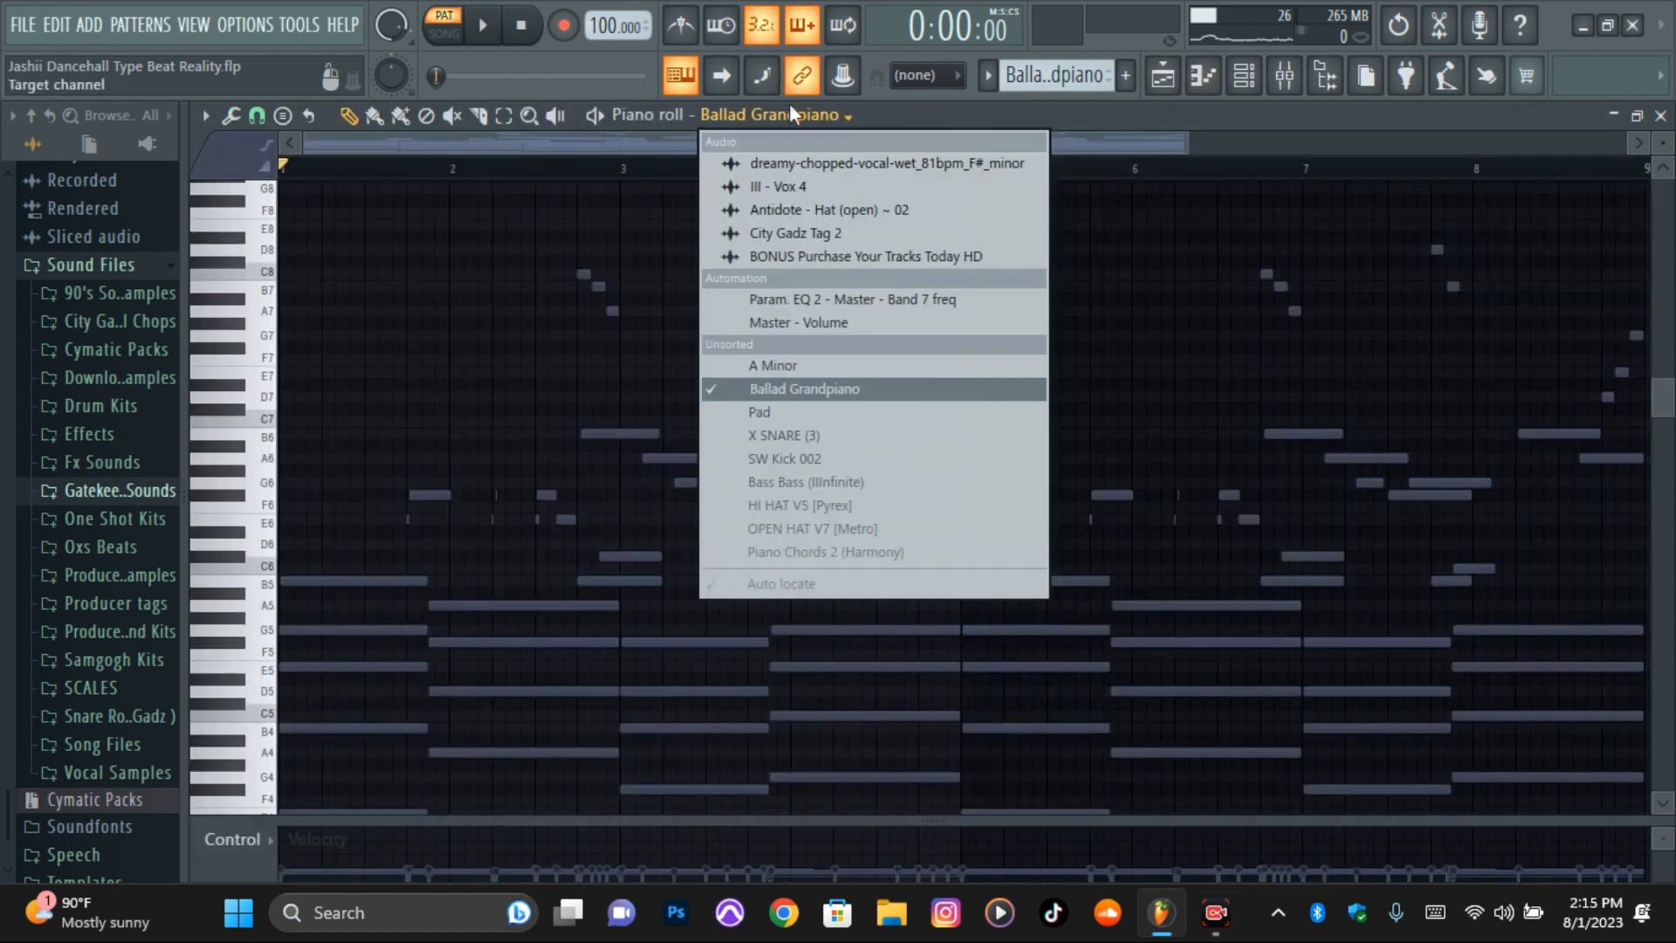
{"action": "left_click", "coordinate": [987, 75]}
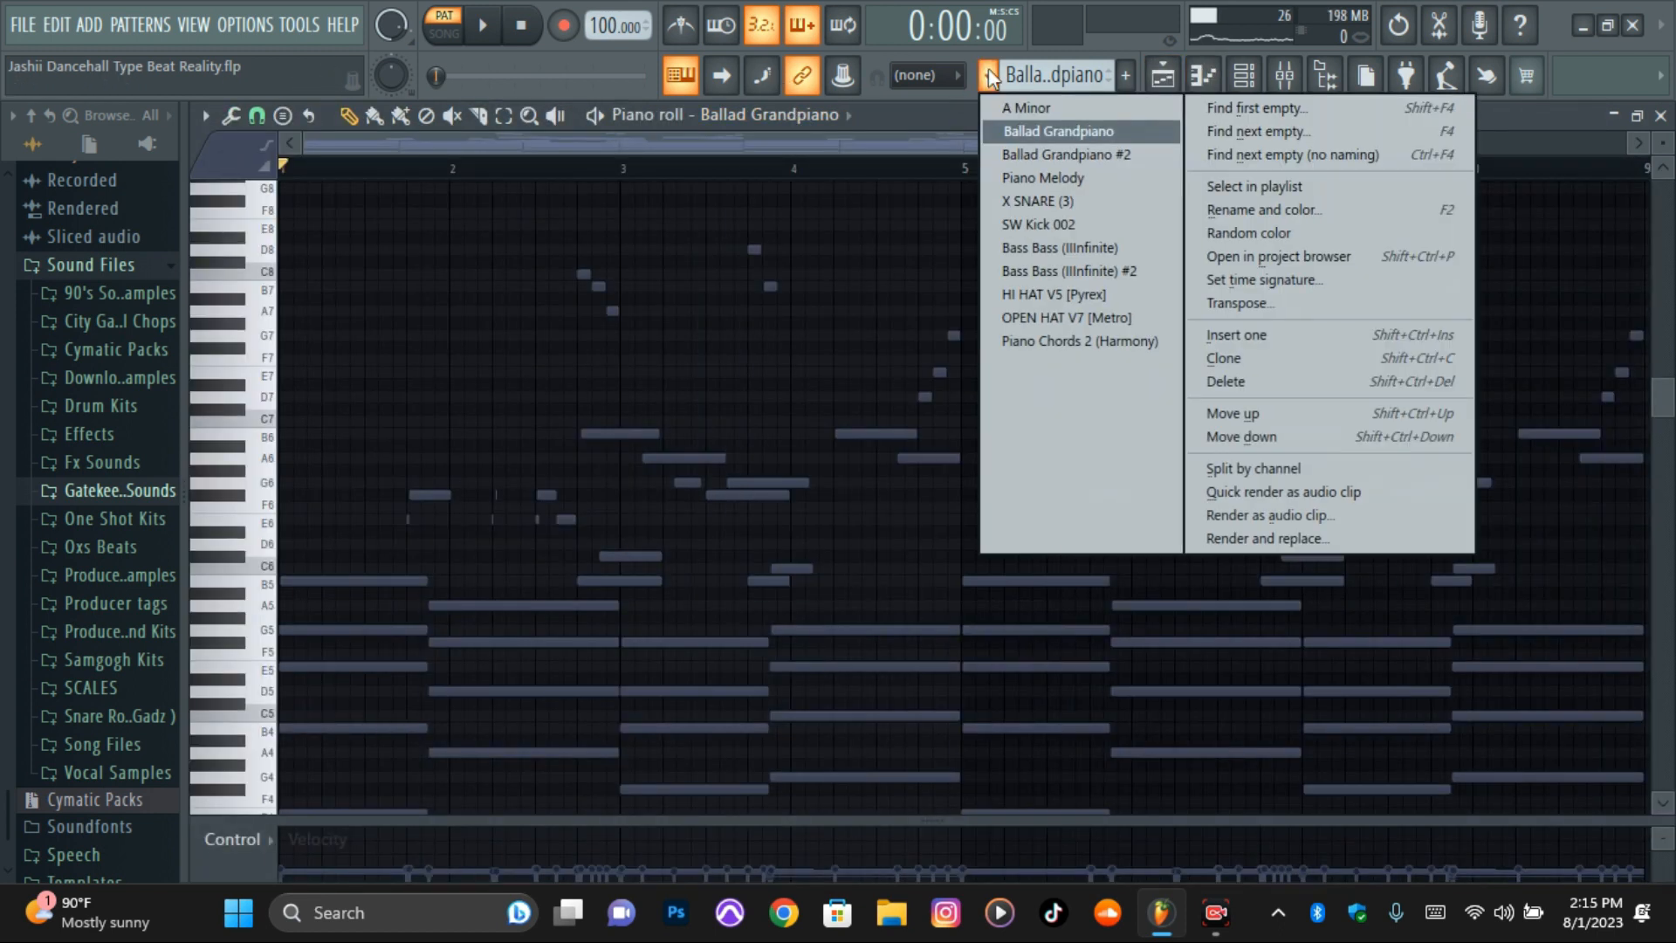
{"action": "left_click", "coordinate": [1093, 154]}
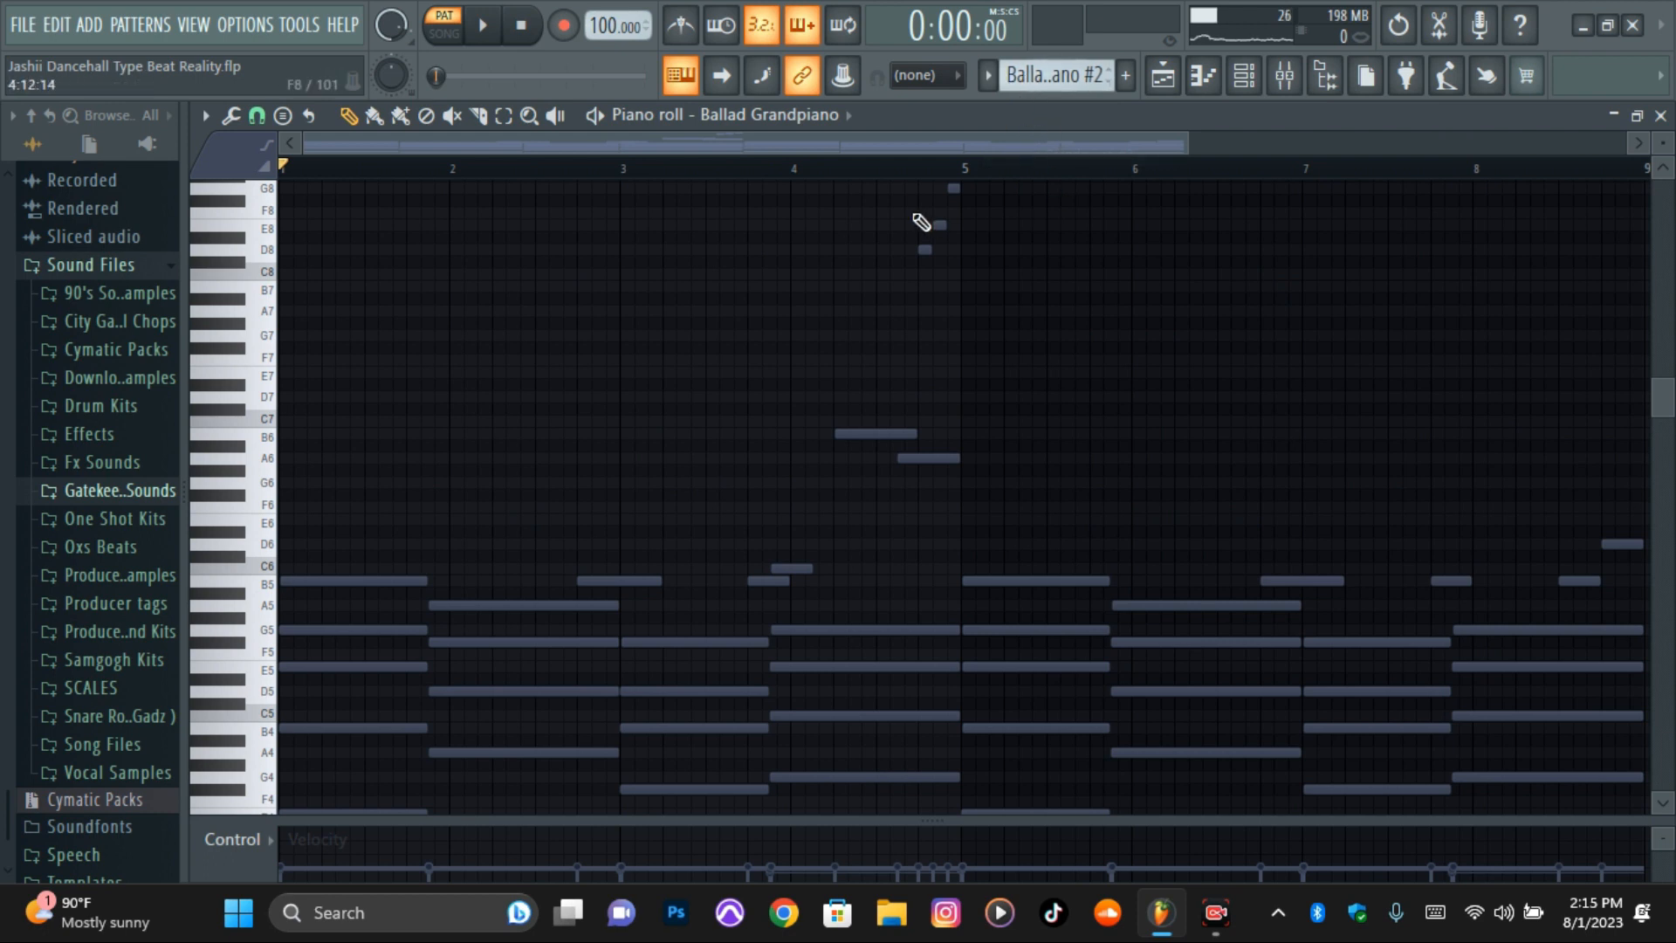
- Examine the chord and melody notes of Ballad Grandpiano #2 and its verse clips in the playlist
{"action": "scroll", "coordinate": [1154, 326], "scroll_direction": "down", "scroll_amount": 4}
{"action": "scroll", "coordinate": [1147, 319], "scroll_direction": "down", "scroll_amount": 4}
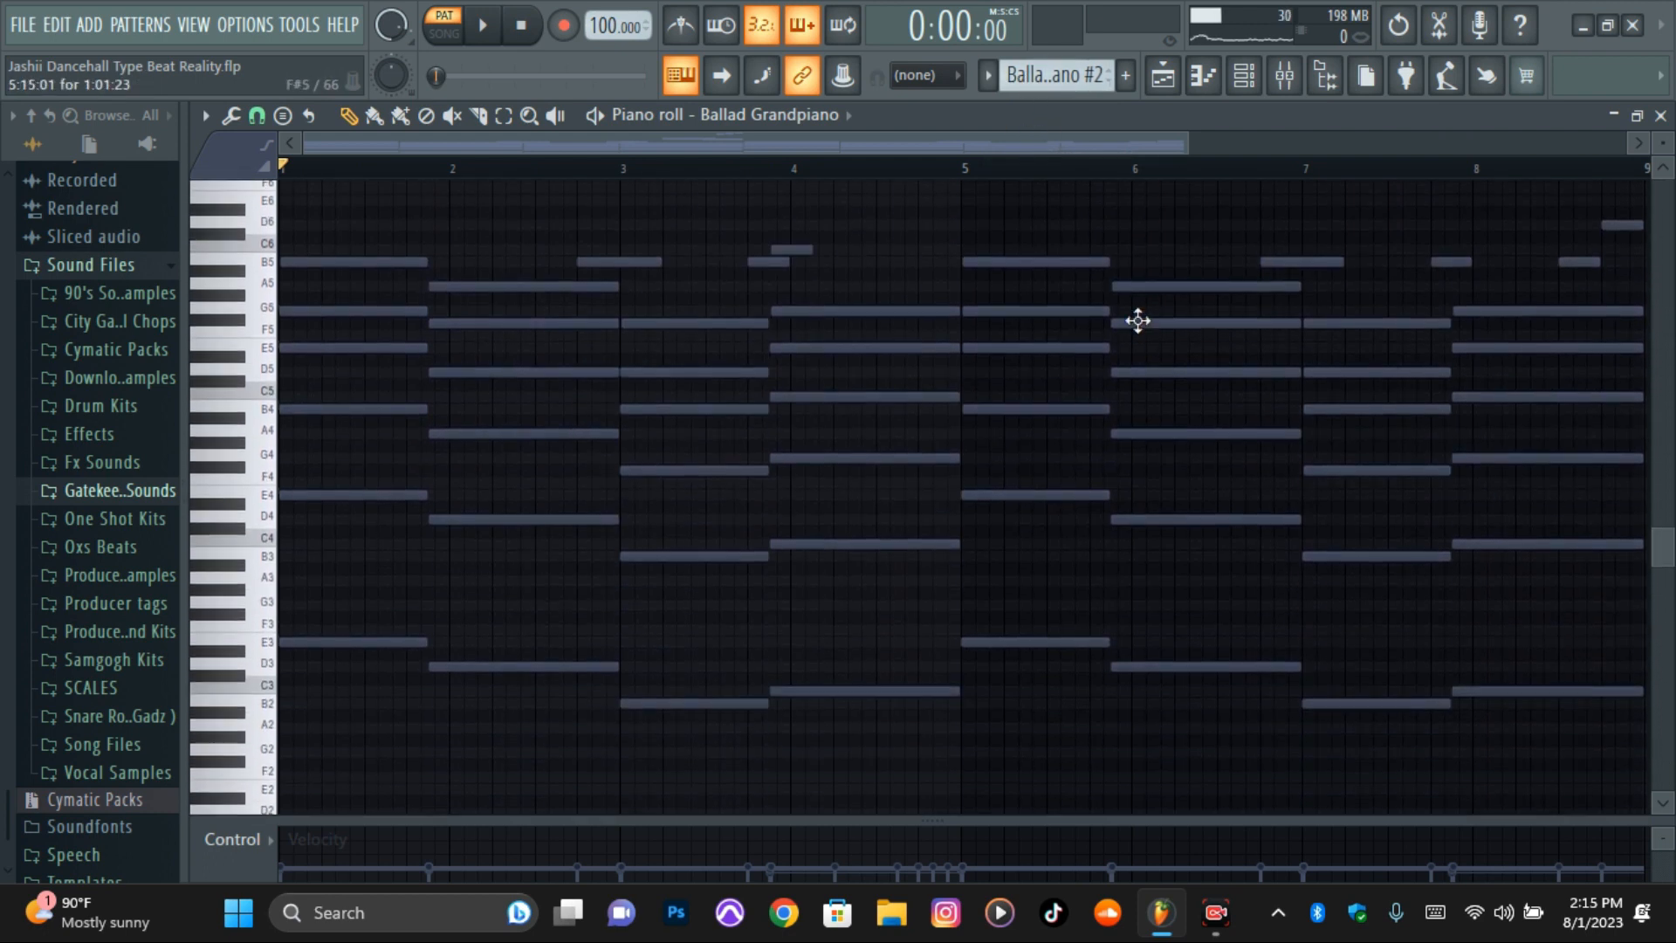
{"action": "scroll", "coordinate": [1138, 322], "scroll_direction": "up", "scroll_amount": 4}
{"action": "scroll", "coordinate": [1144, 330], "scroll_direction": "up", "scroll_amount": 8}
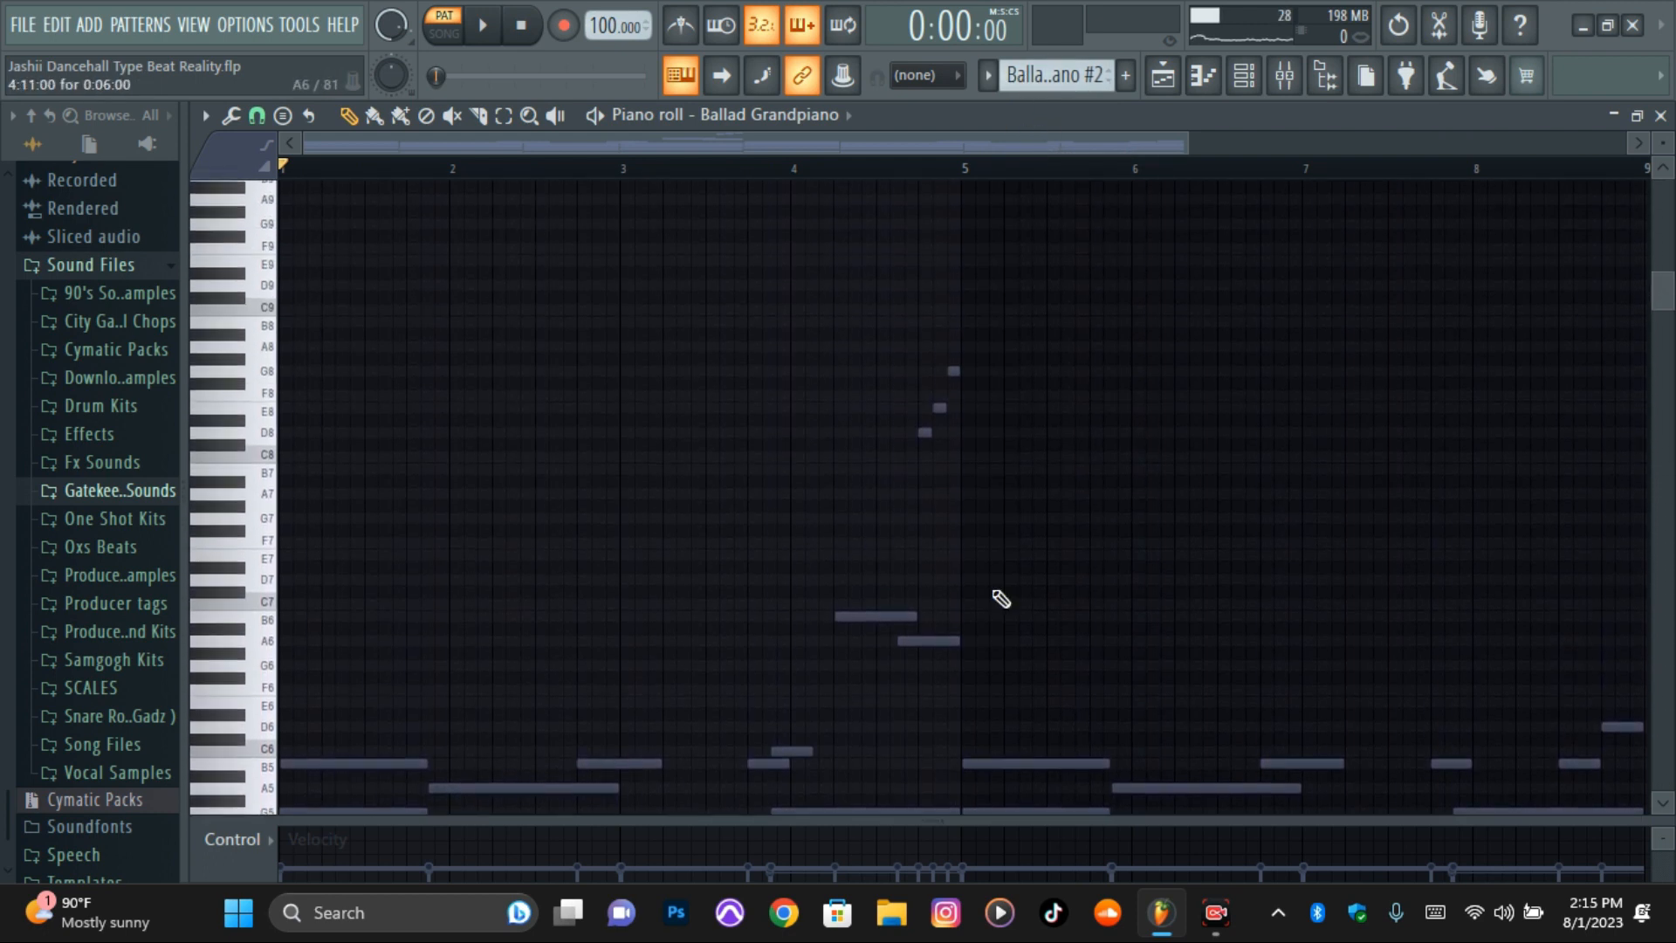
{"action": "scroll", "coordinate": [833, 582], "scroll_direction": "down", "scroll_amount": 4}
{"action": "scroll", "coordinate": [1391, 568], "scroll_direction": "up", "scroll_amount": 2}
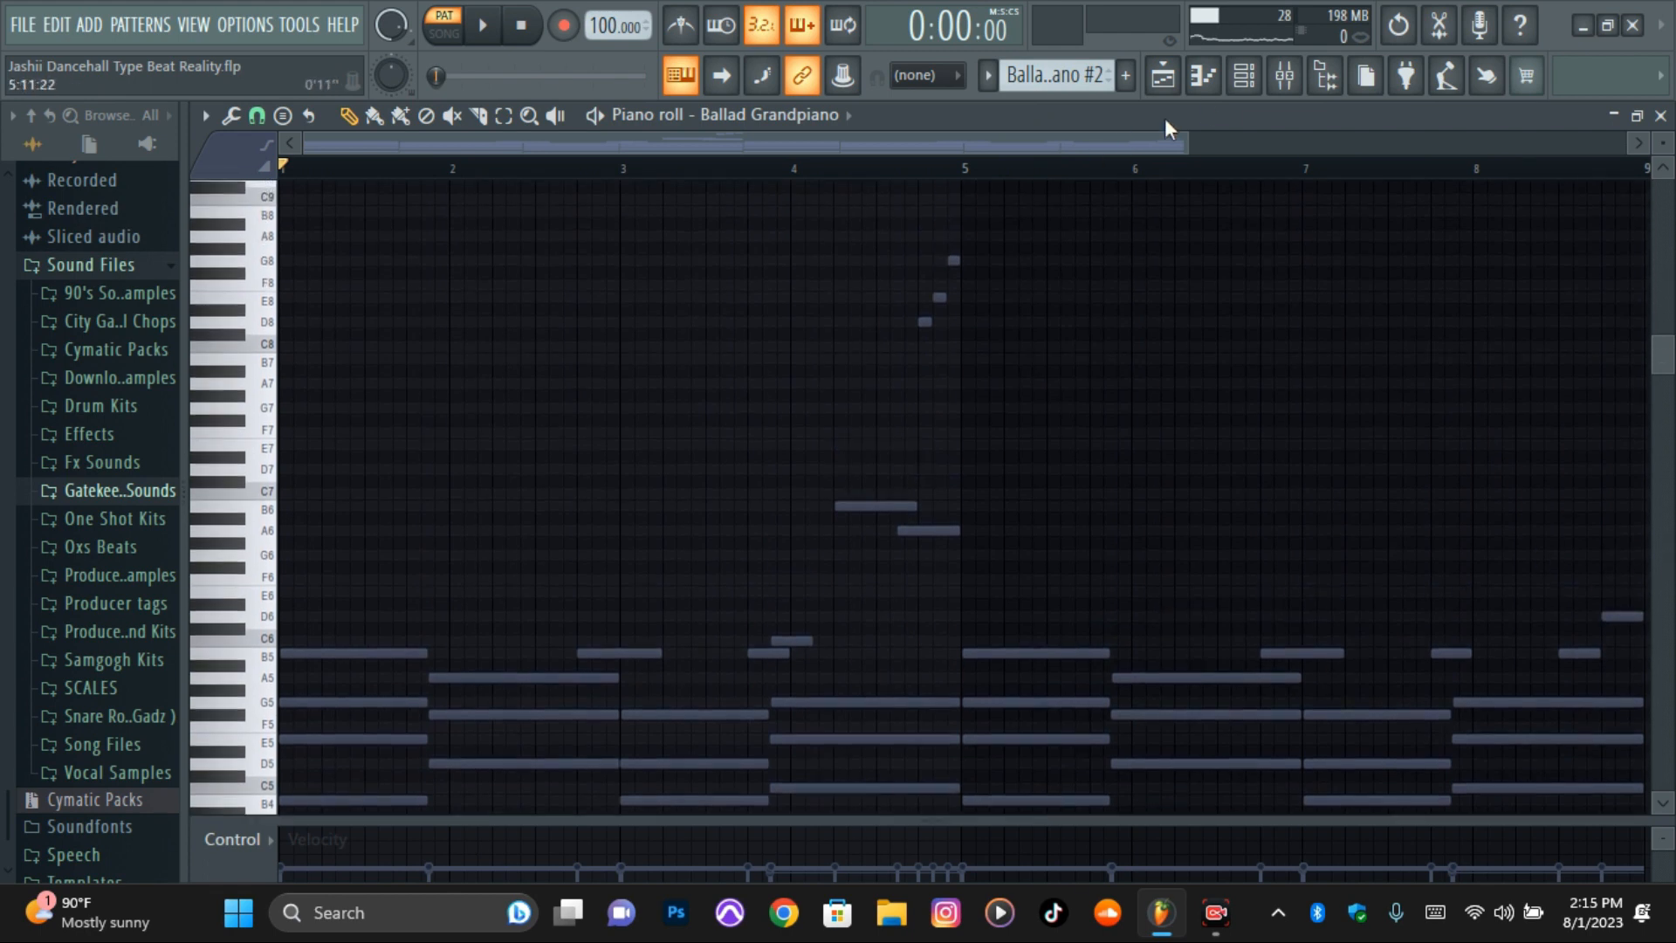
{"action": "left_click", "coordinate": [1177, 87]}
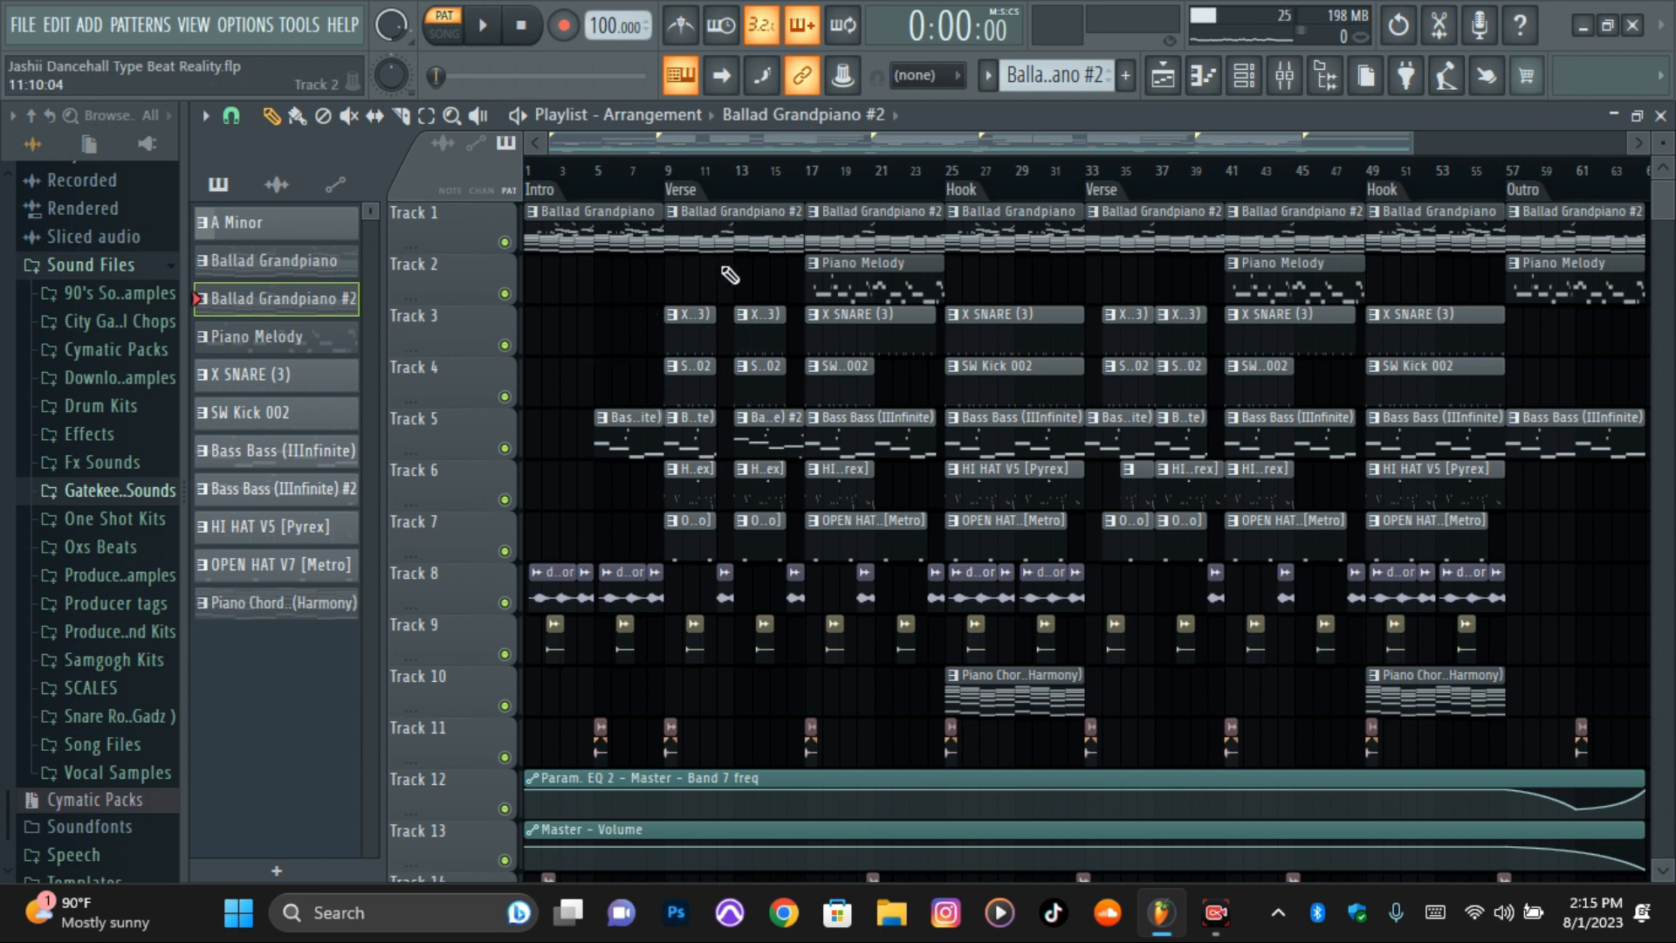
{"action": "double_click", "coordinate": [735, 240]}
{"action": "left_click_drag", "start_coordinate": [798, 143], "coordinate": [70, 166]}
{"action": "scroll", "coordinate": [1430, 338], "scroll_direction": "down", "scroll_amount": 3}
{"action": "scroll", "coordinate": [1272, 215], "scroll_direction": "up", "scroll_amount": 1}
{"action": "left_click", "coordinate": [1163, 77]}
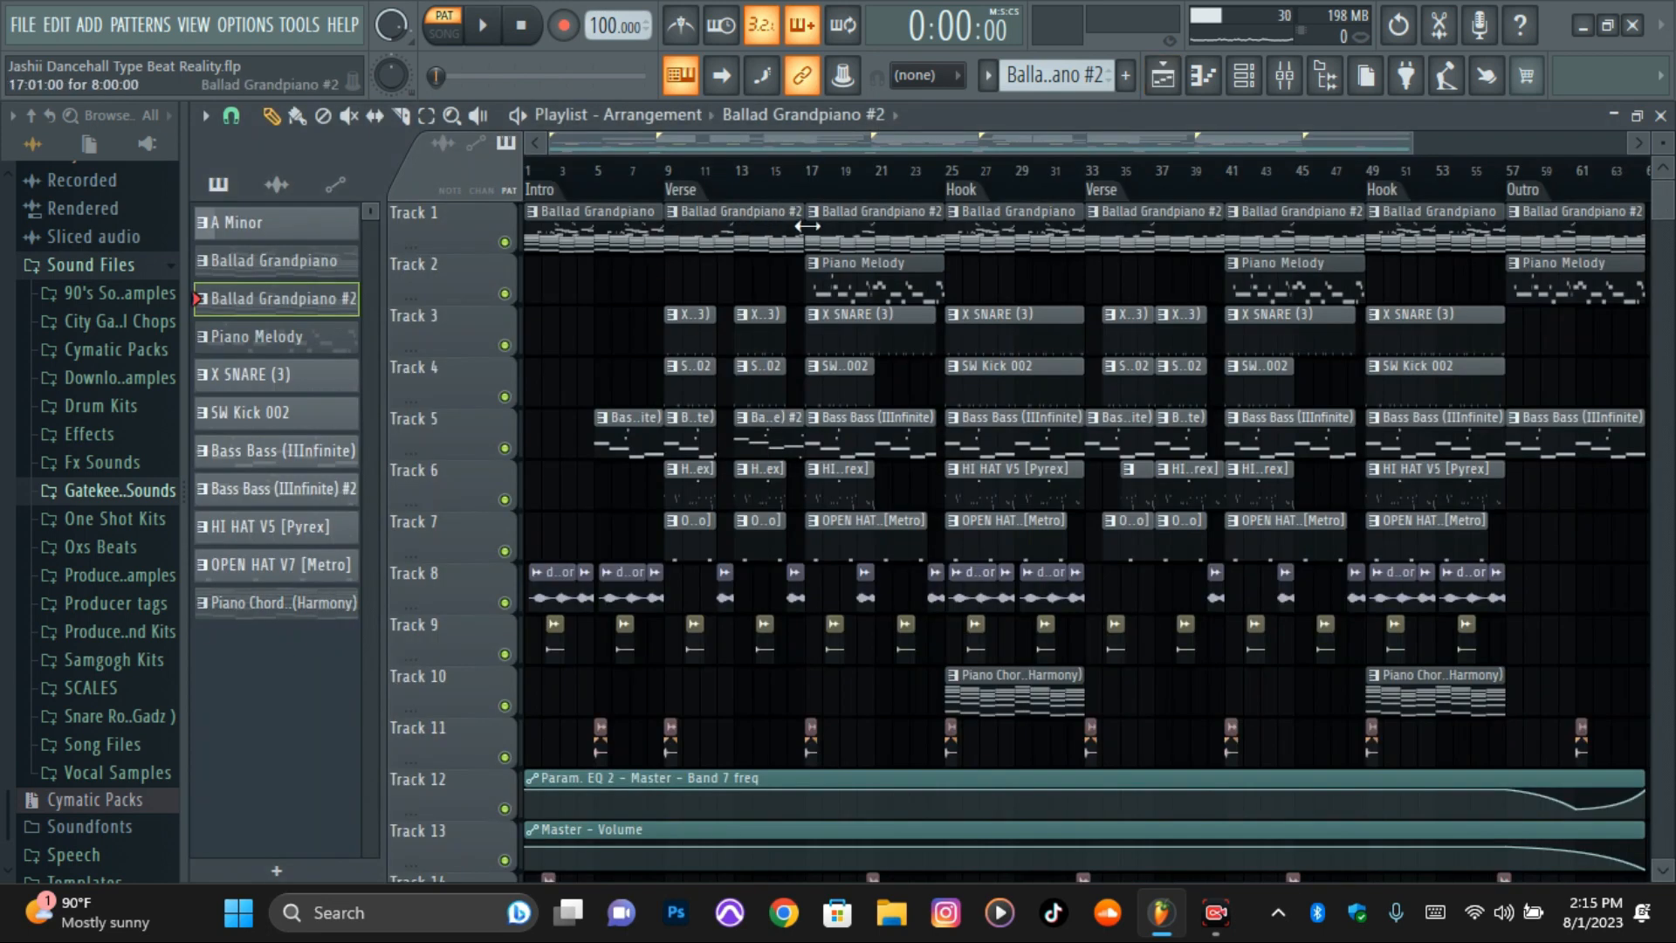
- Play the Ballad Grandpiano #2 pattern in the piano roll with all its notes in view, and stop playback
{"action": "left_click", "coordinate": [1203, 77]}
{"action": "key", "text": "space"}
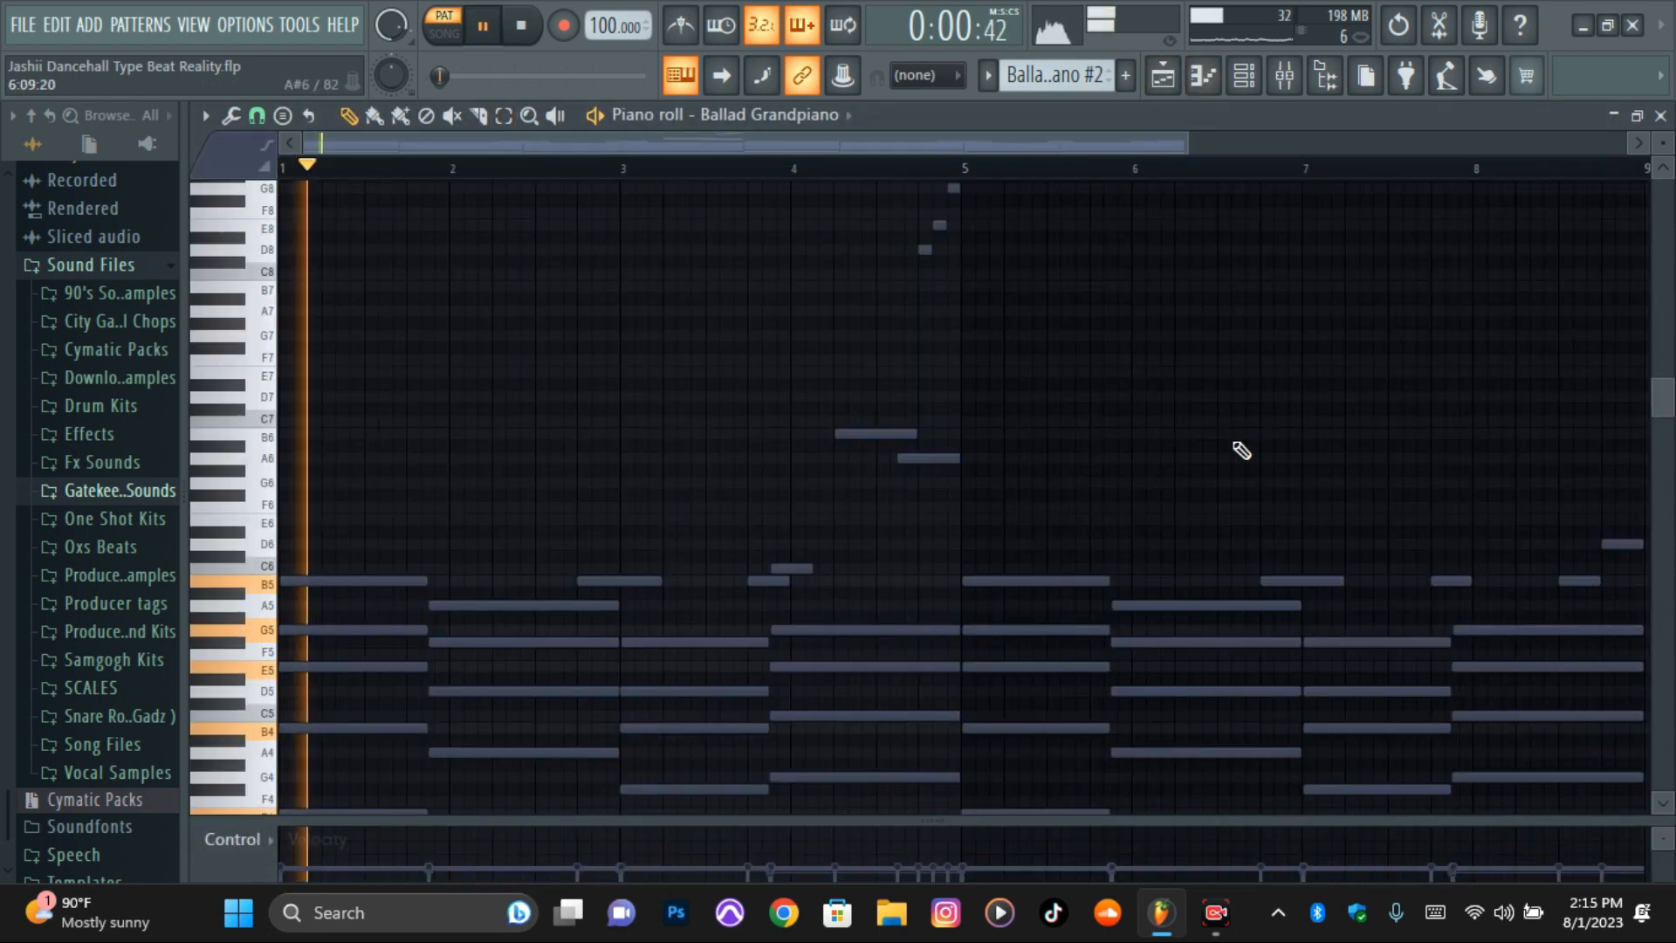
{"action": "scroll", "coordinate": [1239, 445], "scroll_direction": "down", "scroll_amount": 6}
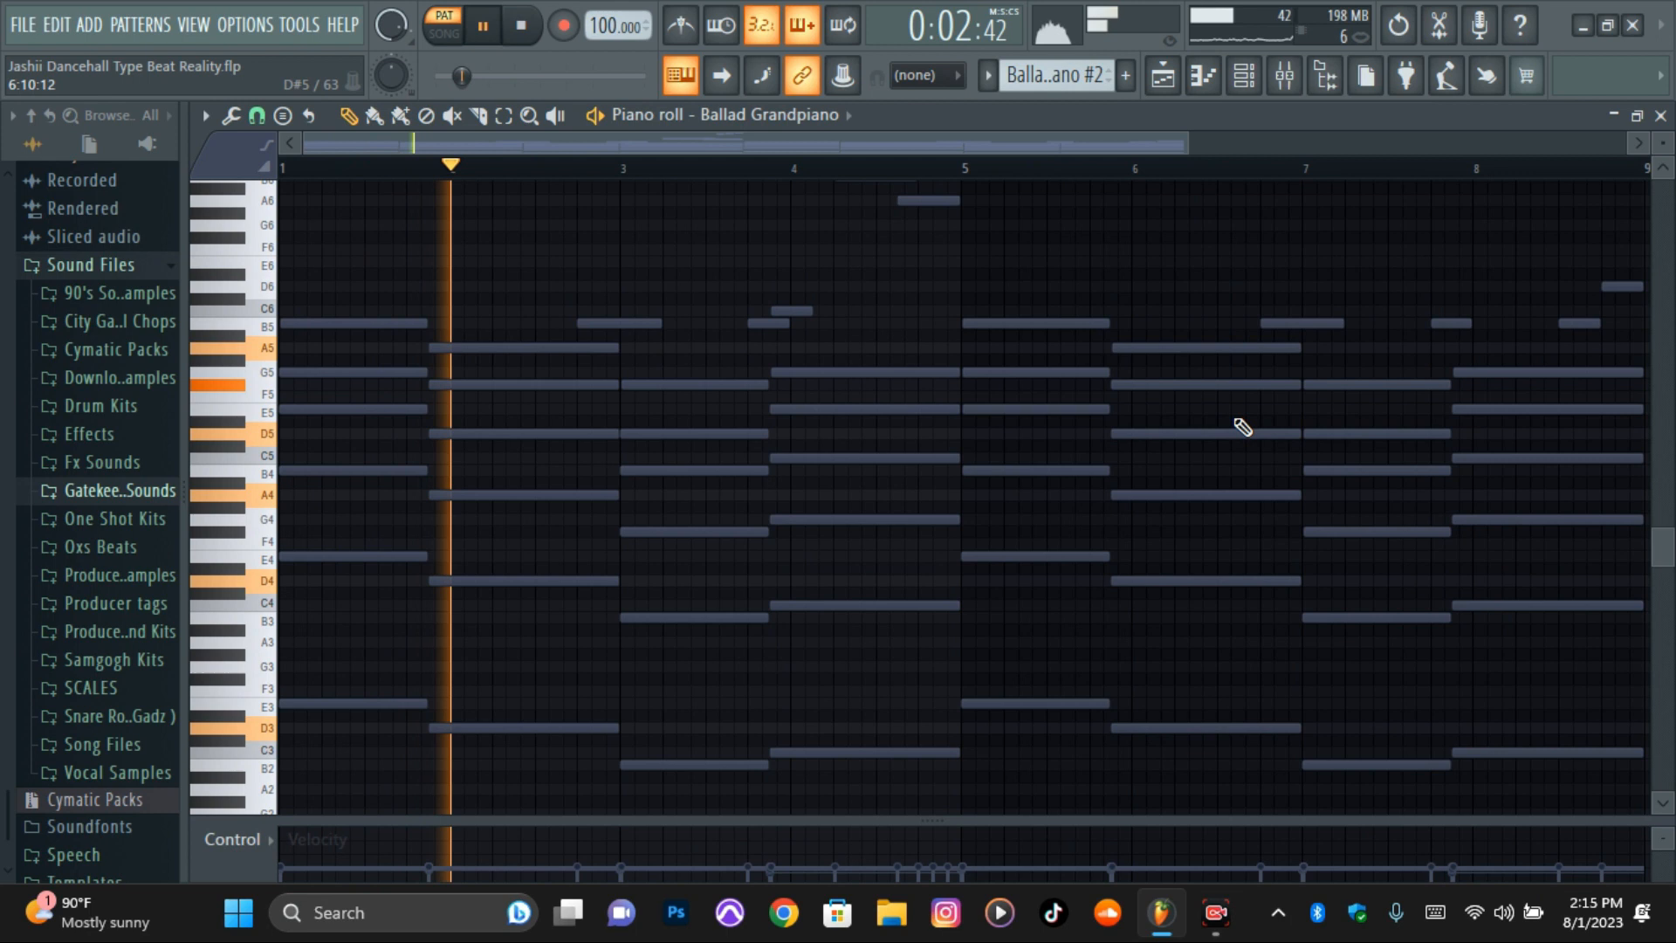
{"action": "scroll", "coordinate": [1238, 425], "scroll_direction": "up", "scroll_amount": 2}
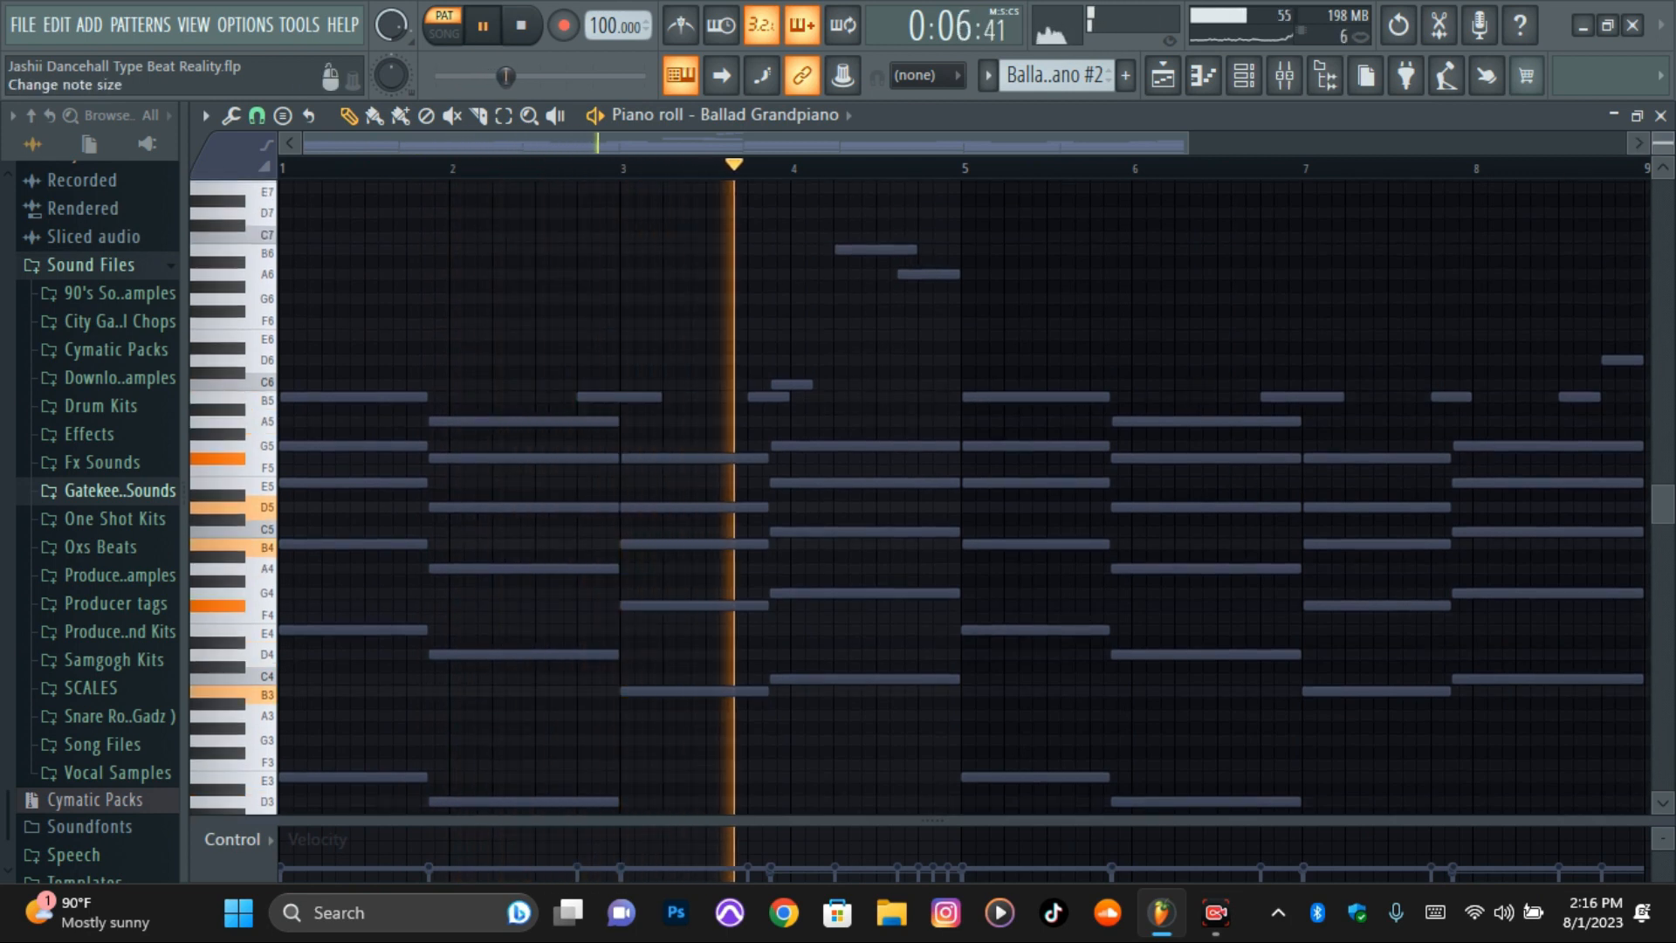
{"action": "left_click_drag", "start_coordinate": [1663, 142], "coordinate": [1662, 155]}
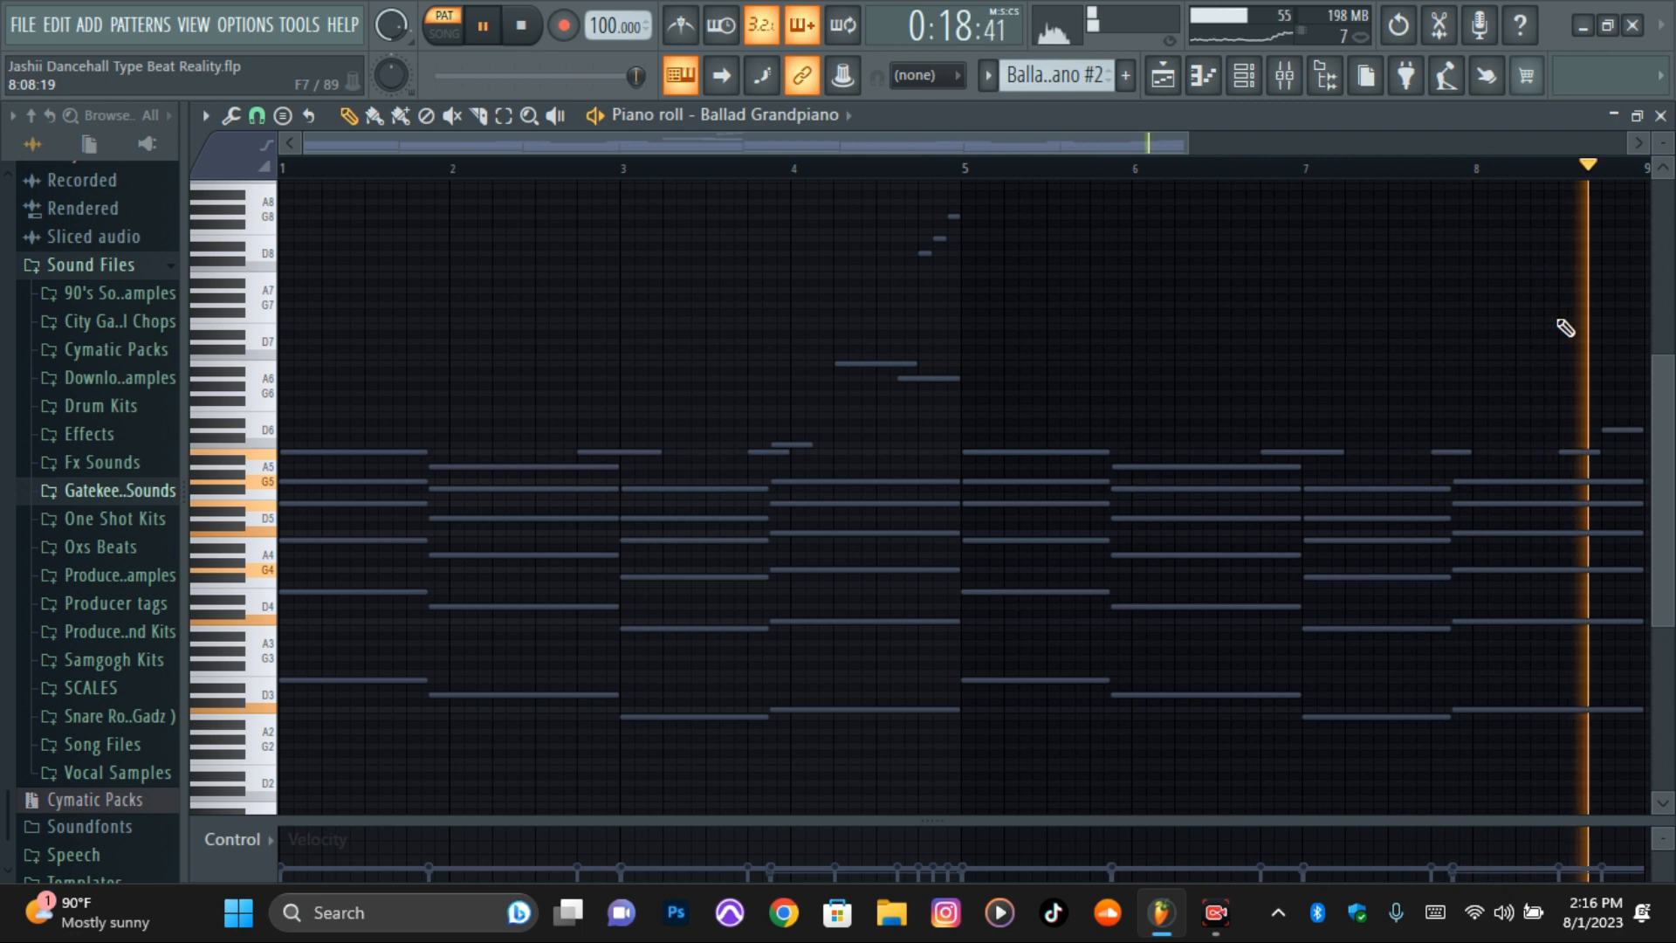
{"action": "key", "text": "space"}
- Play the playlist arrangement briefly from bar 16 in song mode and stop playback
{"action": "left_click", "coordinate": [1162, 75]}
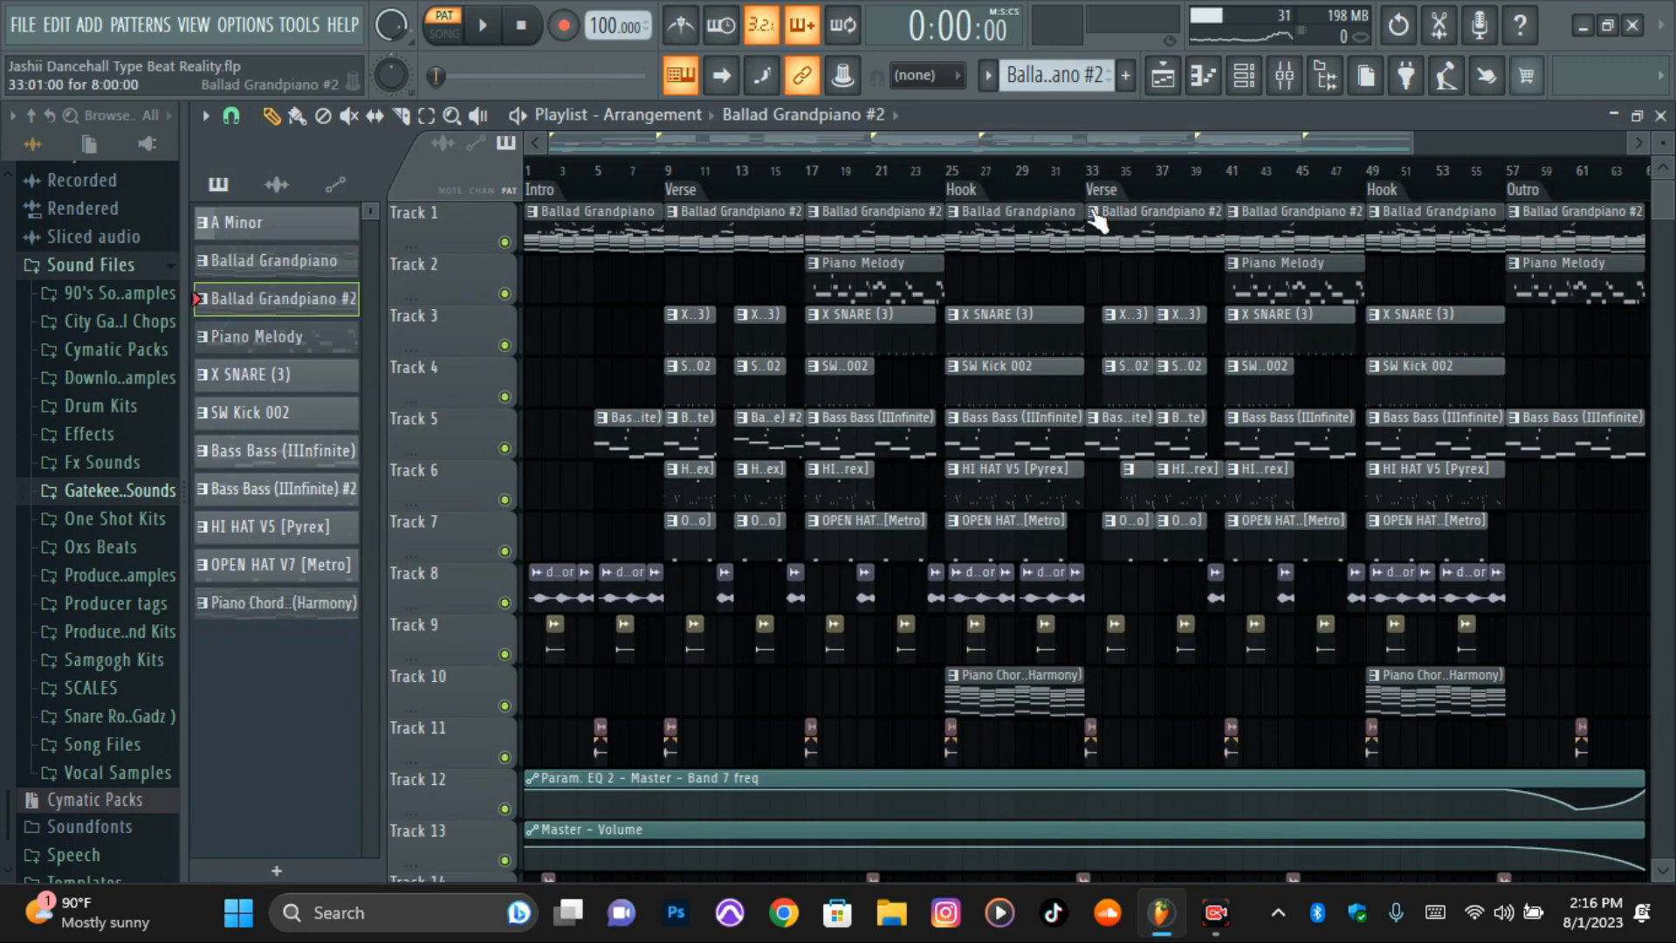
{"action": "left_click", "coordinate": [785, 174]}
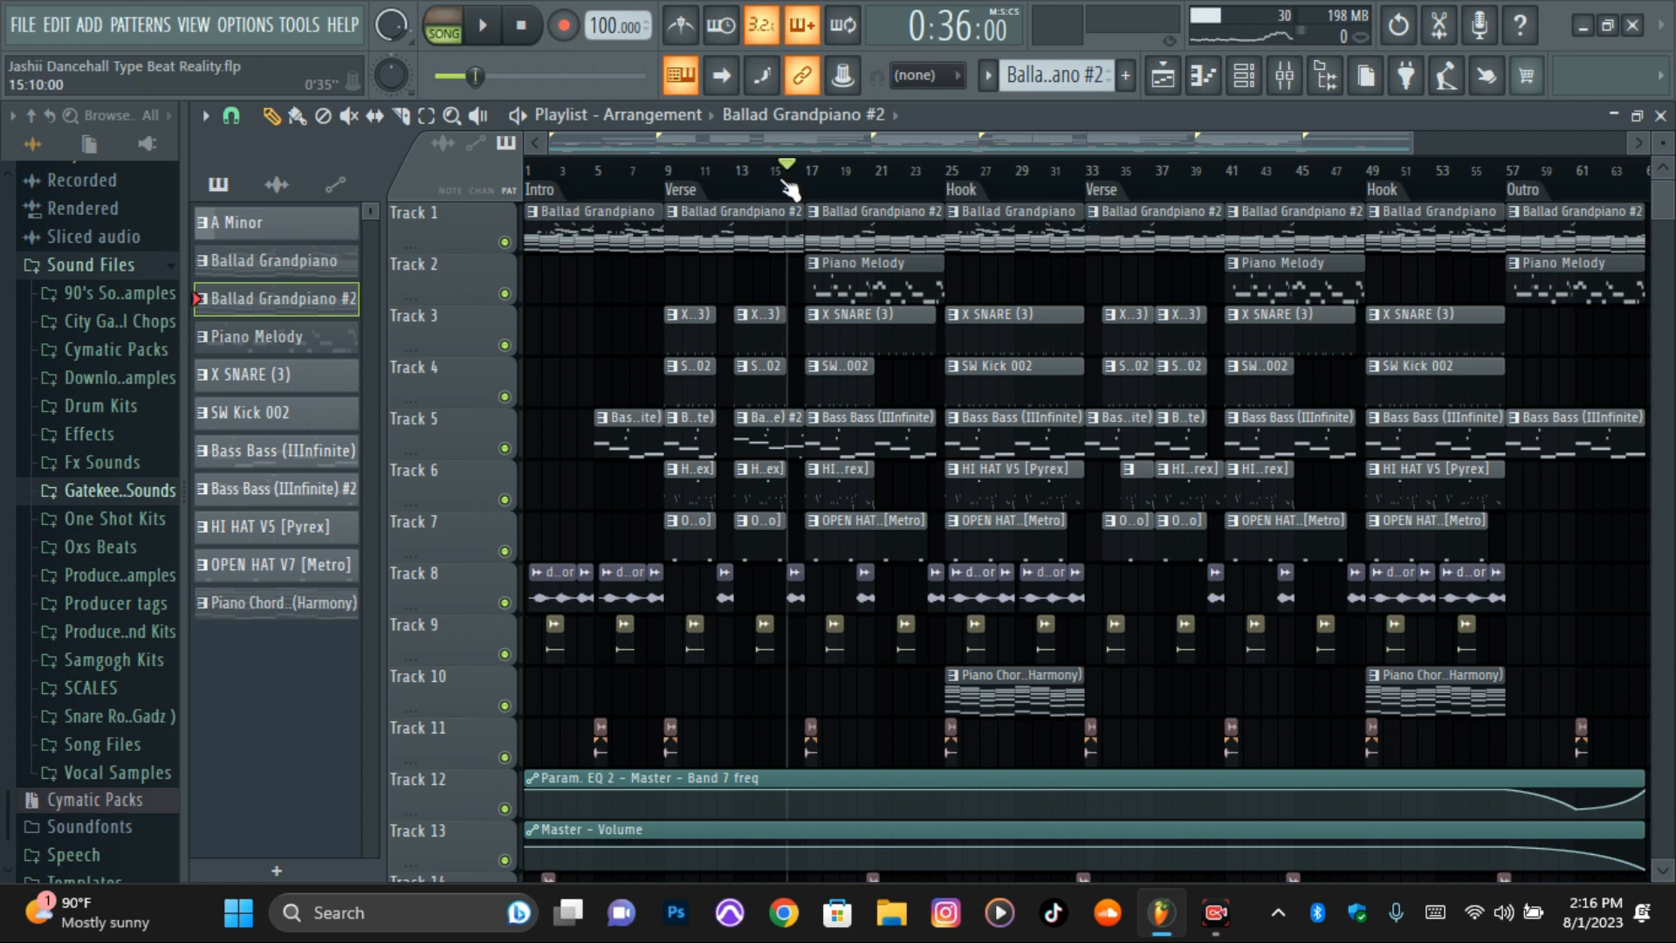
{"action": "key", "text": "space"}
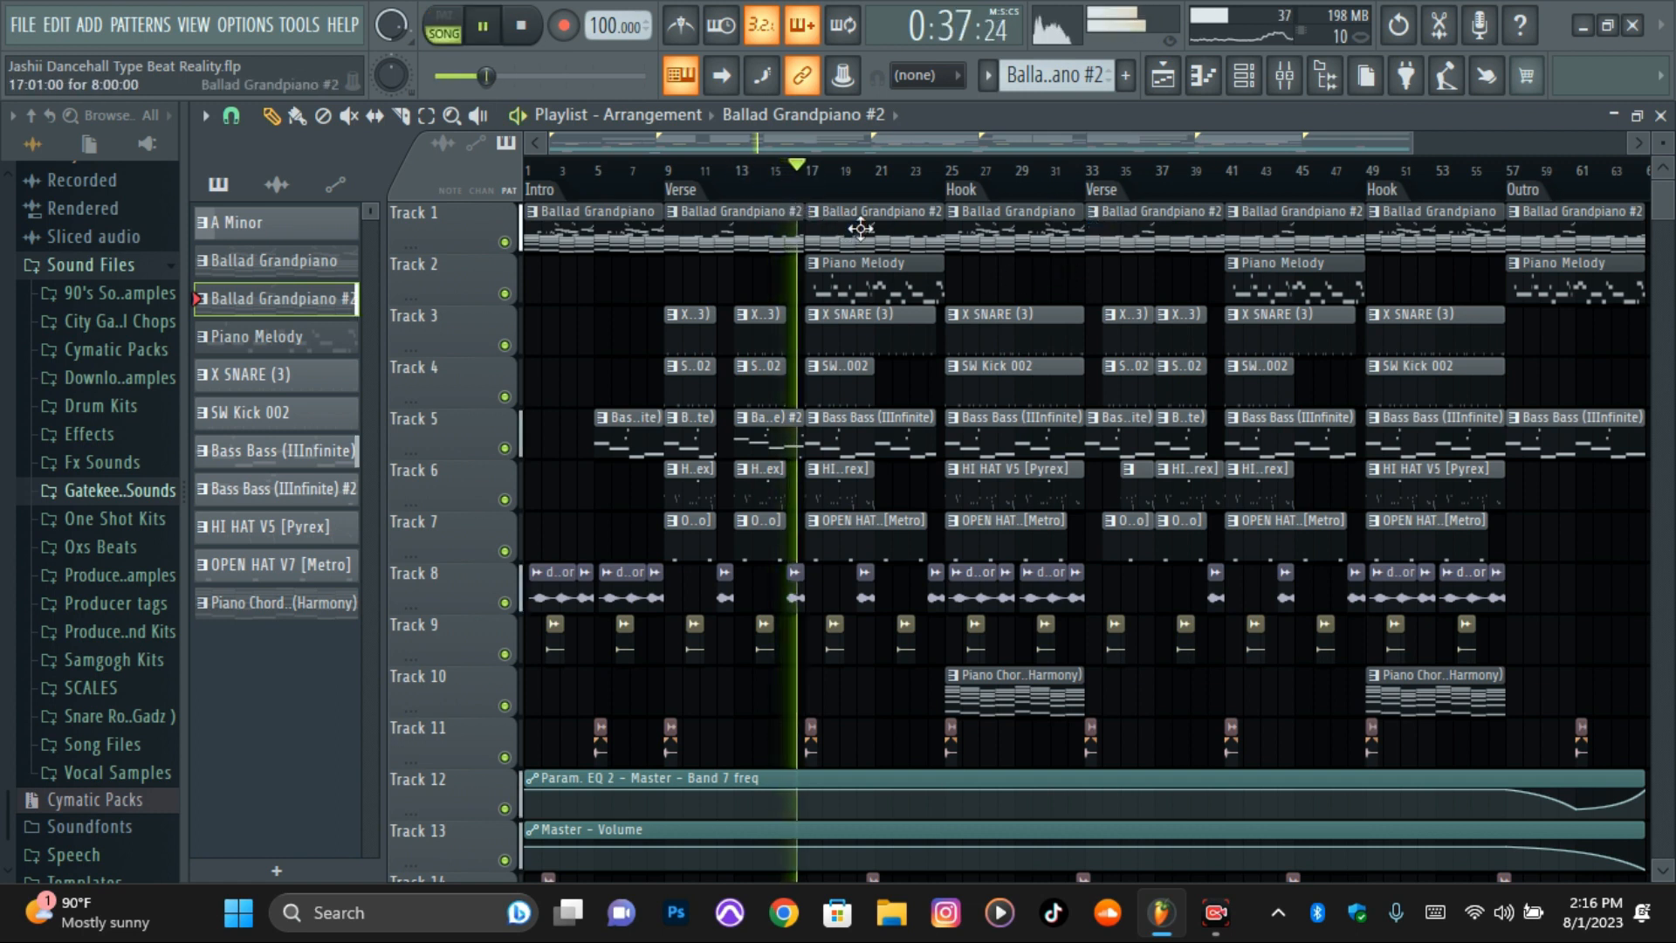
{"action": "key", "text": "space"}
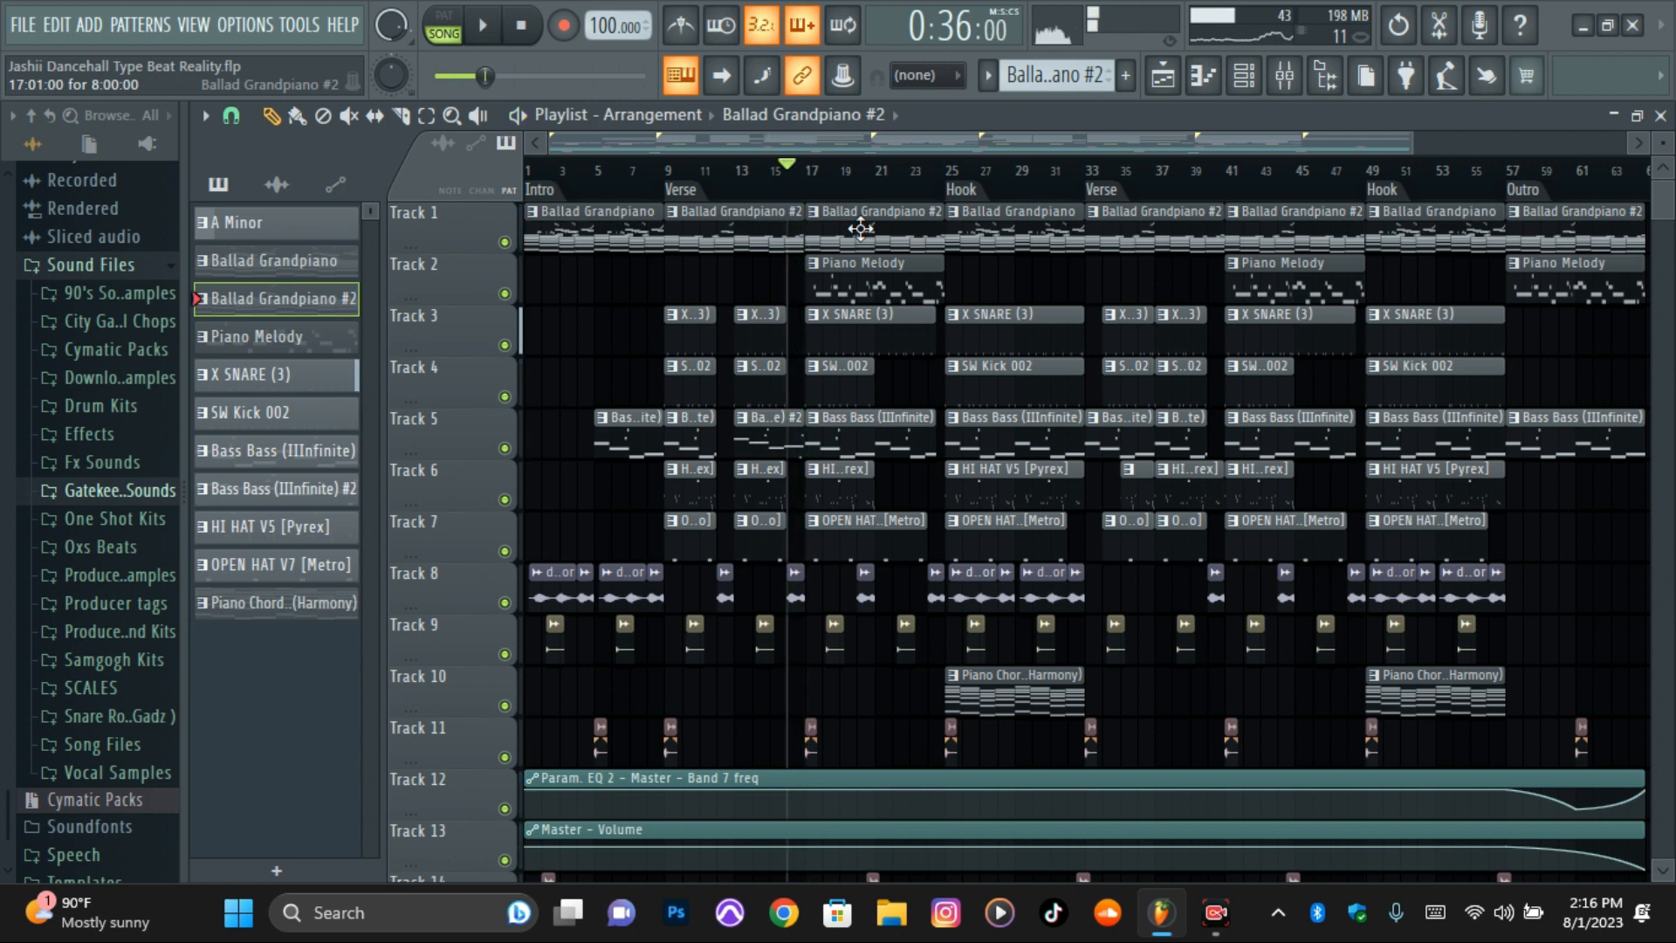
- Select the Piano Melody pattern and show the Pad channel's notes enlarged in the piano roll
{"action": "left_click", "coordinate": [987, 76]}
{"action": "left_click", "coordinate": [1030, 177]}
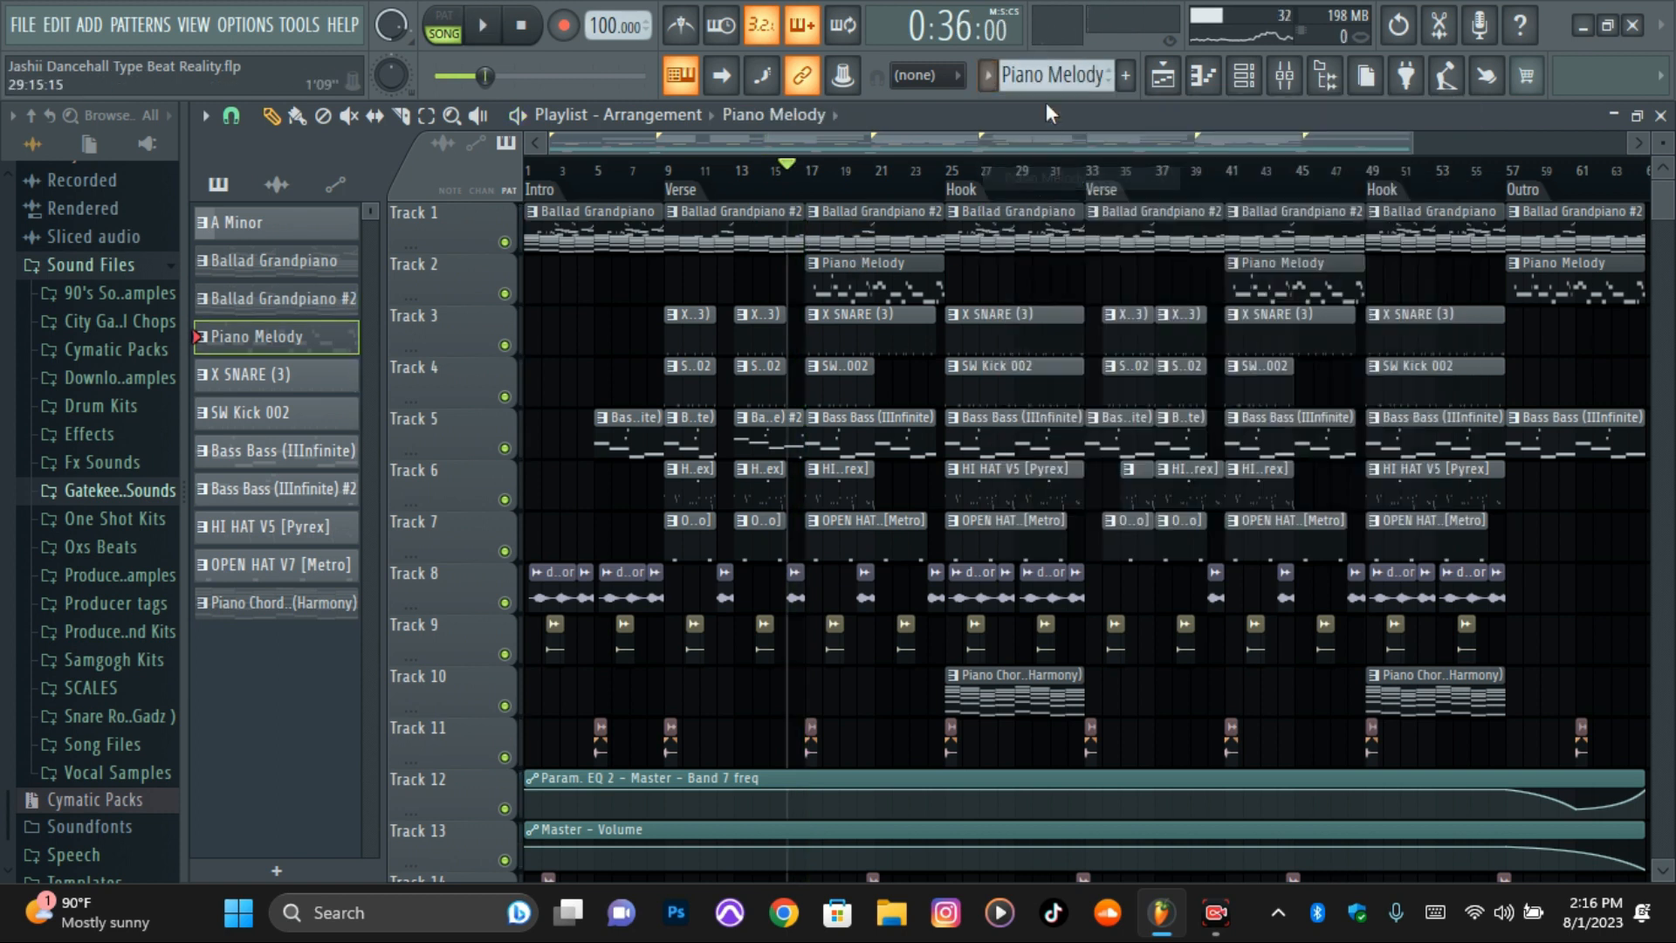
{"action": "left_click", "coordinate": [992, 78]}
{"action": "left_click", "coordinate": [992, 79]}
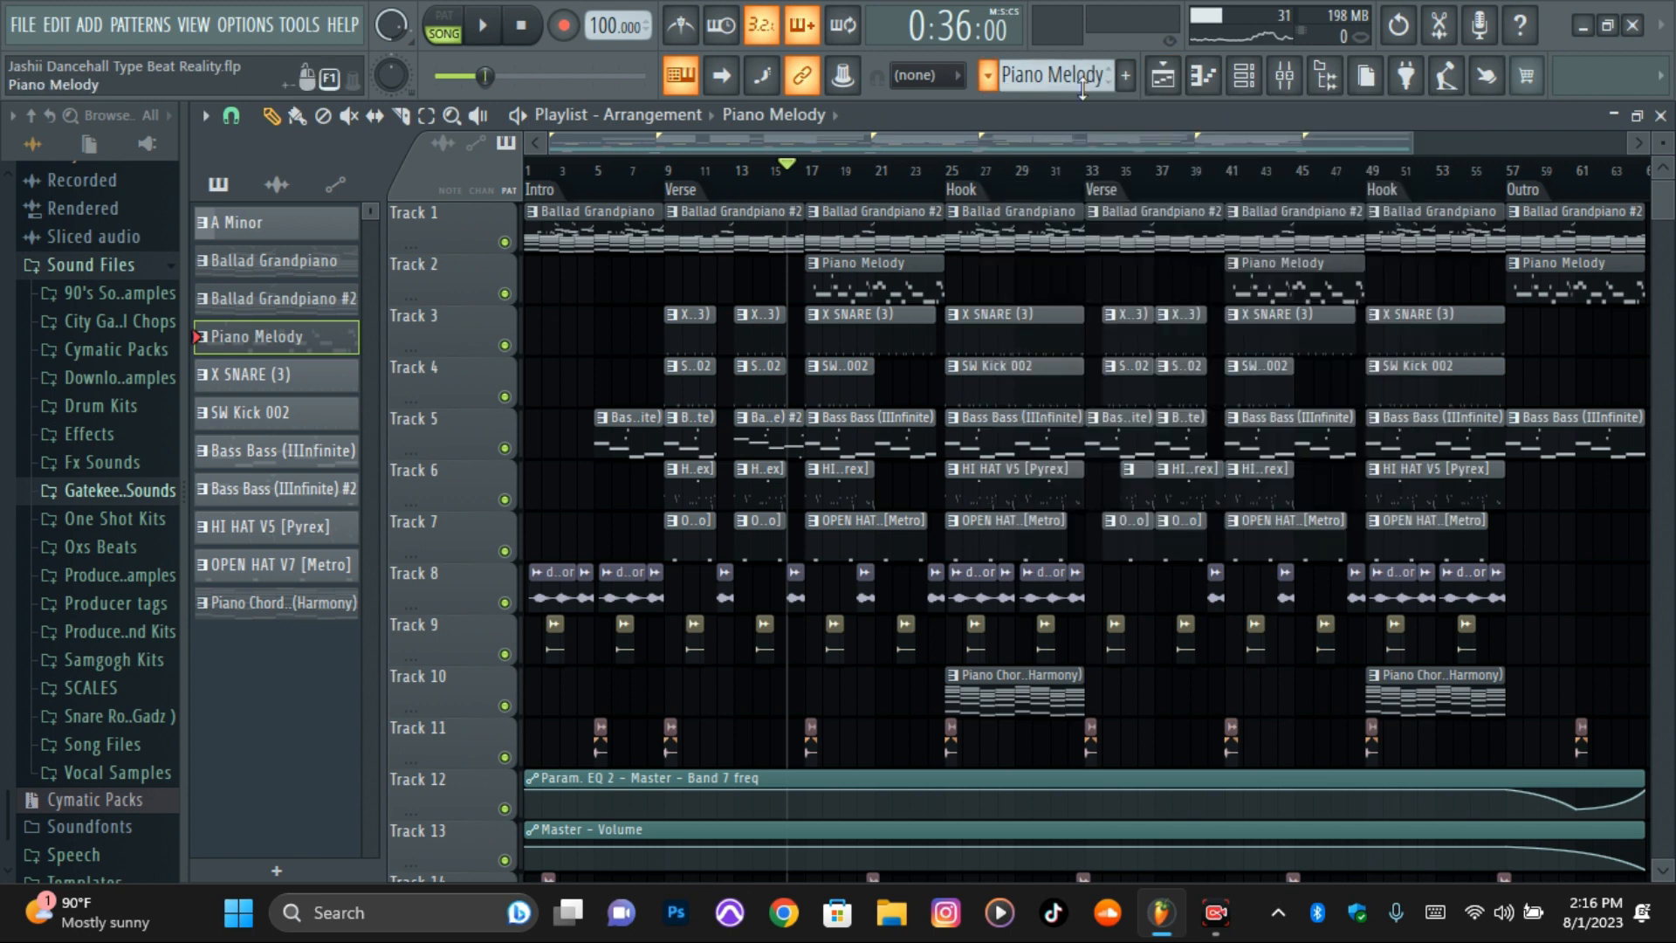
{"action": "left_click", "coordinate": [1203, 76]}
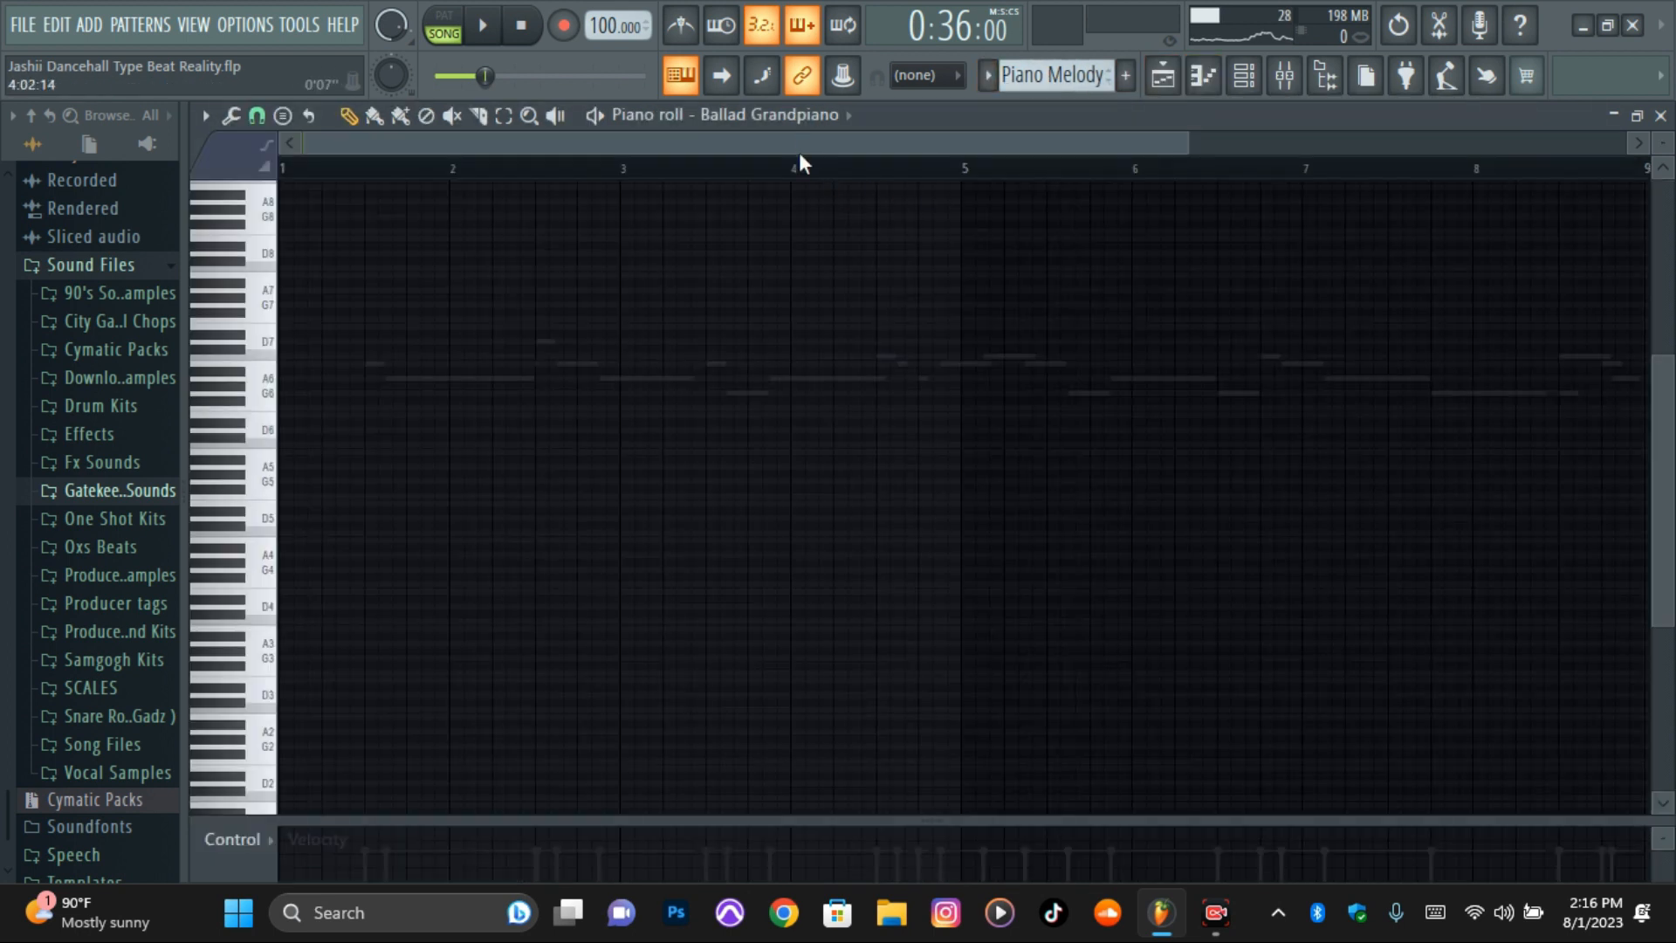
{"action": "left_click", "coordinate": [798, 117]}
{"action": "left_click", "coordinate": [815, 408]}
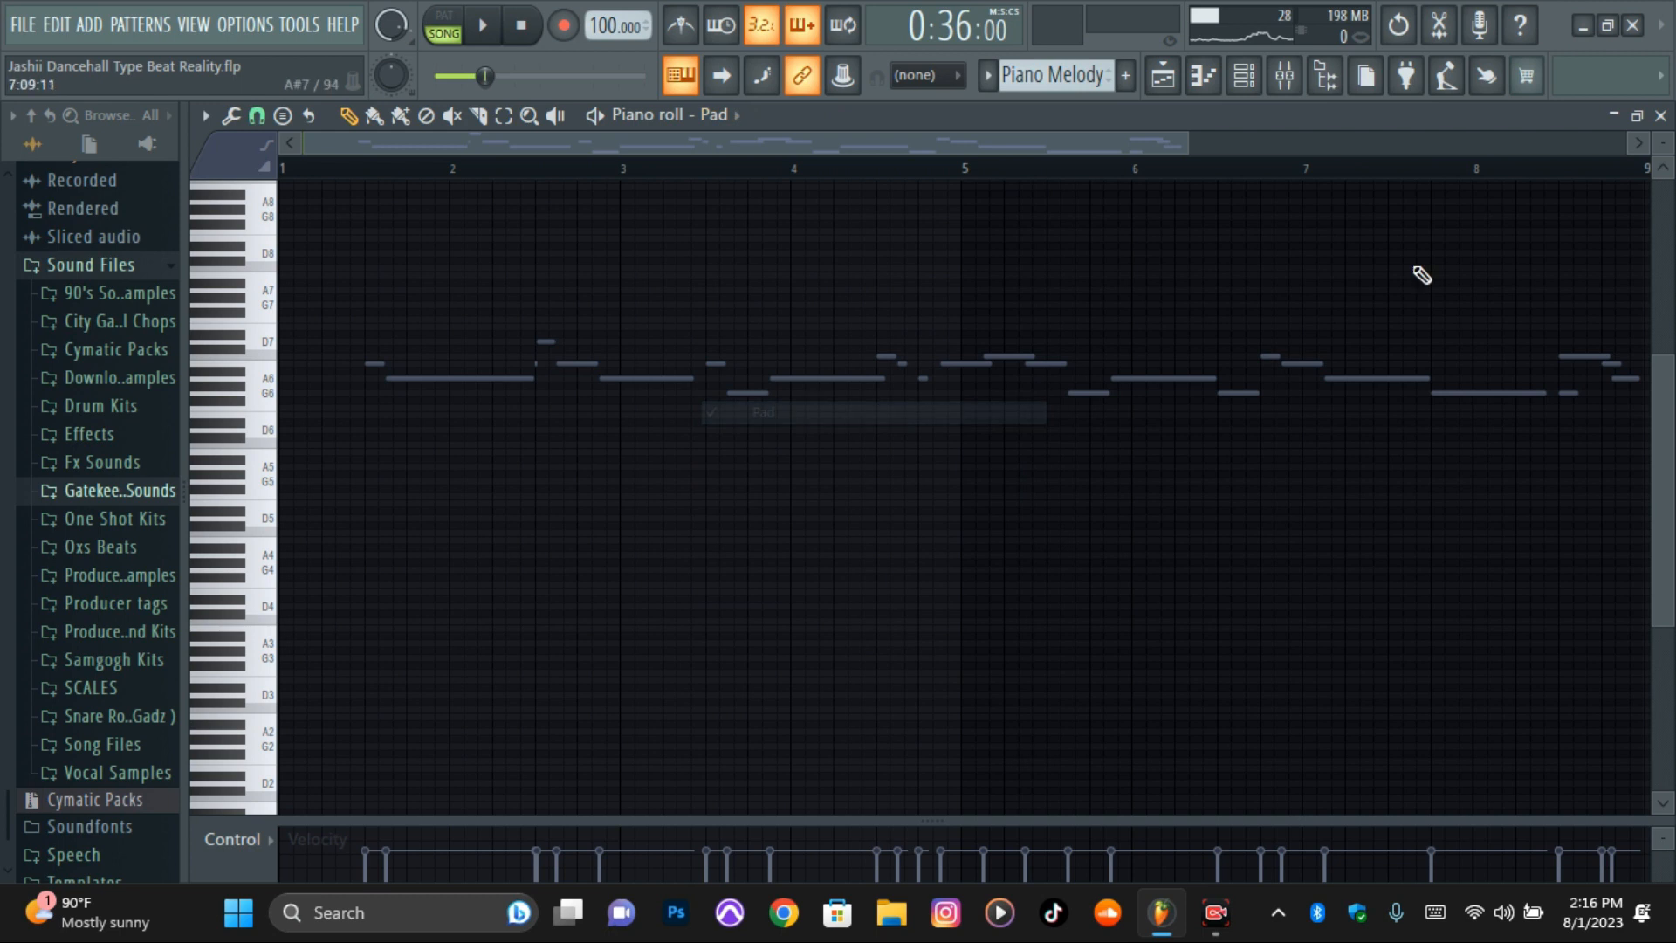
{"action": "left_click_drag", "start_coordinate": [1663, 143], "coordinate": [1663, 116]}
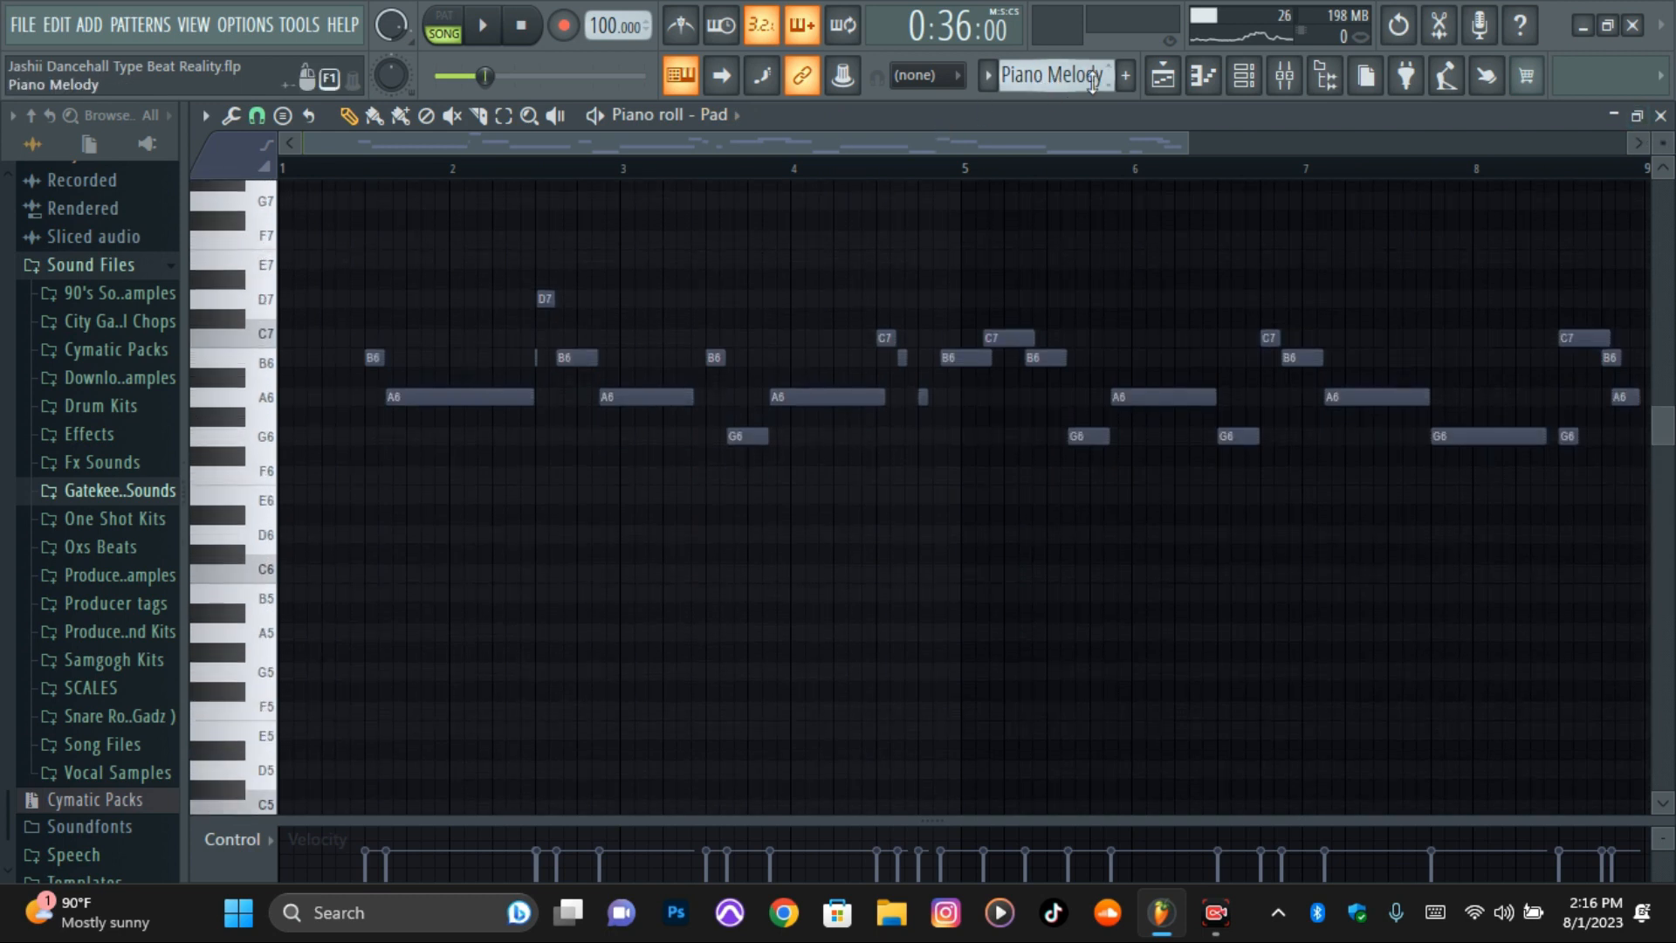
{"action": "scroll", "coordinate": [1048, 367], "scroll_direction": "up", "scroll_amount": 4}
- View the Pad channel's Nexus 2 instrument and its preset, and return to the piano roll
{"action": "left_click", "coordinate": [1244, 76]}
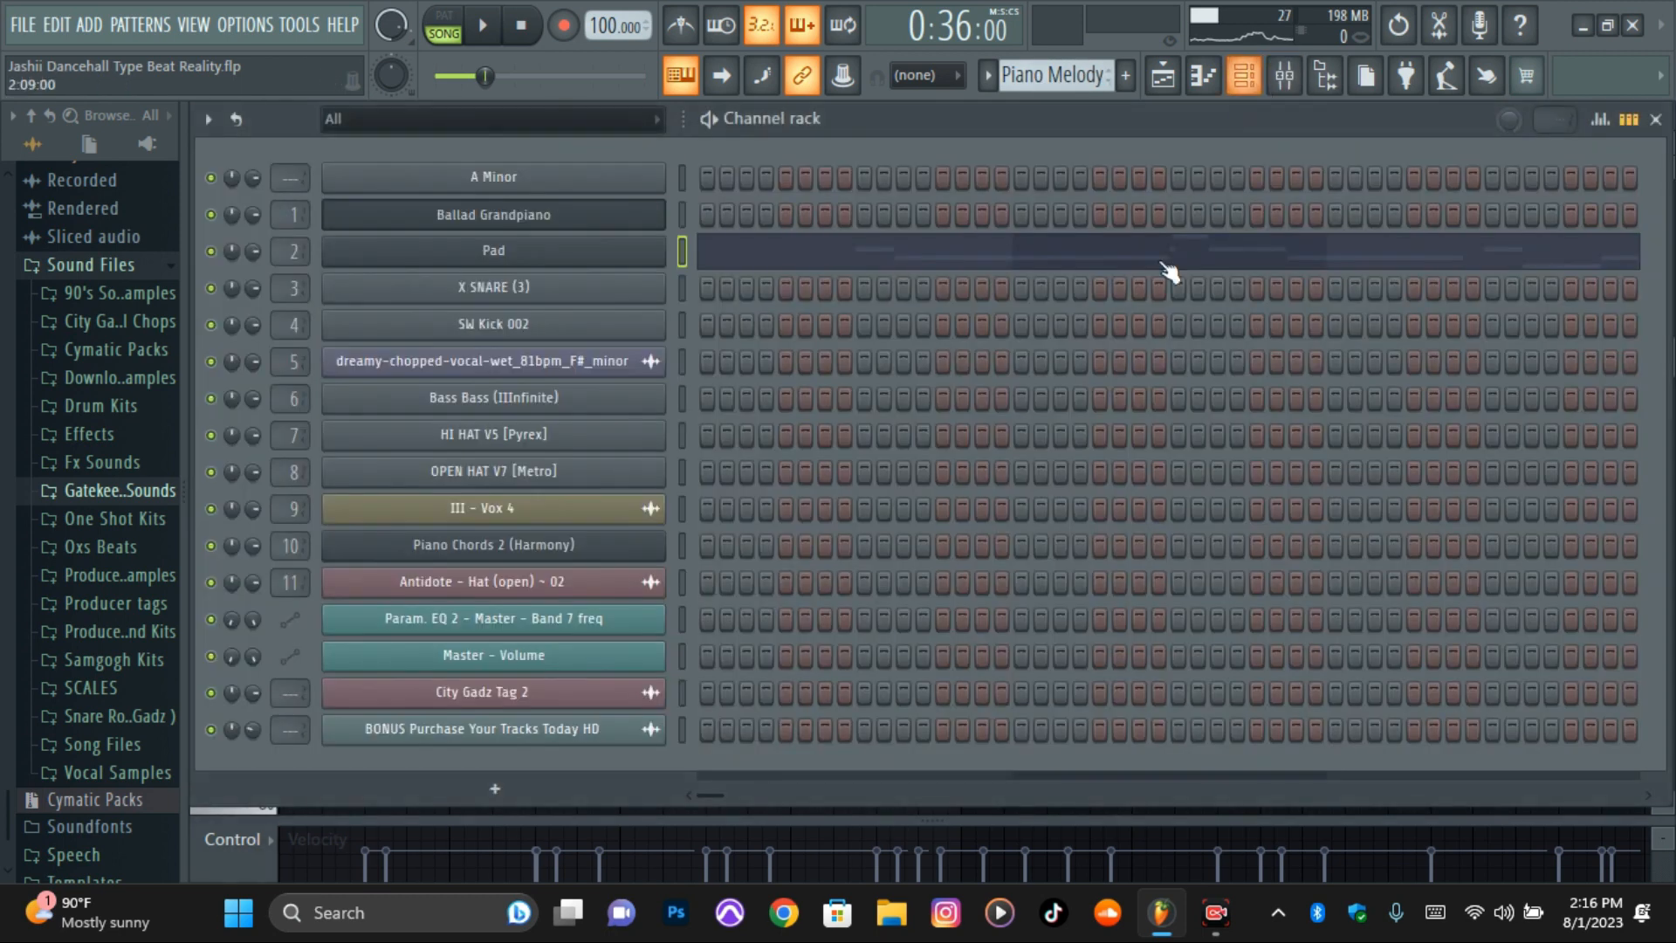
{"action": "left_click", "coordinate": [524, 258]}
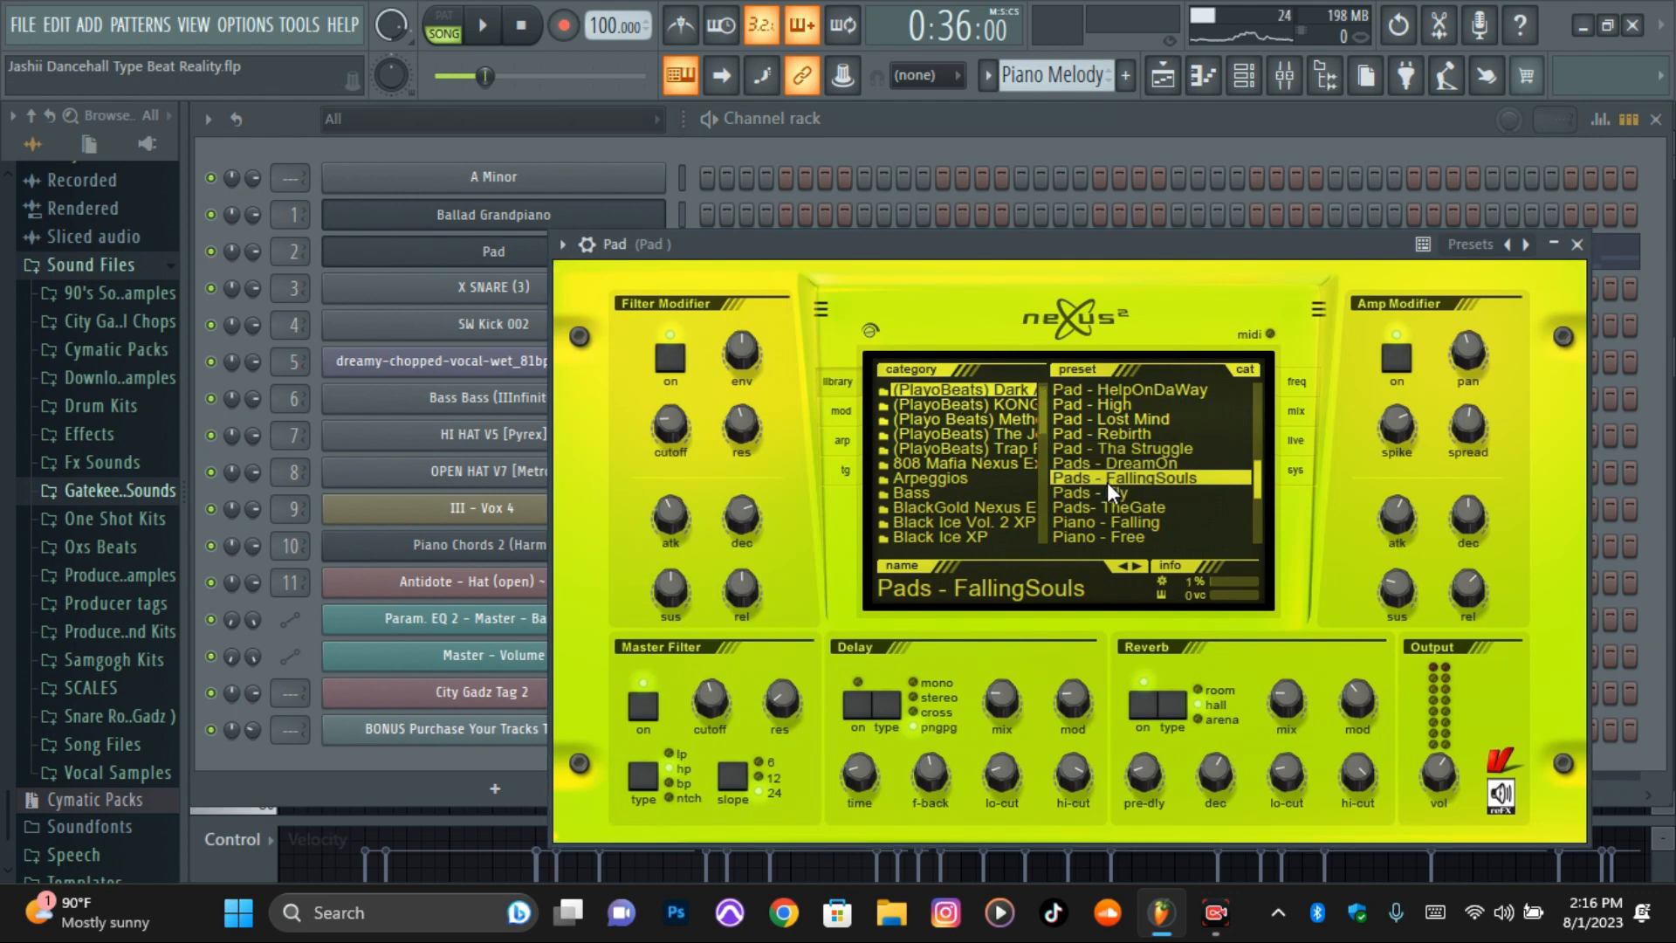
{"action": "left_click", "coordinate": [1203, 76]}
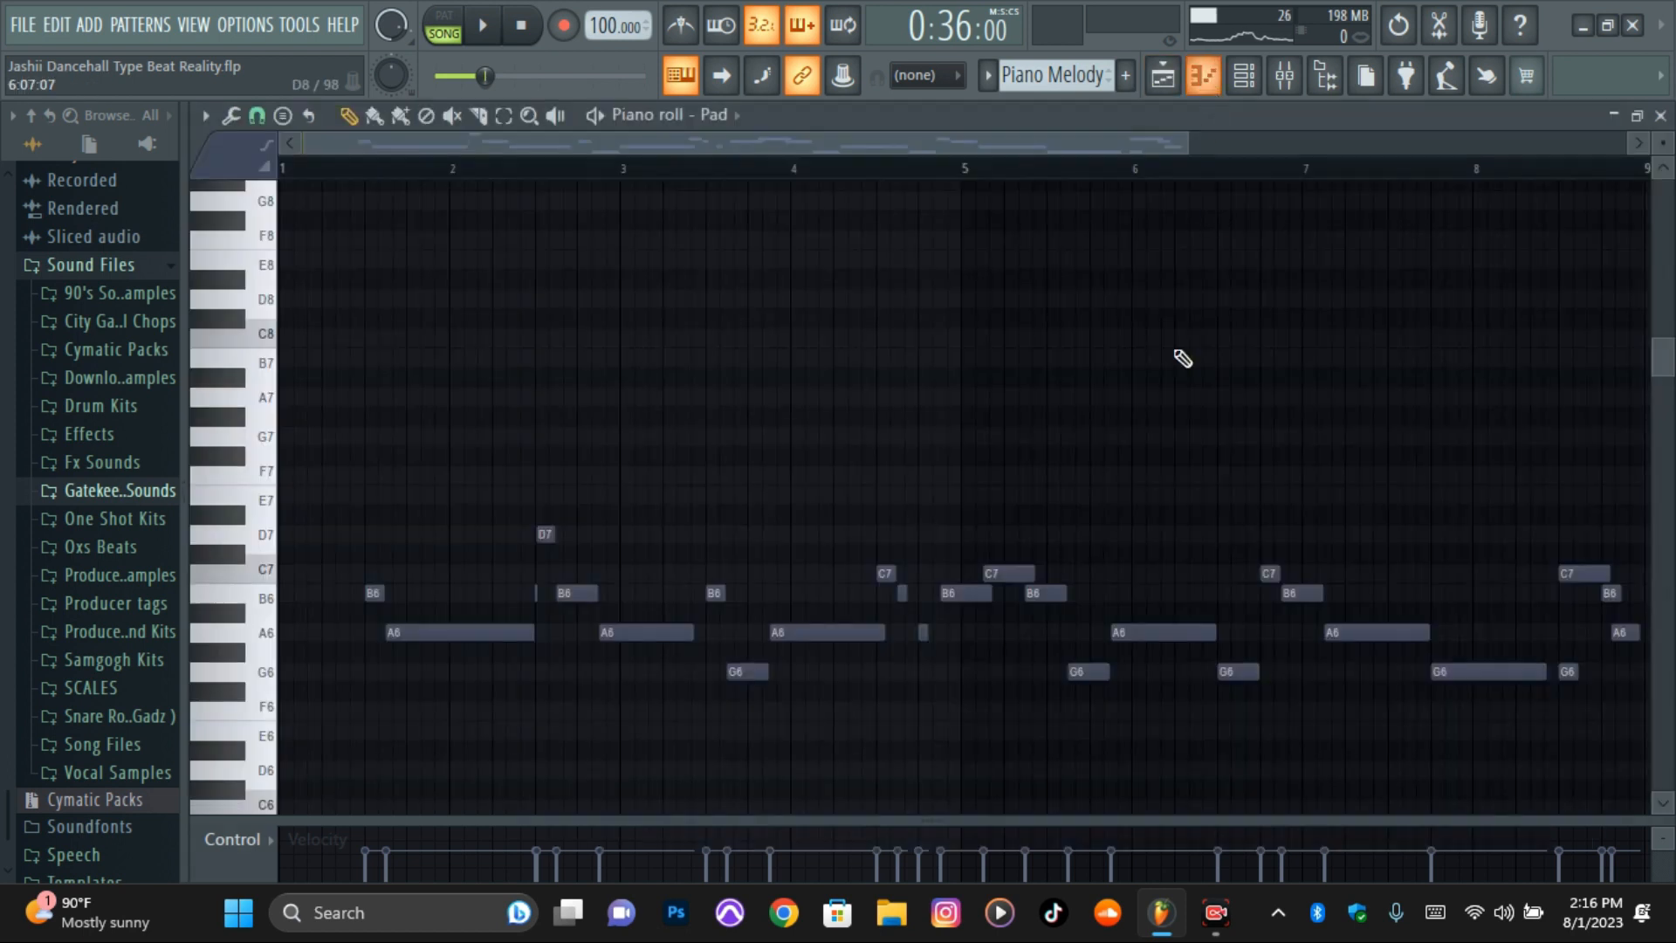
- Switch playback from song mode to pattern mode for the Piano Melody pattern
{"action": "scroll", "coordinate": [1155, 513], "scroll_direction": "down", "scroll_amount": 4}
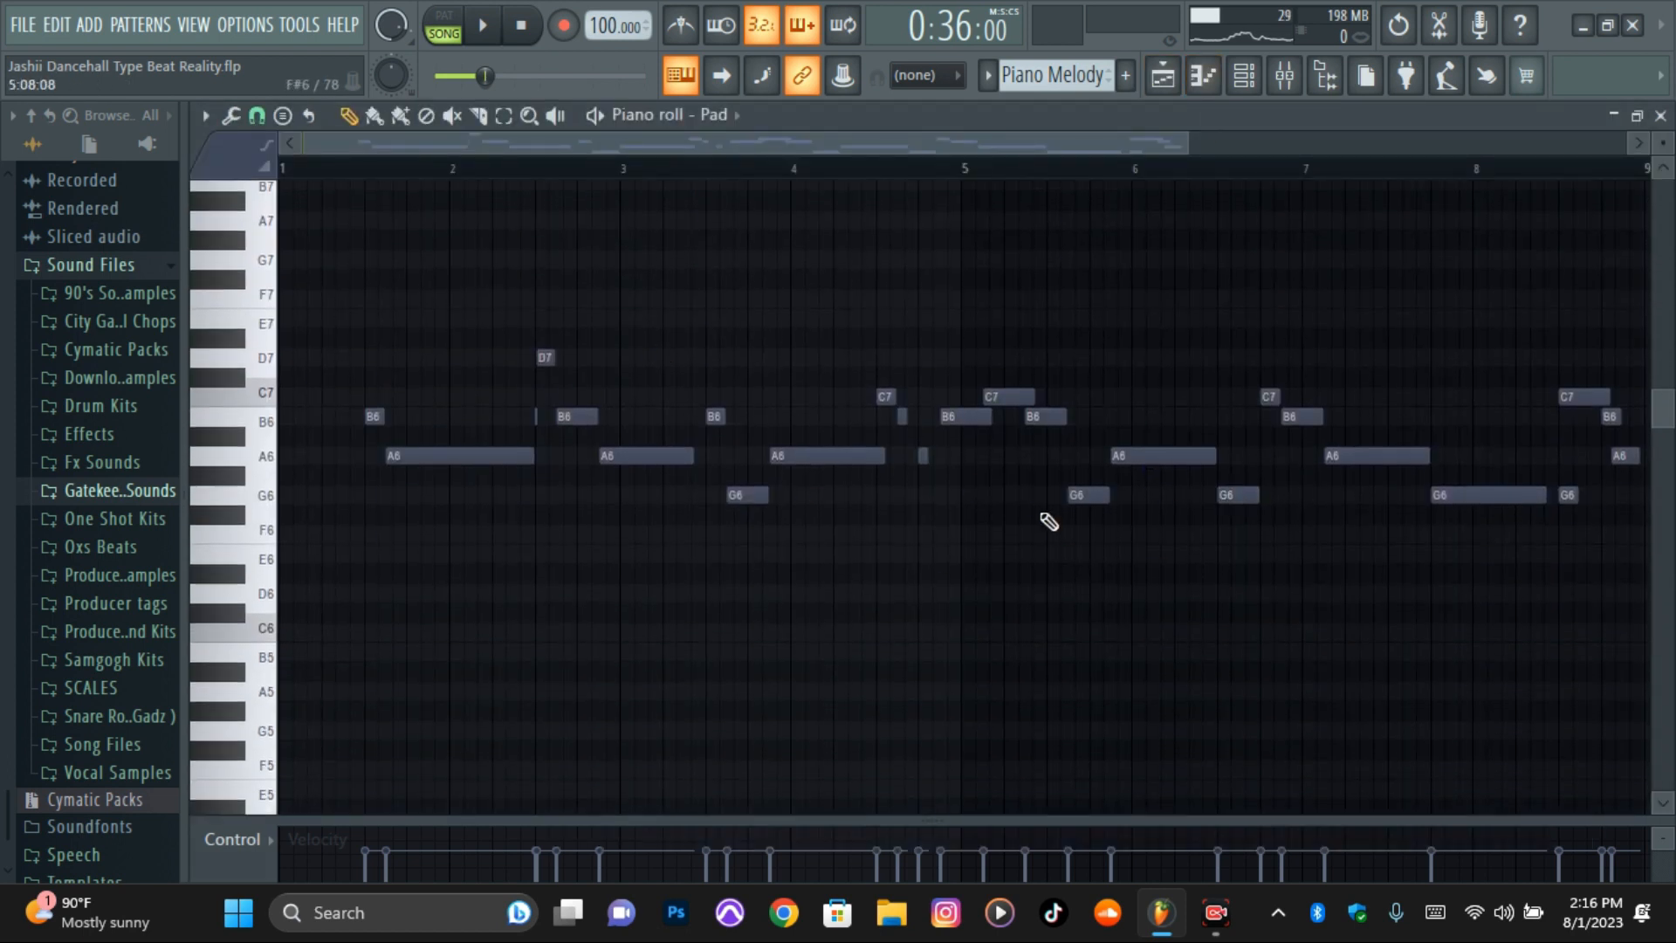
{"action": "scroll", "coordinate": [1048, 521], "scroll_direction": "up", "scroll_amount": 3}
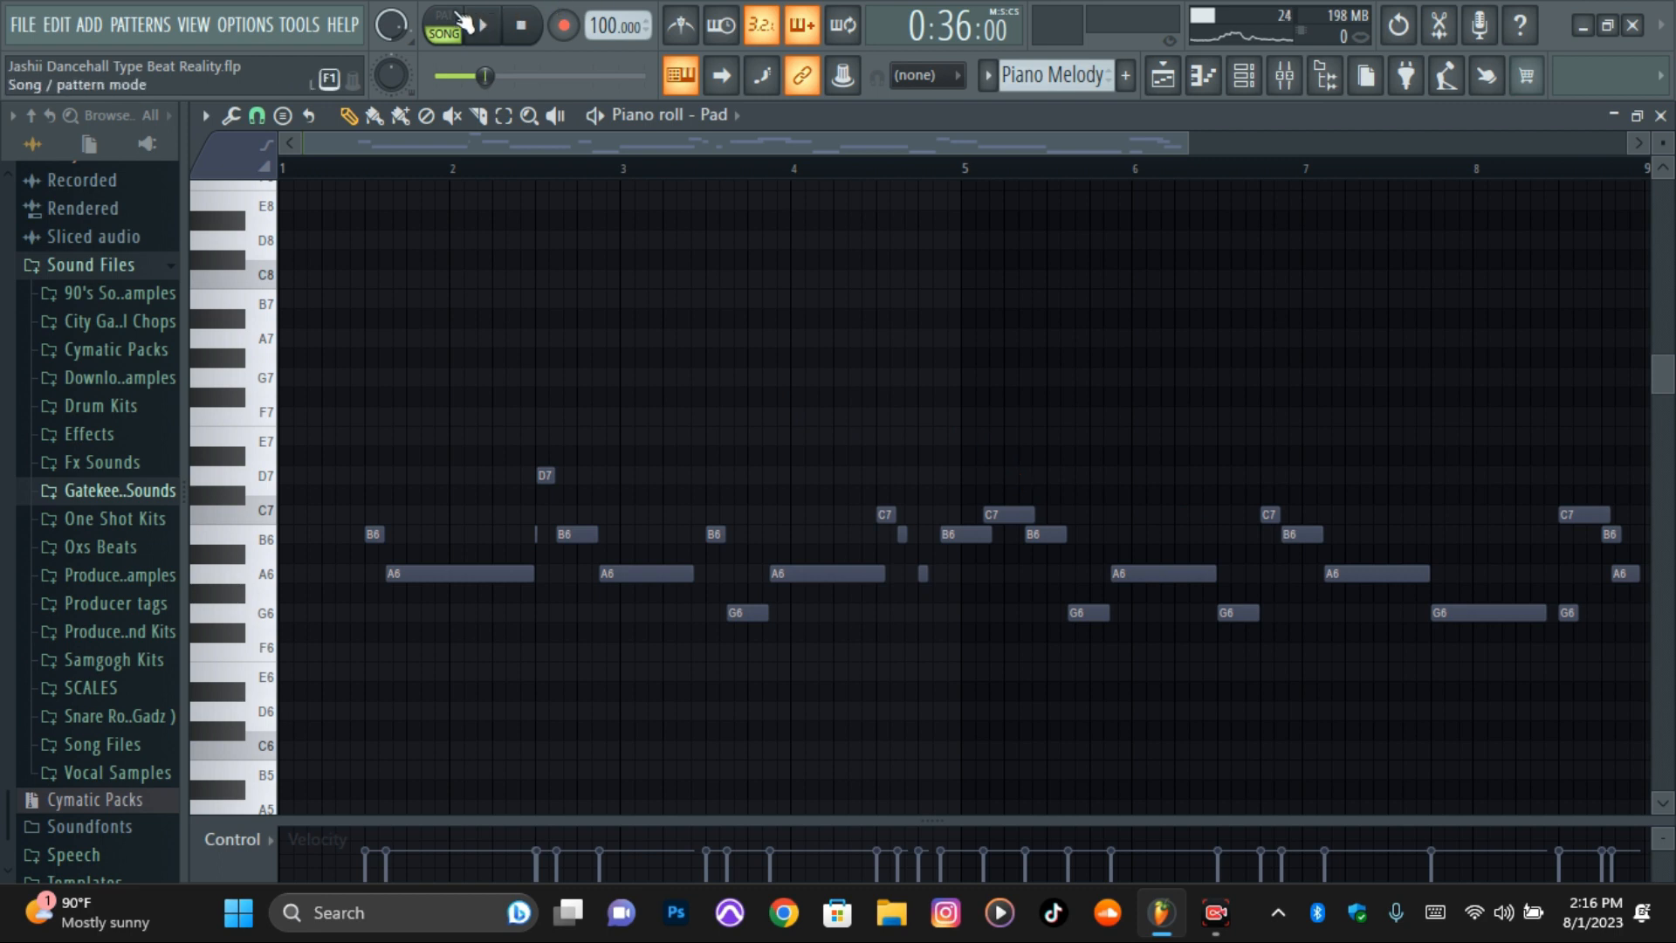
{"action": "left_click", "coordinate": [459, 18]}
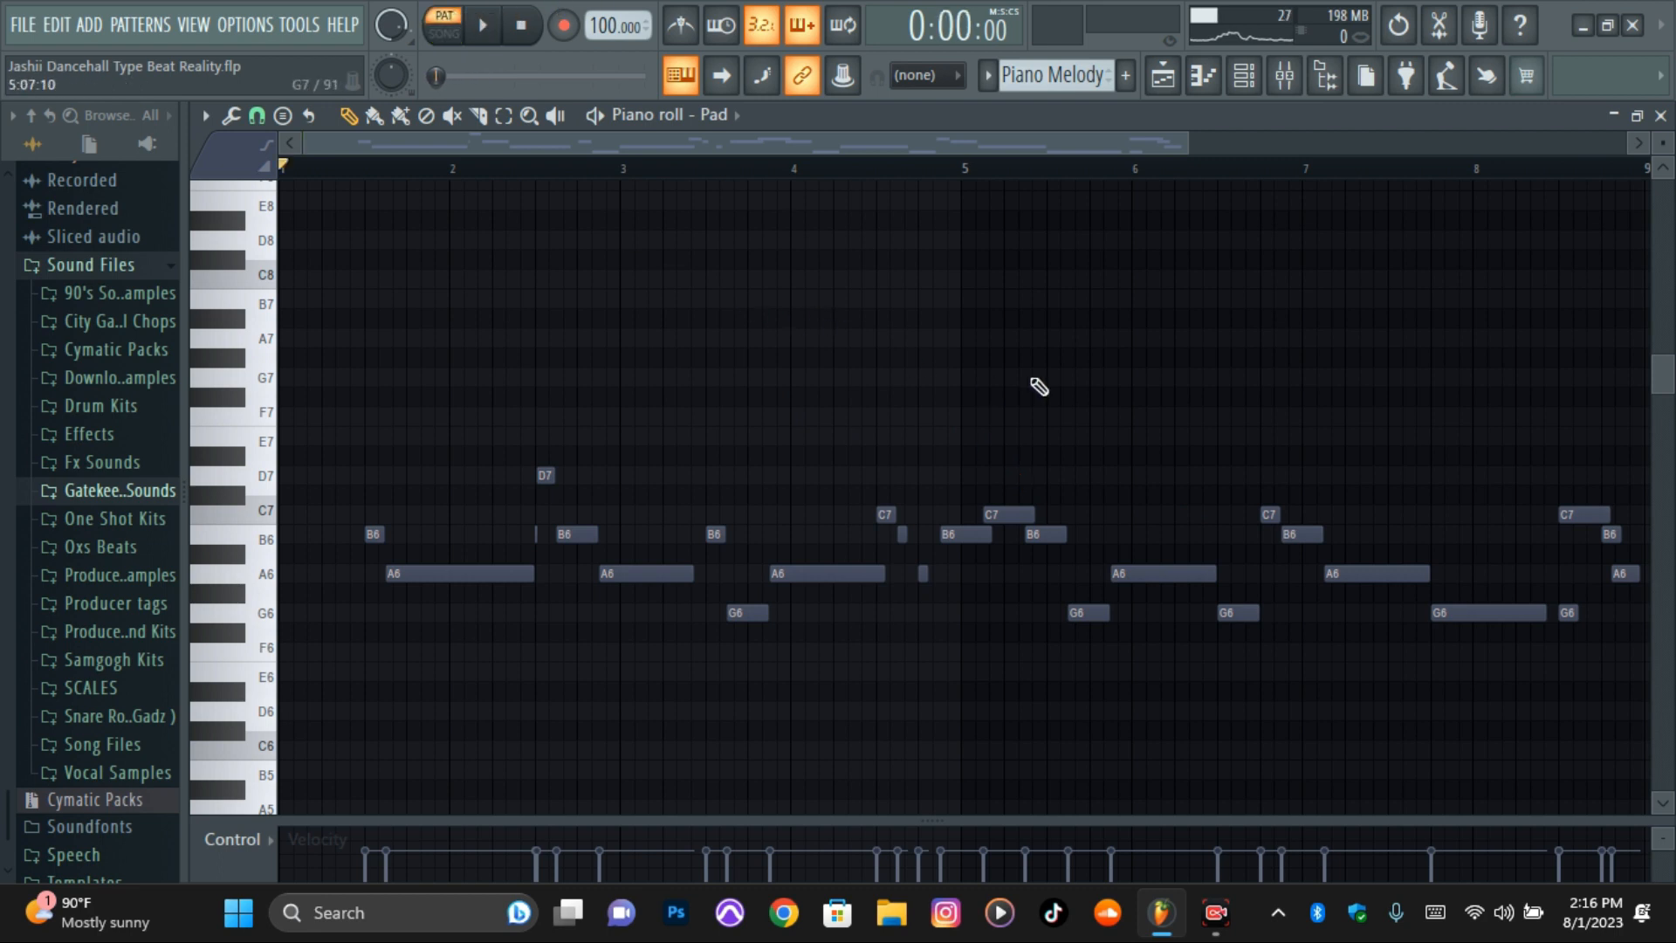
- Play the Piano Melody pattern in pattern mode and stop playback
{"action": "key", "text": "space"}
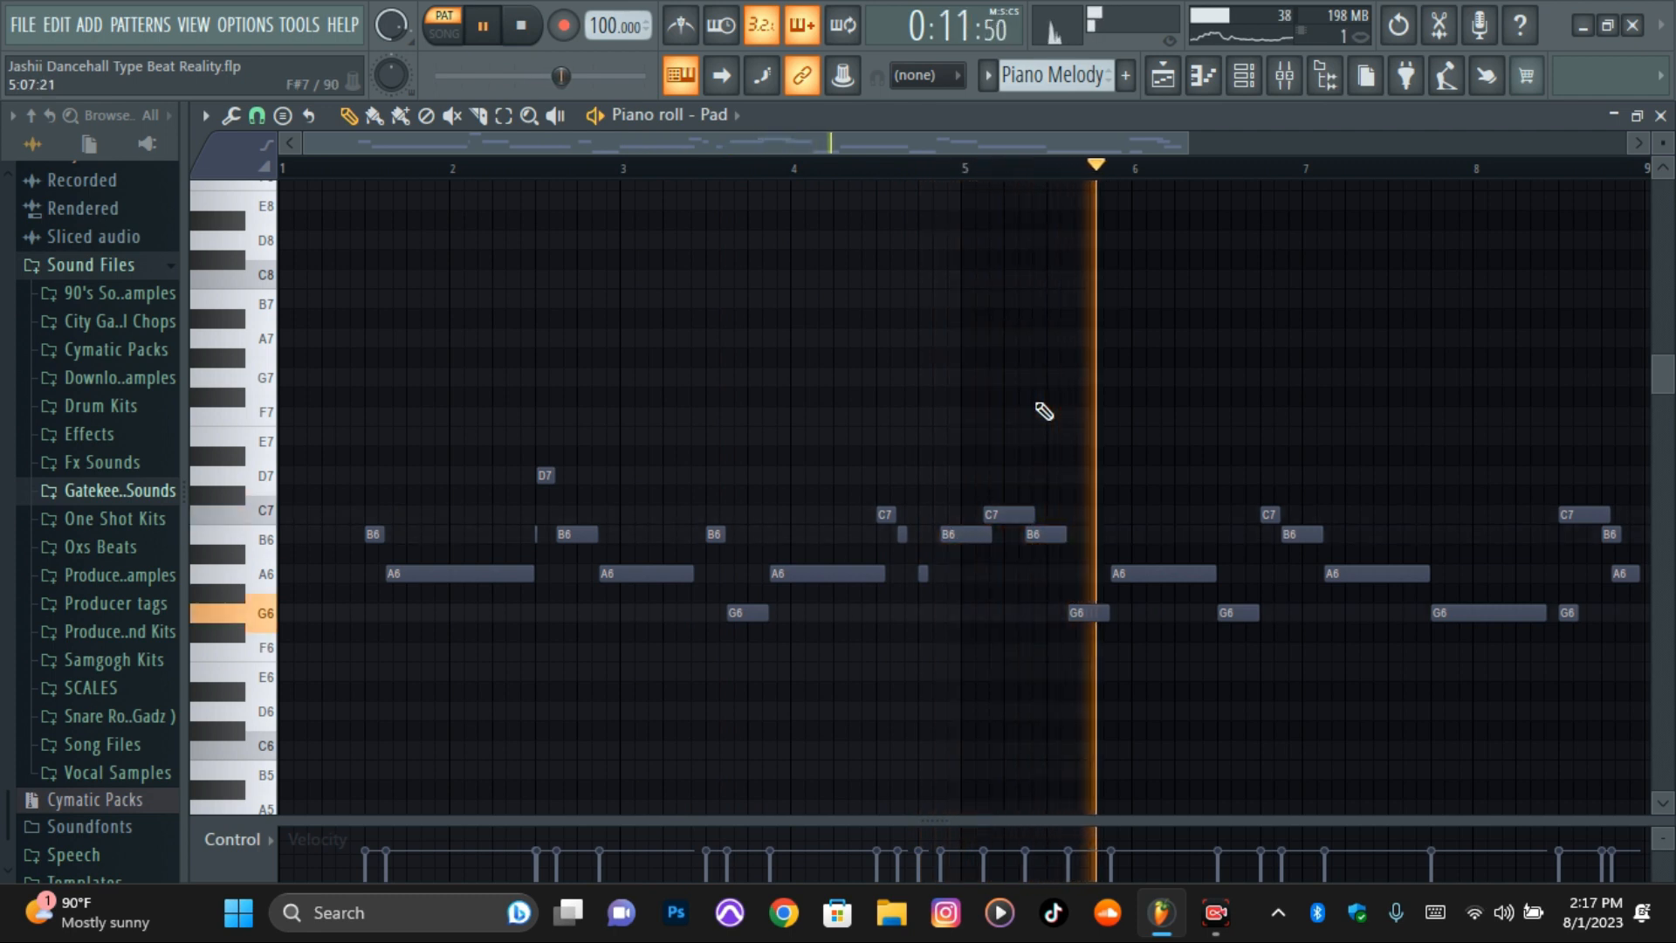
{"action": "key", "text": "space"}
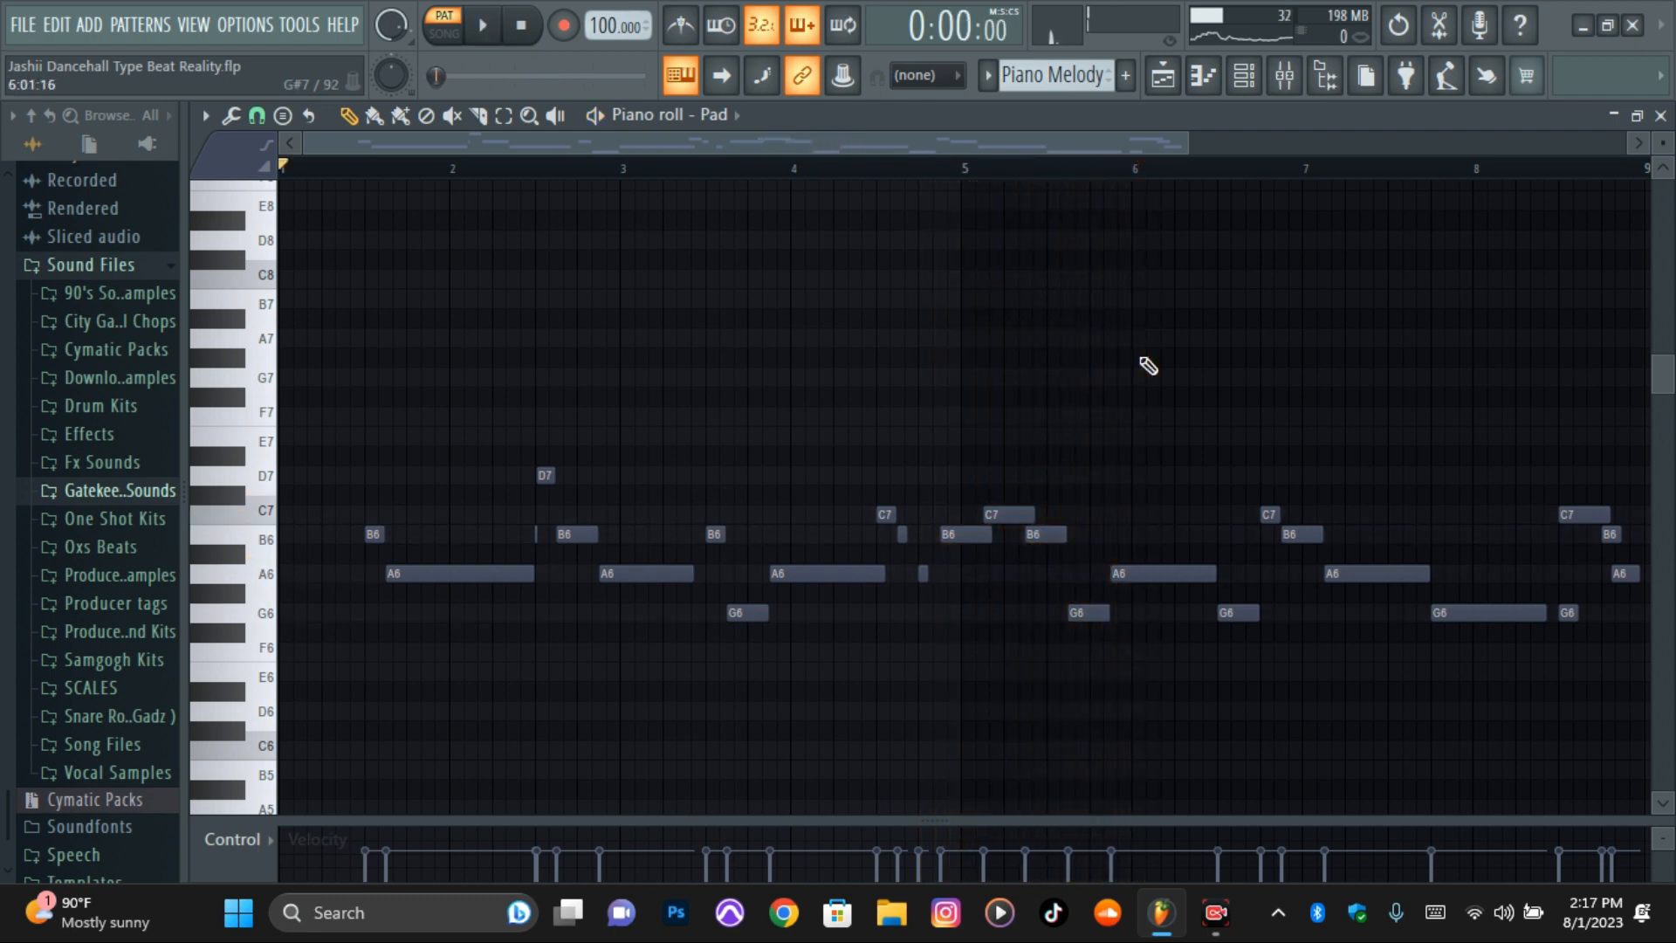
- Play only the Ballad Grandpiano and Piano Melody tracks from bar 17 of the playlist, stop, and re-enable all tracks
{"action": "left_click", "coordinate": [1163, 80]}
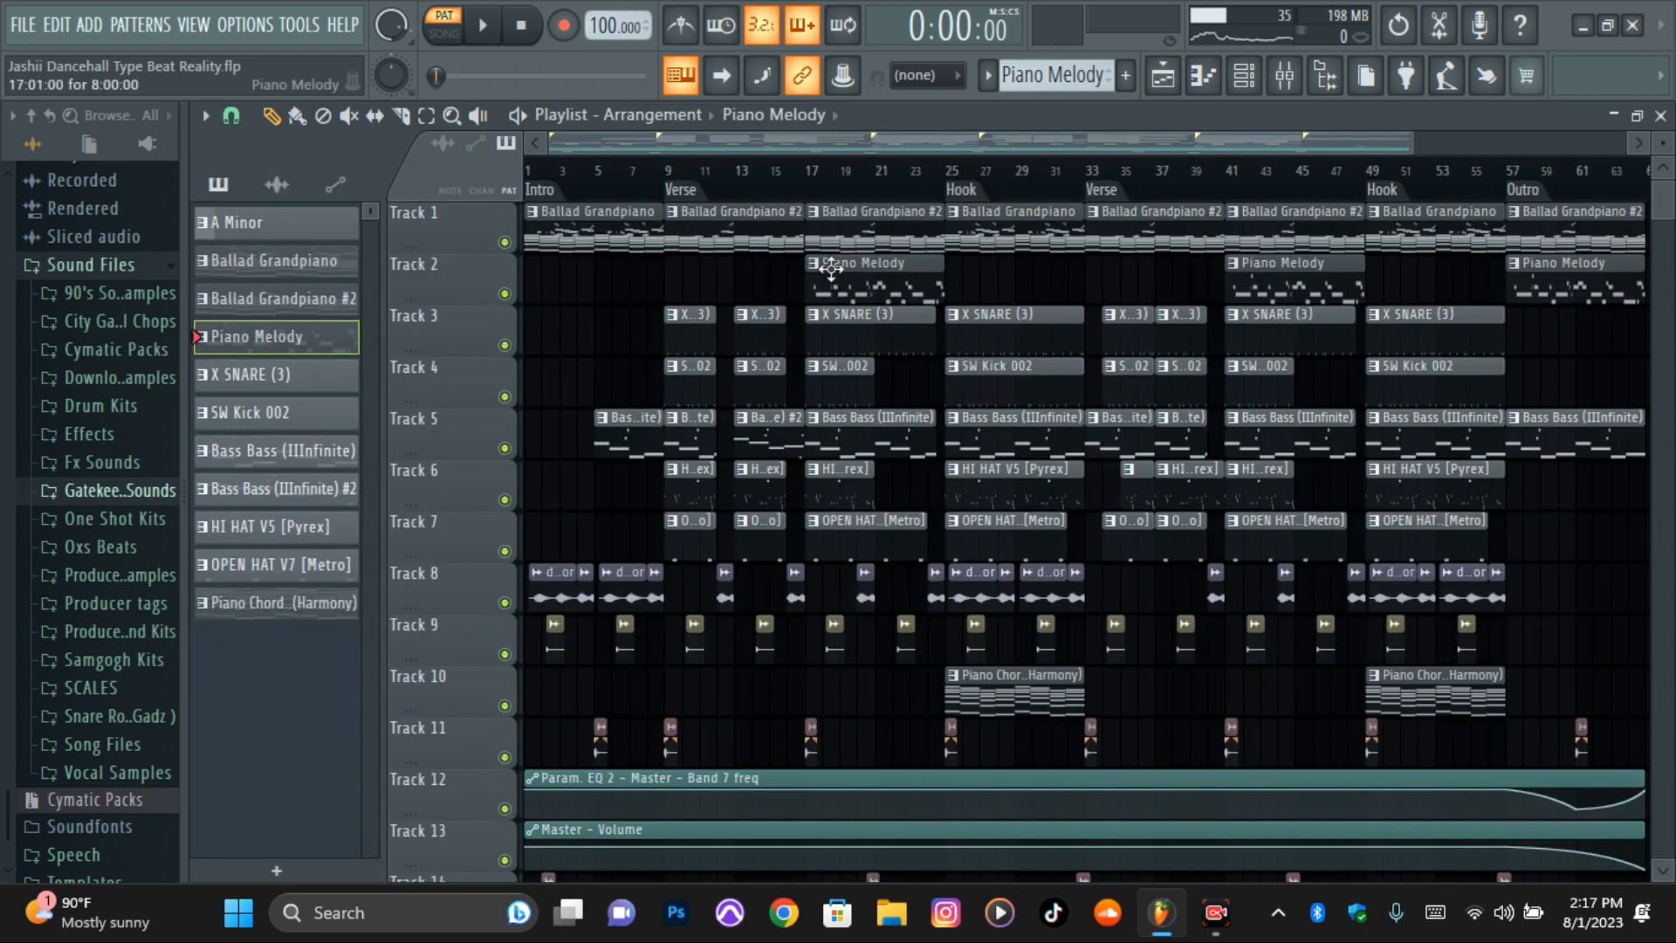
{"action": "left_click", "coordinate": [816, 196]}
{"action": "right_click", "coordinate": [507, 243]}
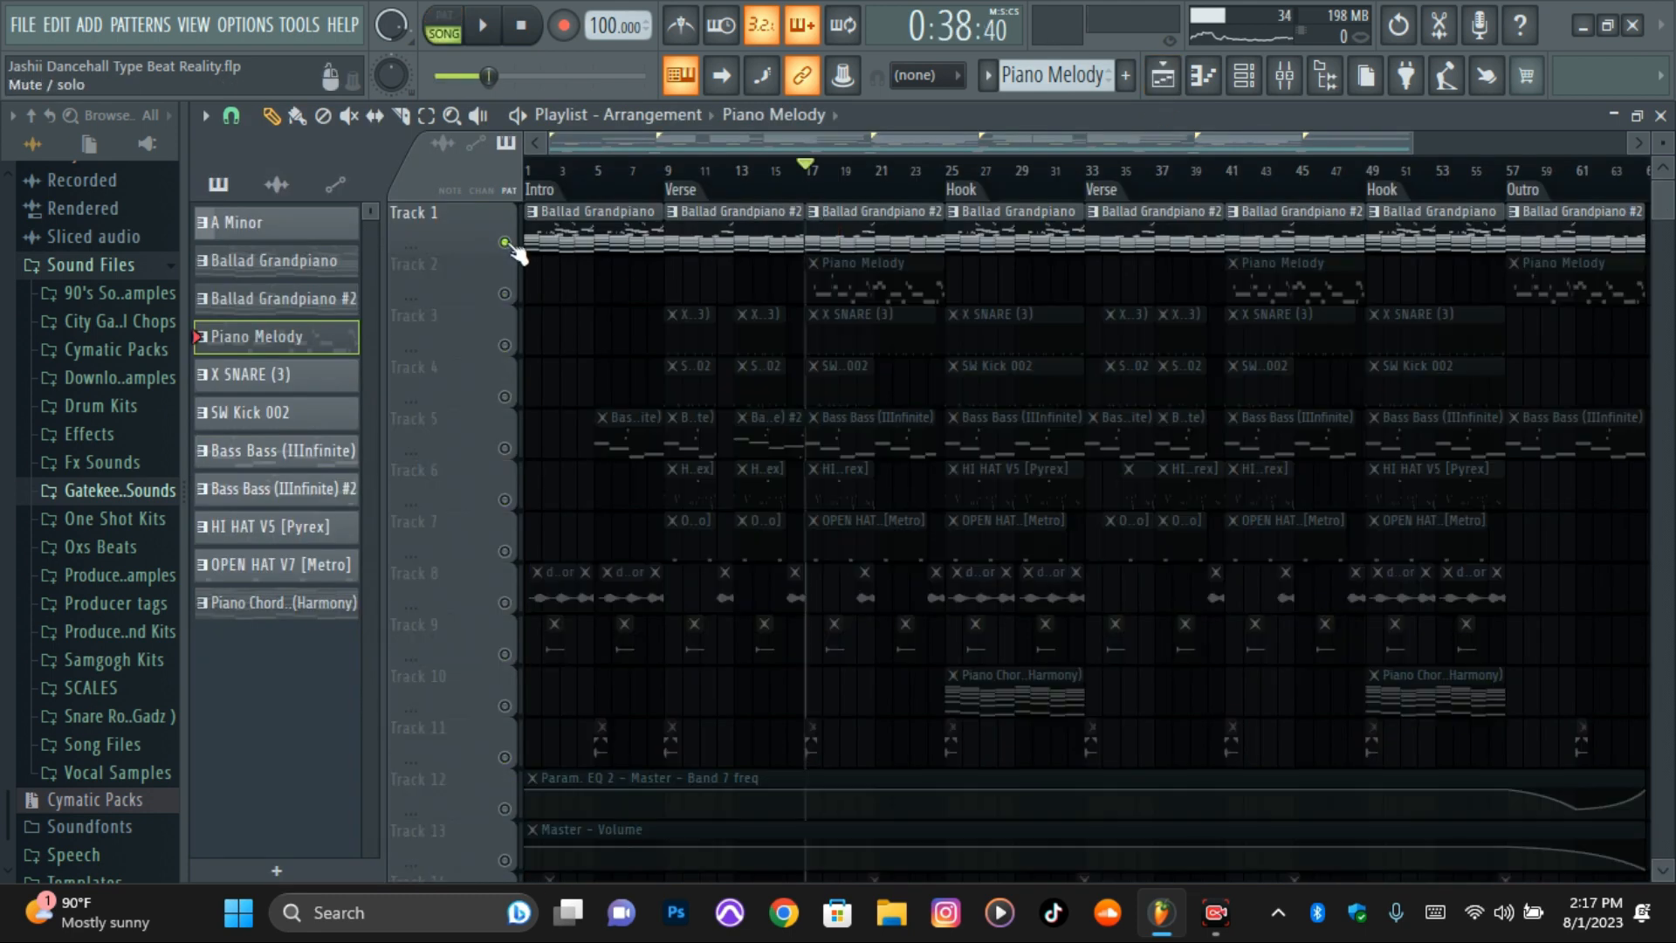
{"action": "left_click", "coordinate": [505, 295]}
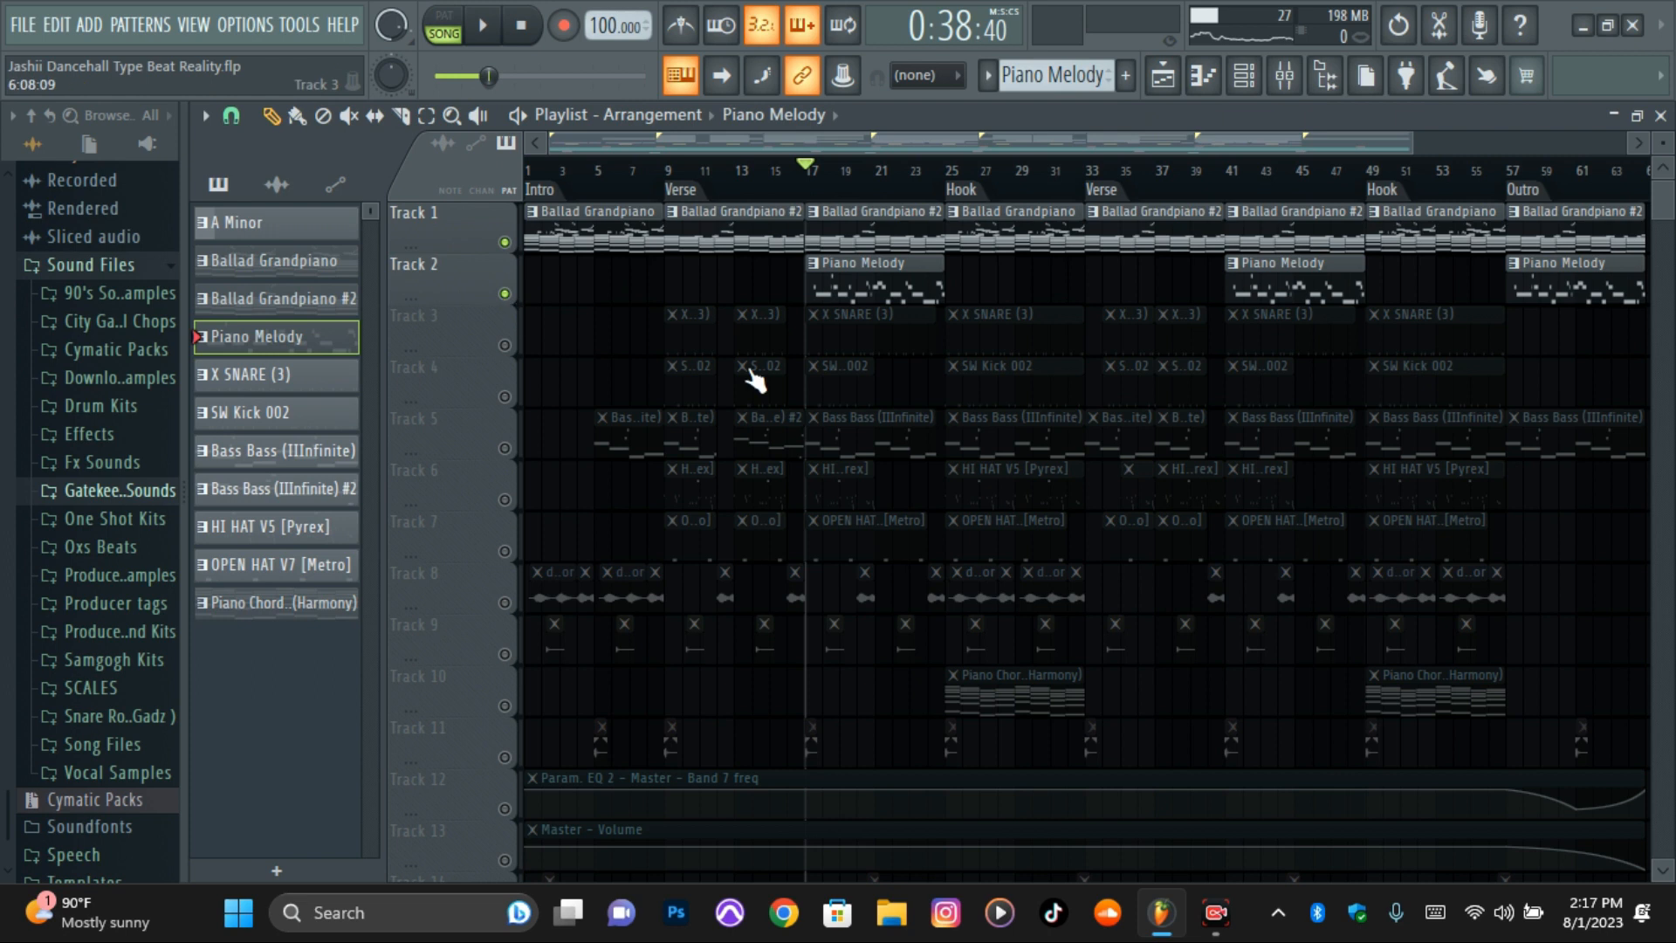
{"action": "key", "text": "space"}
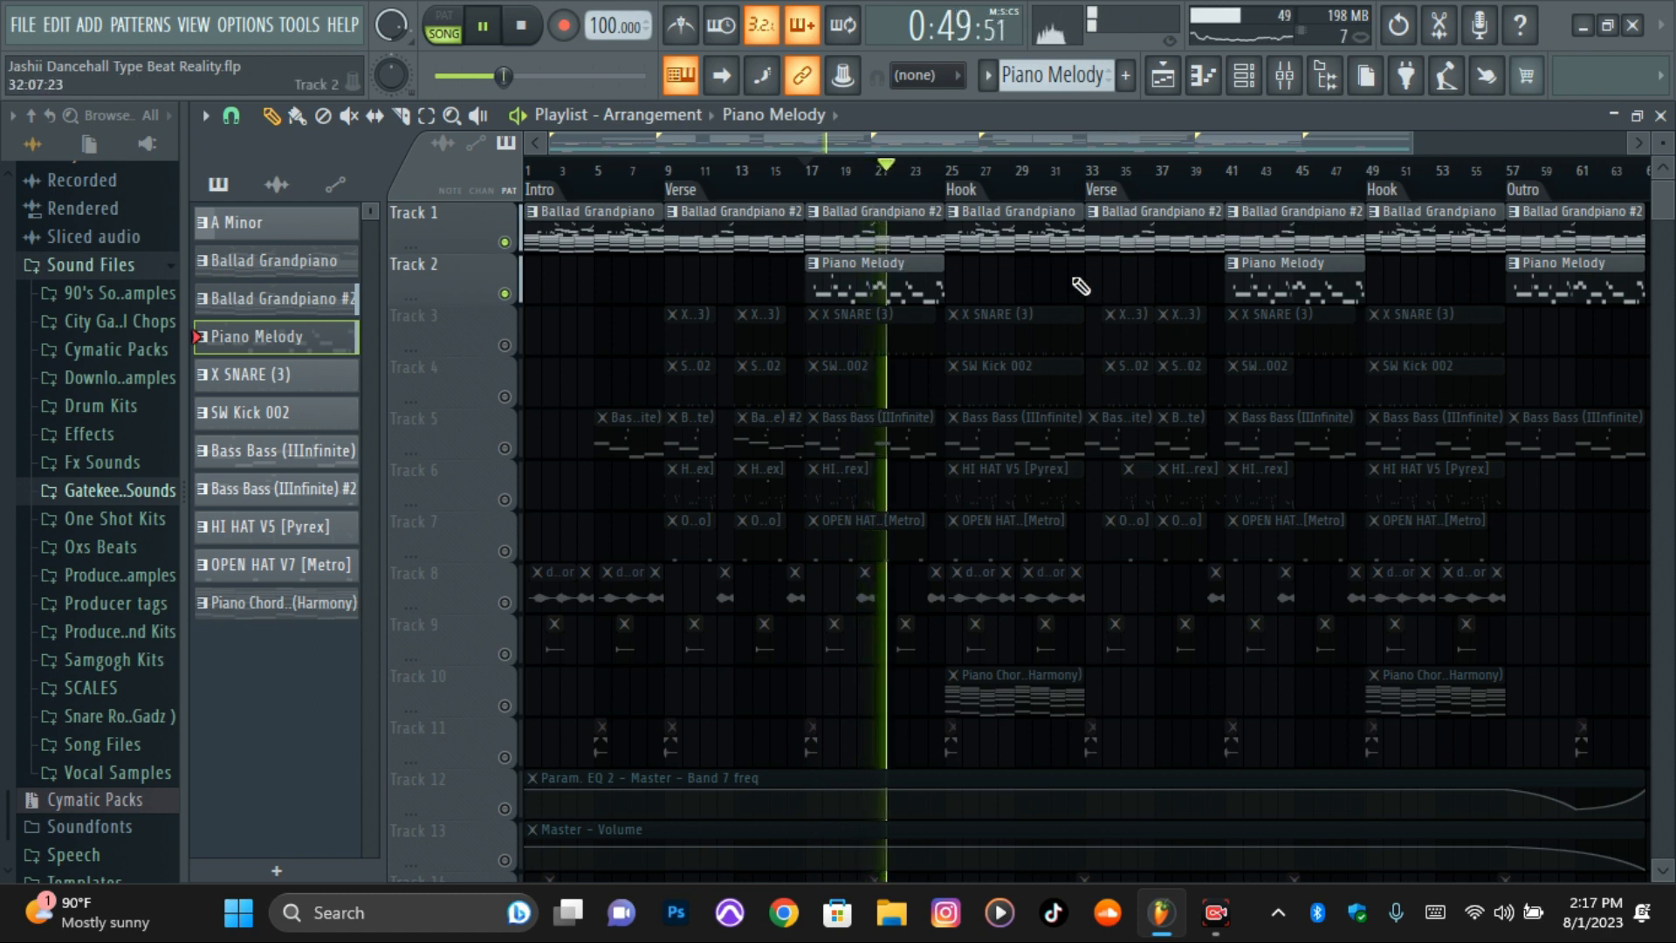
{"action": "key", "text": "space"}
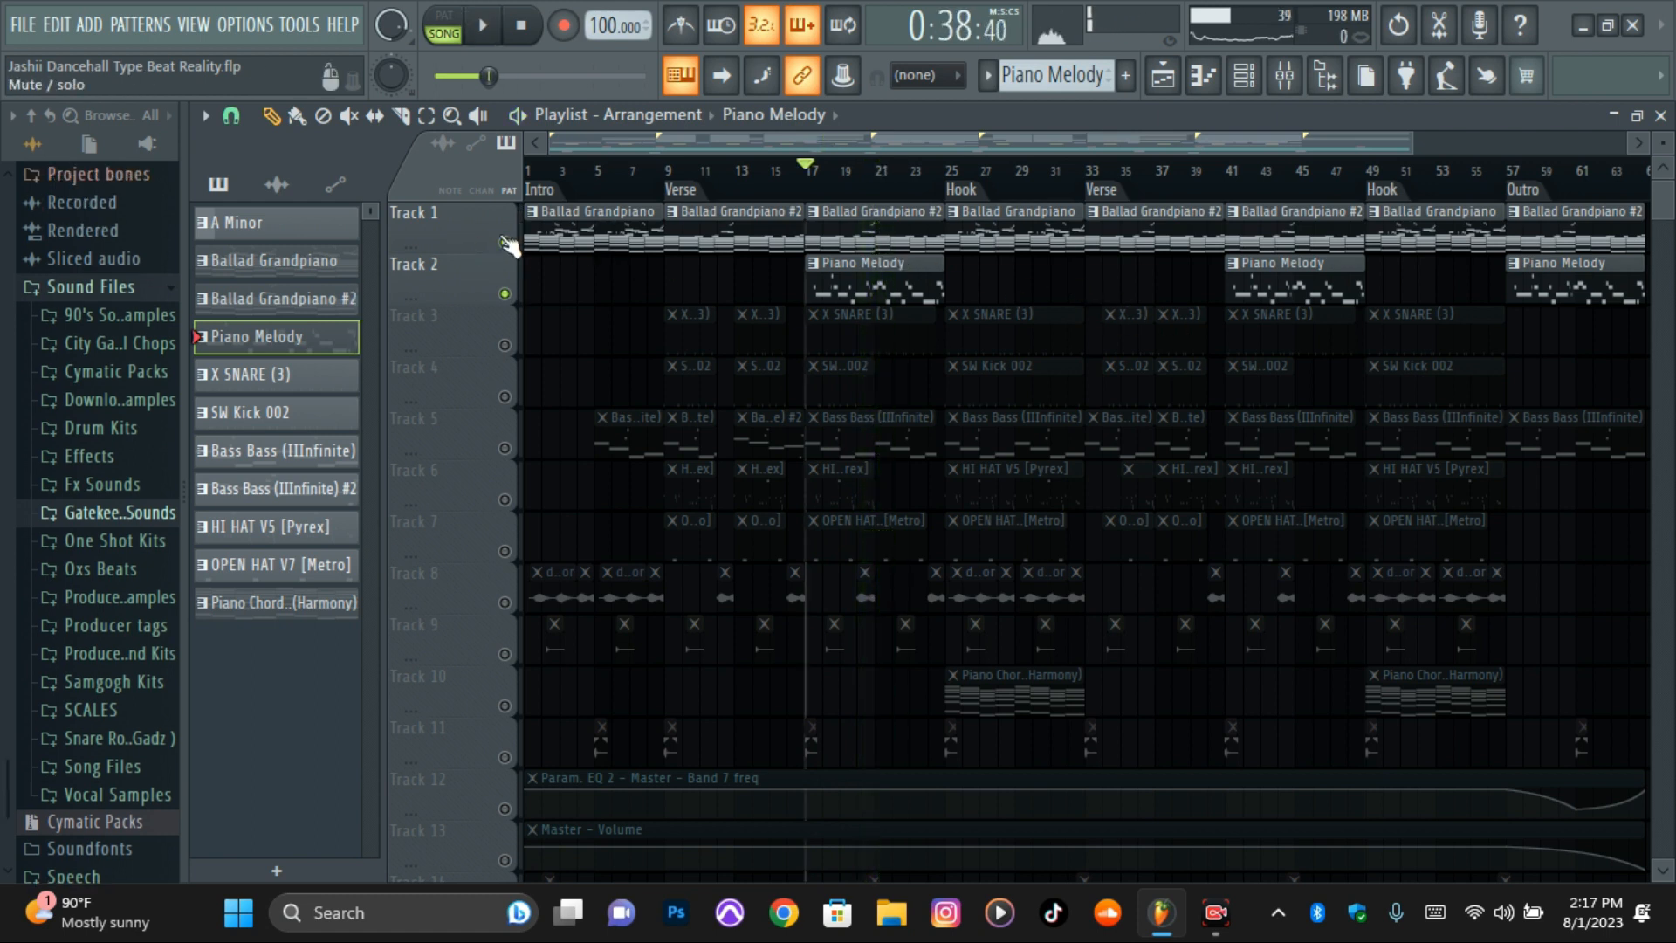
{"action": "right_click", "coordinate": [505, 244]}
- Select the X SNARE (3) pattern and show the X SNARE (3) channel's notes in the piano roll
{"action": "left_click", "coordinate": [989, 83]}
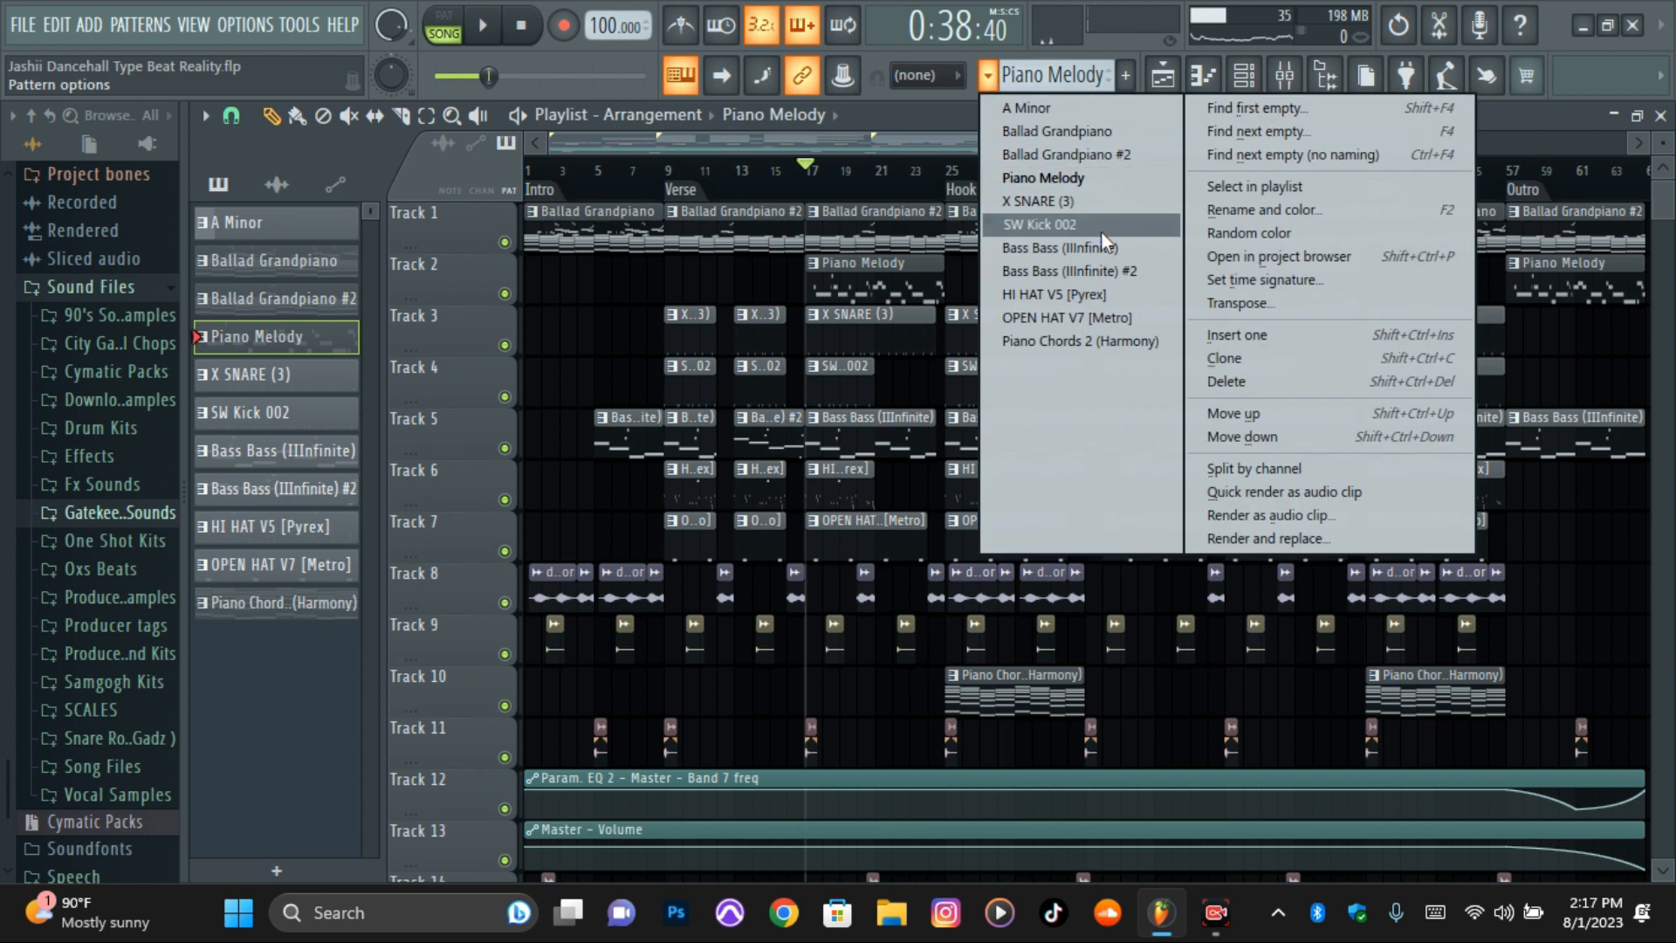
{"action": "left_click", "coordinate": [1081, 205]}
{"action": "left_click", "coordinate": [1203, 76]}
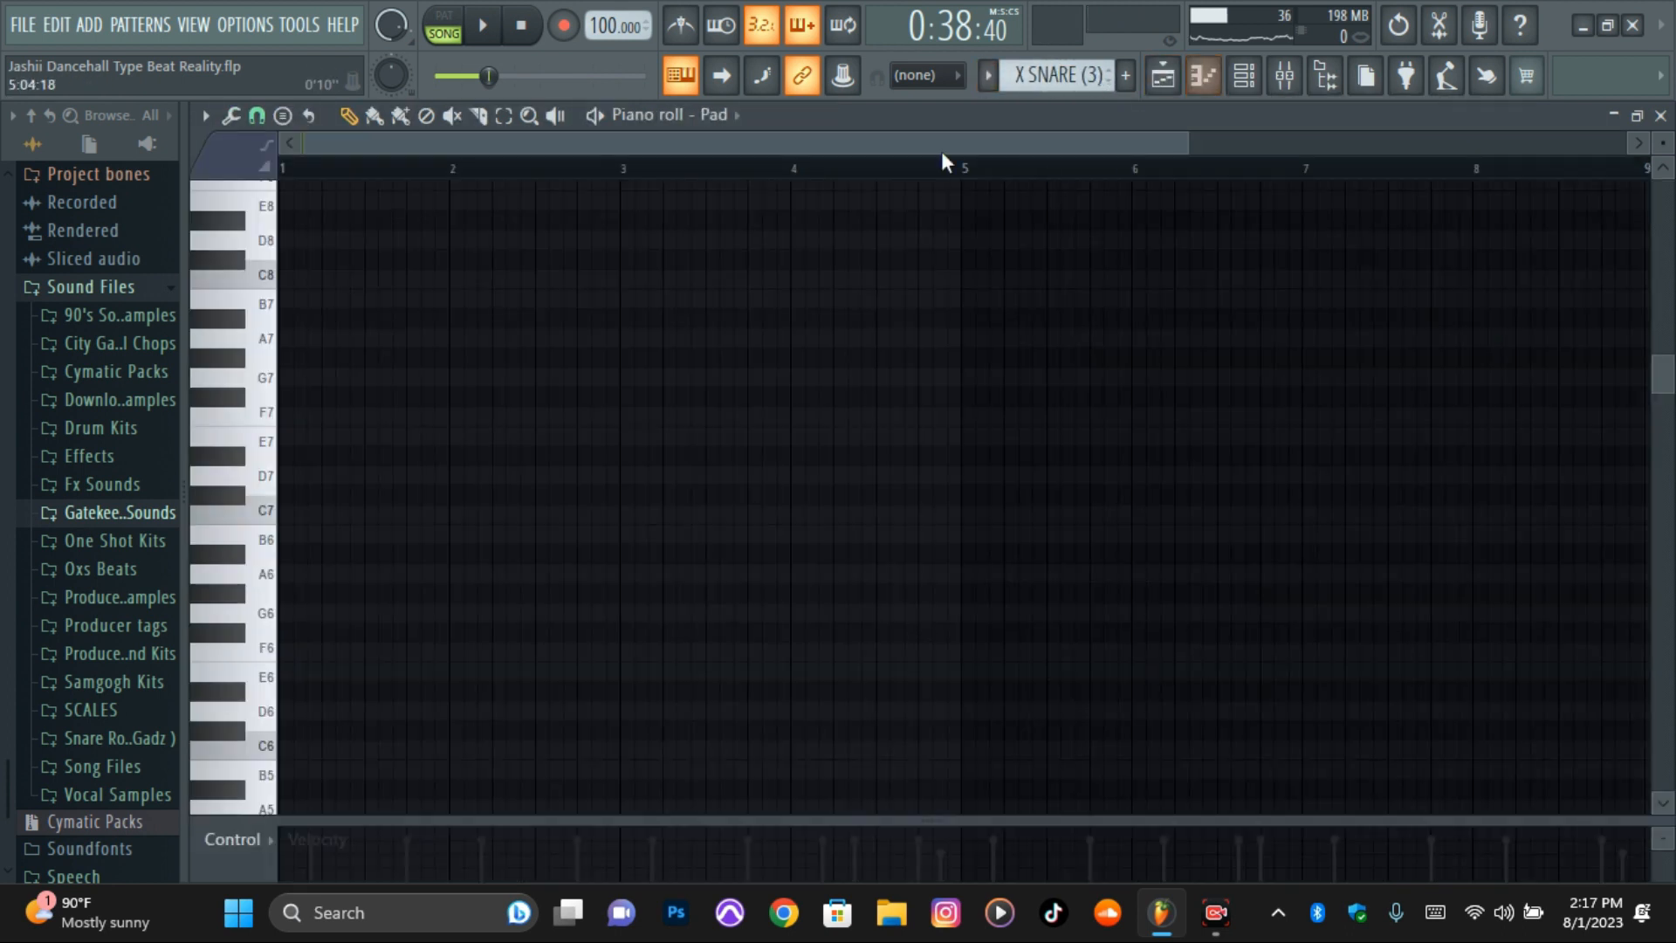
{"action": "left_click", "coordinate": [711, 114]}
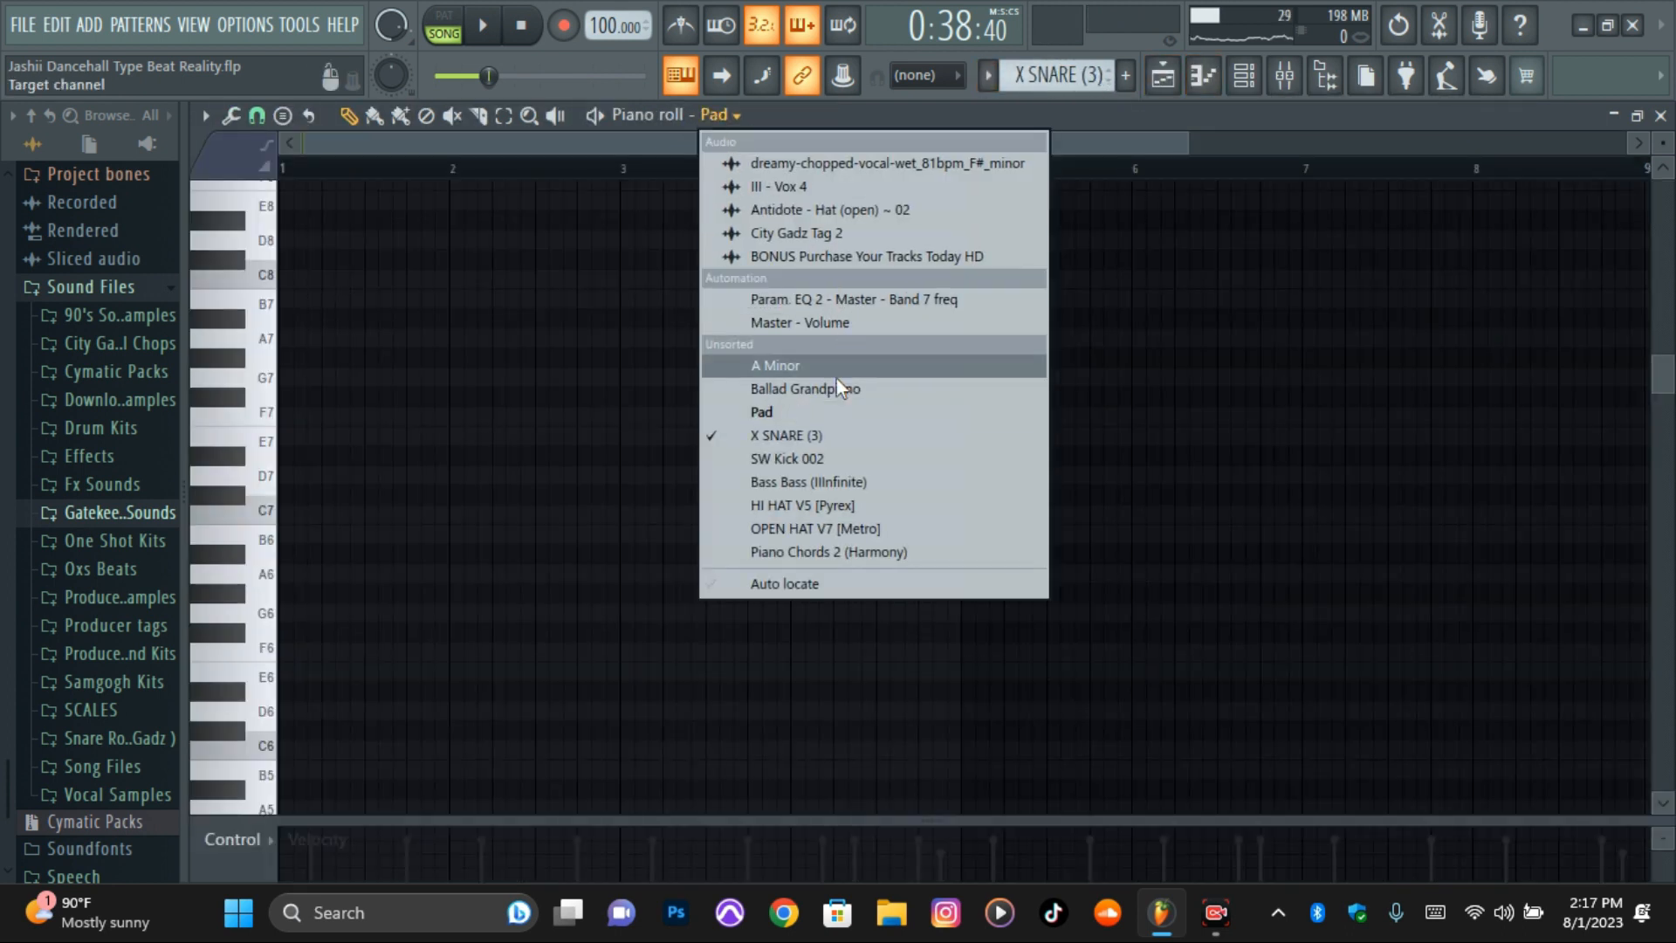
{"action": "left_click", "coordinate": [813, 435]}
{"action": "scroll", "coordinate": [938, 416], "scroll_direction": "down", "scroll_amount": 7}
{"action": "scroll", "coordinate": [938, 417], "scroll_direction": "up", "scroll_amount": 3}
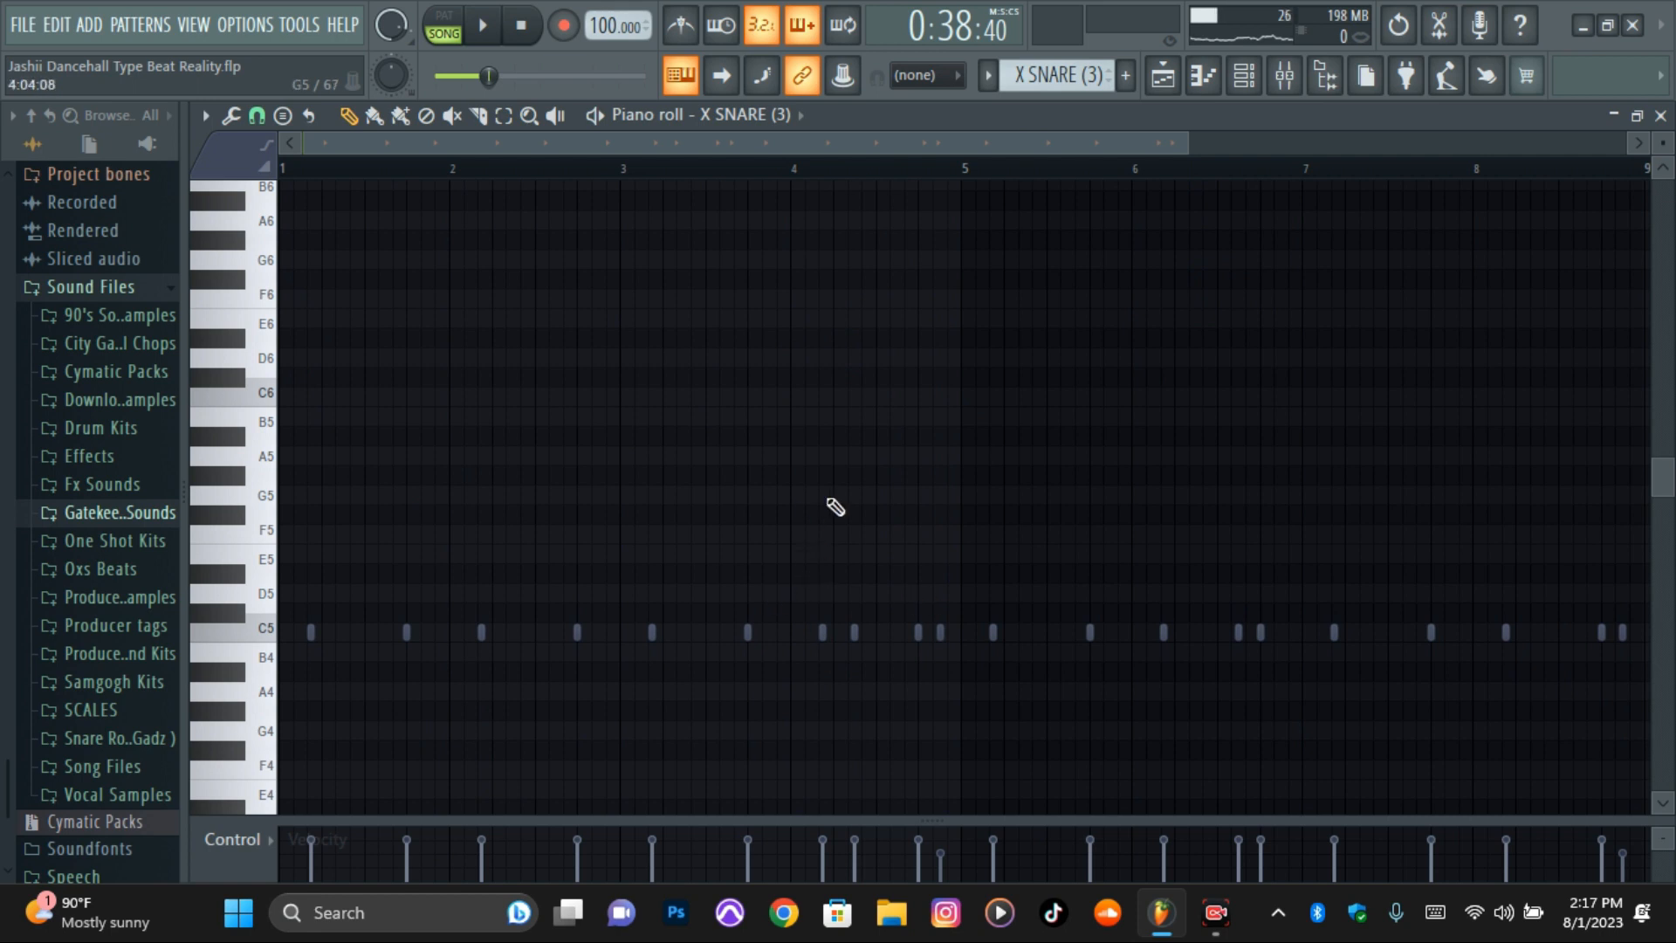
- Switch to pattern mode, play the X SNARE (3) pattern and stop playback
{"action": "key", "text": "l"}
{"action": "key", "text": "space"}
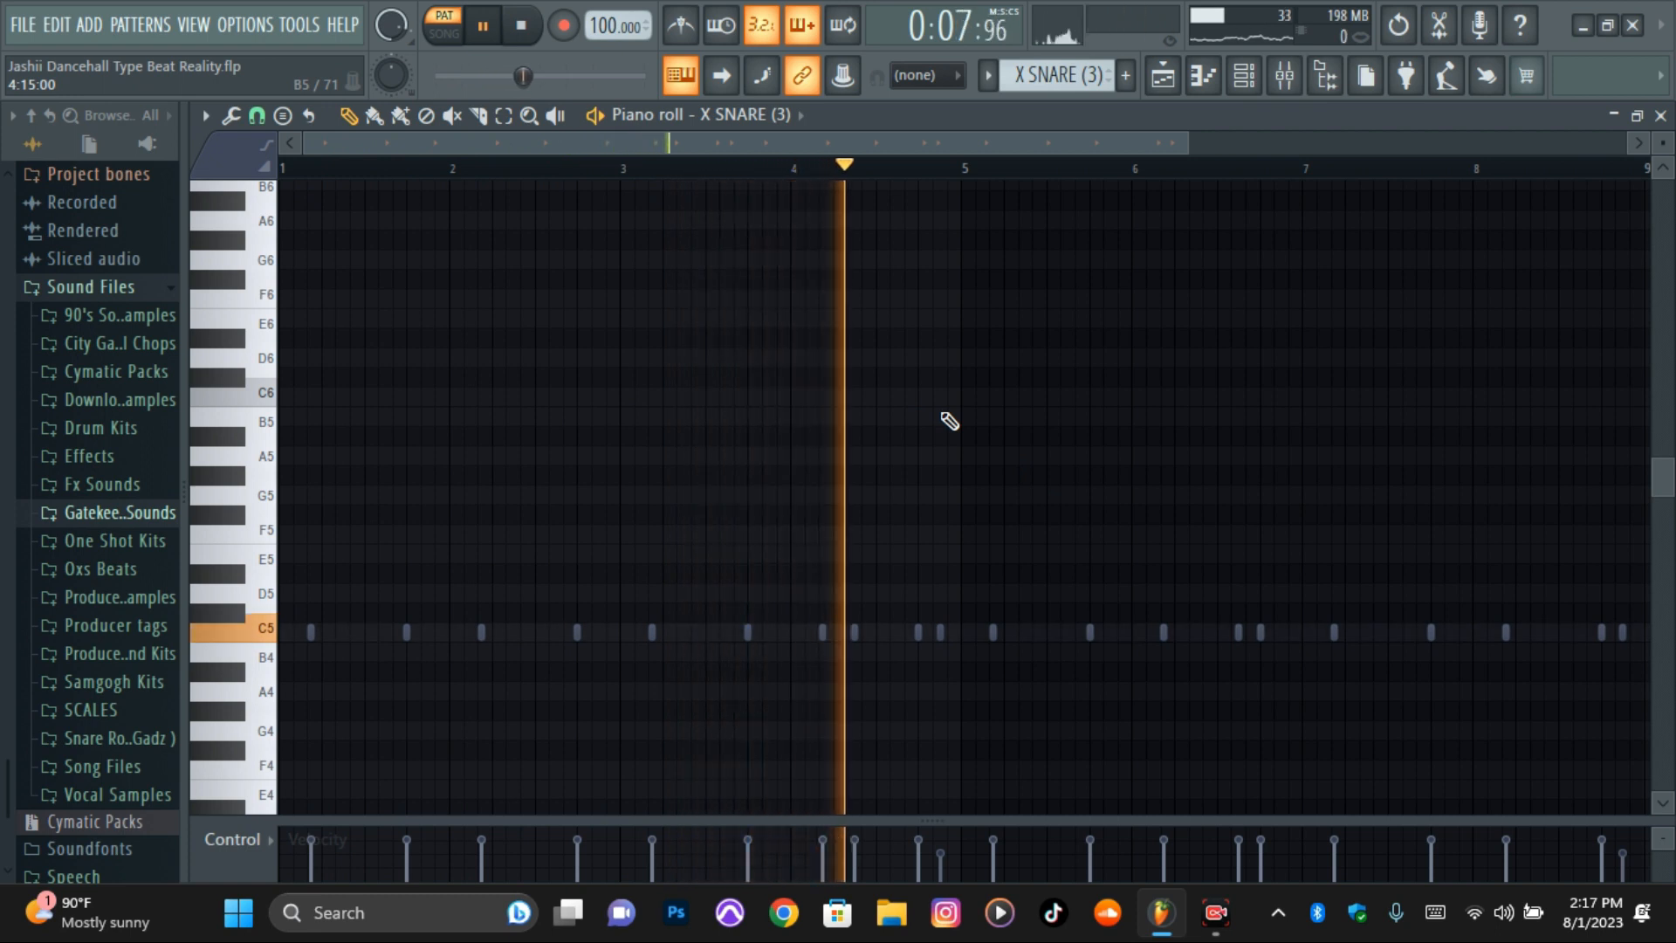
{"action": "key", "text": "space"}
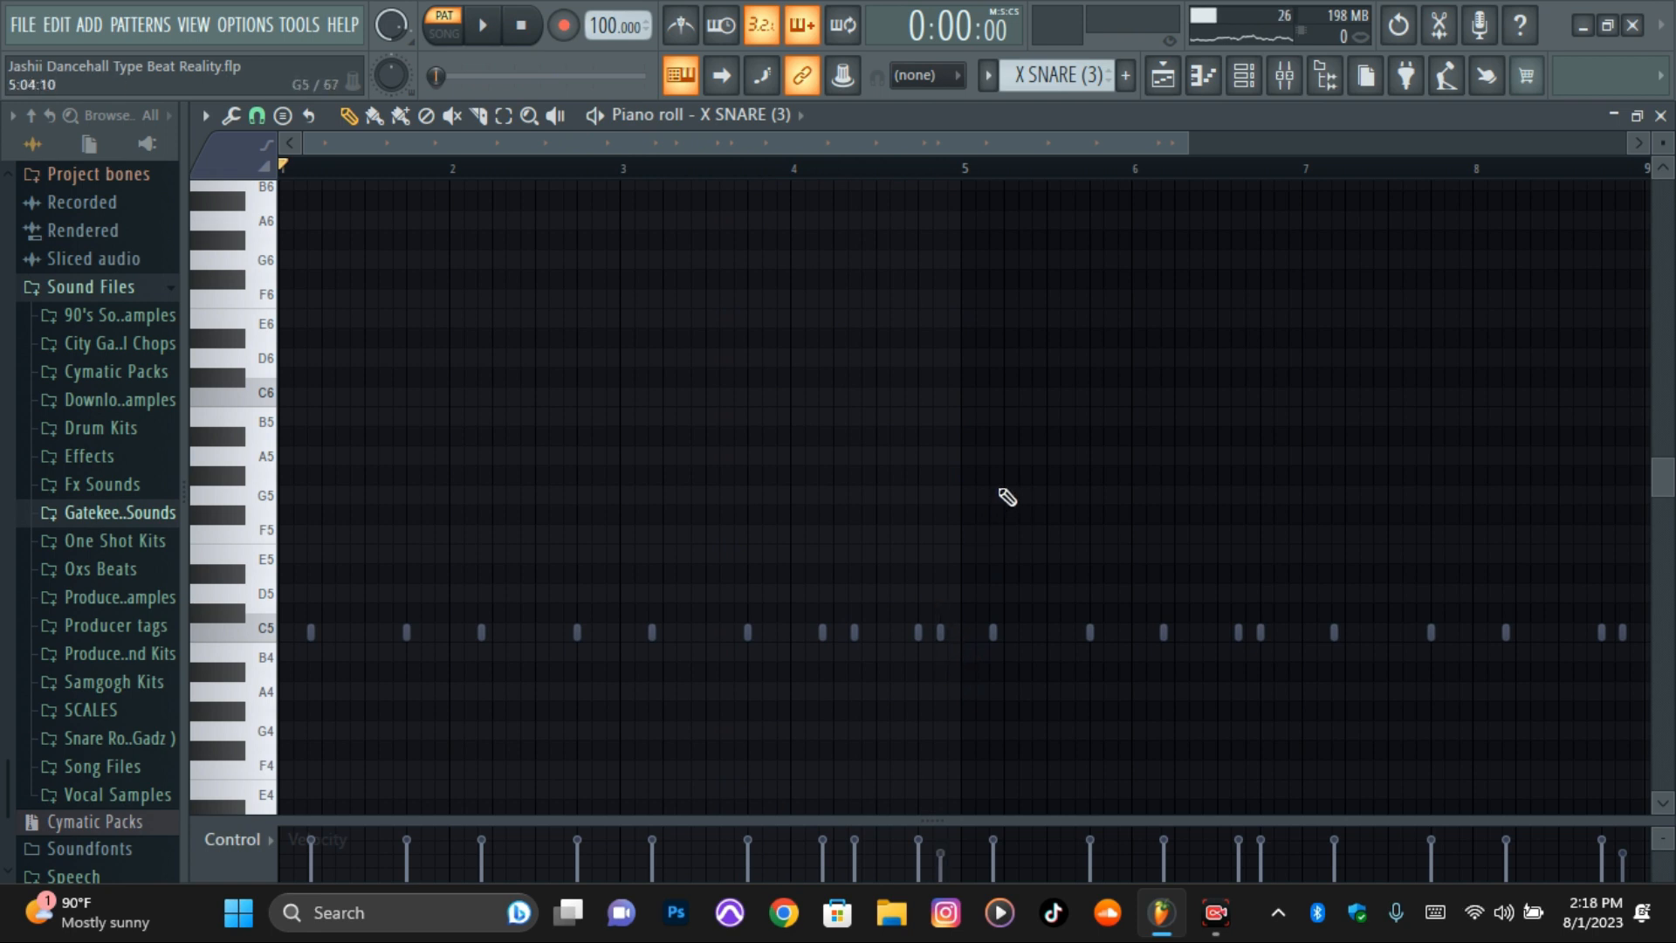
- Show the SW Kick 002 pattern and its channel's notes in the piano roll, and play the pattern briefly
{"action": "left_click", "coordinate": [1163, 75]}
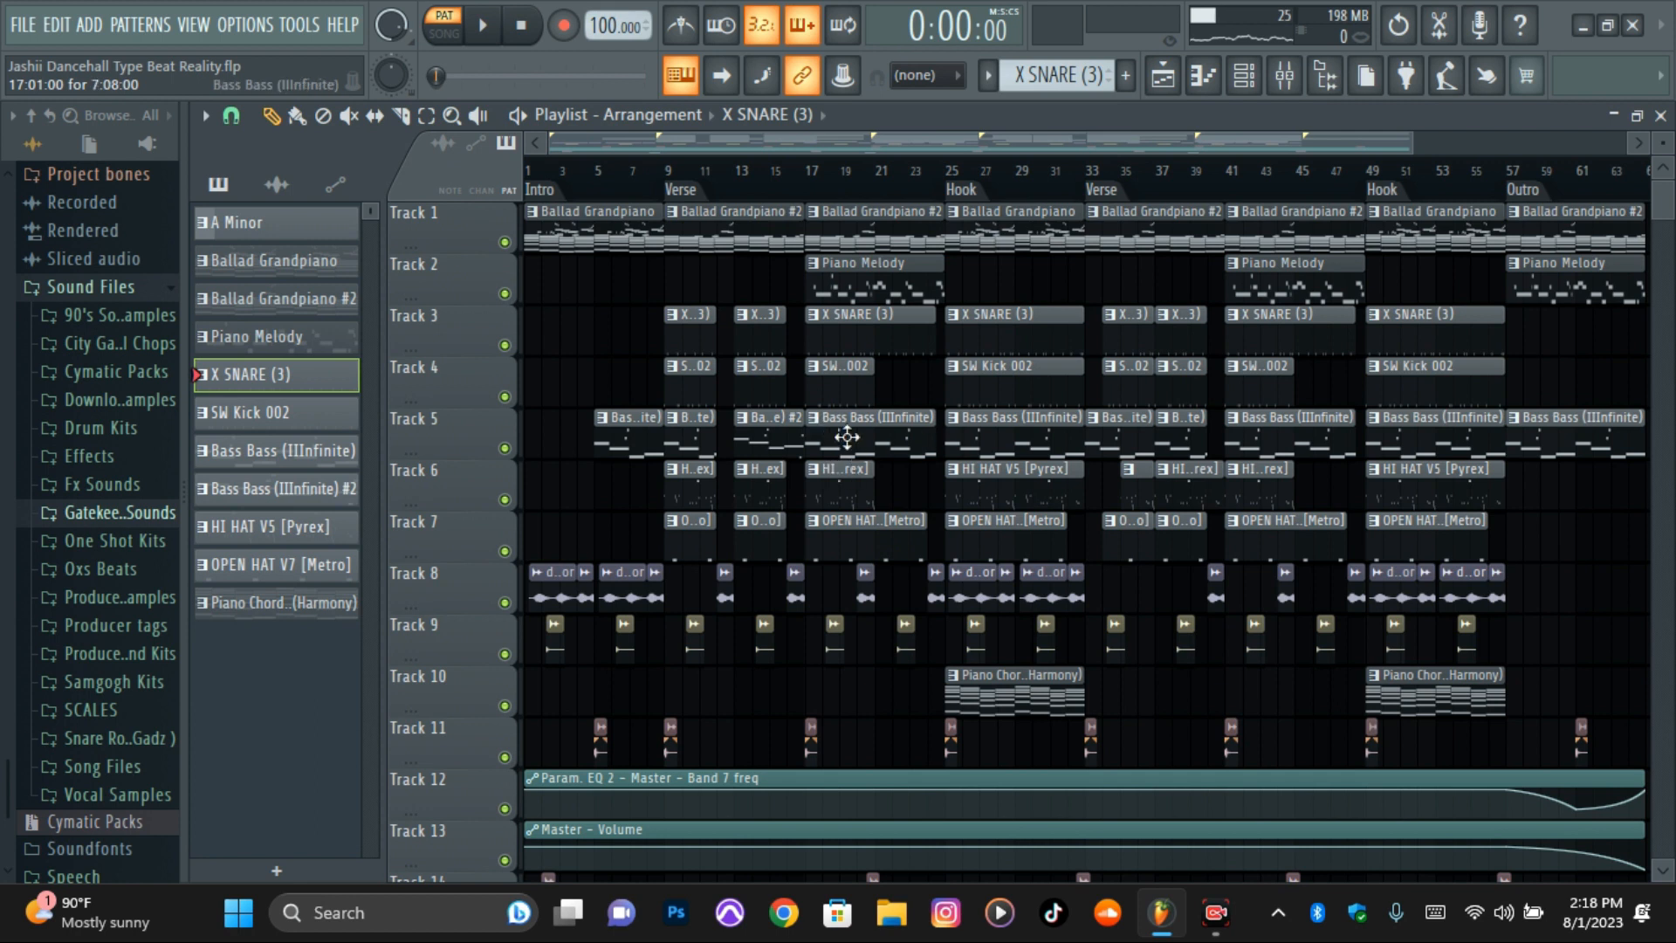
{"action": "left_click", "coordinate": [1203, 75]}
{"action": "left_click", "coordinate": [735, 110]}
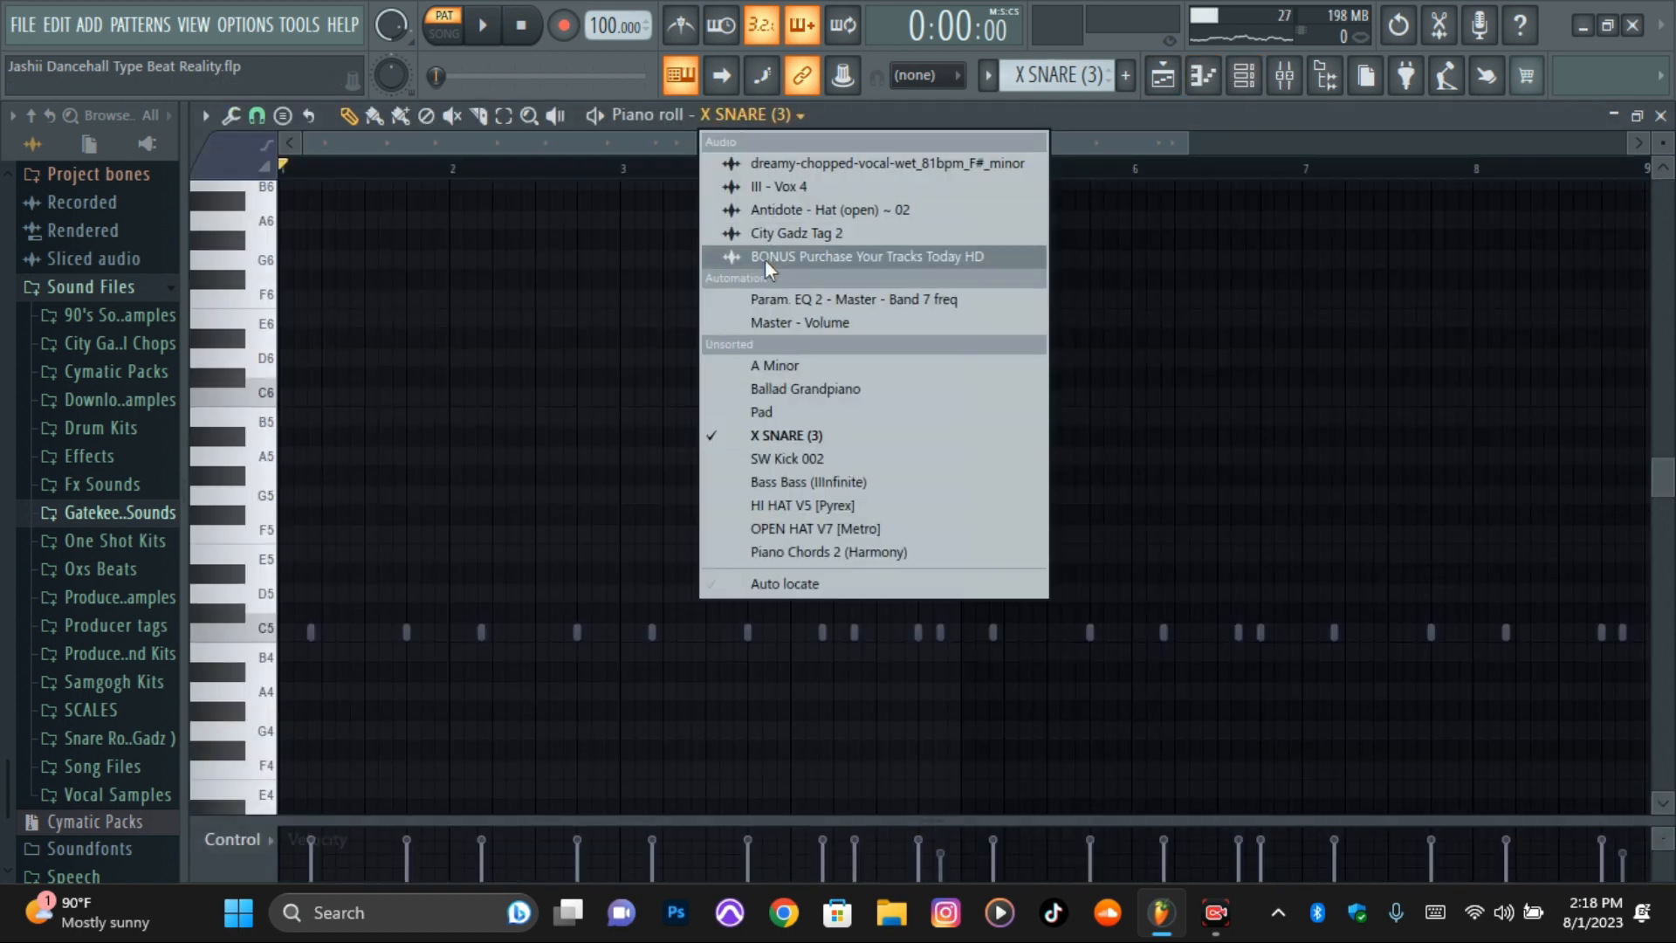
{"action": "left_click", "coordinate": [799, 455]}
{"action": "left_click", "coordinate": [987, 75]}
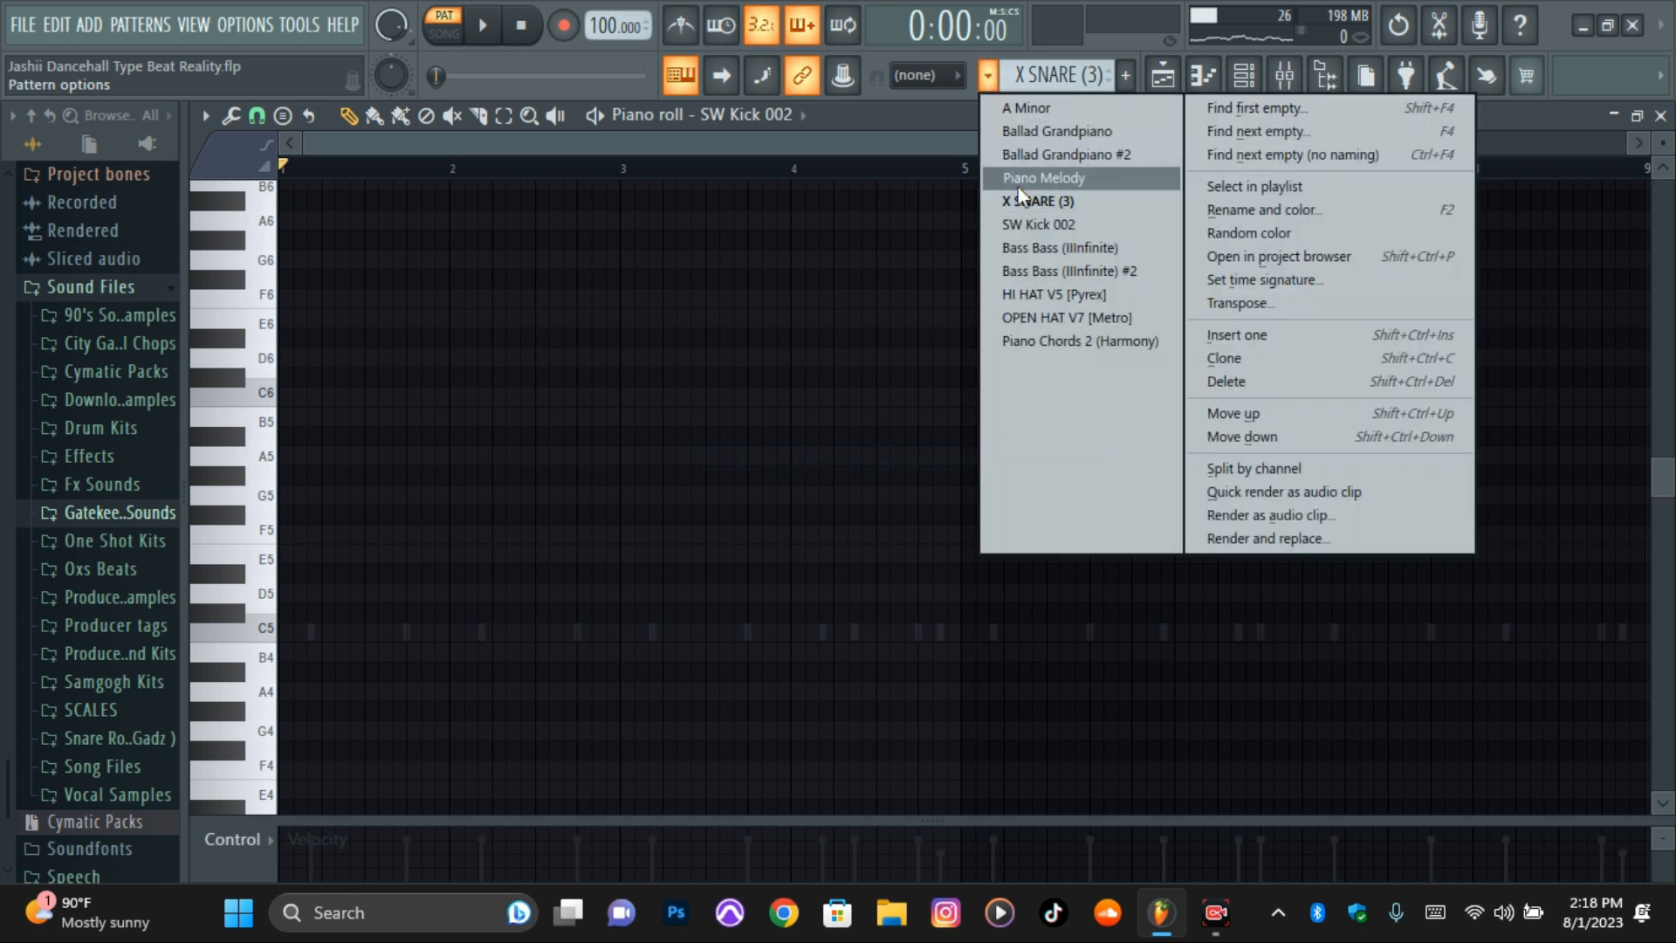
{"action": "left_click", "coordinate": [1033, 224]}
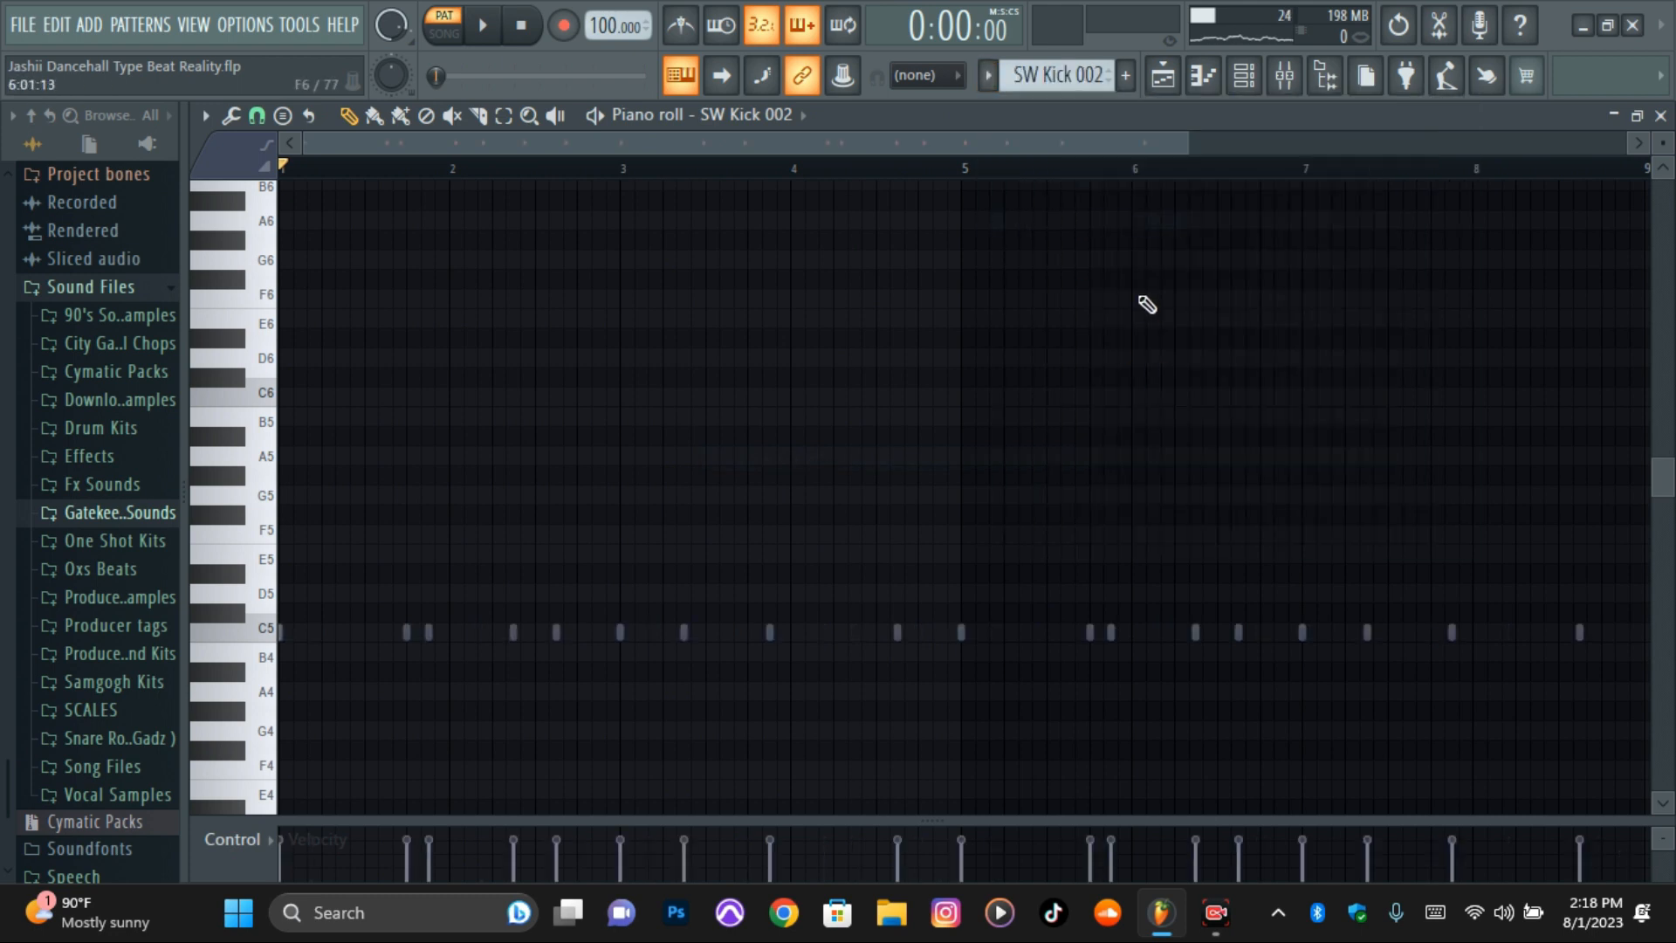
{"action": "left_click_drag", "start_coordinate": [1192, 136], "coordinate": [1185, 134]}
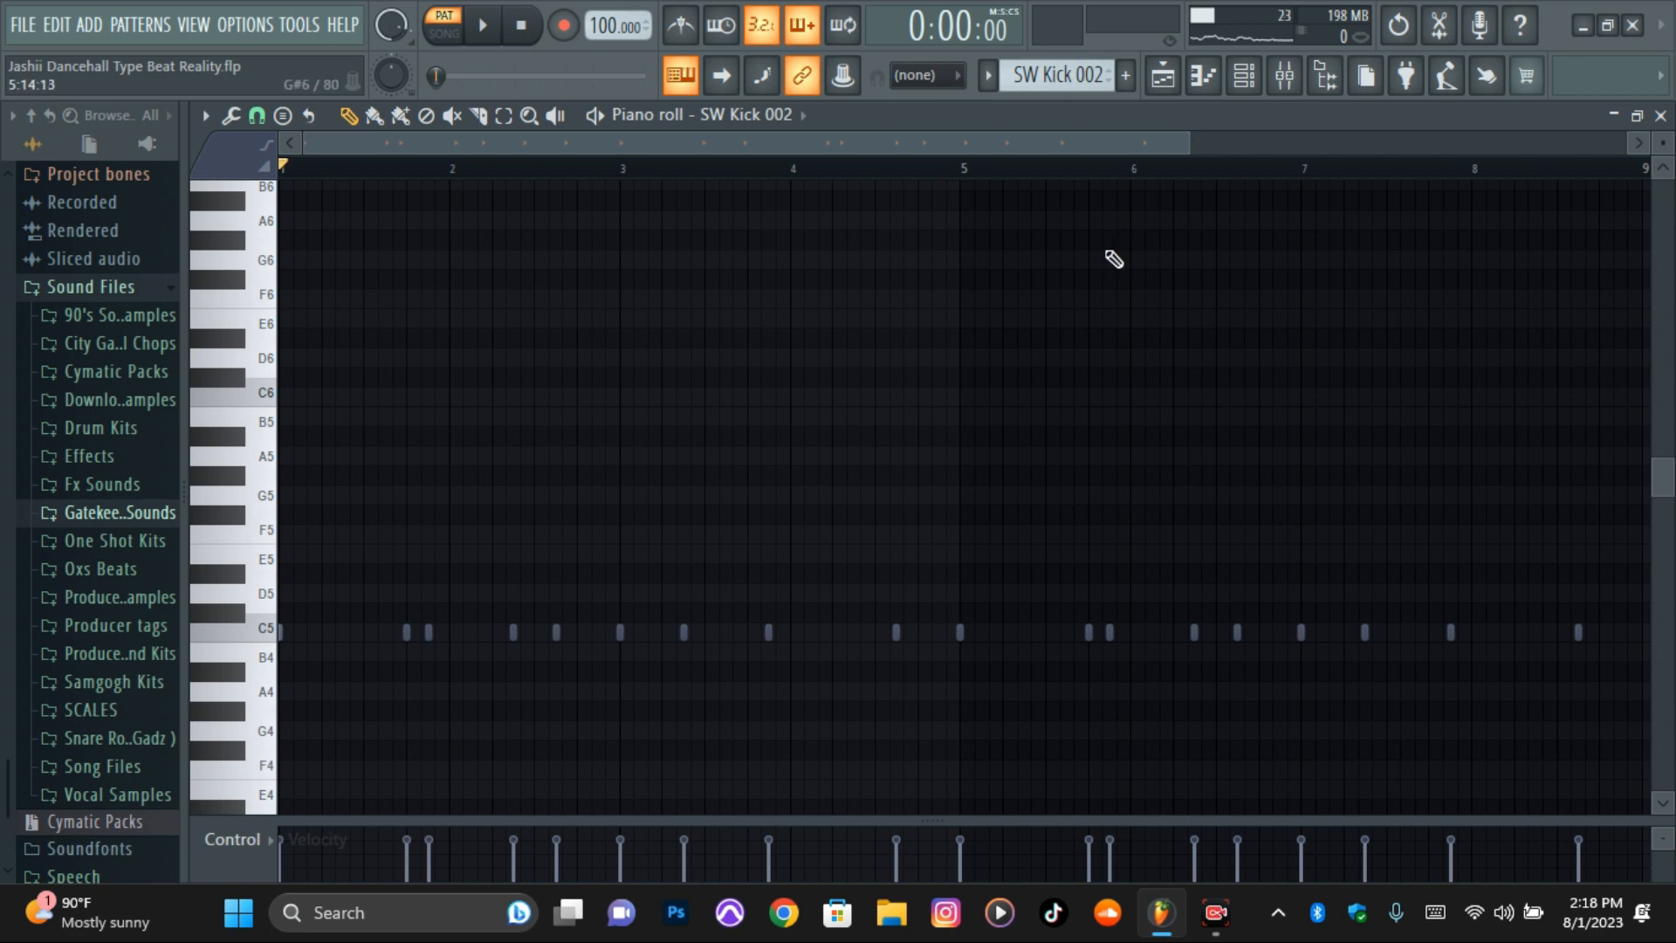
{"action": "key", "text": "space"}
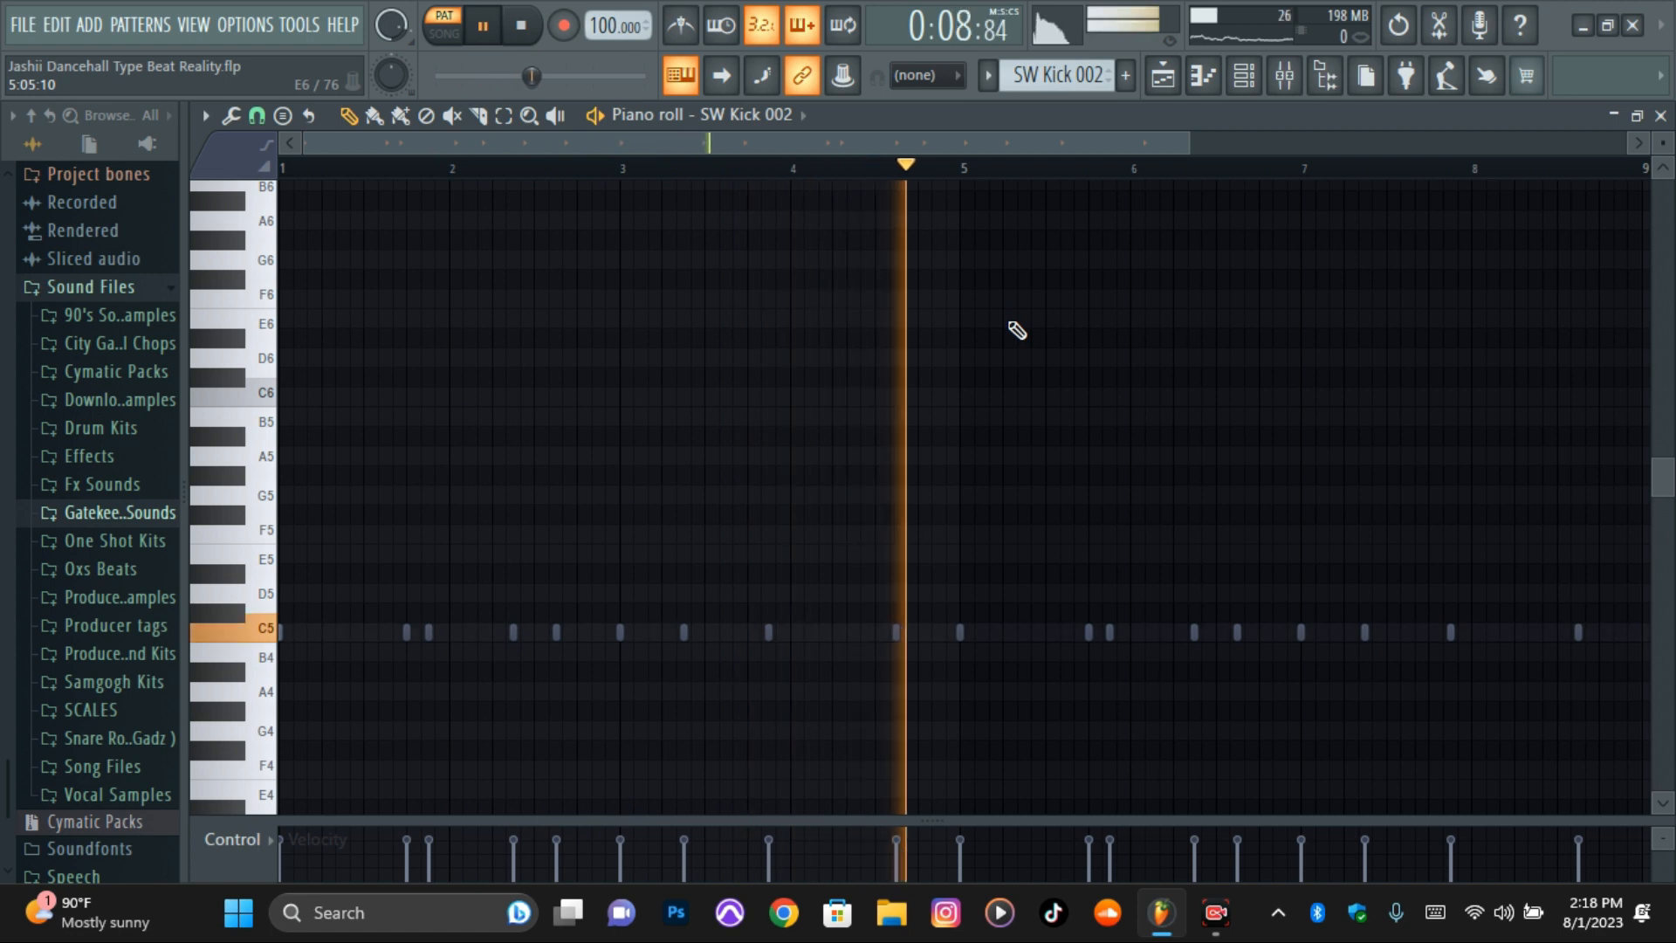
{"action": "key", "text": "space"}
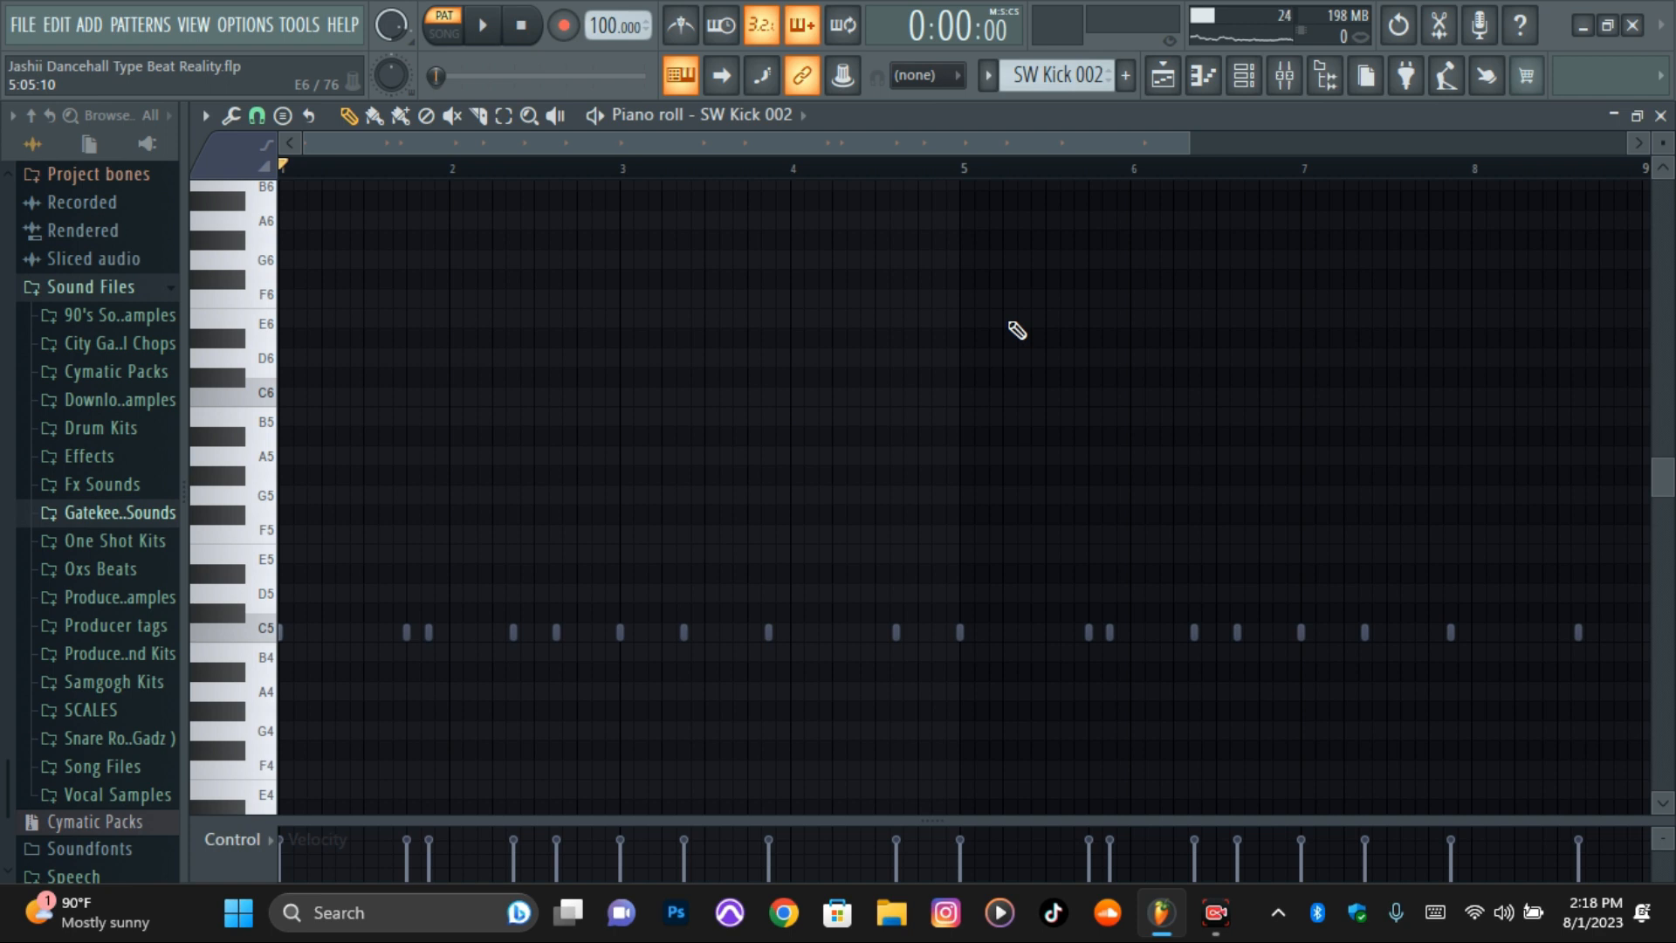
- Select the Ballad Grandpiano #2 pattern and show all of the Ballad Grandpiano channel's notes in the piano roll
{"action": "left_click", "coordinate": [794, 116]}
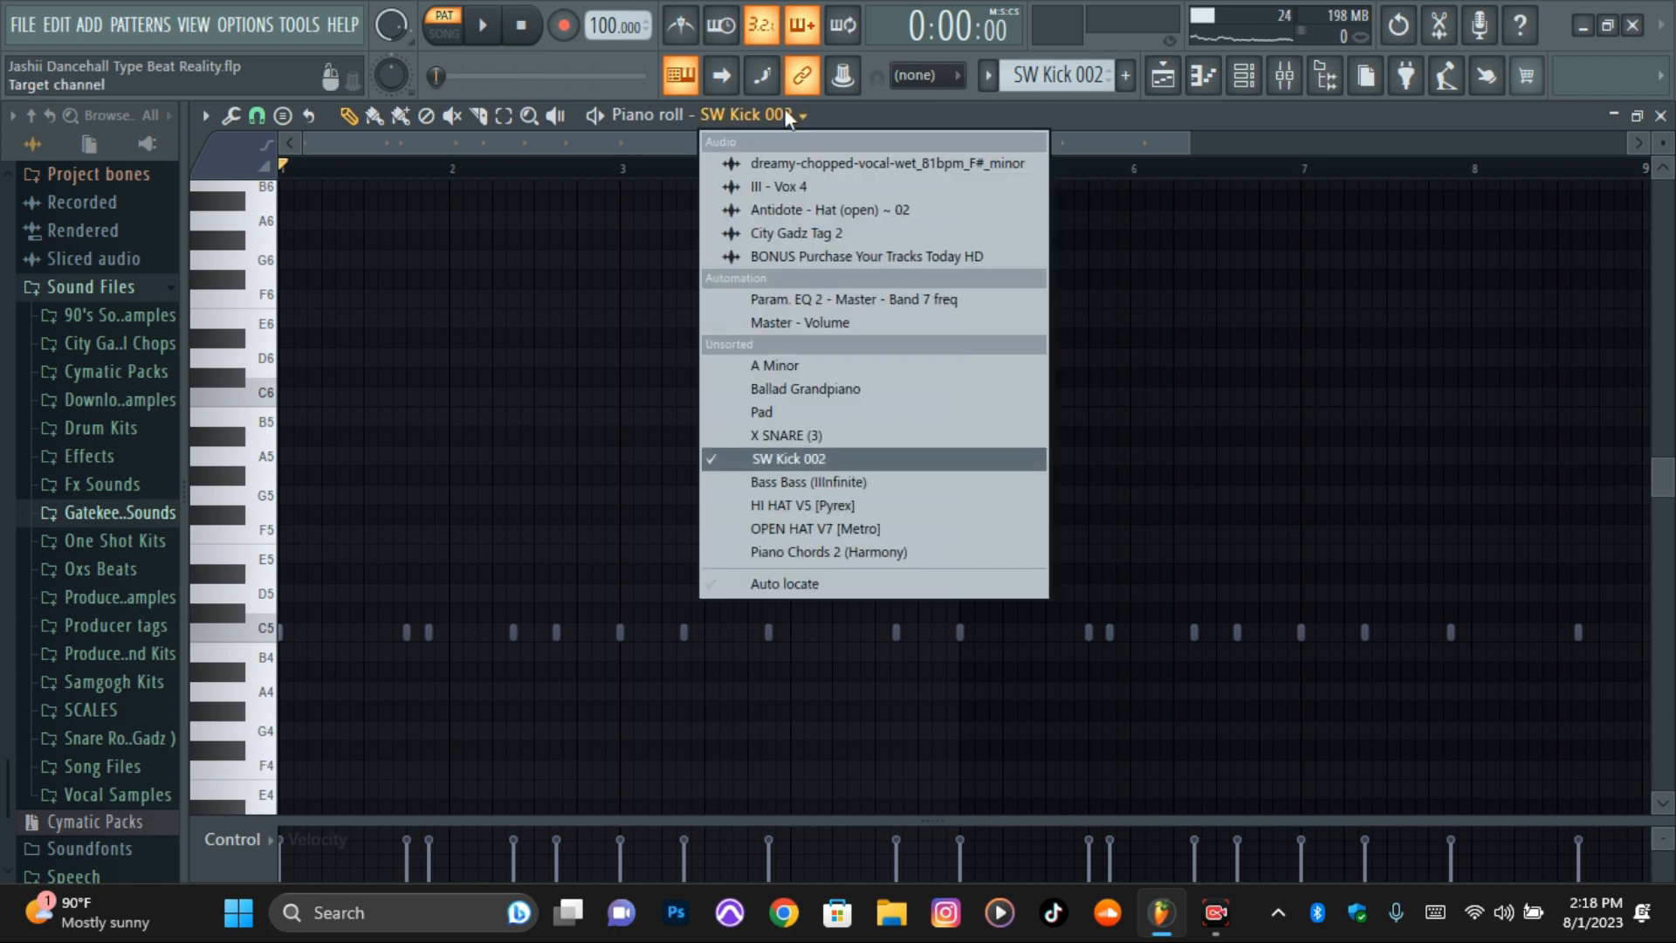
{"action": "left_click", "coordinate": [852, 389]}
{"action": "left_click", "coordinate": [1056, 75]}
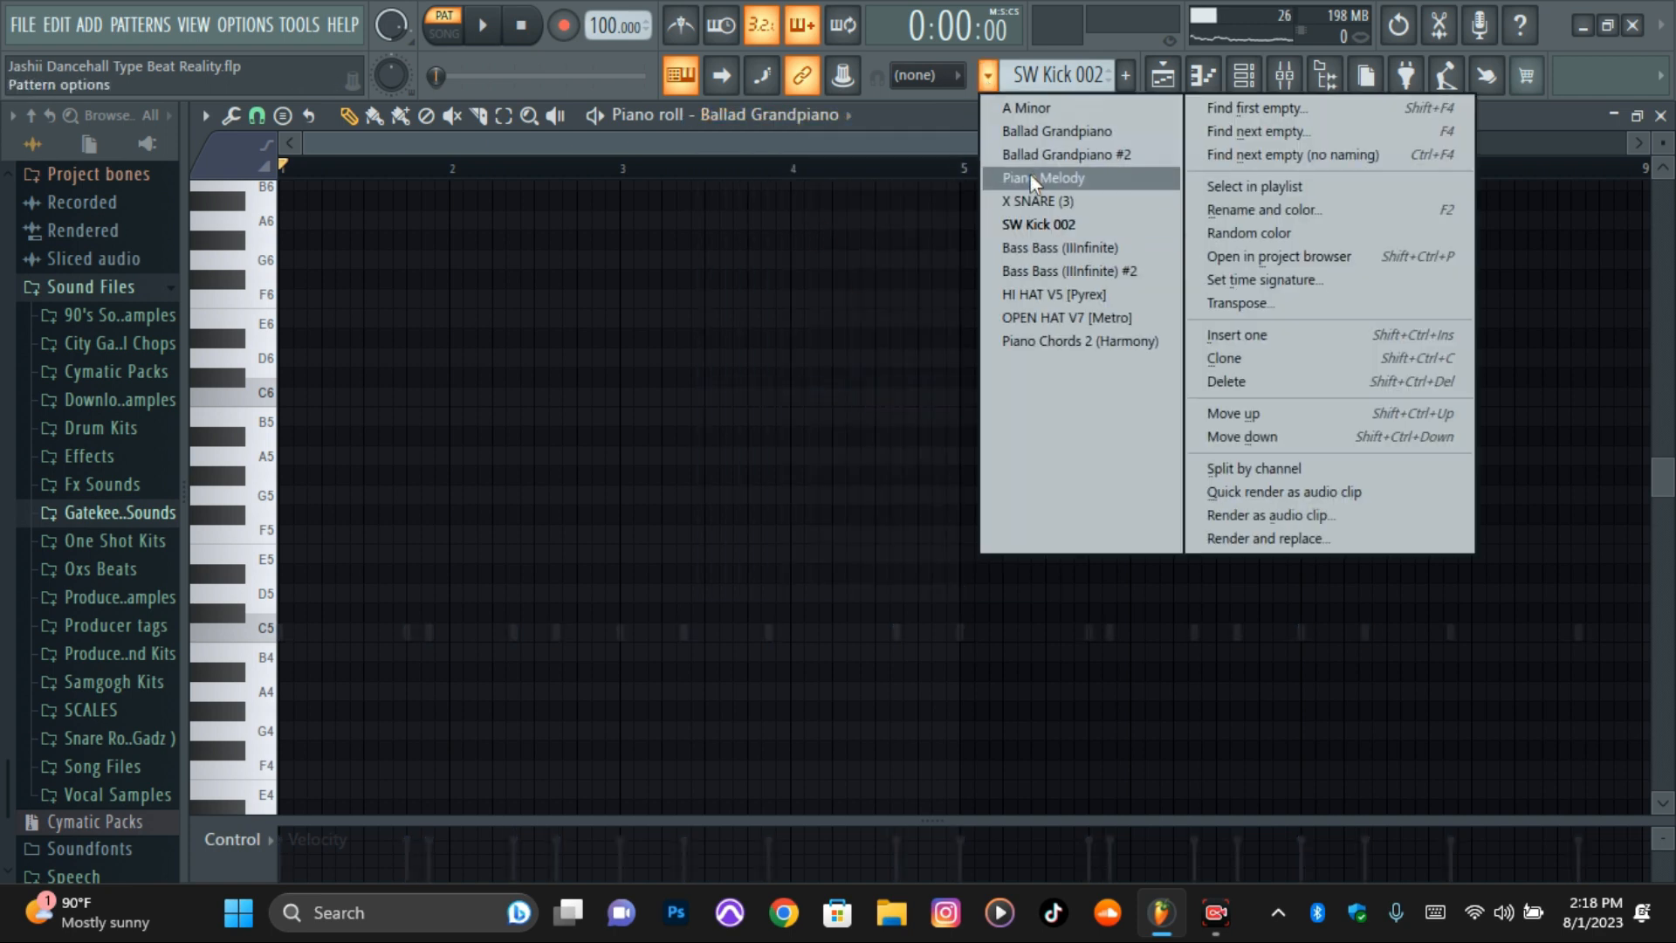
{"action": "left_click", "coordinate": [1035, 159]}
{"action": "scroll", "coordinate": [934, 366], "scroll_direction": "down", "scroll_amount": 3}
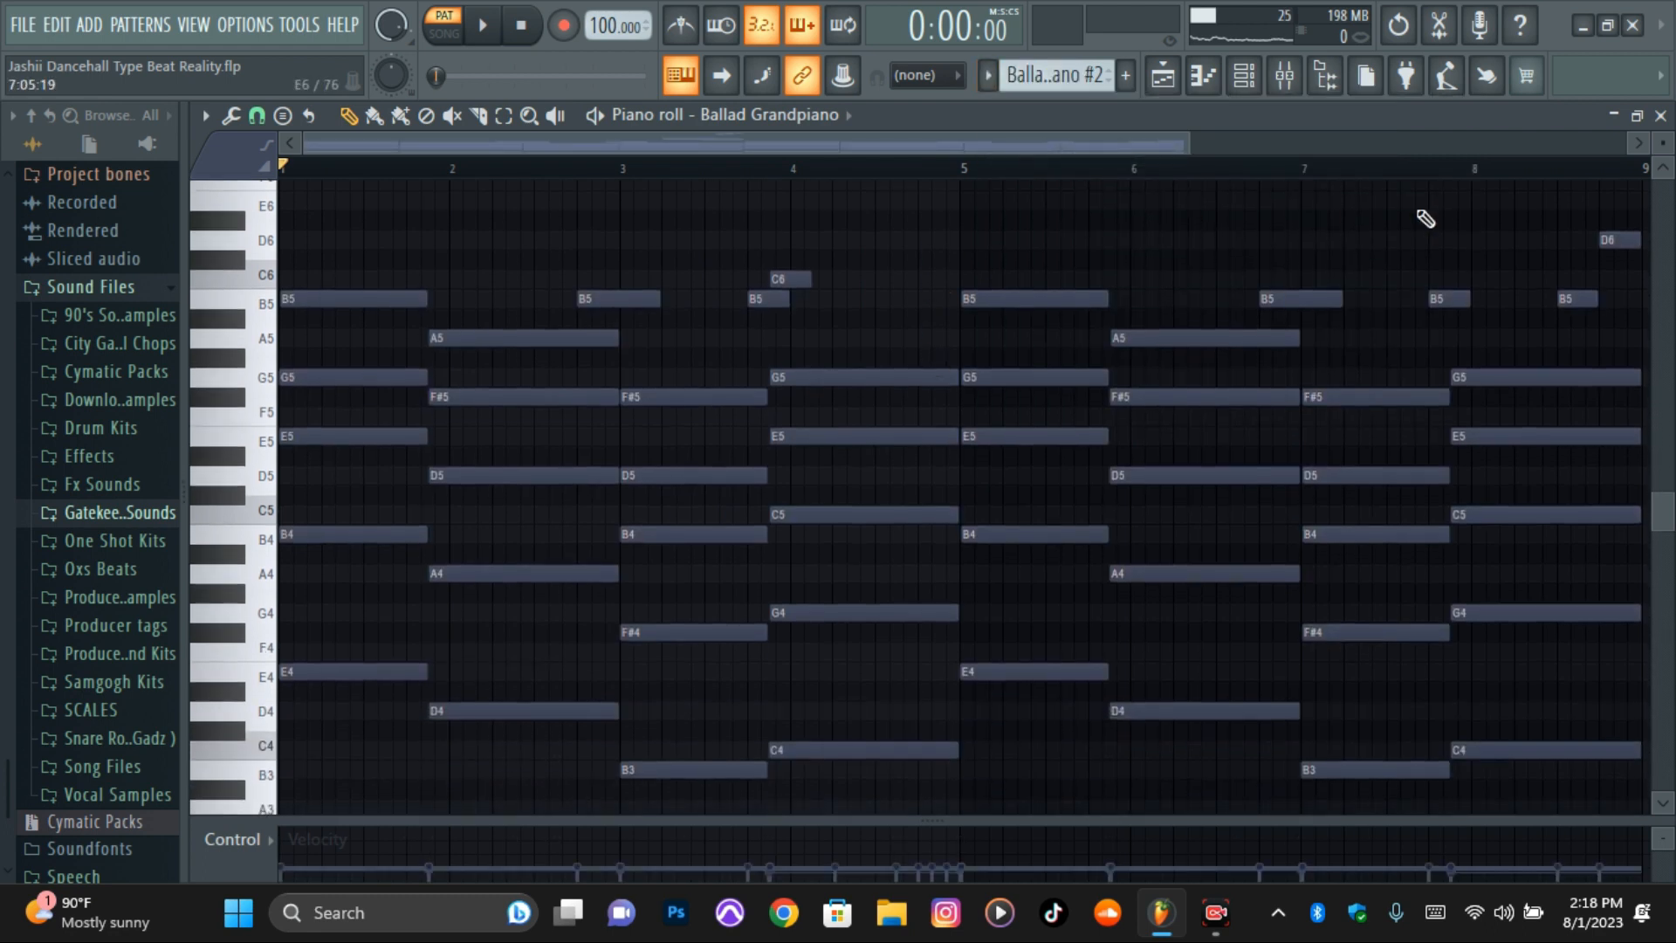
{"action": "scroll", "coordinate": [1653, 161], "scroll_direction": "down", "scroll_amount": 3}
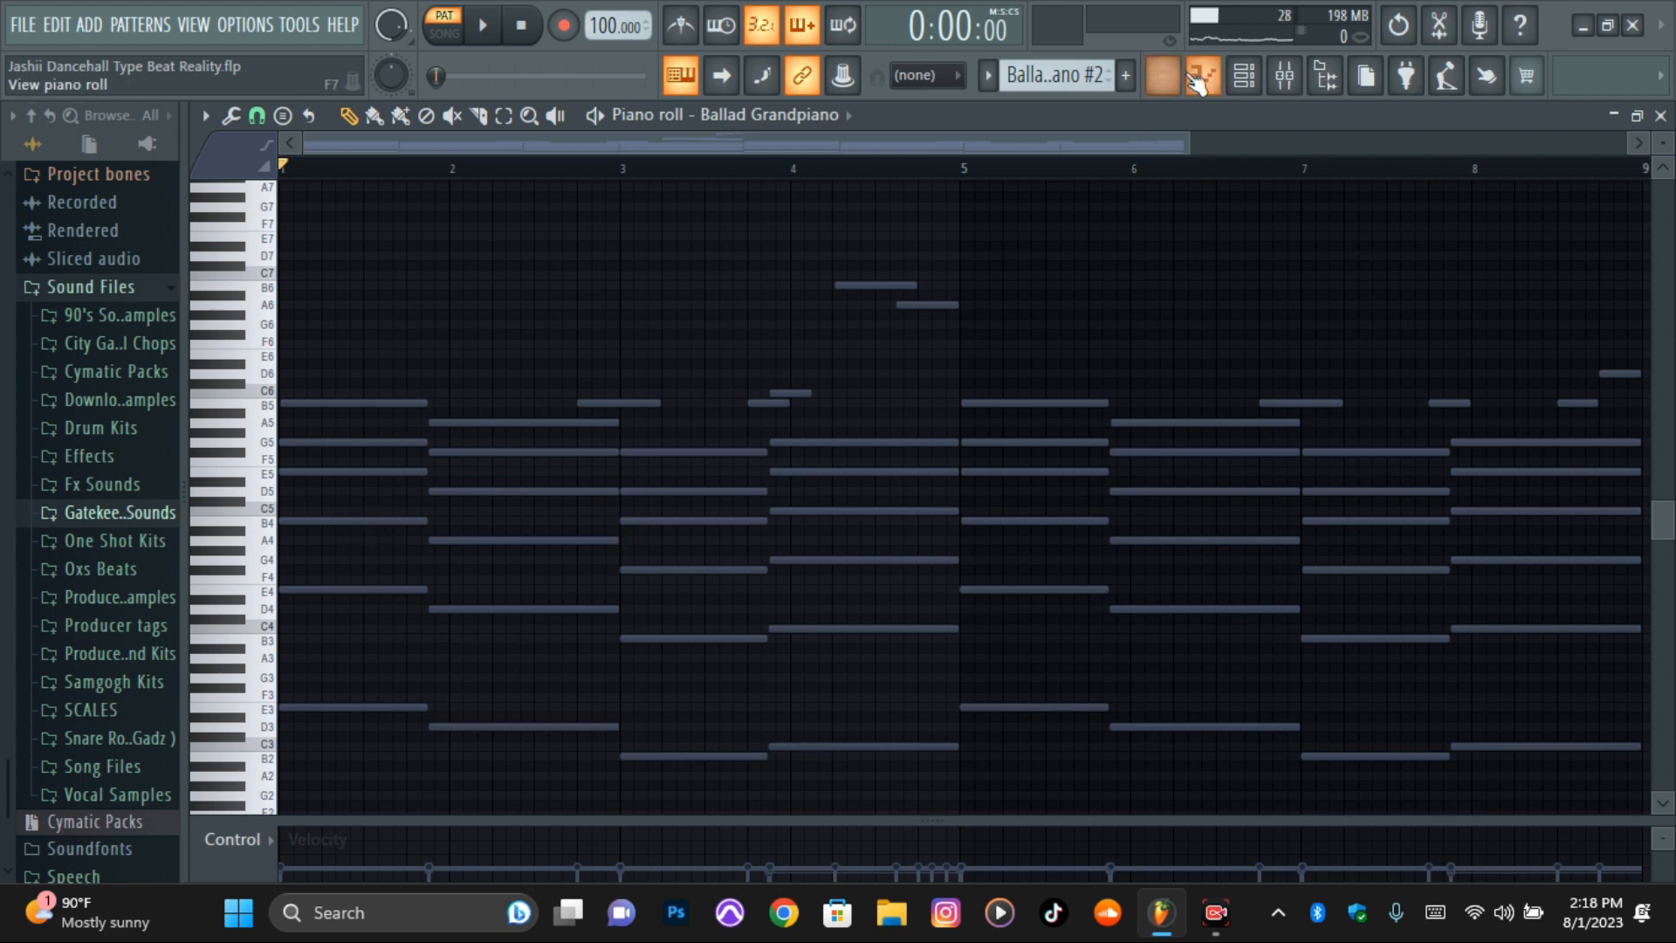
- Isolate the Ballad Grandpiano and SW Kick 002 tracks in the playlist and play them briefly from bar 17
{"action": "left_click", "coordinate": [1203, 81]}
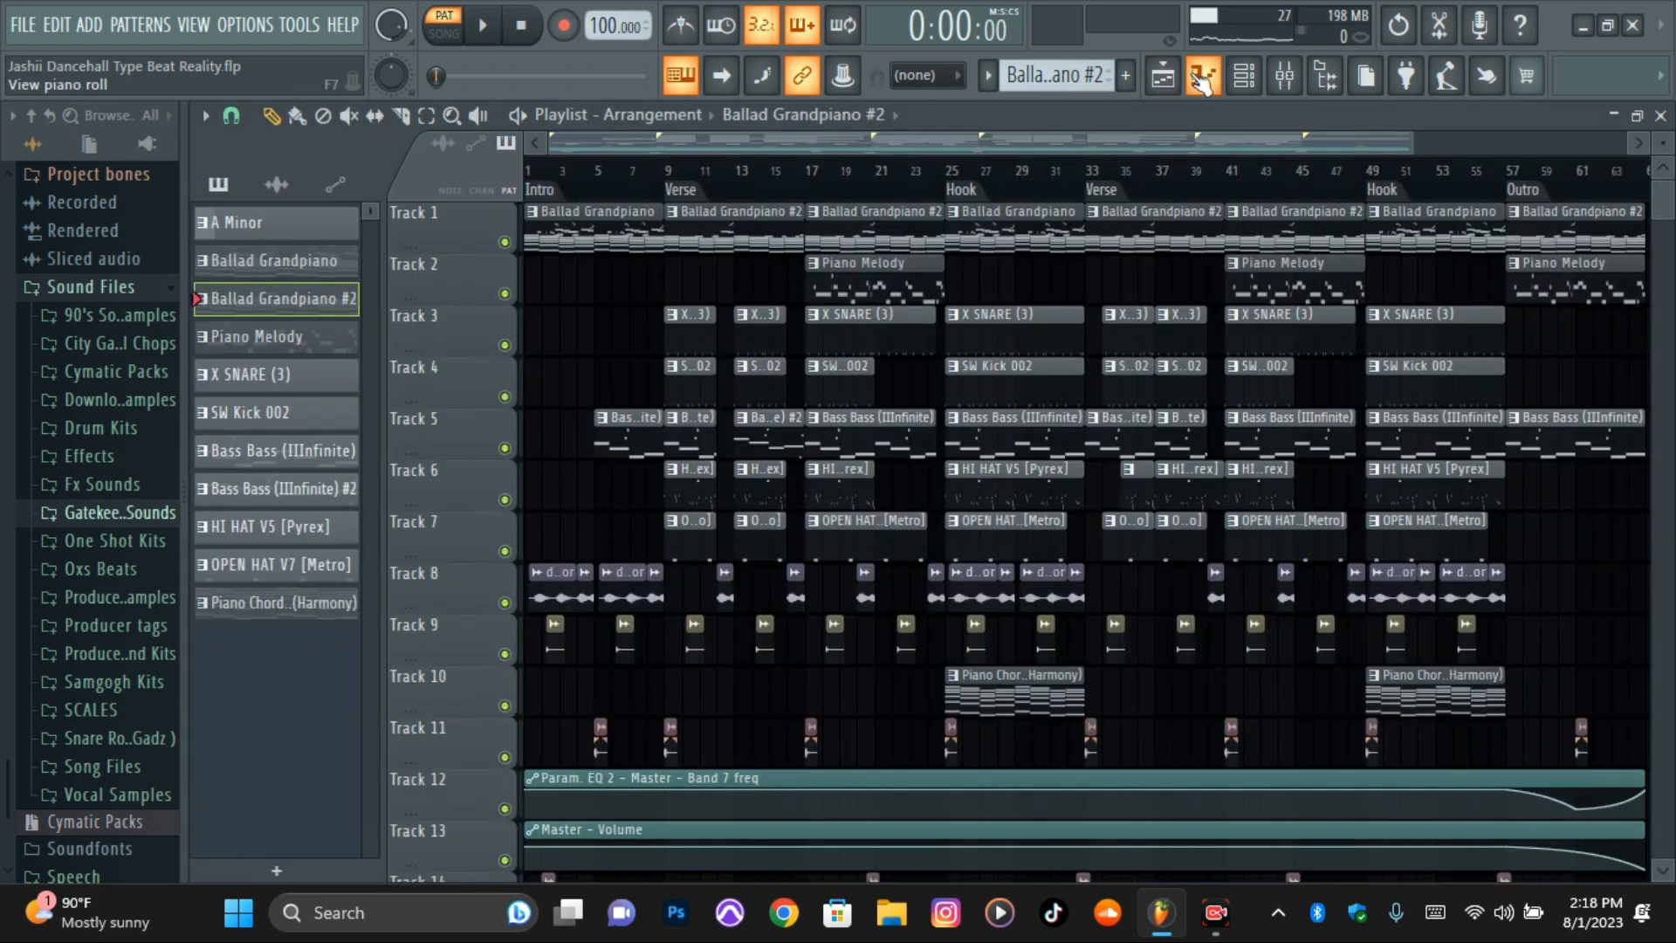
{"action": "left_click", "coordinate": [814, 206]}
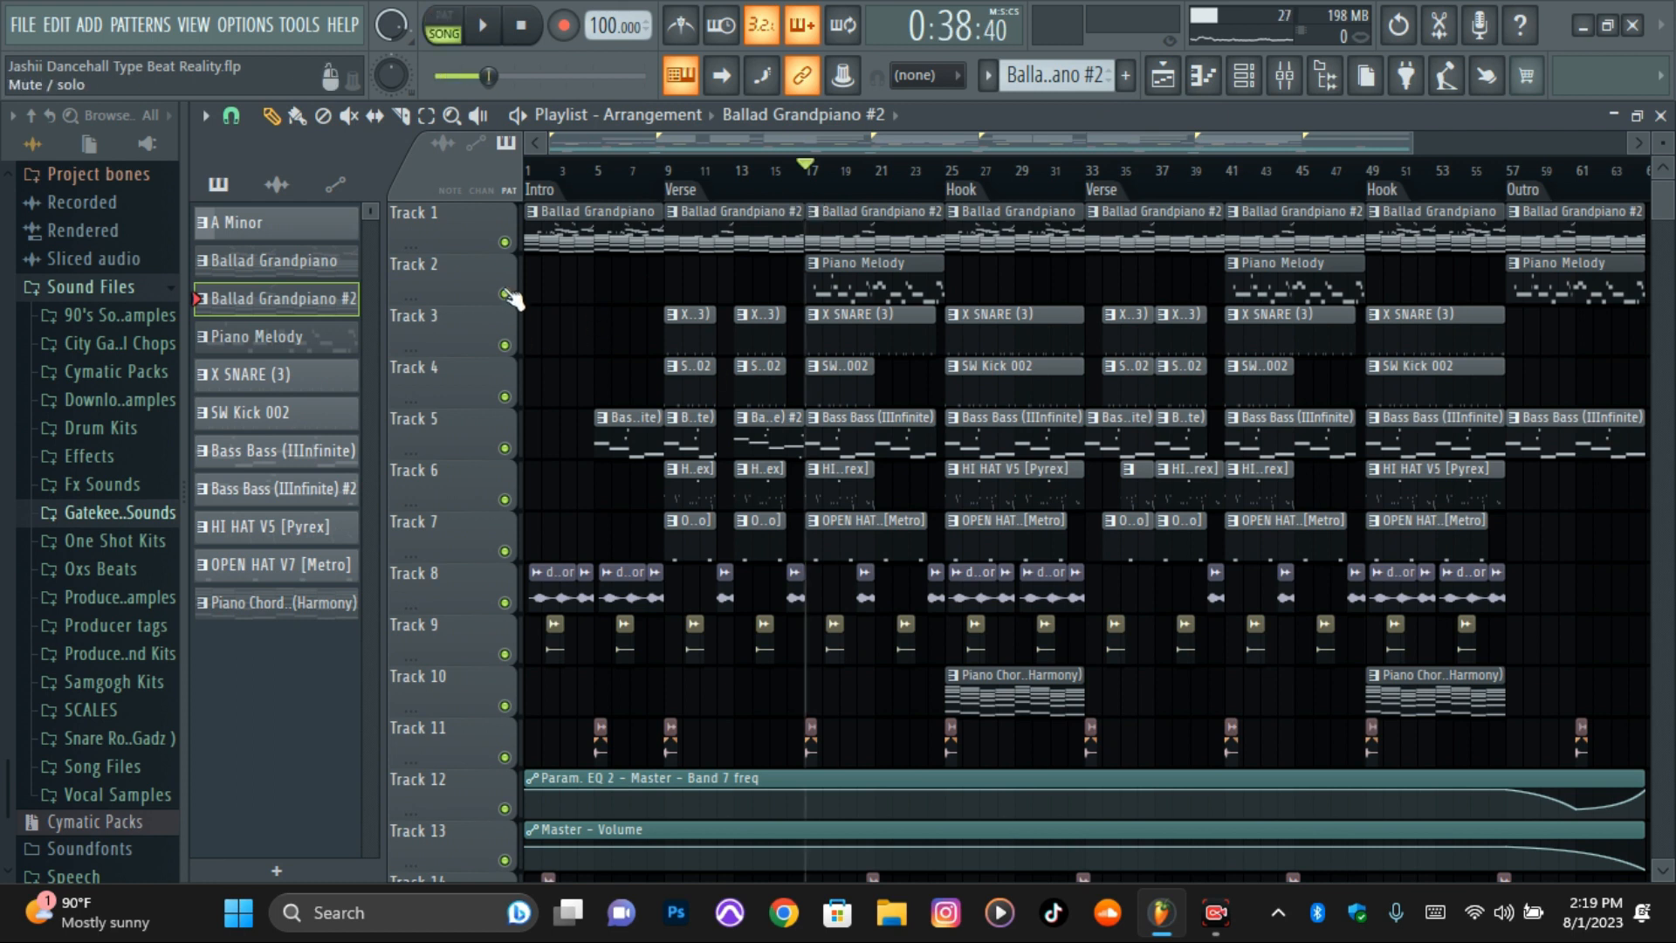
{"action": "right_click", "coordinate": [504, 243]}
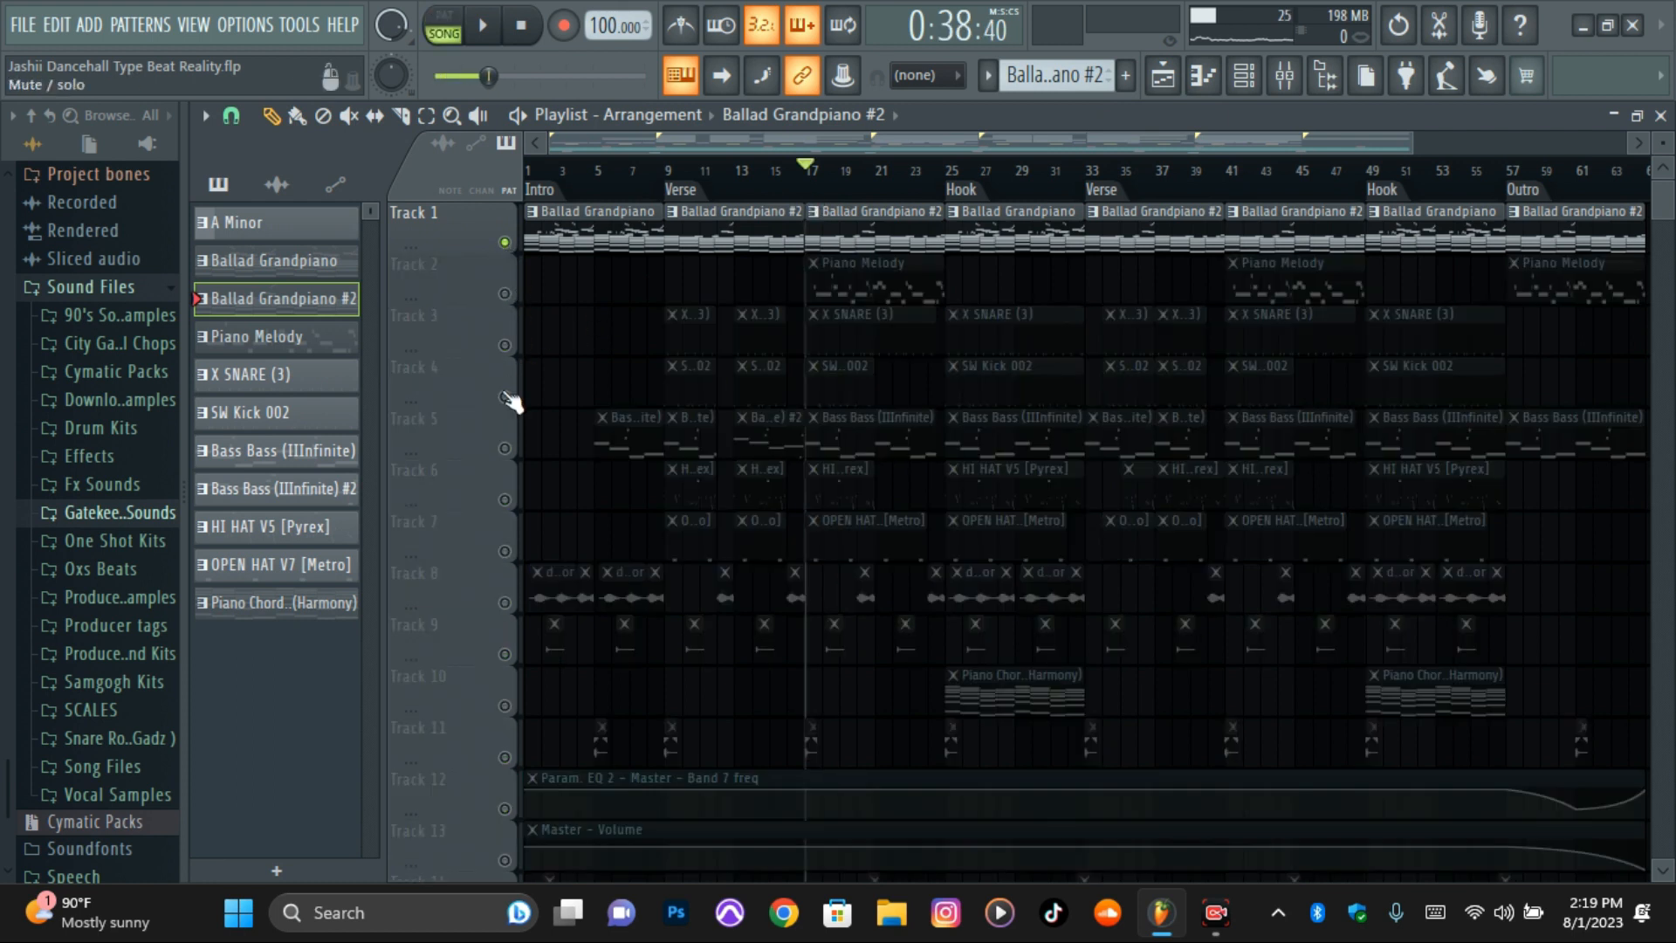
{"action": "left_click", "coordinate": [505, 397]}
{"action": "key", "text": "space"}
{"action": "key", "text": "space"}
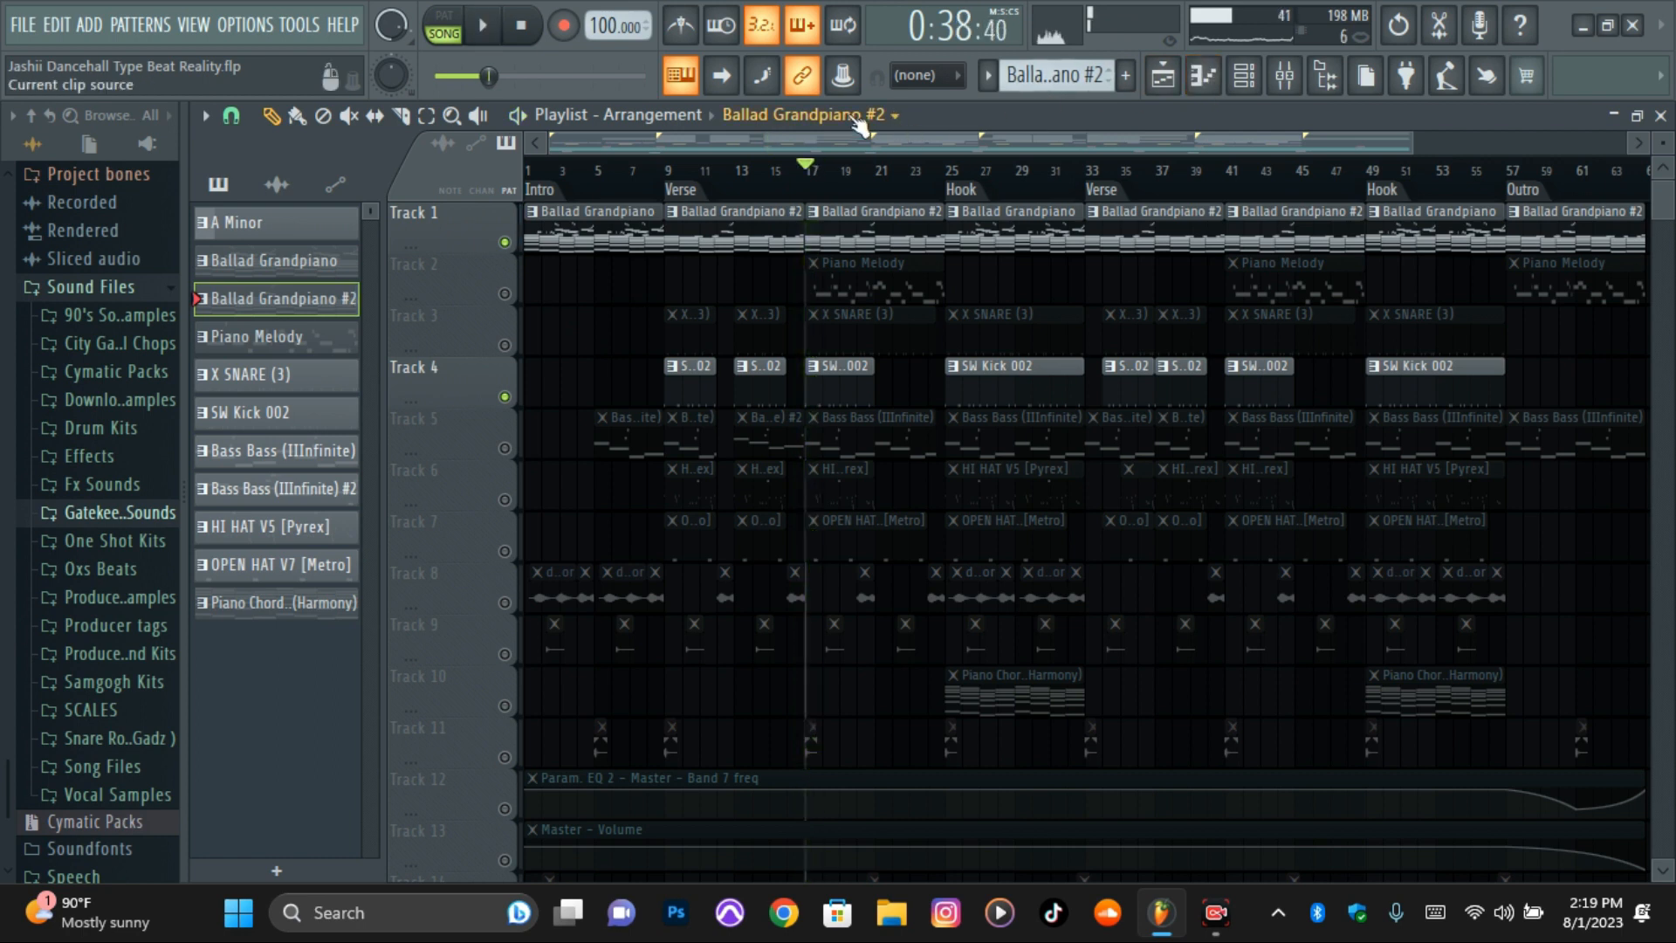
- Return to the piano roll with the SW Kick 002 channel and the SW Kick 002 pattern selected
{"action": "left_click", "coordinate": [855, 116]}
{"action": "left_click", "coordinate": [1203, 77]}
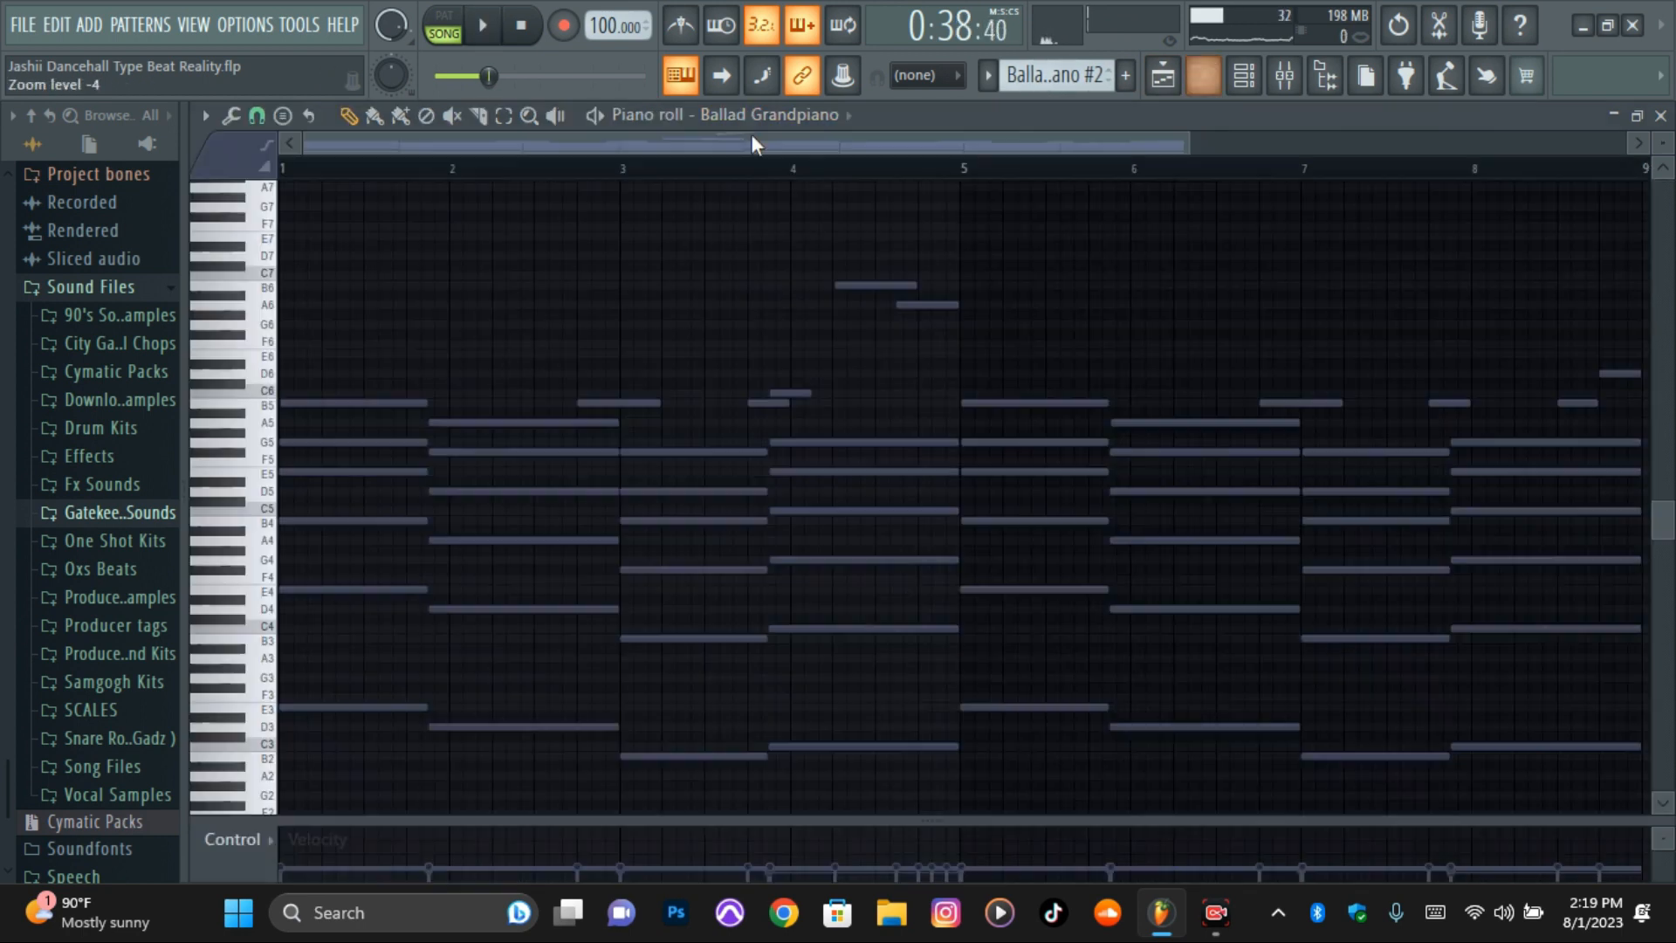
{"action": "left_click", "coordinate": [790, 114]}
{"action": "left_click", "coordinate": [796, 458]}
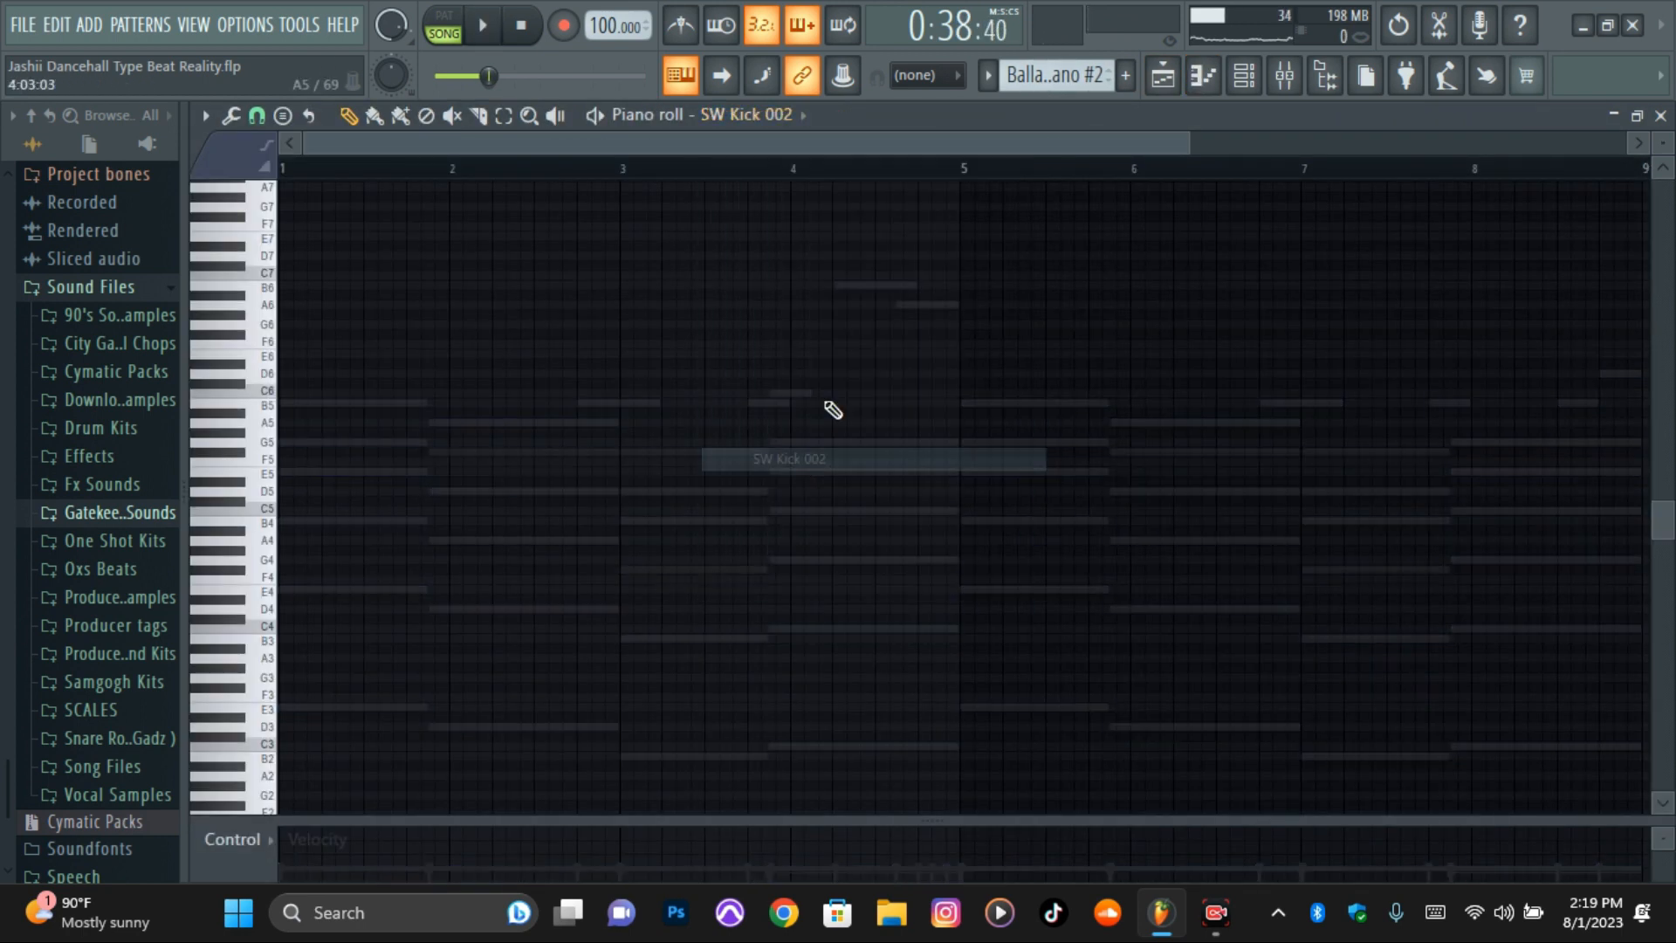
{"action": "left_click", "coordinate": [987, 75]}
{"action": "left_click", "coordinate": [1030, 227]}
- Play the isolated piano and kick in song mode with the kick notes enlarged in the piano roll, and stop
{"action": "key", "text": "space"}
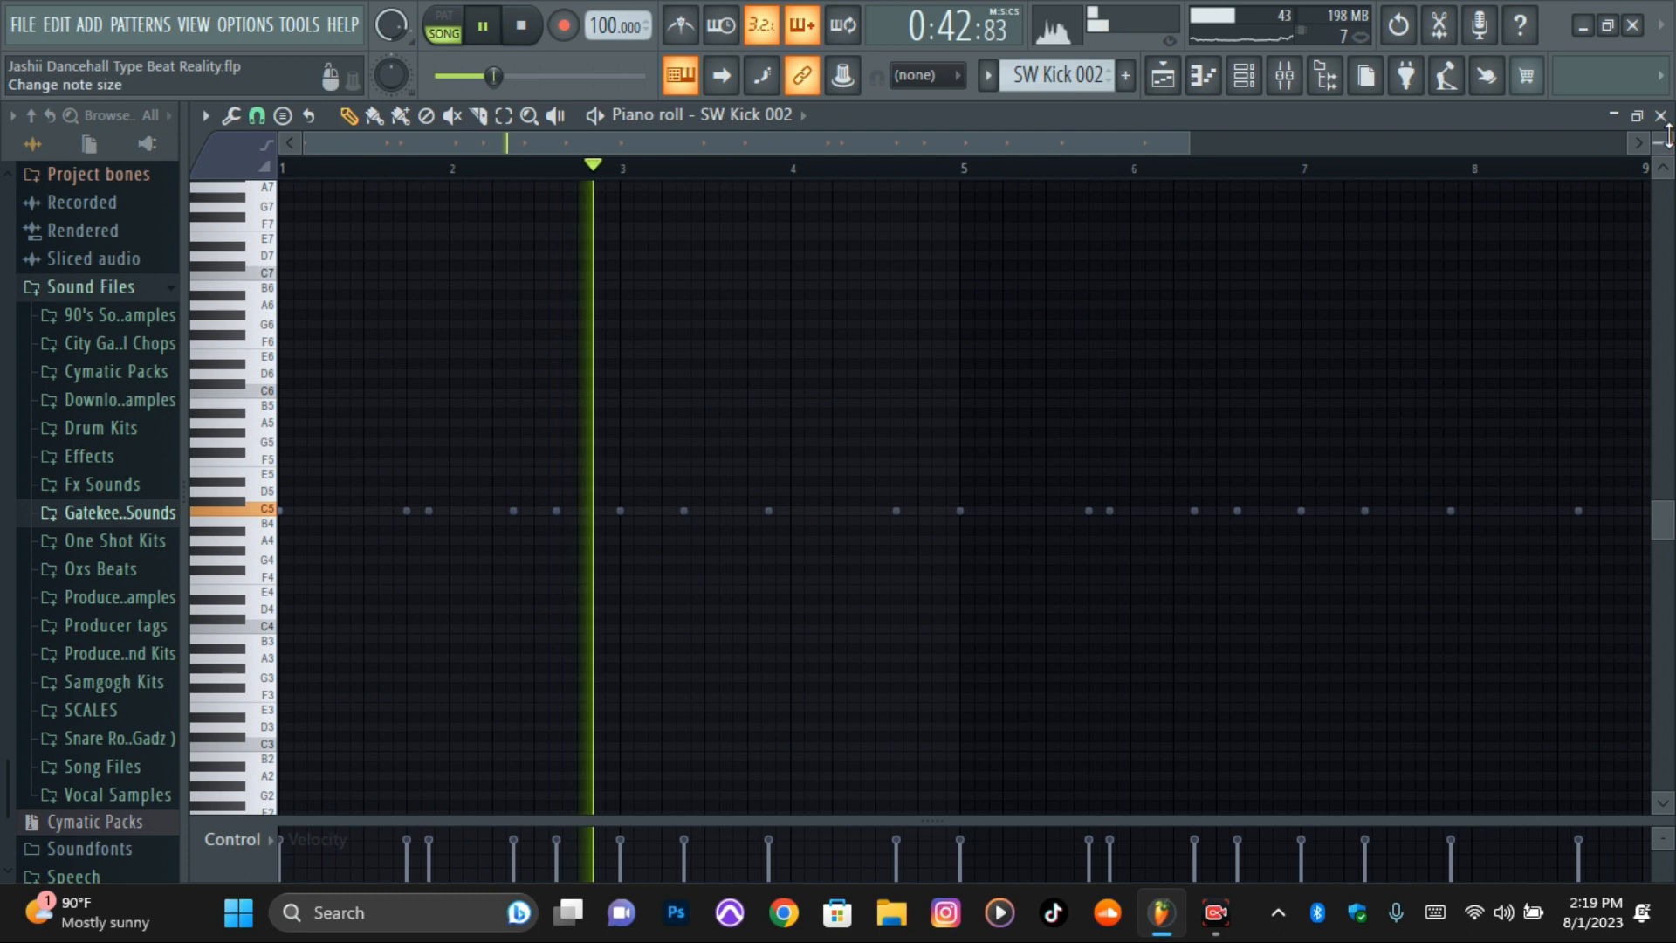
{"action": "left_click_drag", "start_coordinate": [1663, 142], "coordinate": [1663, 134]}
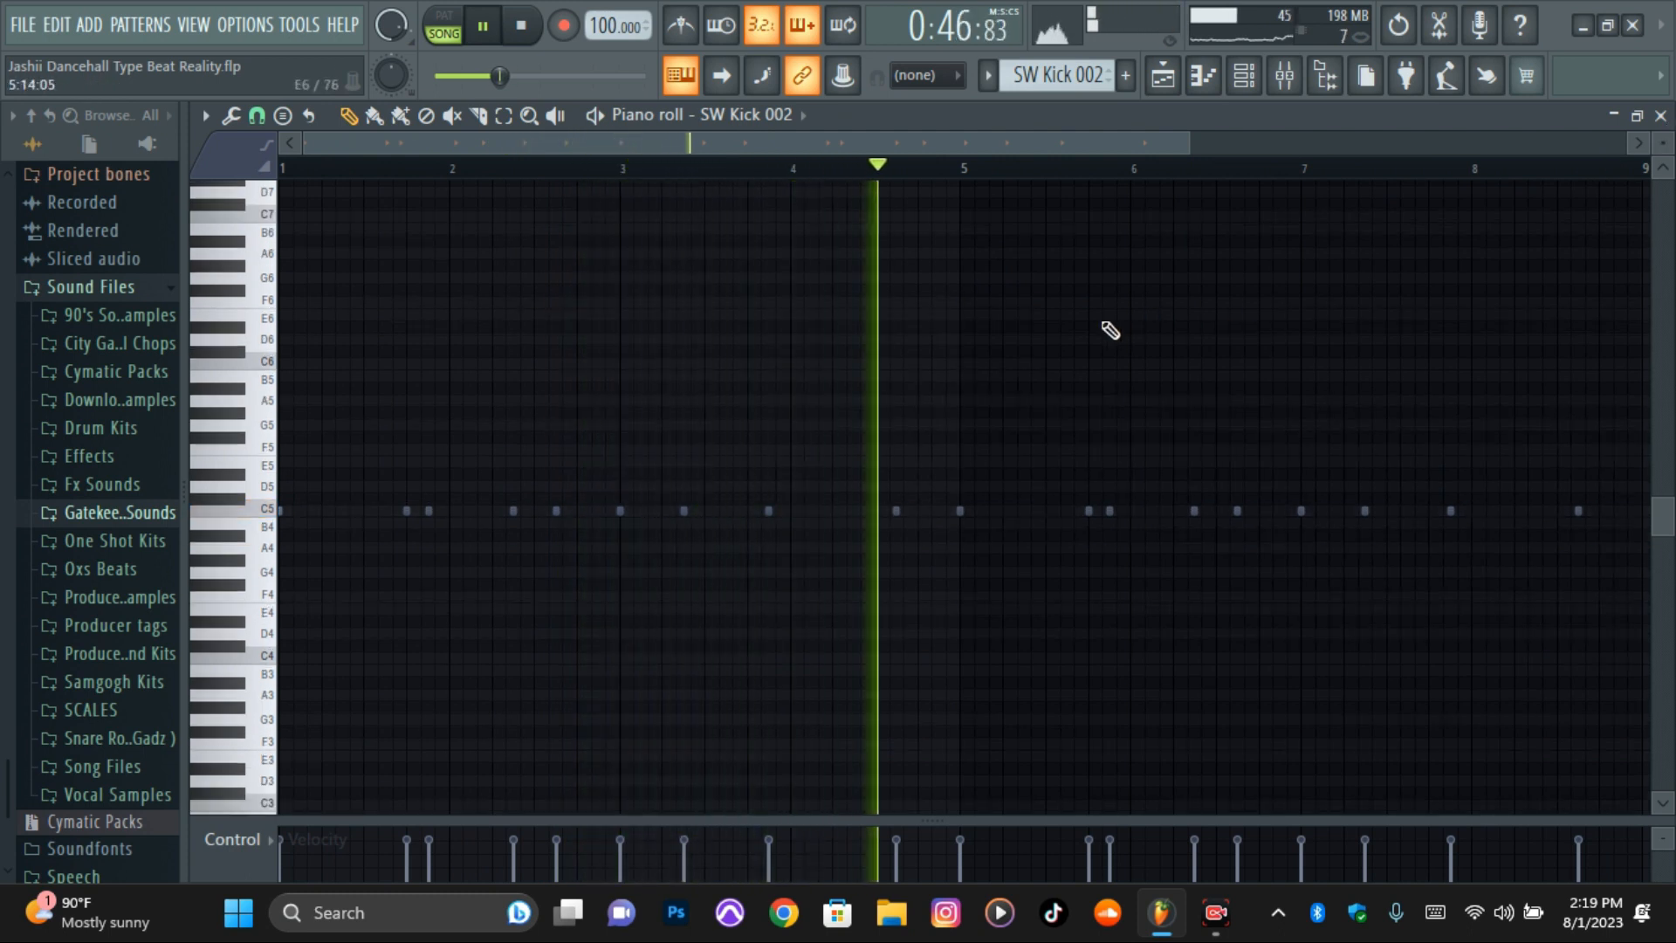
{"action": "key", "text": "space"}
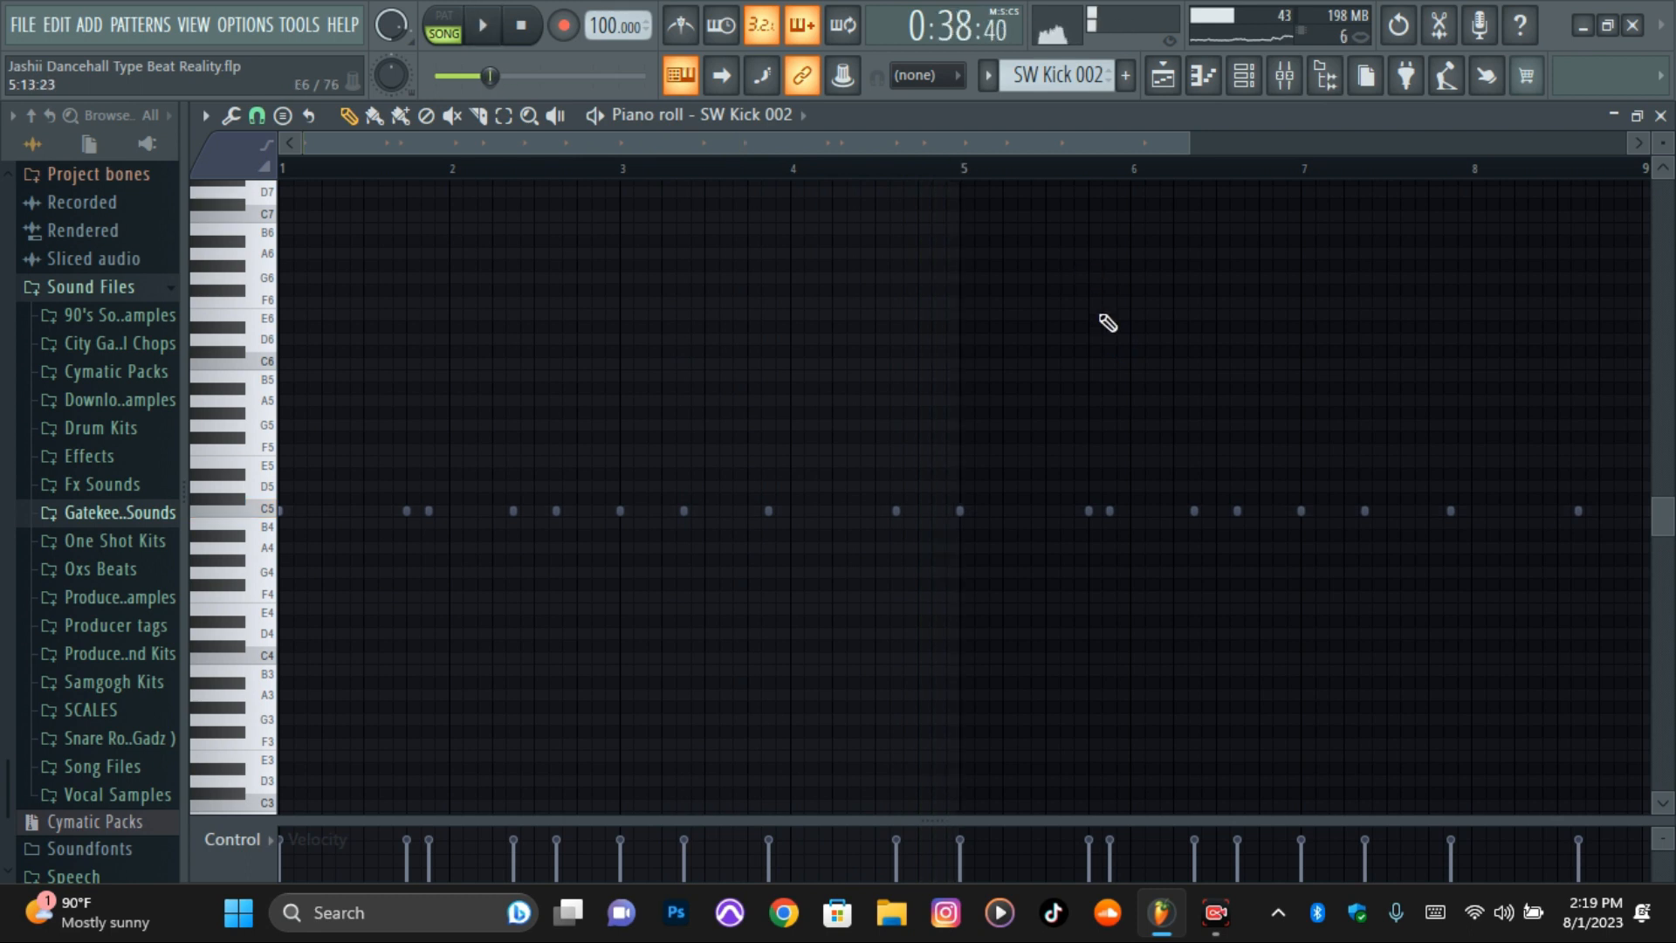
- Return to the playlist and re-enable all of its tracks
{"action": "left_click", "coordinate": [1163, 82]}
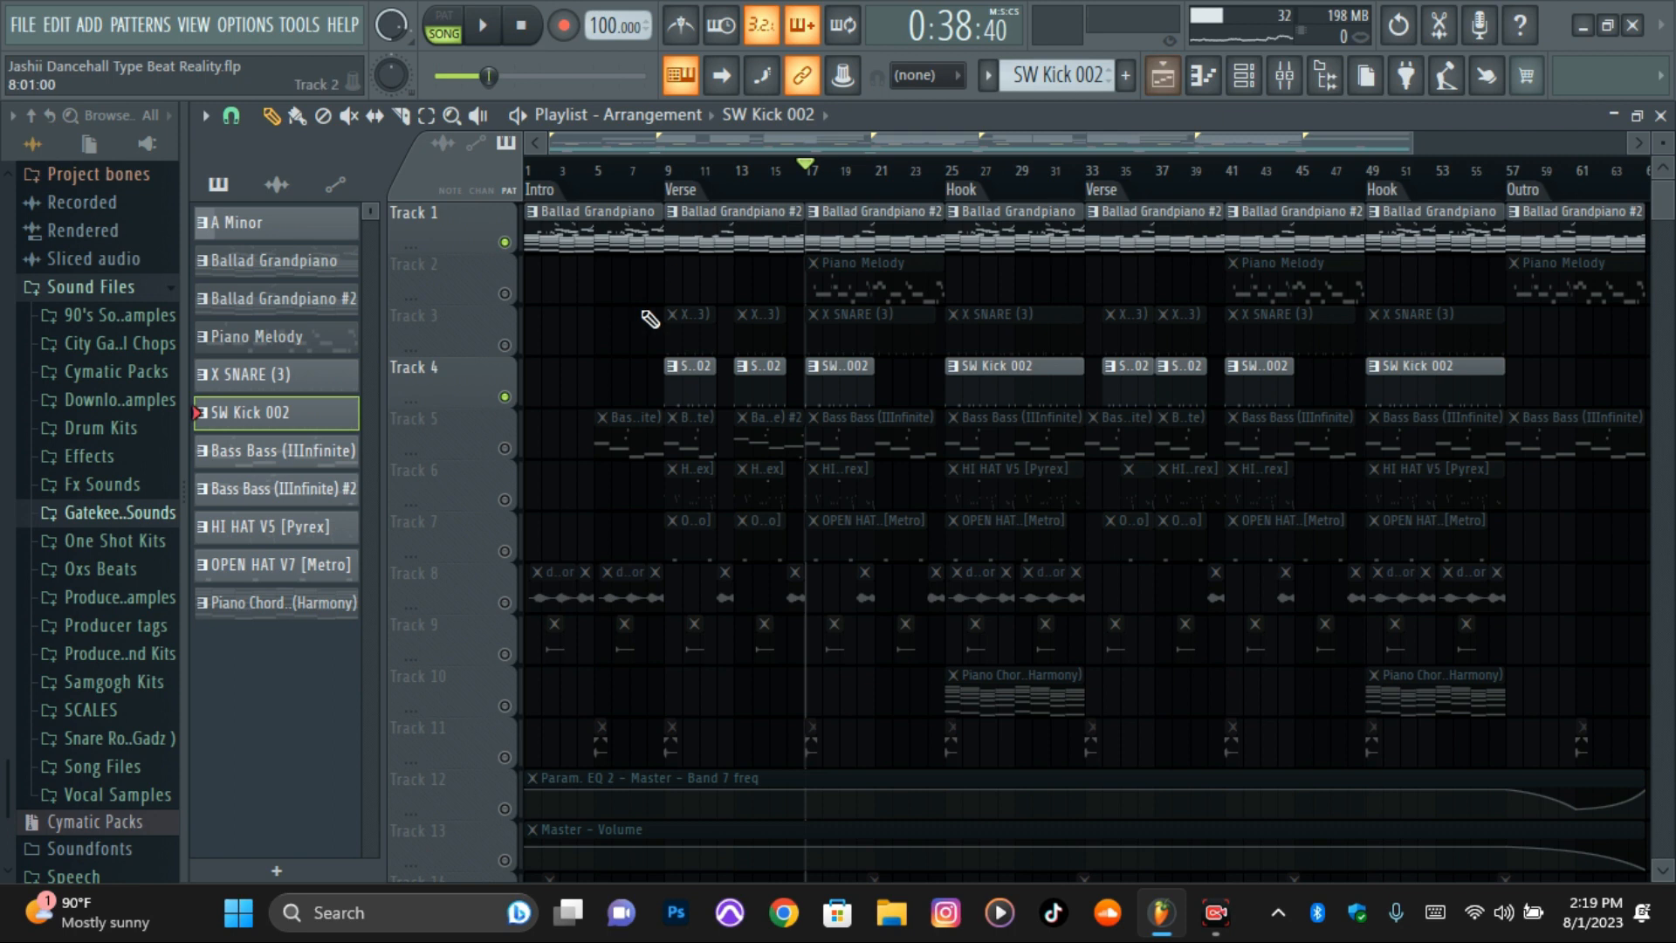
{"action": "right_click", "coordinate": [506, 400]}
{"action": "right_click", "coordinate": [507, 400]}
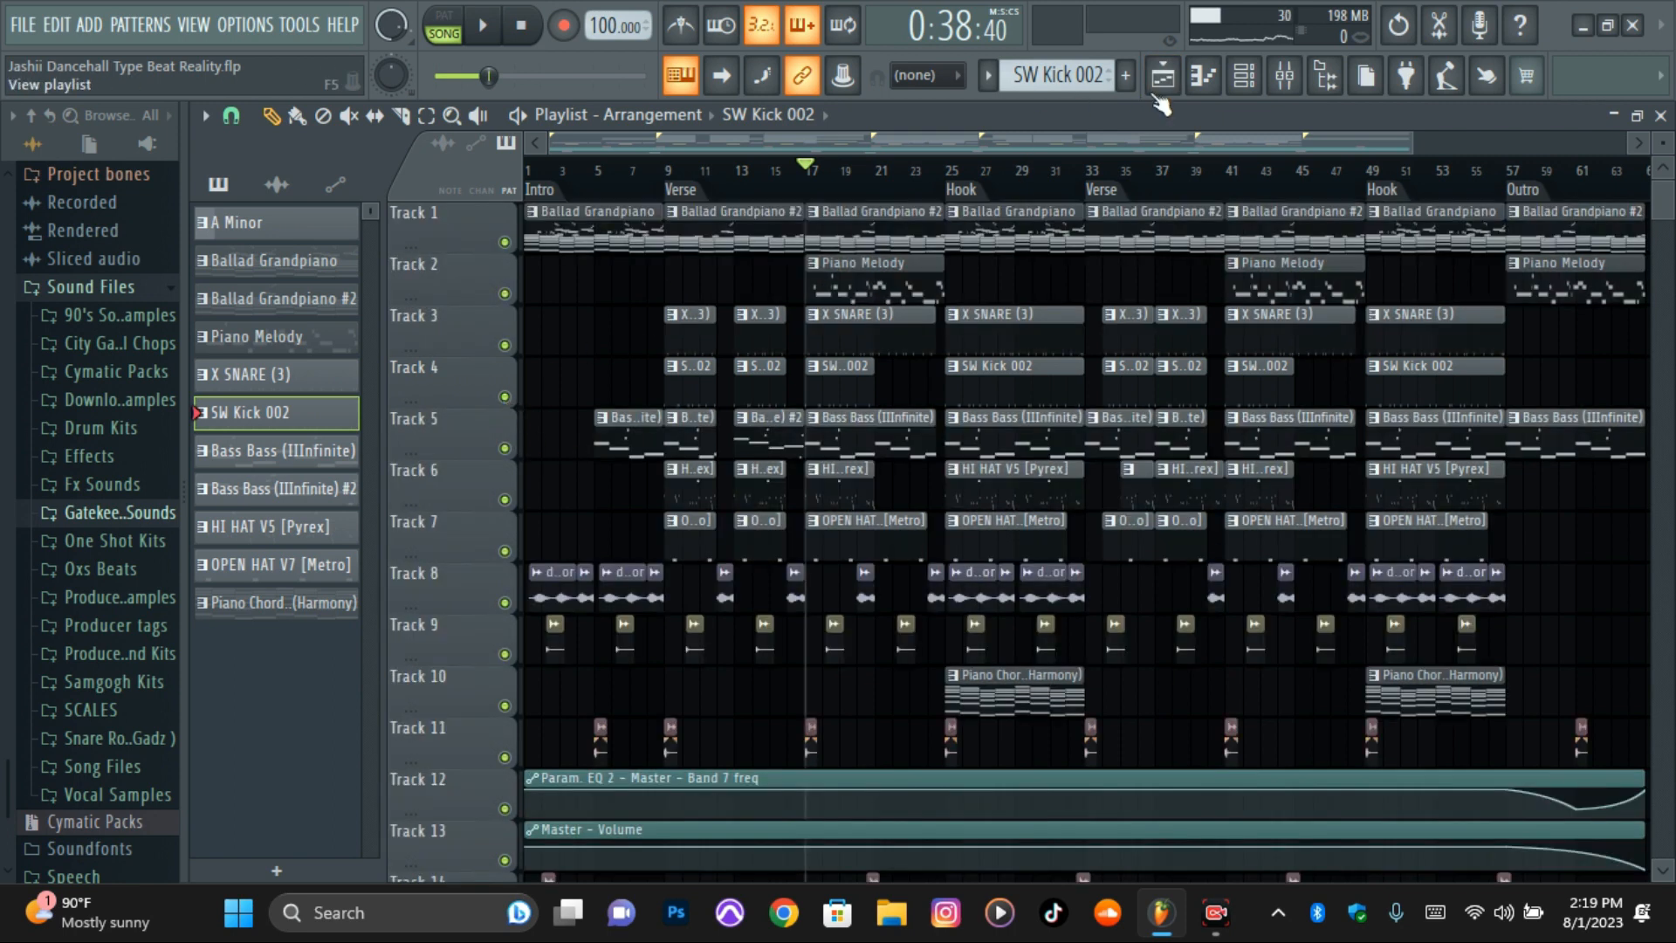
- Show the Bass Bass (IIInfinite) pattern in the piano roll with the Bass Bass (IIInfinite) channel selected
{"action": "left_click", "coordinate": [1164, 79]}
{"action": "left_click", "coordinate": [746, 116]}
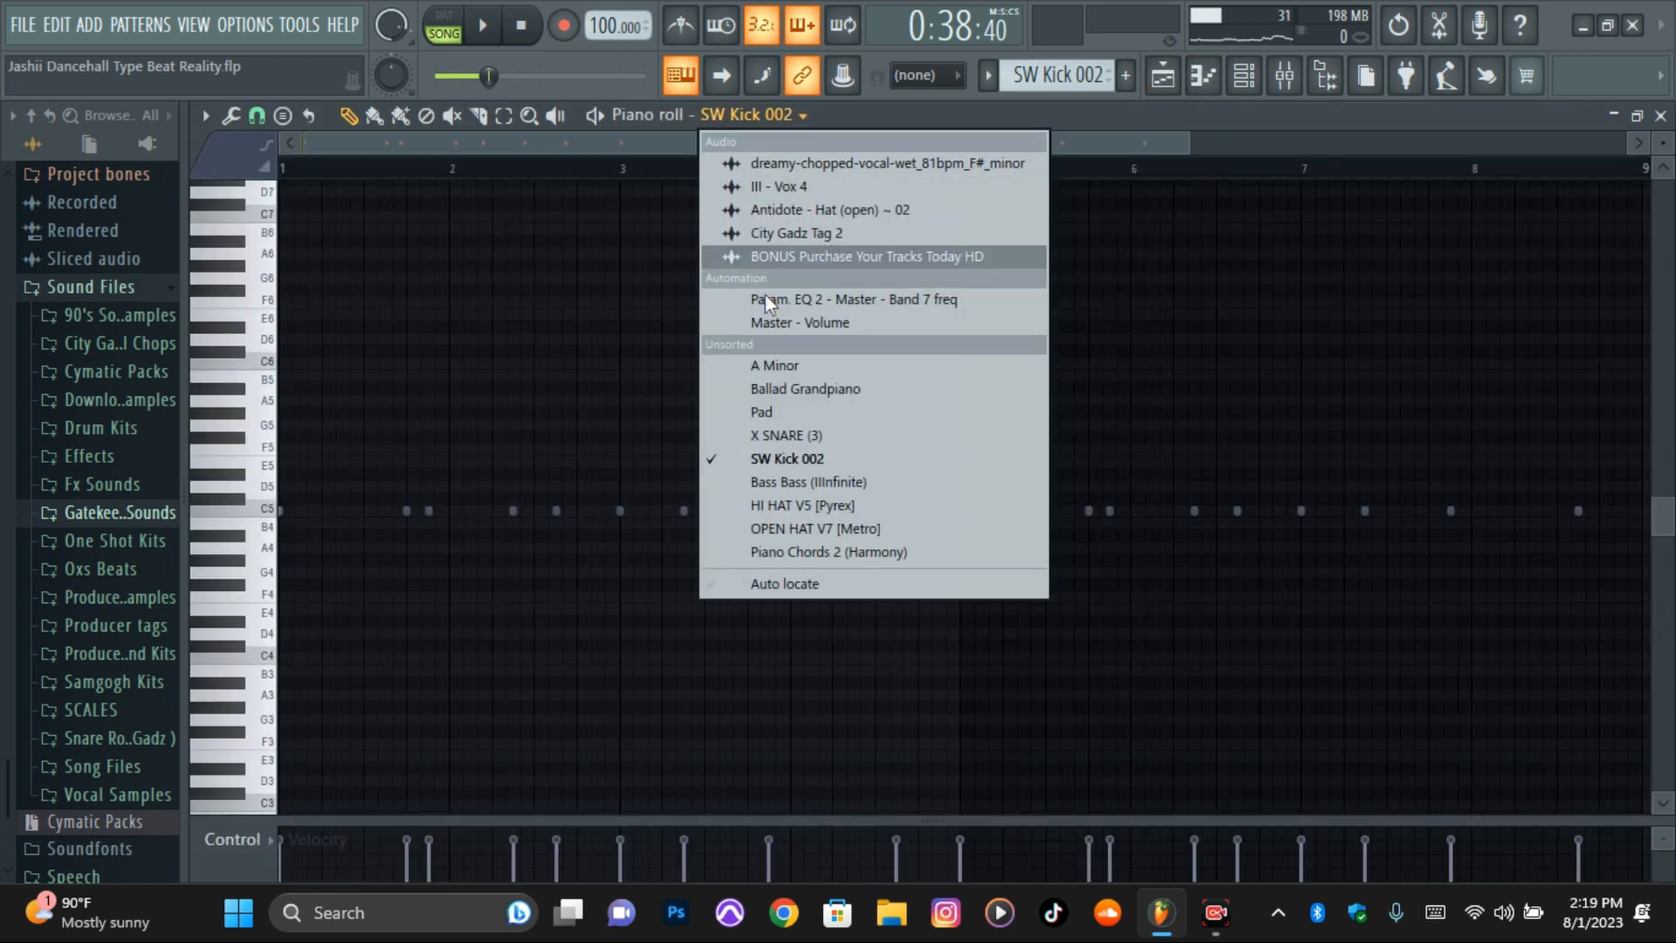
{"action": "left_click", "coordinate": [795, 482]}
{"action": "left_click", "coordinate": [988, 75]}
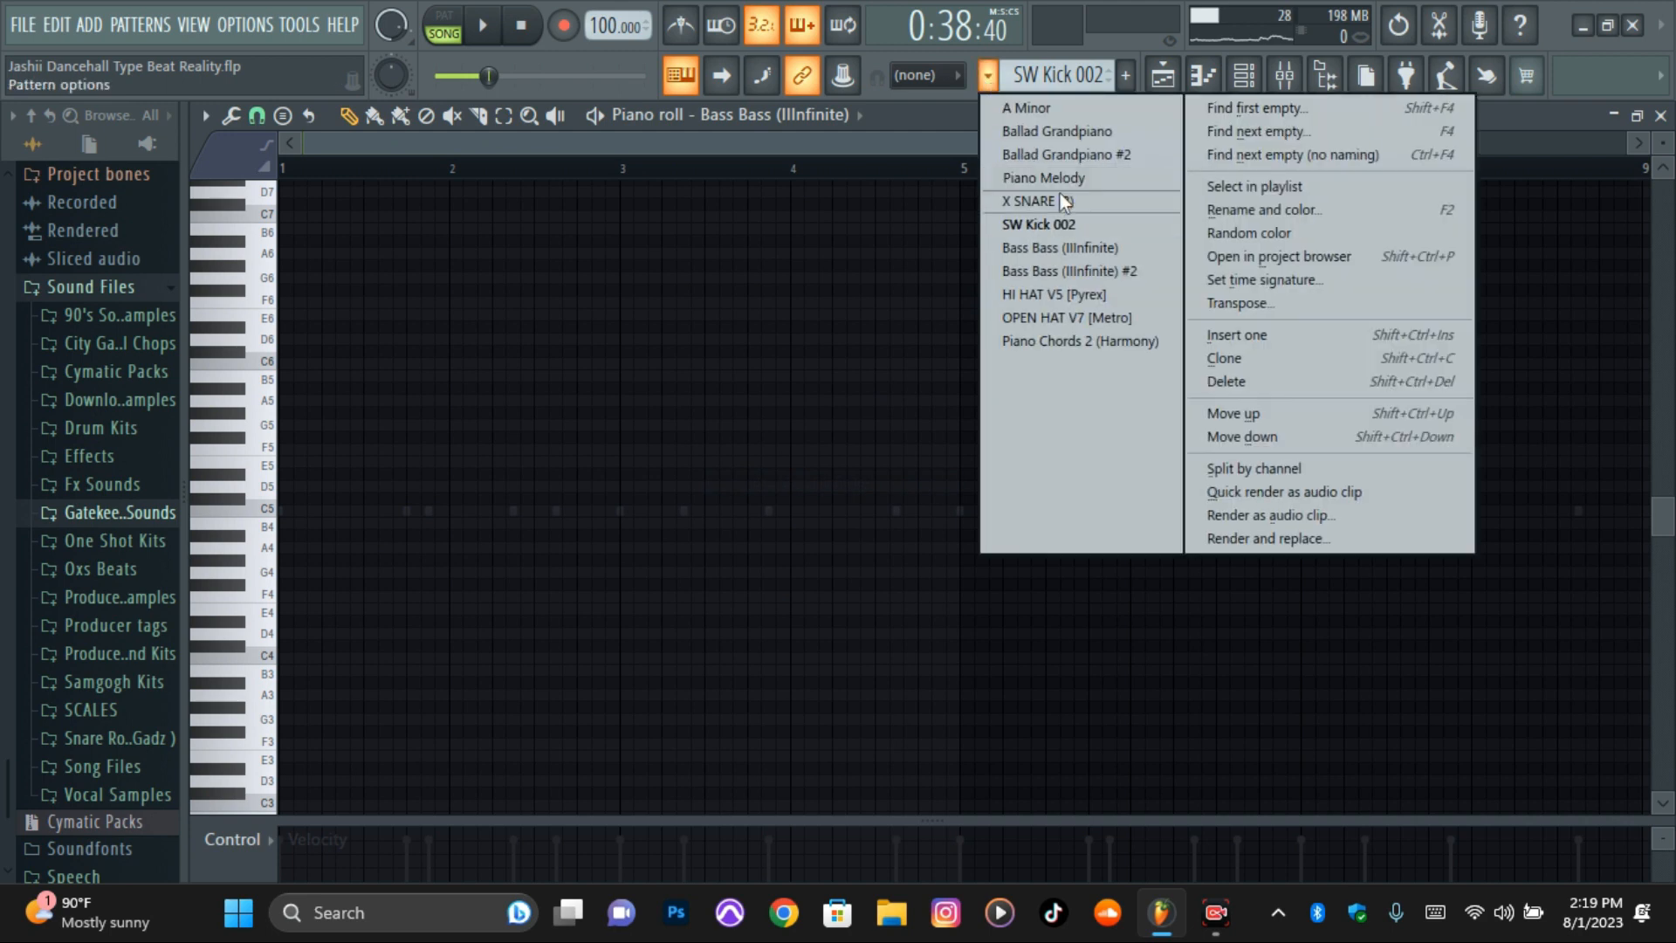
{"action": "left_click", "coordinate": [1060, 246]}
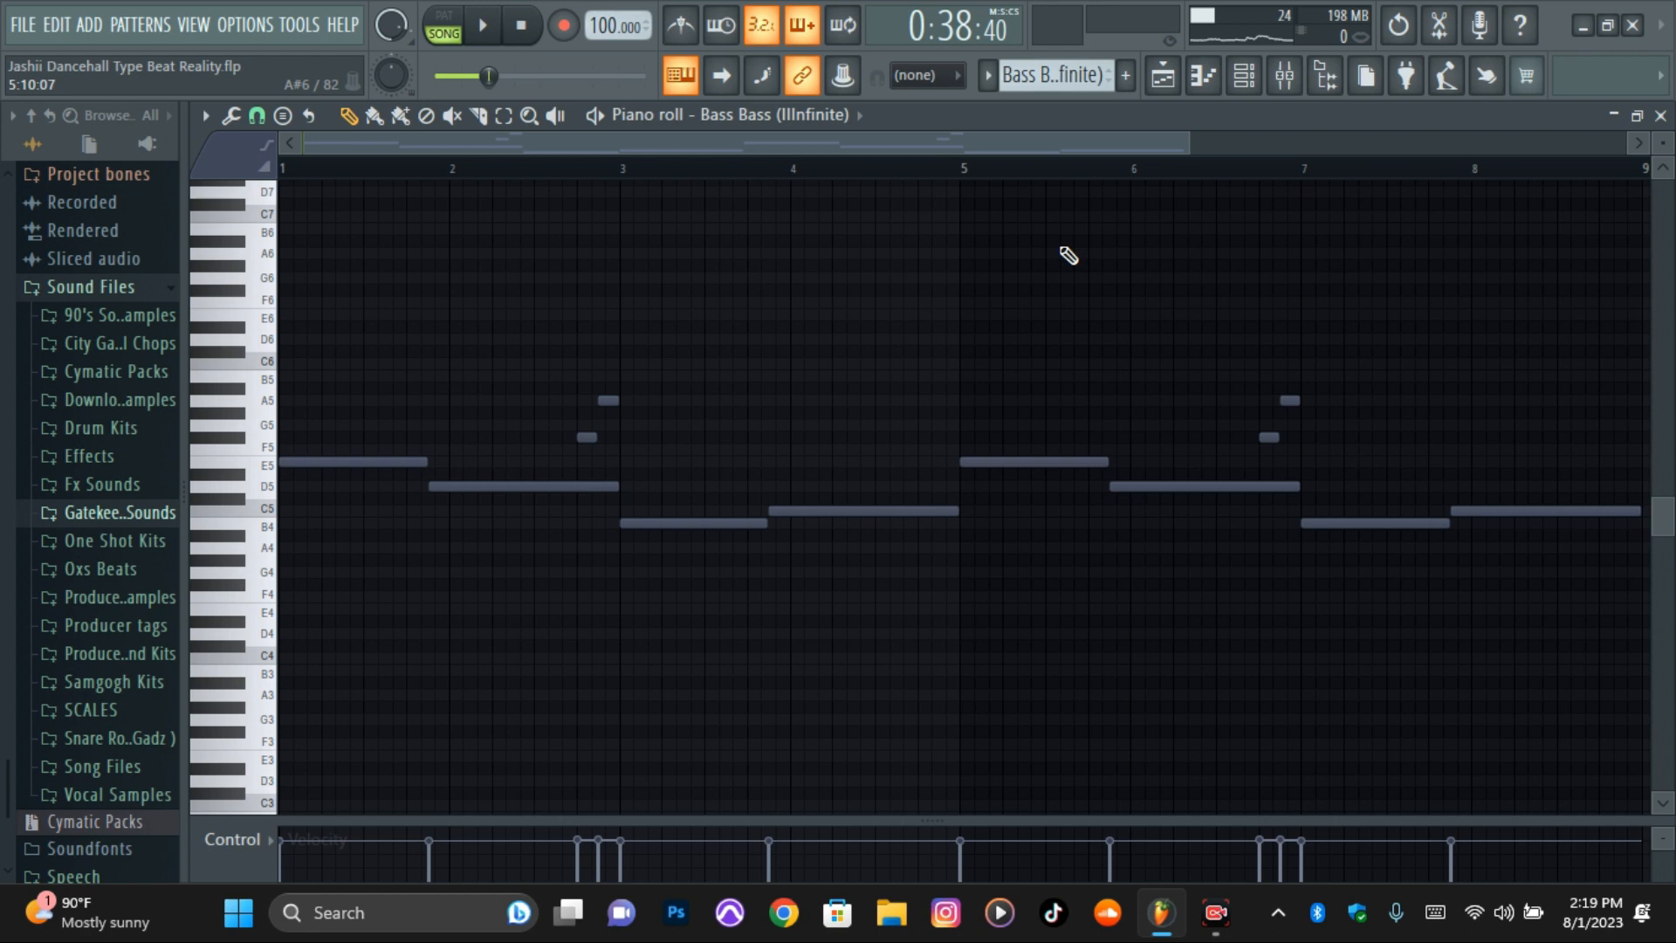
{"action": "scroll", "coordinate": [820, 236], "scroll_direction": "up", "scroll_amount": 3}
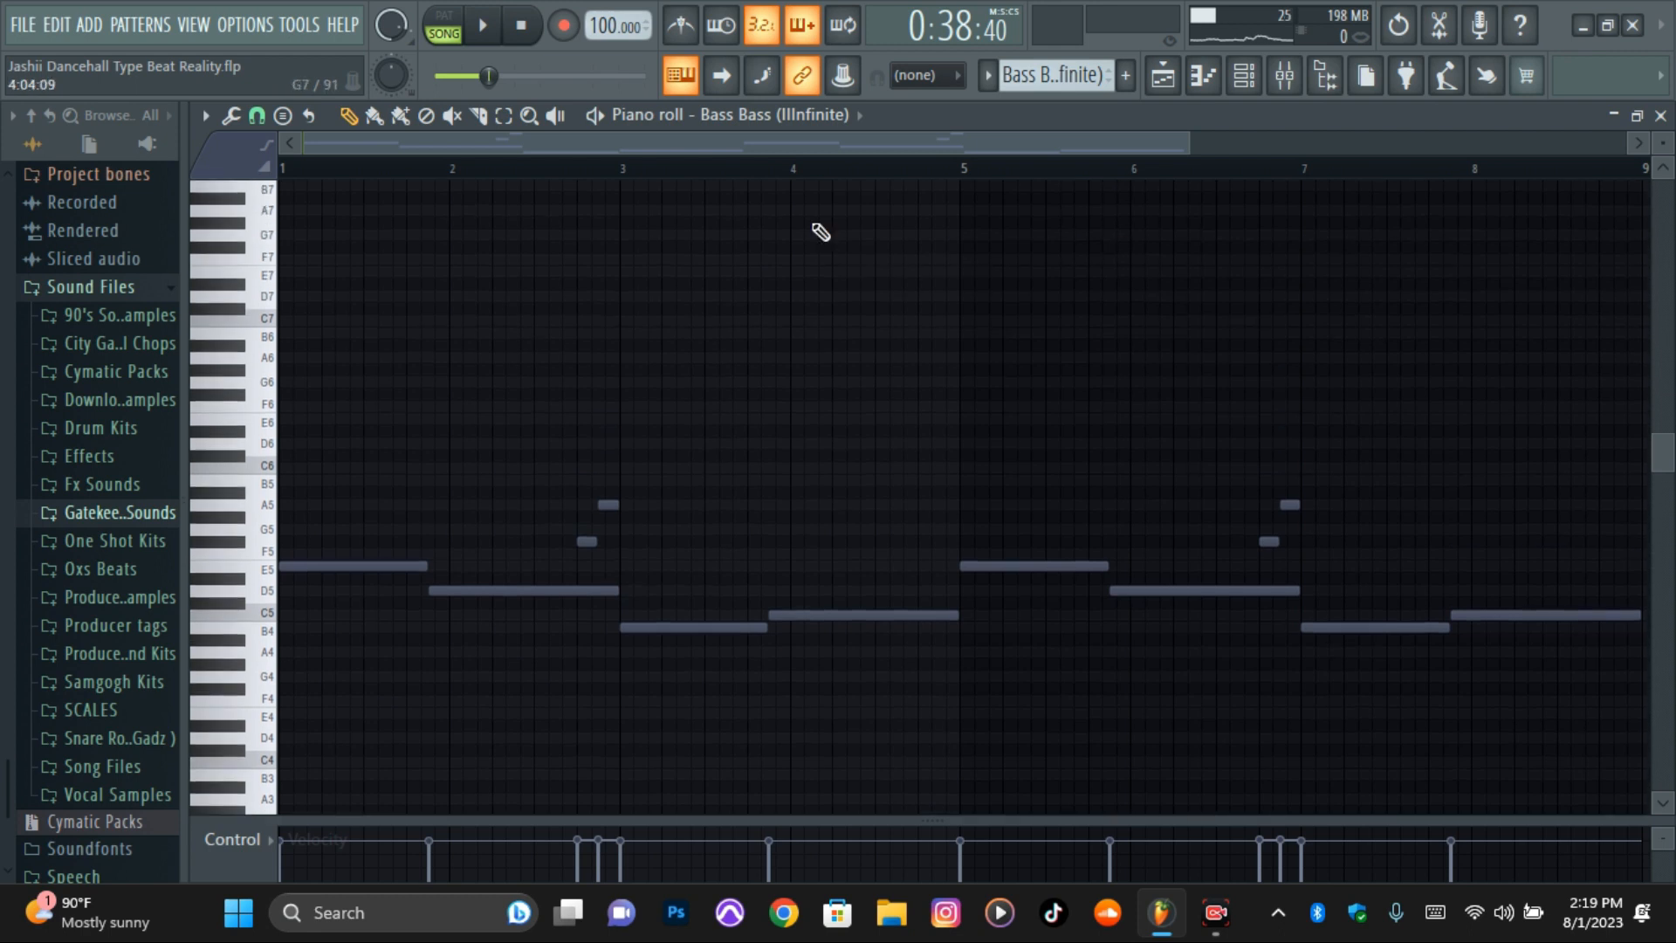
- Browse the Gatekeep Sounds folder to the Bass sounds of its 7K one-shot kit and locate the Bass Bass (IIInfinite) sample
{"action": "left_click", "coordinate": [100, 515]}
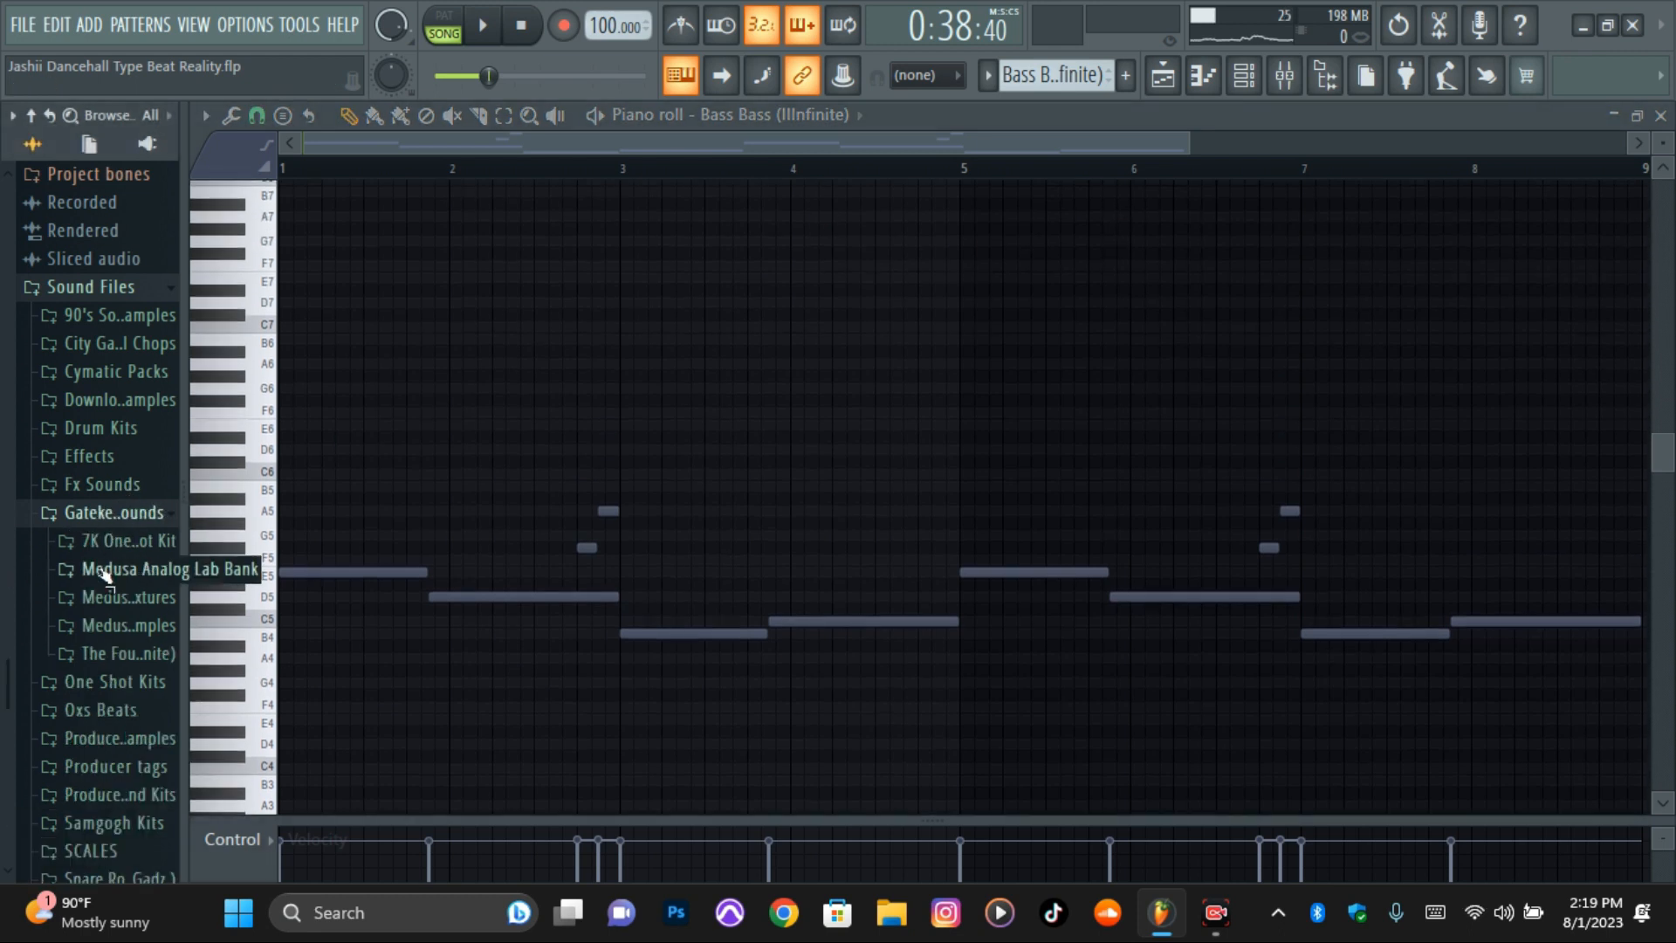
{"action": "left_click", "coordinate": [105, 552]}
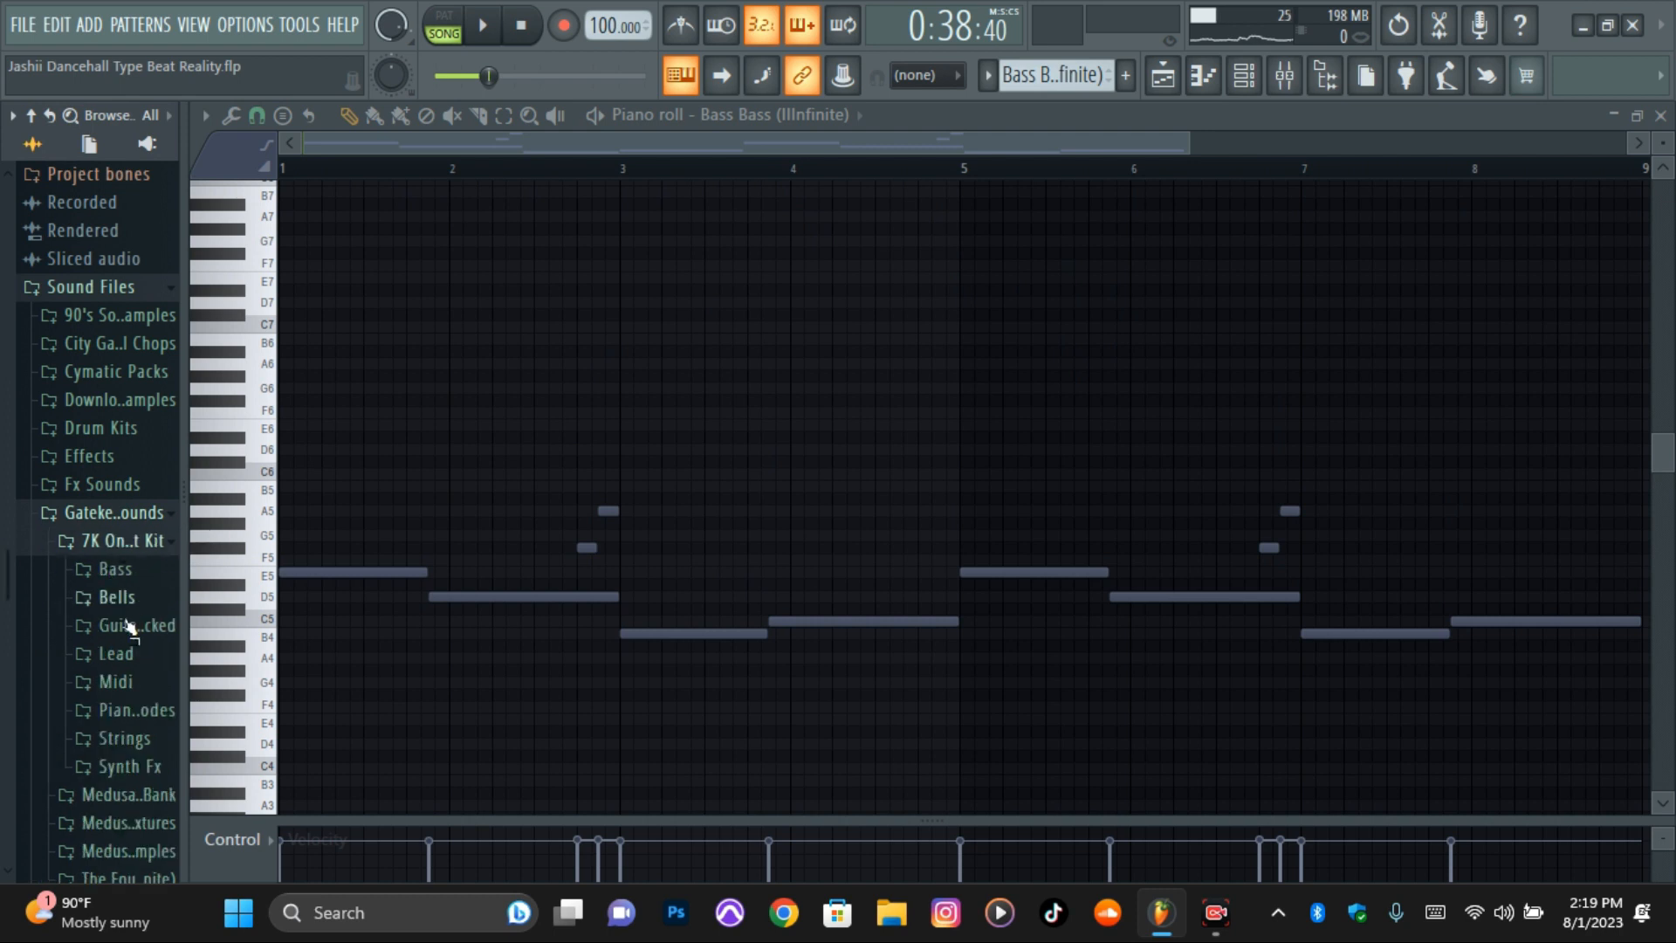
{"action": "left_click", "coordinate": [112, 569]}
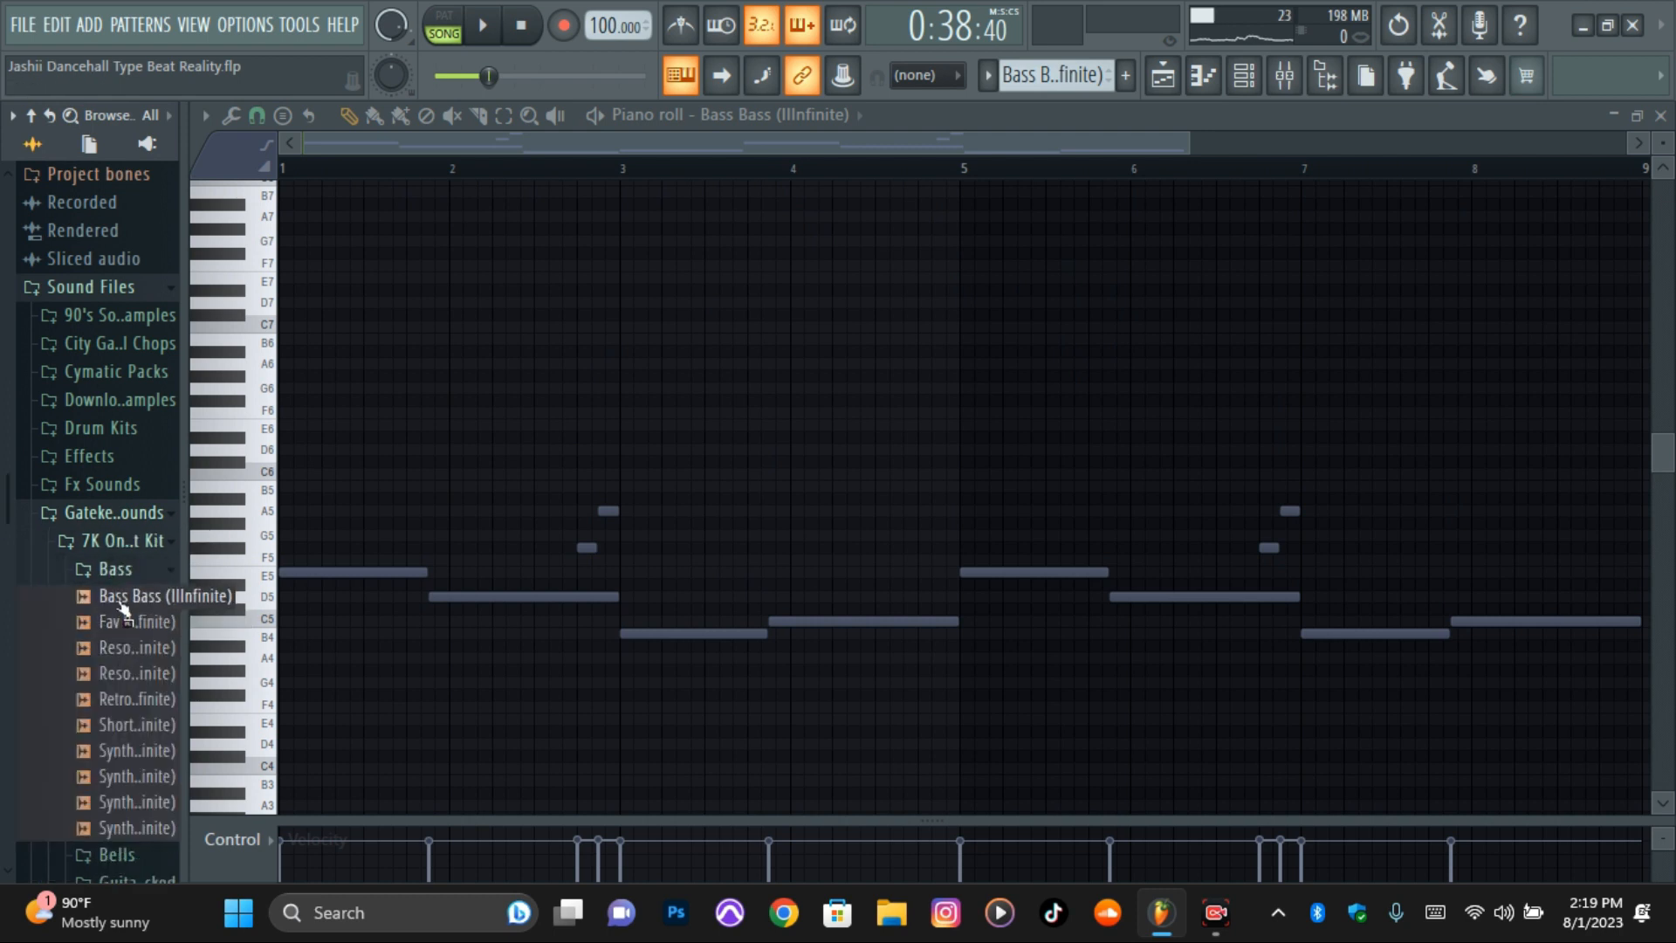
{"action": "left_click", "coordinate": [112, 516]}
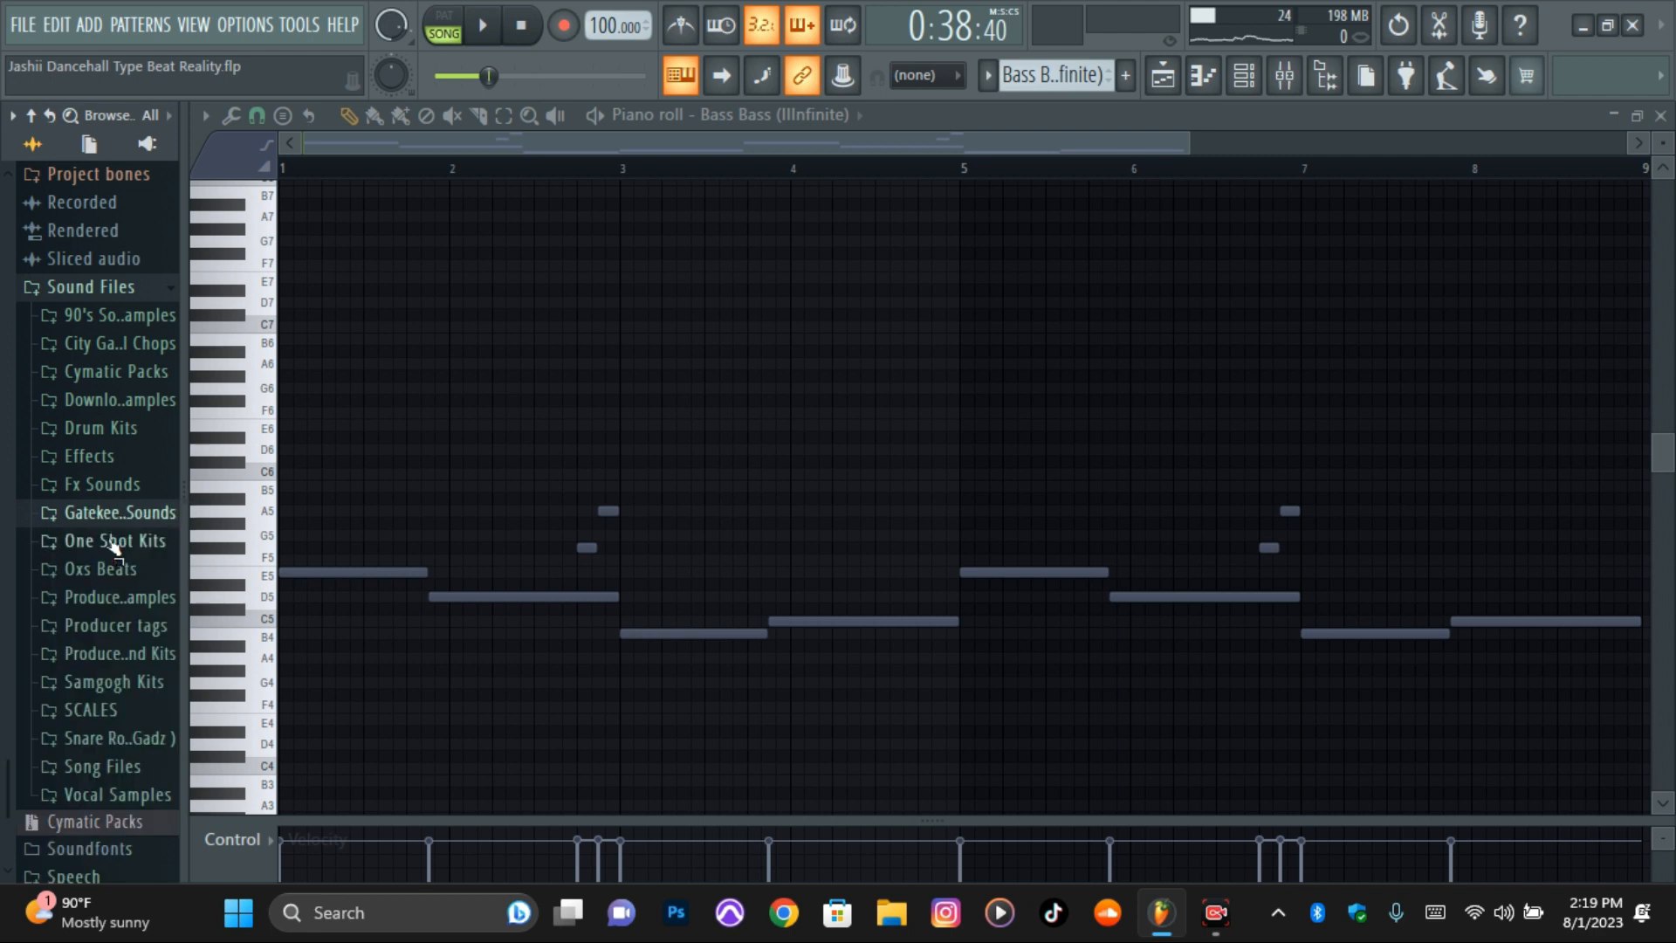
{"action": "left_click", "coordinate": [128, 517]}
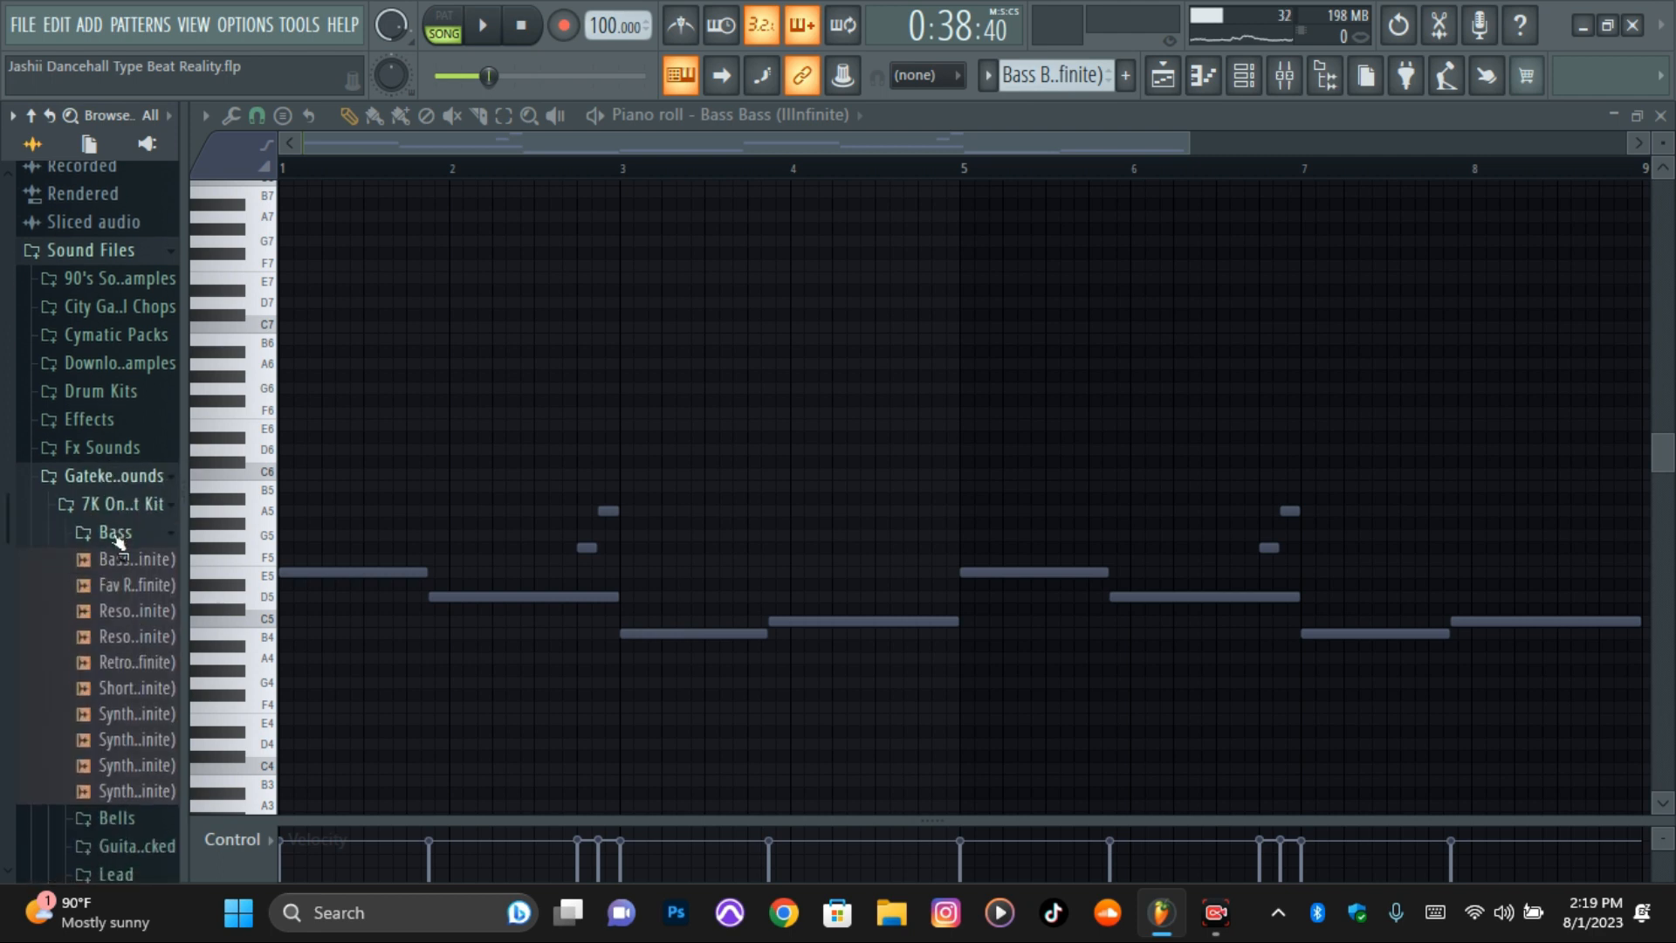
{"action": "left_click", "coordinate": [116, 536]}
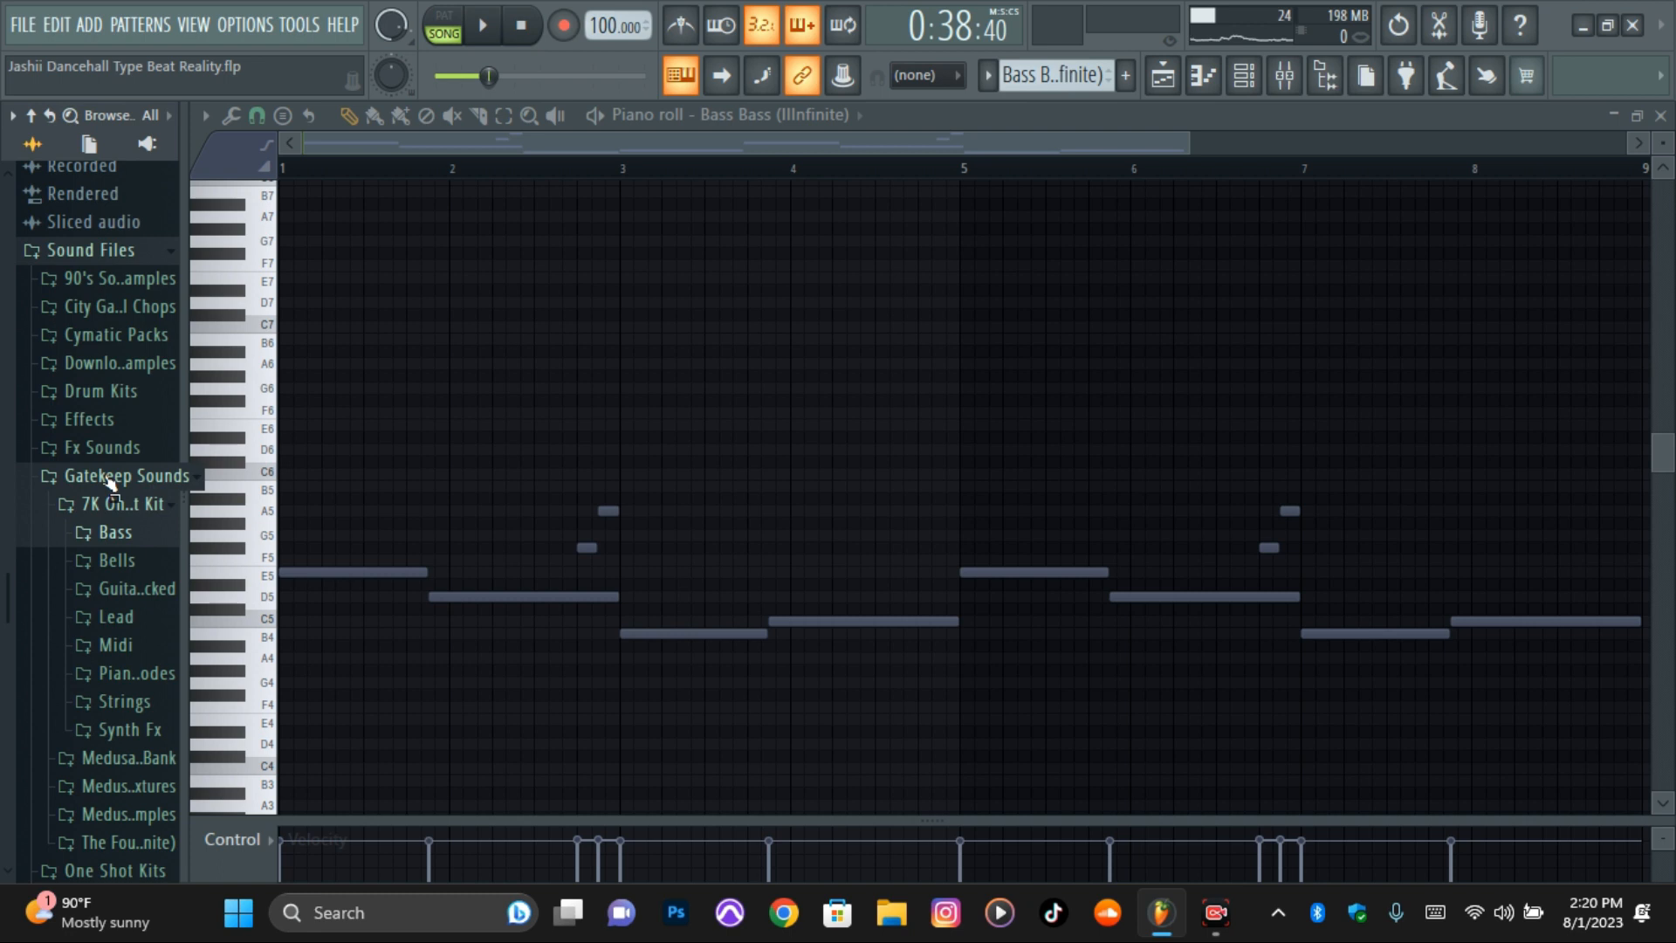
- Check the channel rack, then play the Bass Bass (IIInfinite) pattern in pattern mode with its notes enlarged in the piano roll, and stop
{"action": "left_click", "coordinate": [1244, 75]}
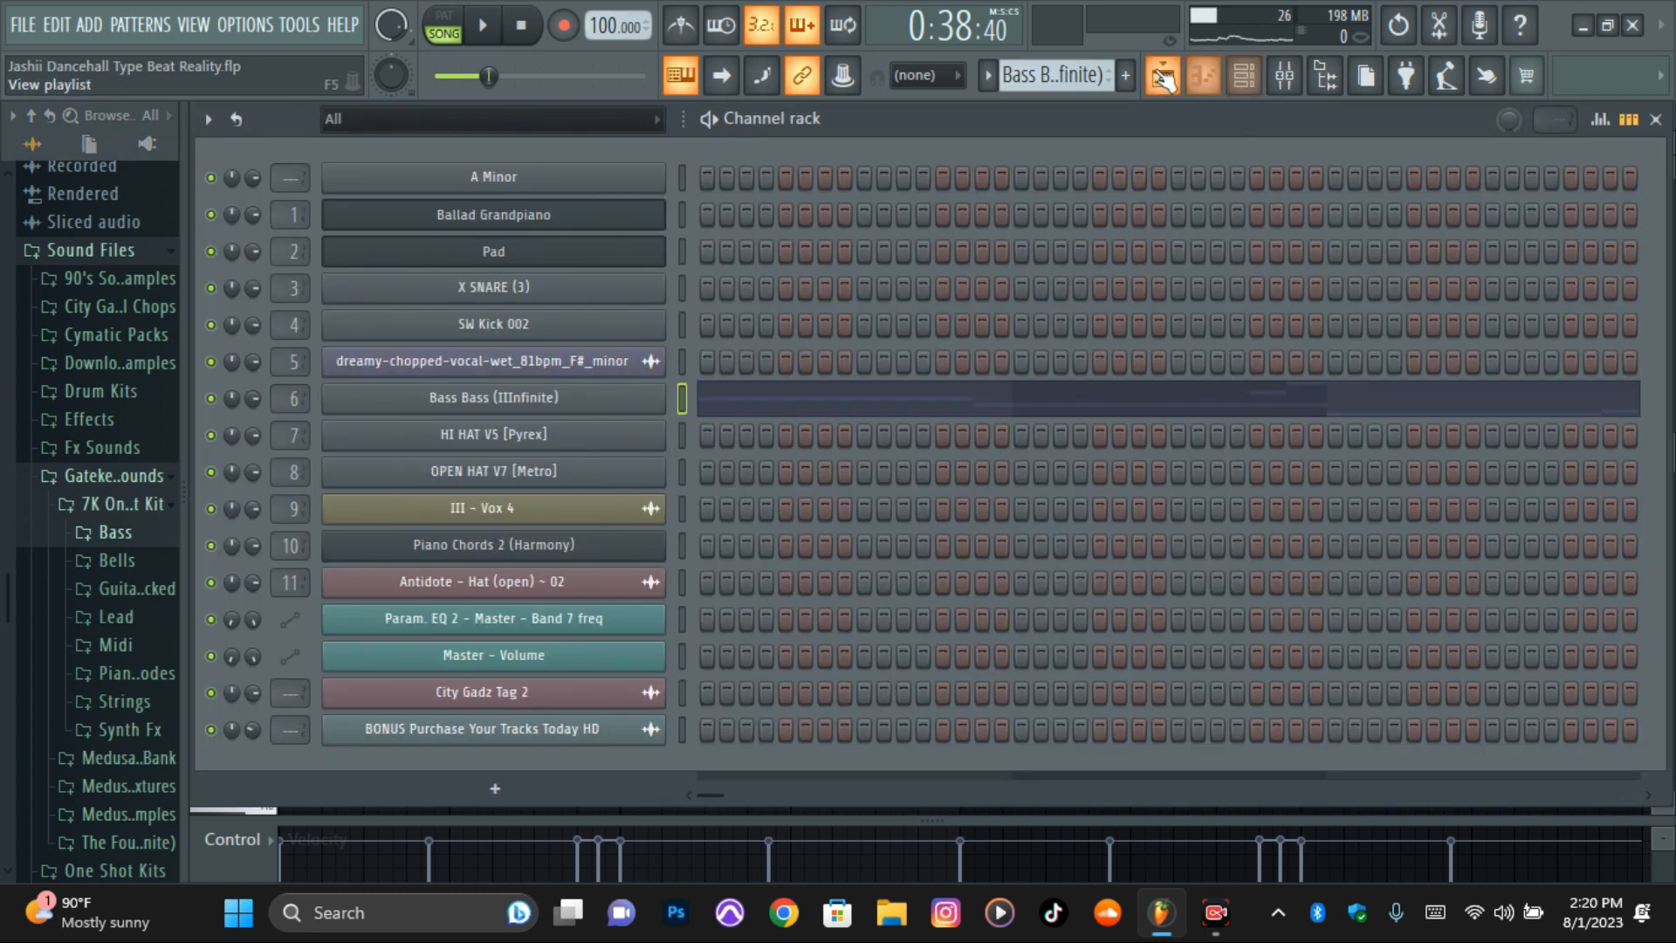
{"action": "left_click", "coordinate": [1203, 75]}
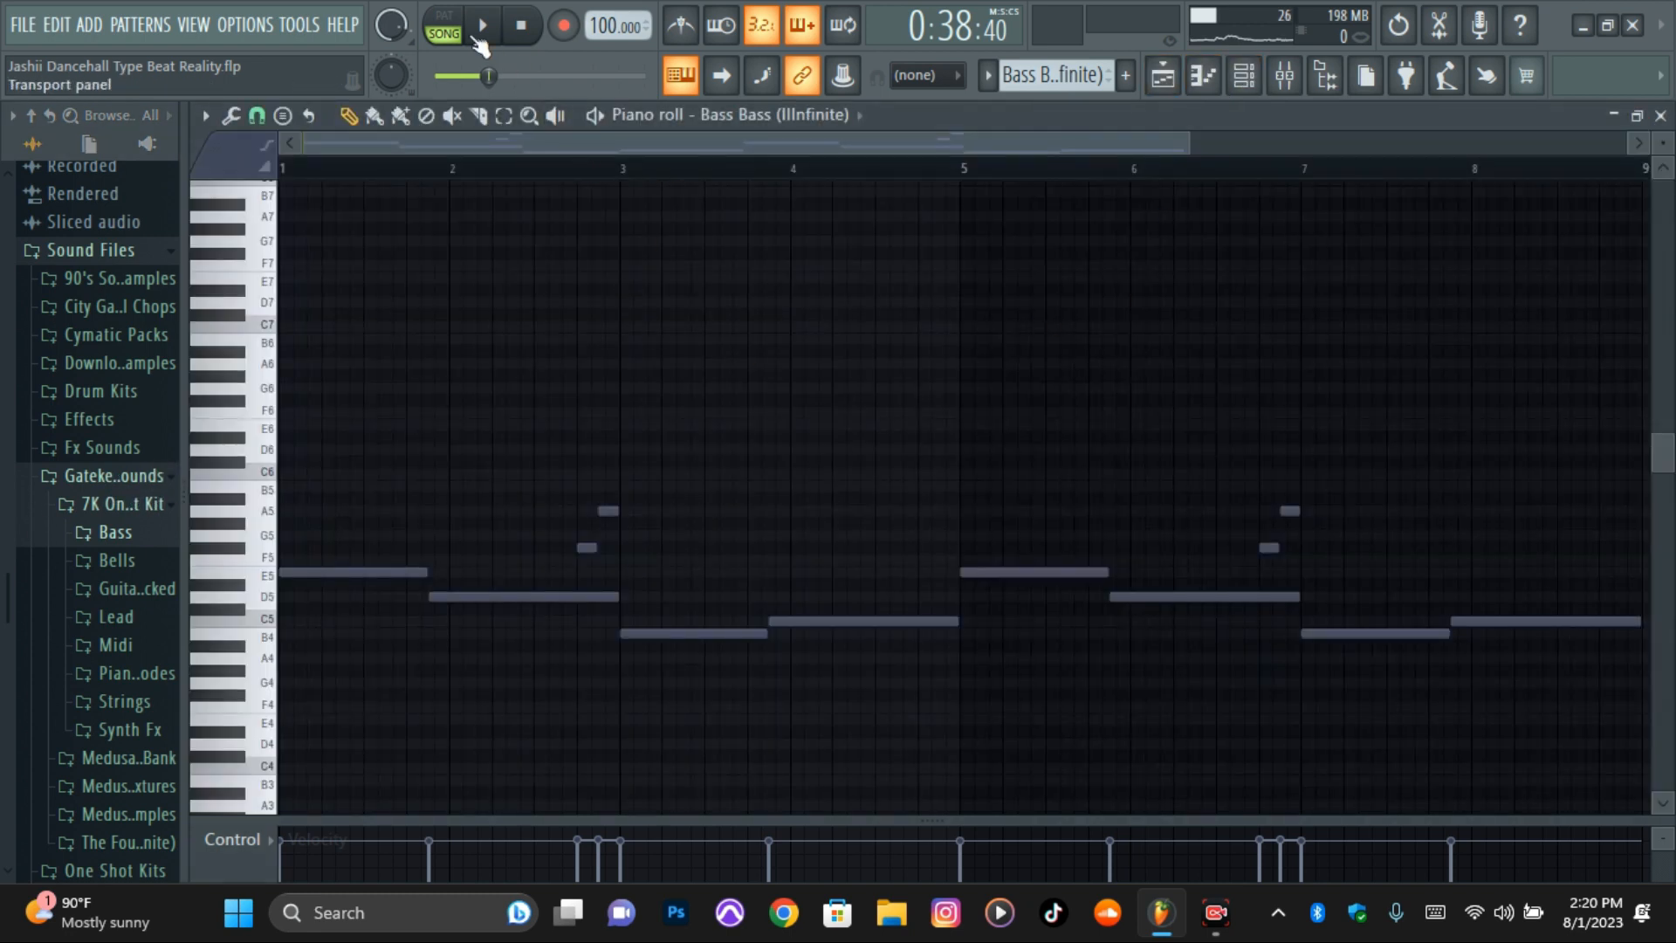
{"action": "key", "text": "l"}
{"action": "left_click_drag", "start_coordinate": [1663, 144], "coordinate": [1662, 129]}
{"action": "mouse_move", "coordinate": [1026, 145]}
{"action": "left_mouse_down"}
{"action": "mouse_move", "coordinate": [1264, 139]}
{"action": "mouse_move", "coordinate": [1024, 144]}
{"action": "left_mouse_up"}
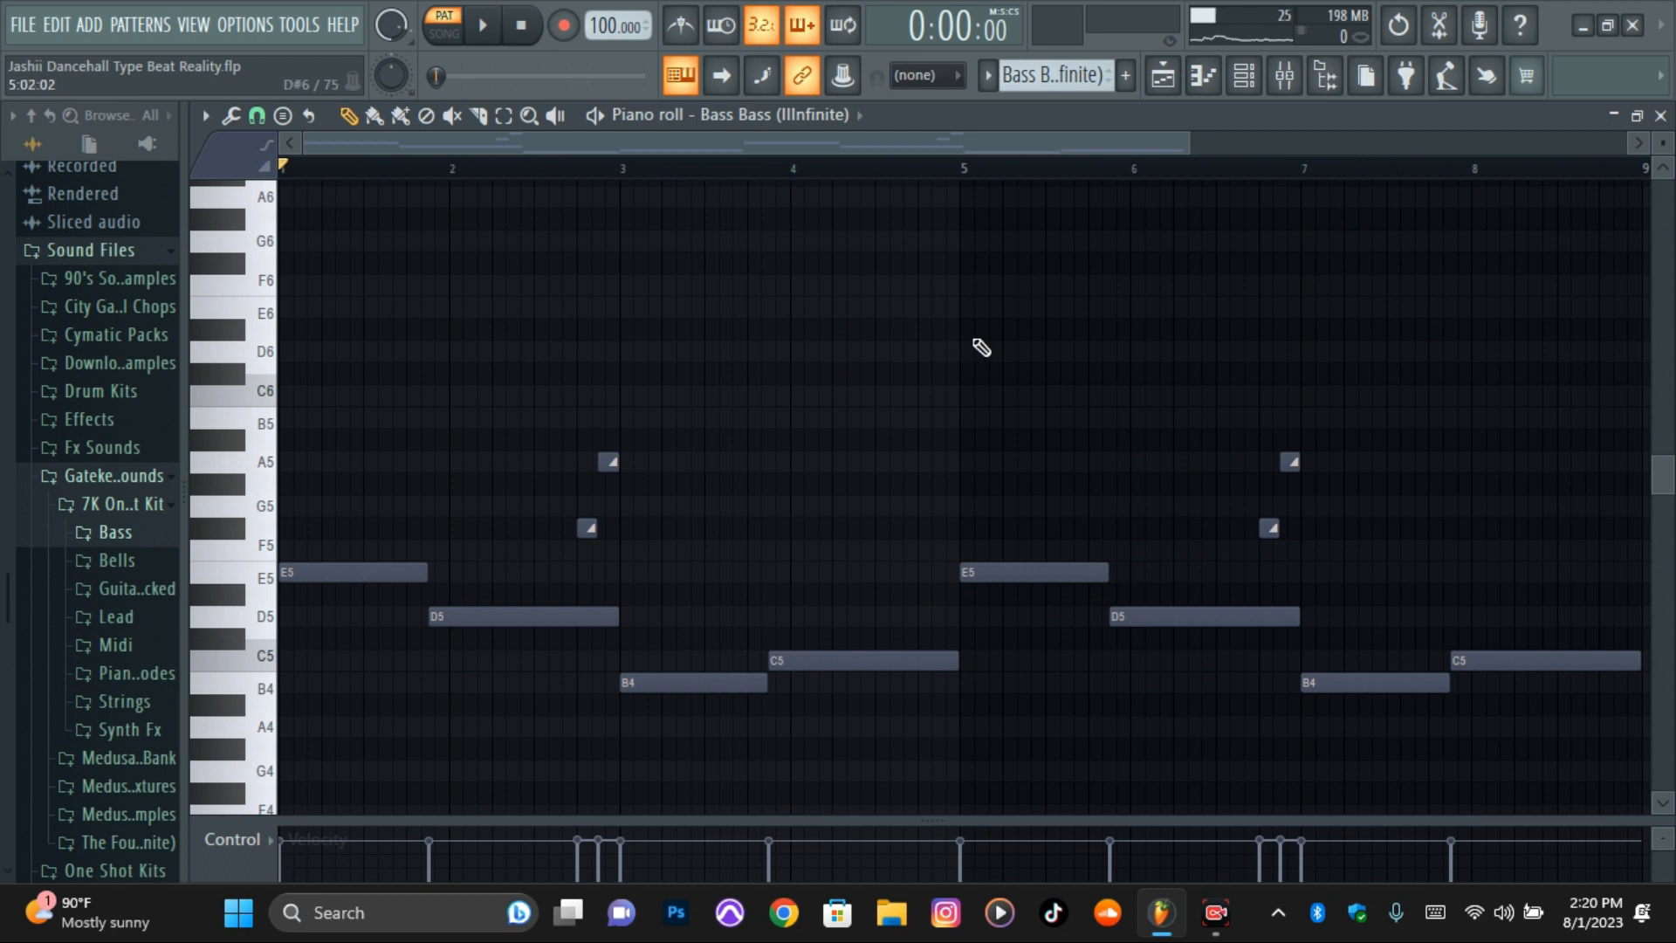
{"action": "key", "text": "space"}
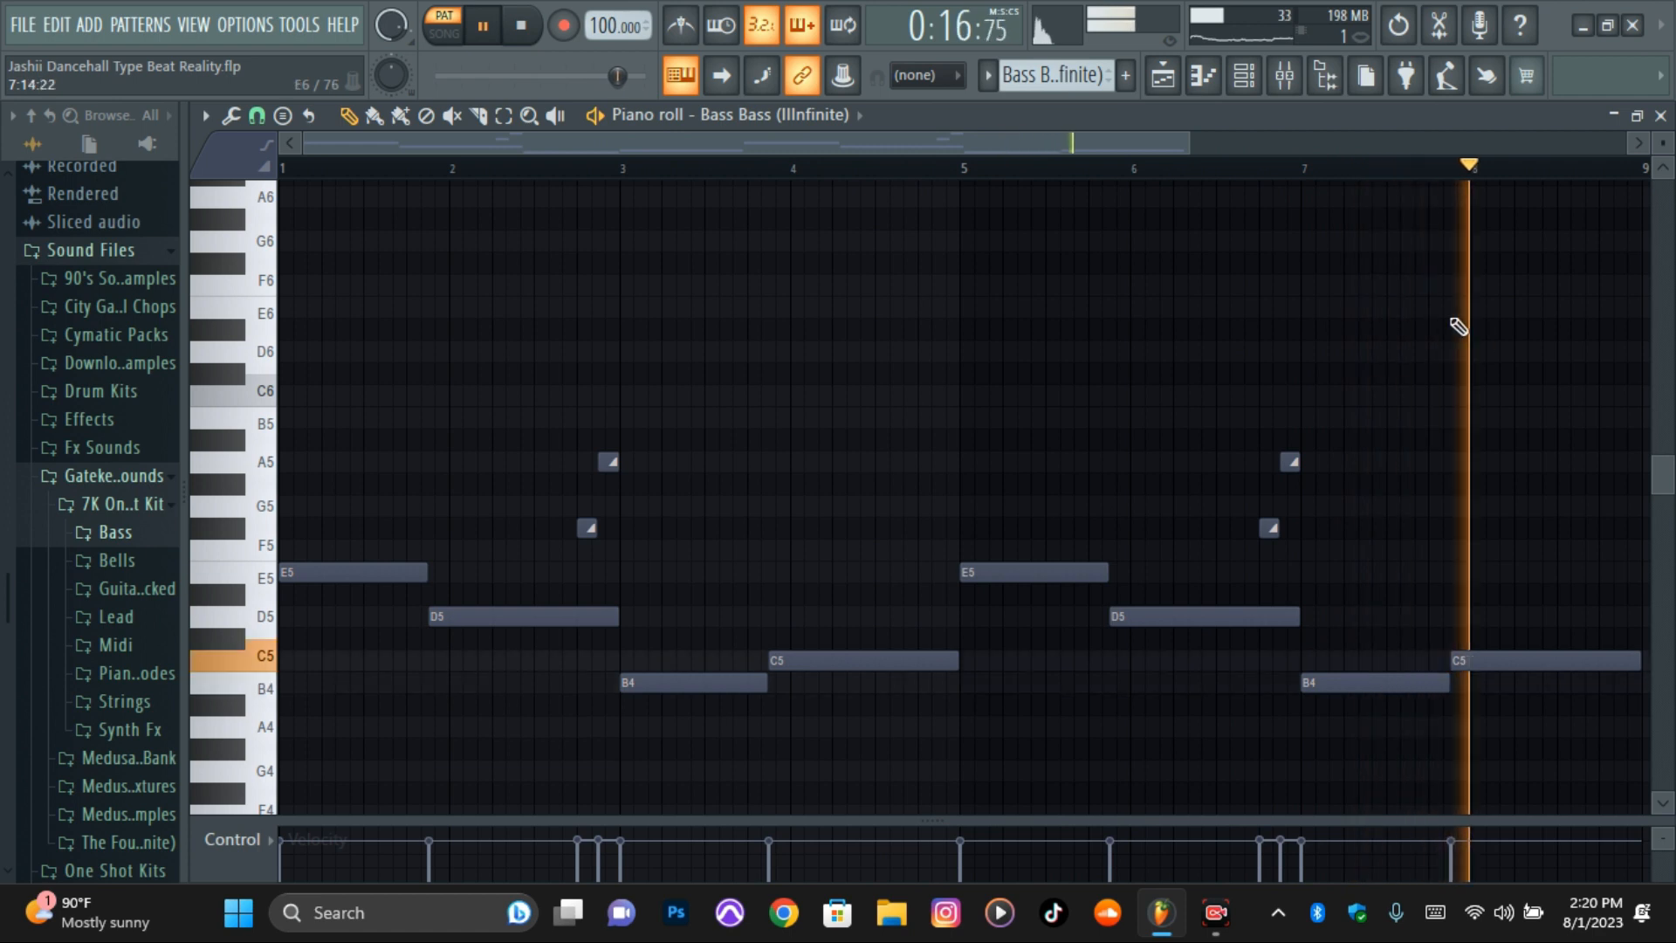
{"action": "key", "text": "space"}
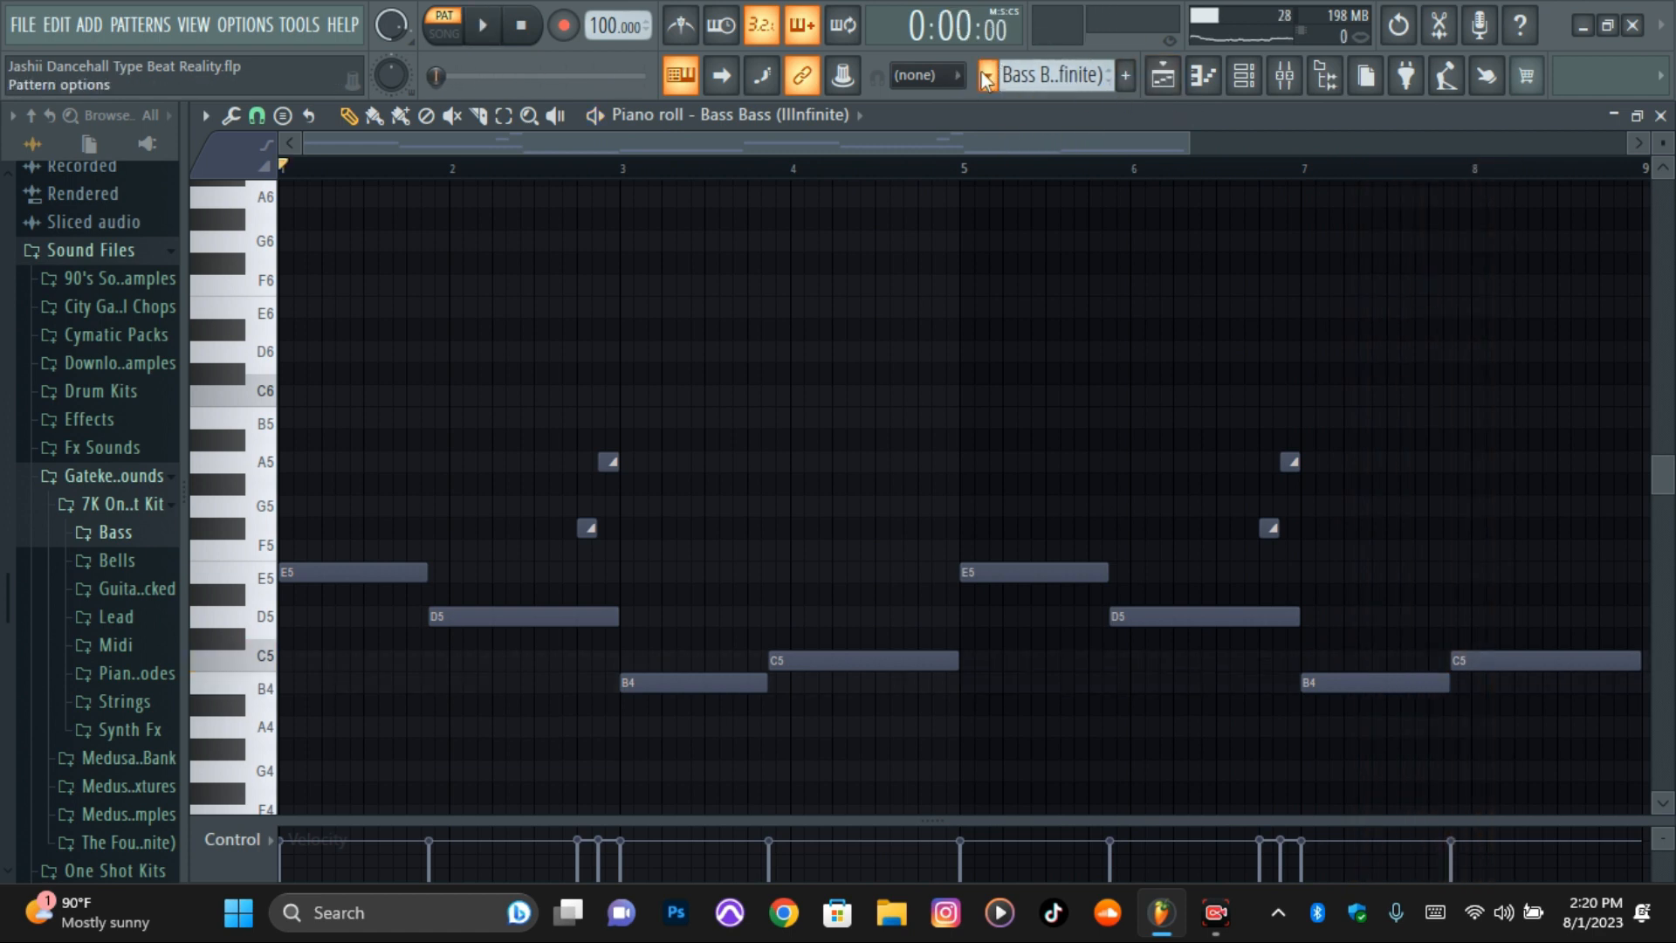
- Switch to the Bass Bass (IIInfinite) #2 pattern and play its ending from the second half of bar 4
{"action": "left_click", "coordinate": [987, 76]}
{"action": "left_click", "coordinate": [1076, 265]}
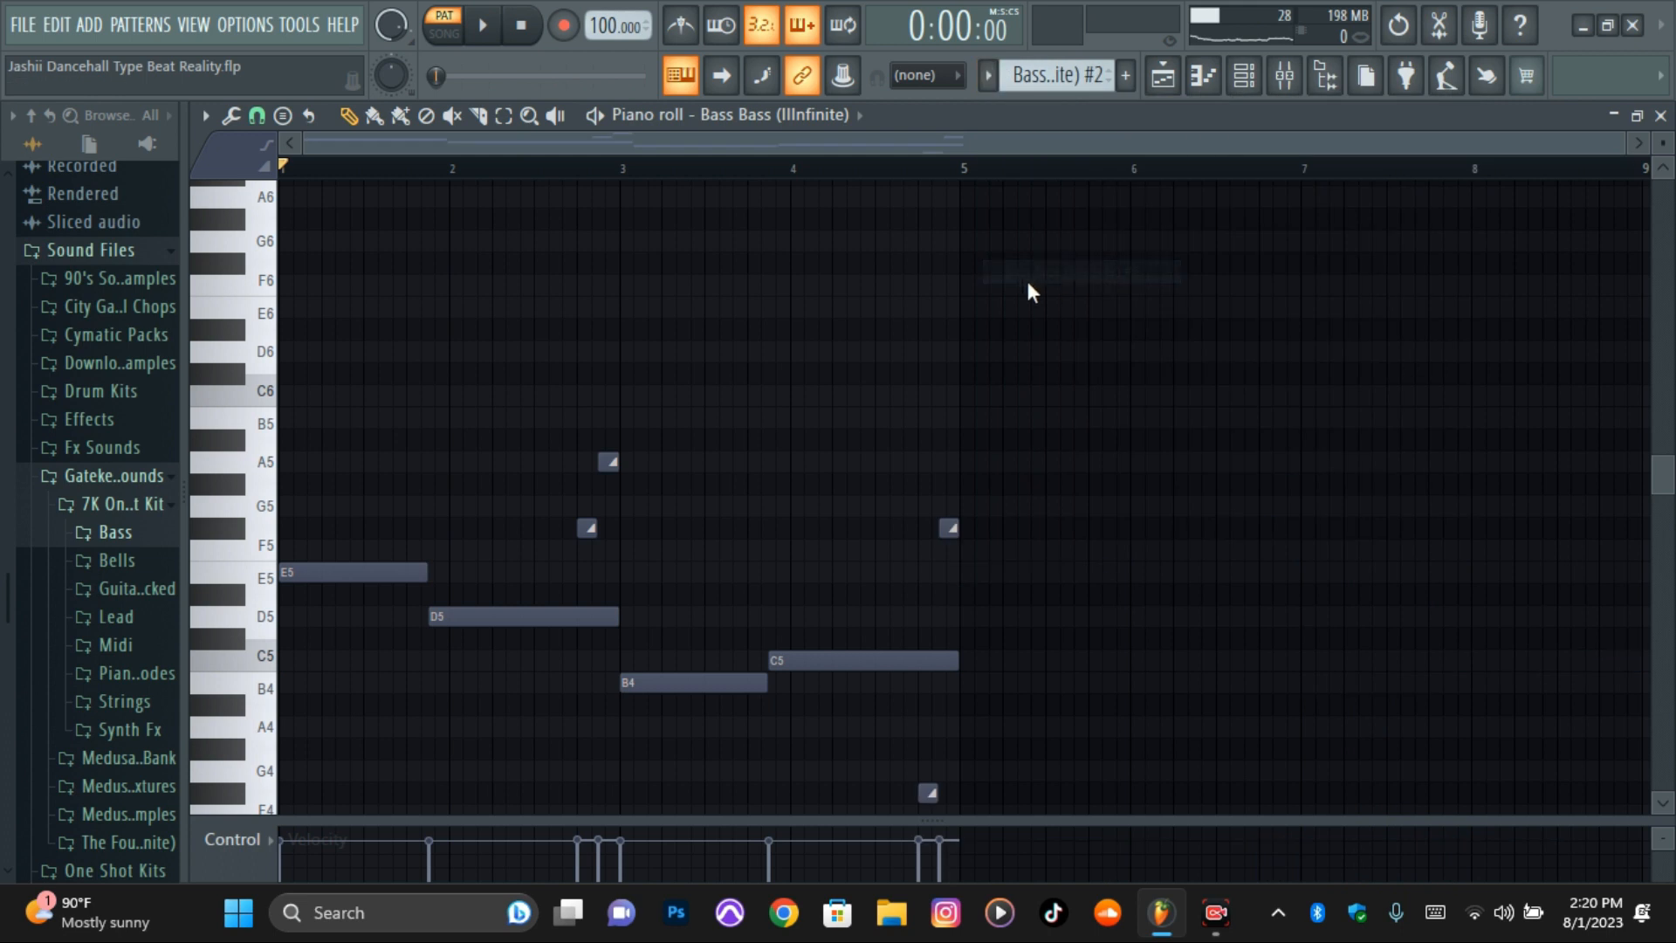
{"action": "scroll", "coordinate": [1022, 292], "scroll_direction": "down", "scroll_amount": 1}
{"action": "left_click", "coordinate": [900, 170]}
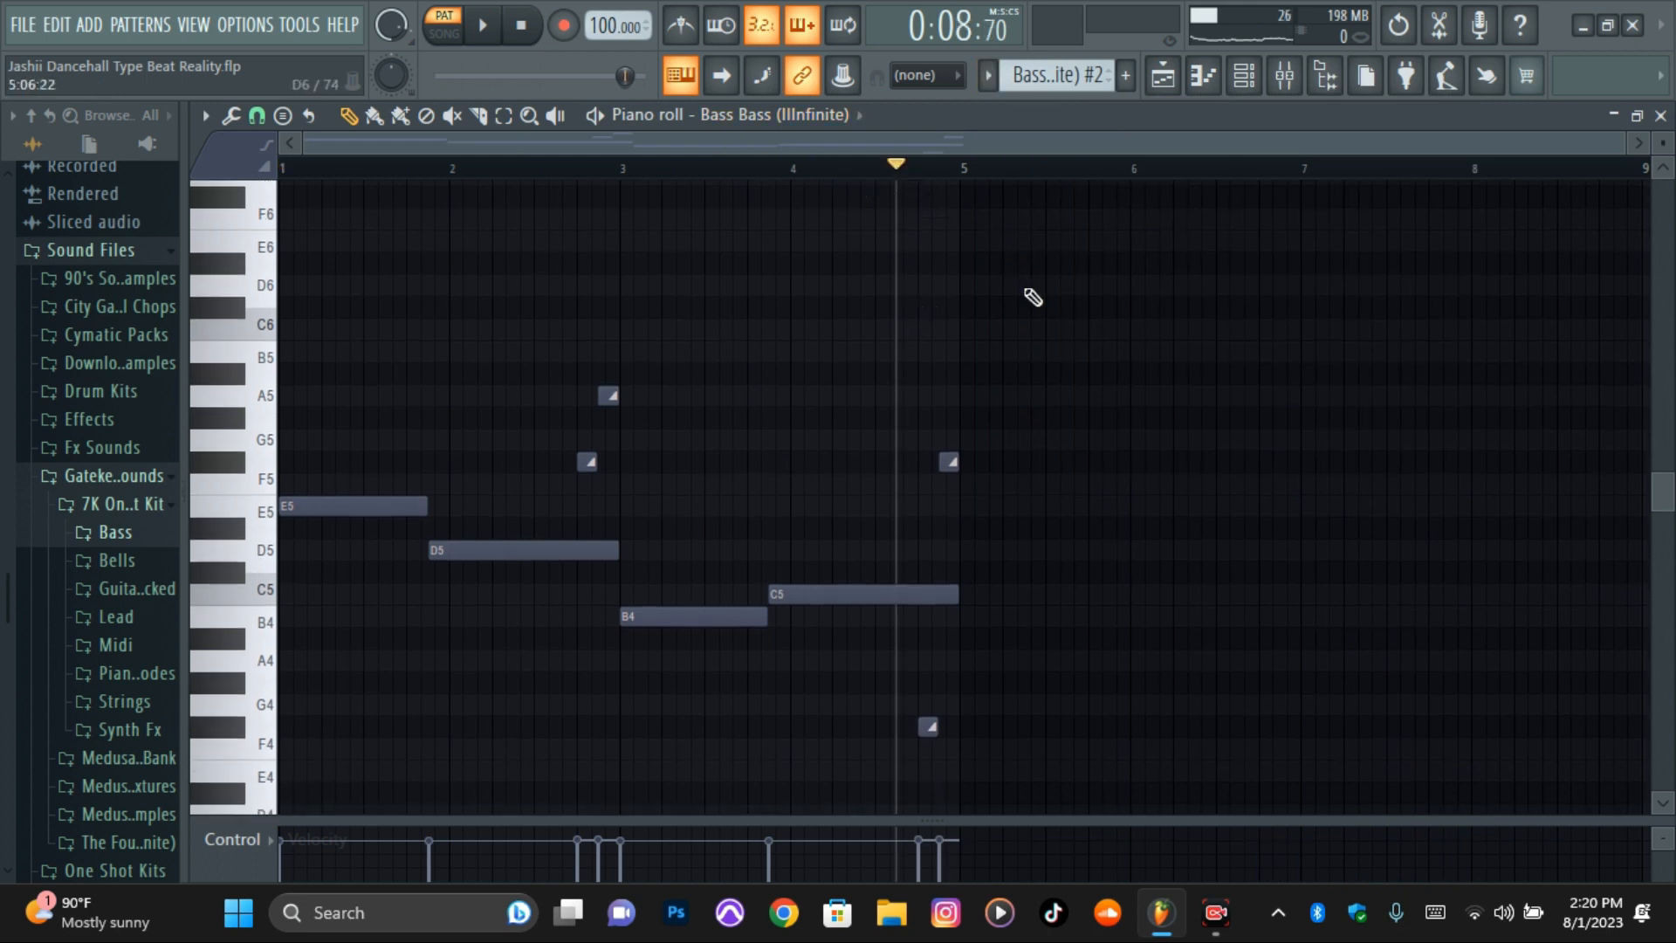
{"action": "key", "text": "space"}
{"action": "key", "text": "space"}
{"action": "key", "text": "space"}
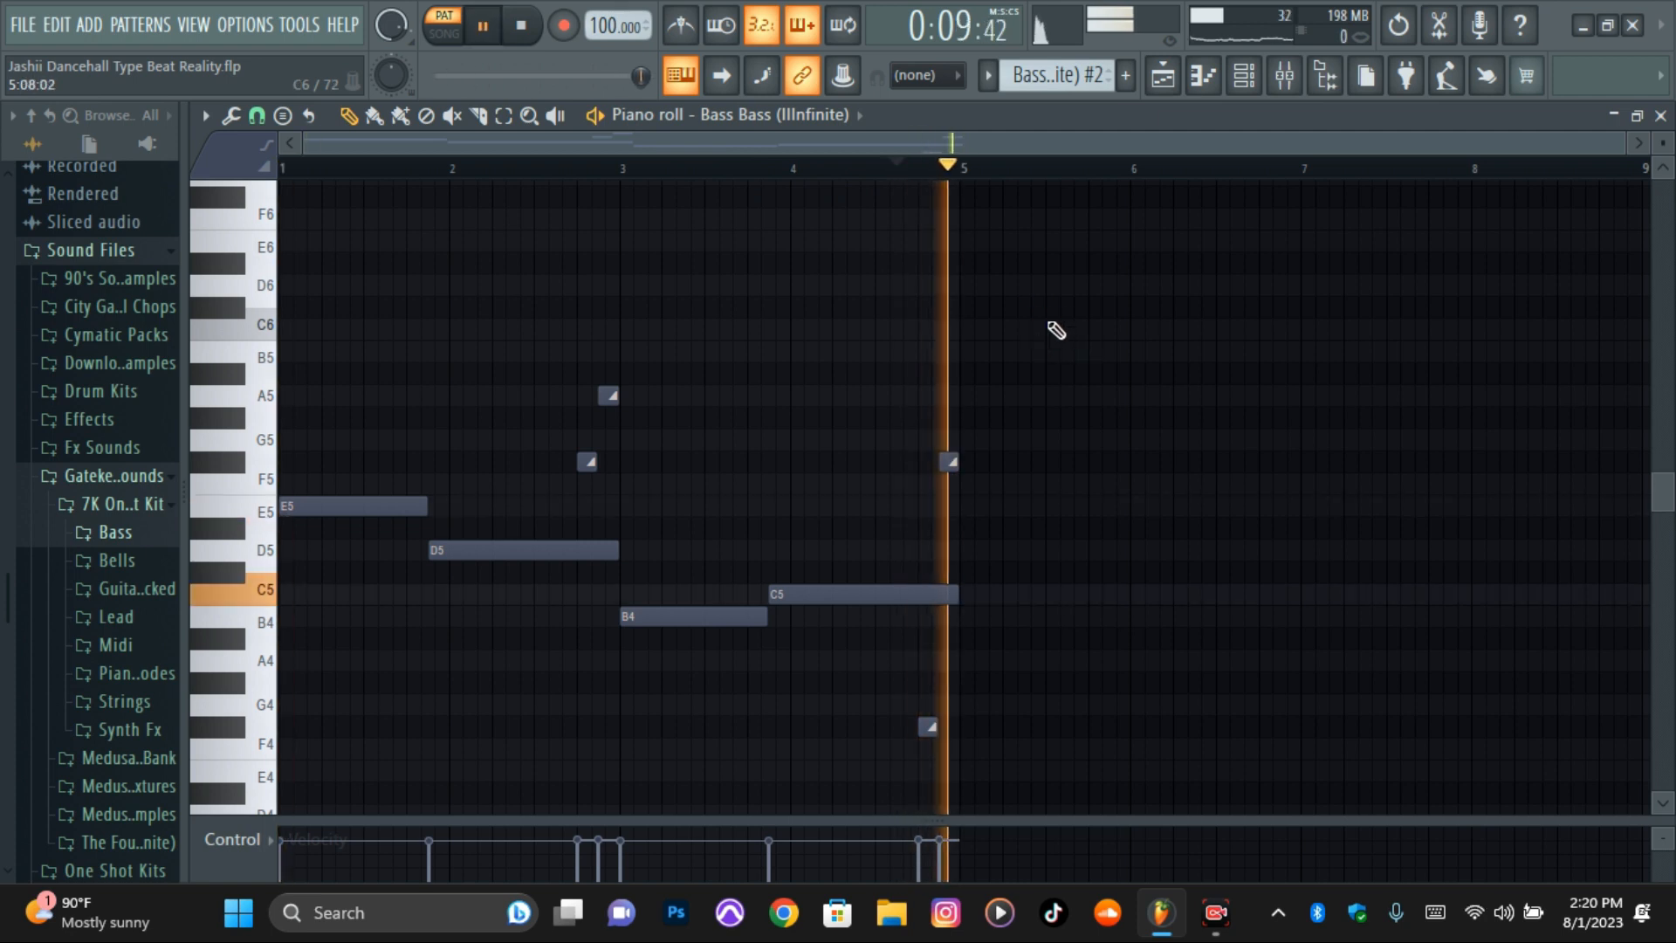
{"action": "key", "text": "space"}
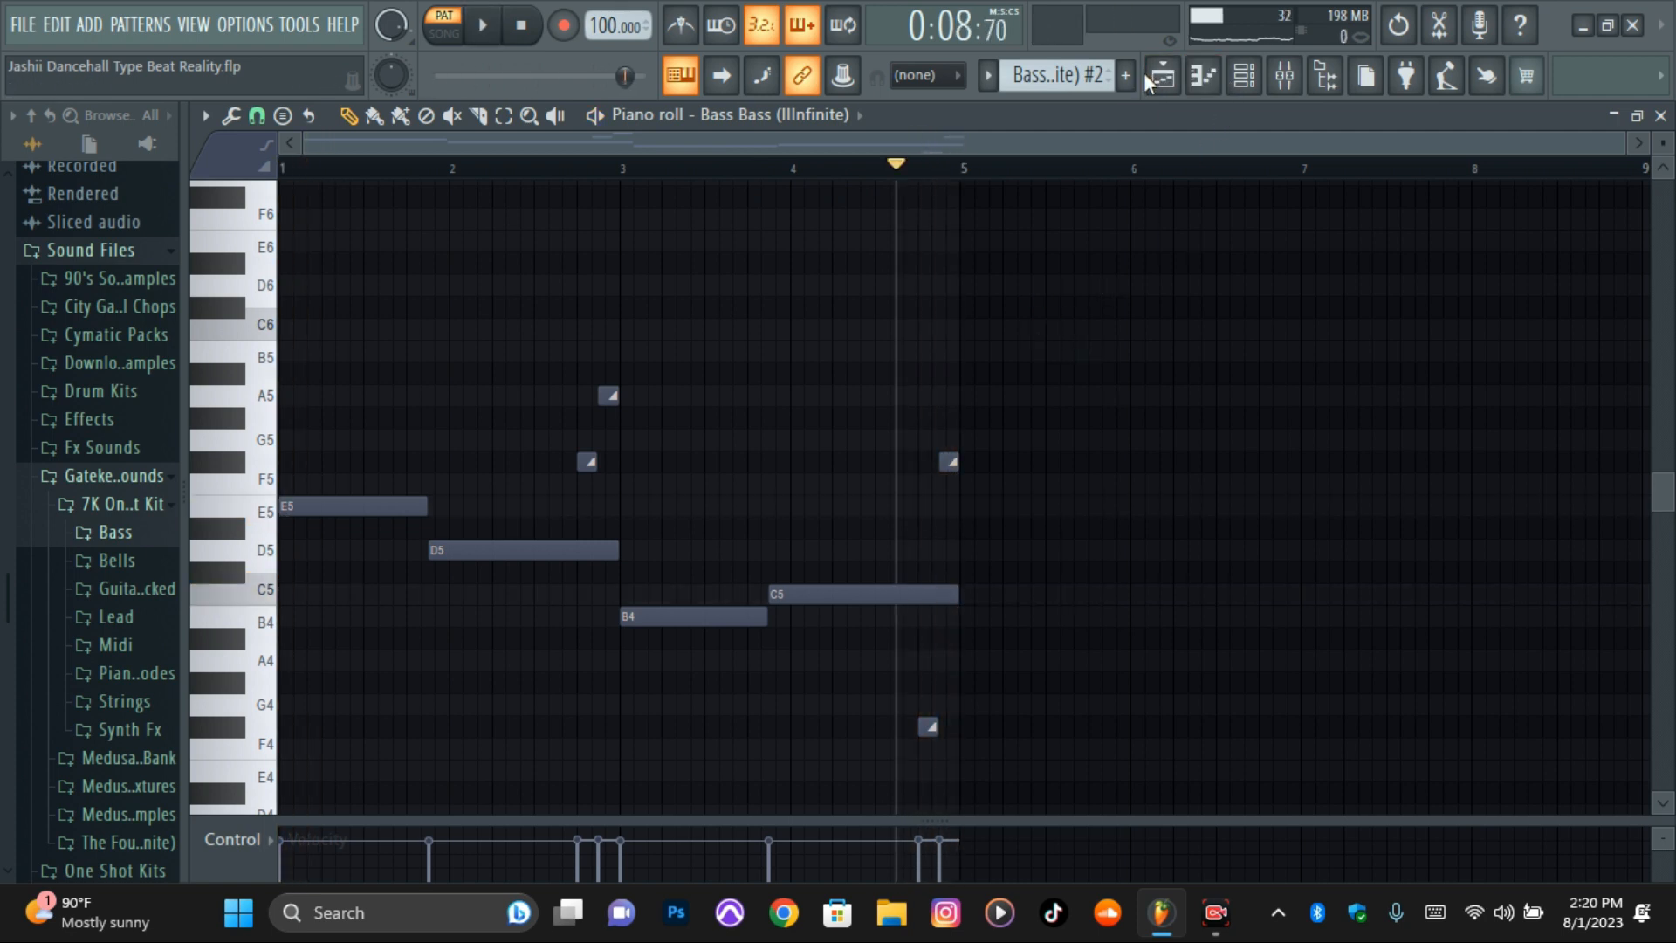
- Return to the playlist and play the arrangement briefly from bar 16
{"action": "left_click", "coordinate": [1151, 80]}
{"action": "left_click", "coordinate": [788, 169]}
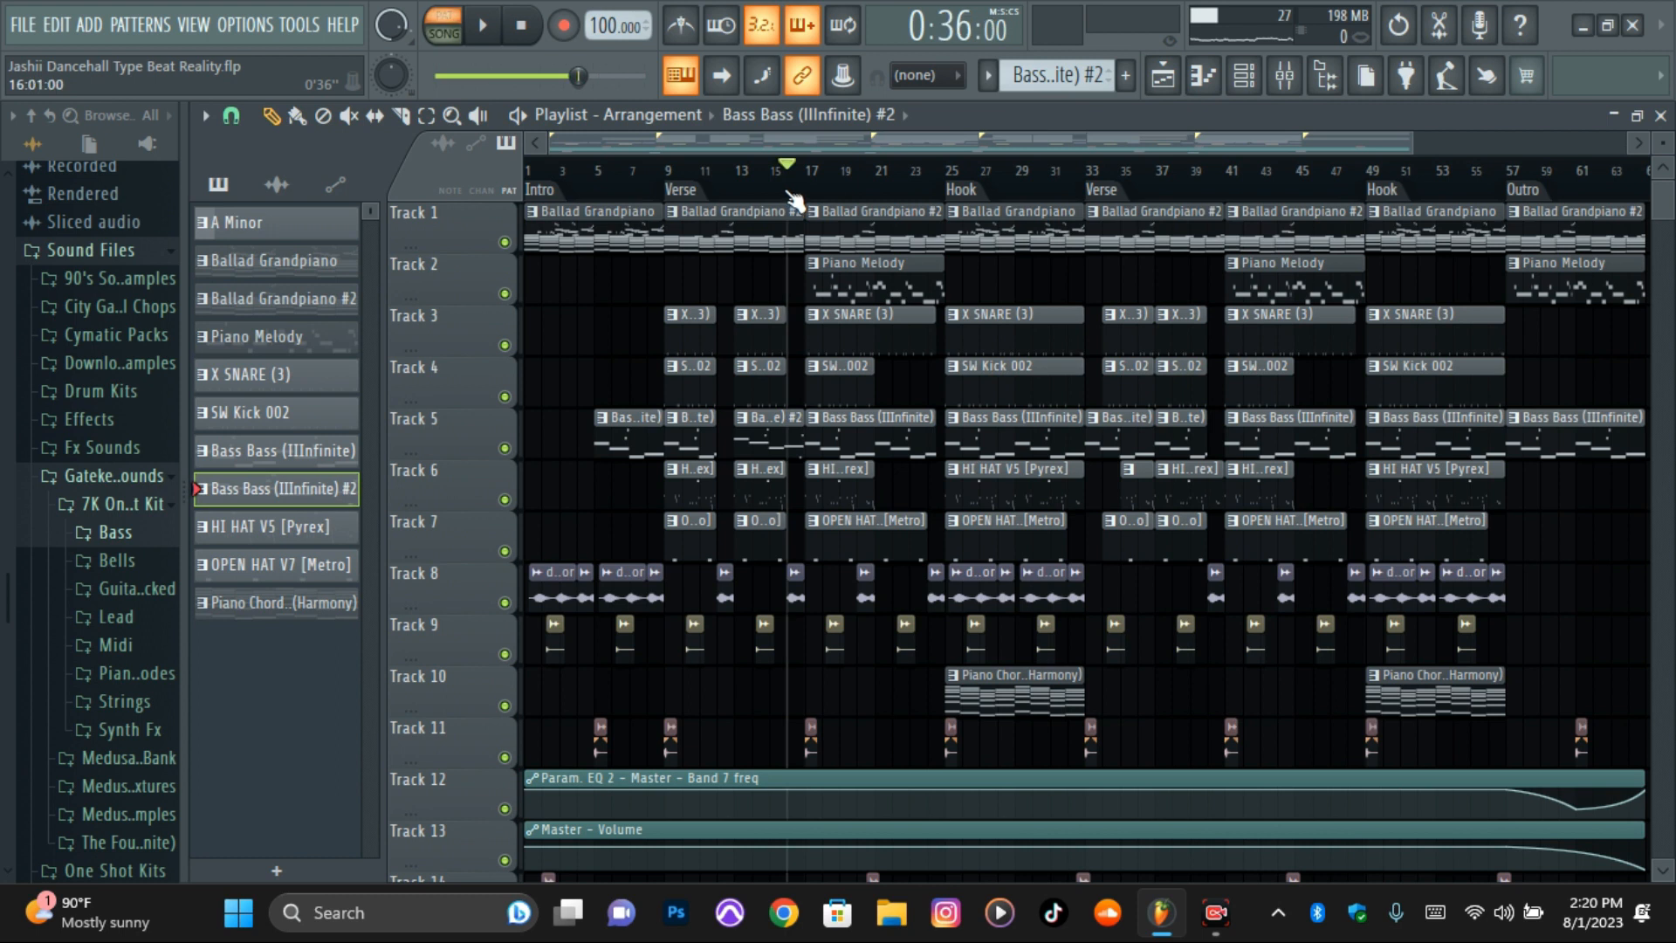
{"action": "key", "text": "space"}
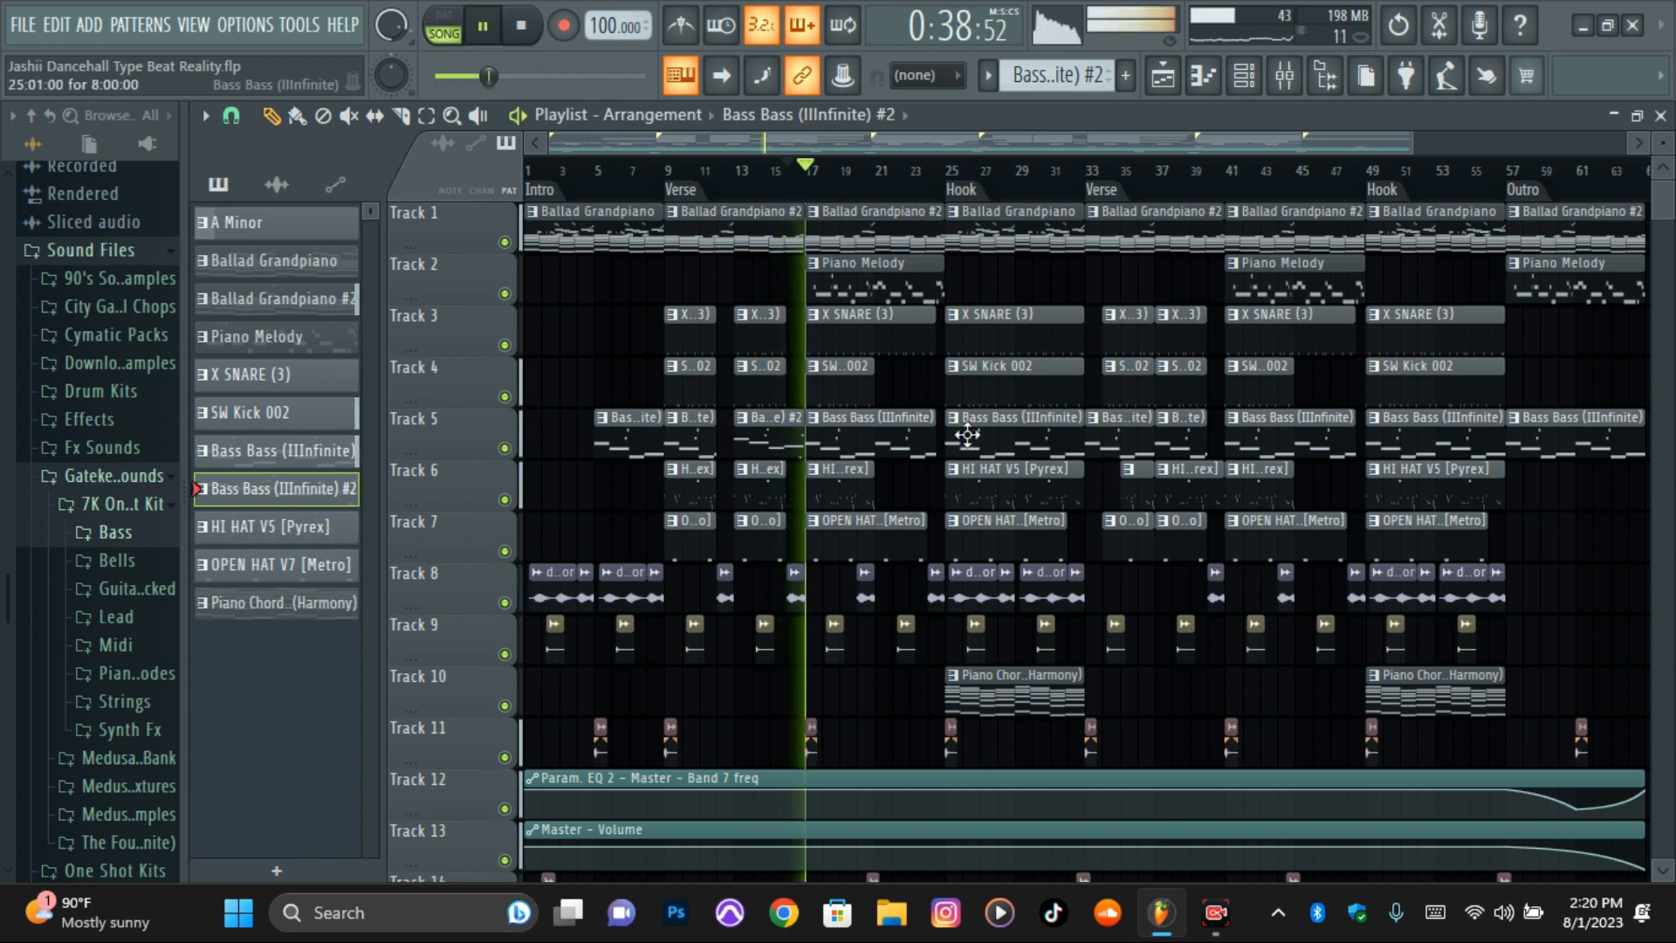
{"action": "key", "text": "space"}
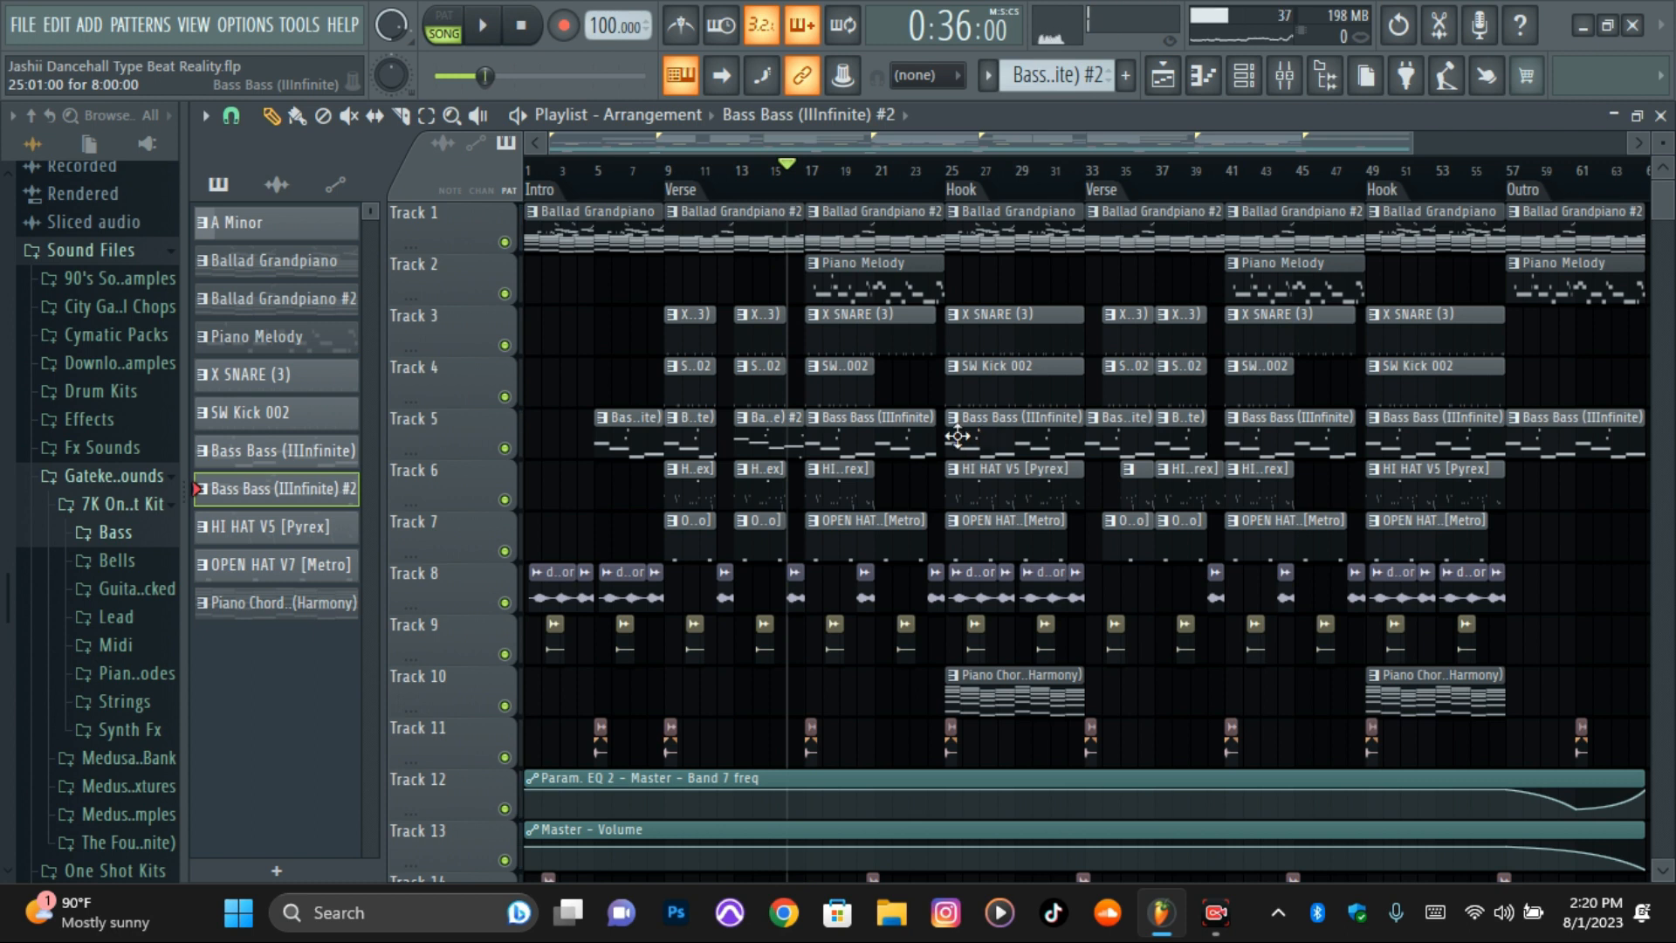
- Look over the playlist tracks and replay from bar 16, briefly soloing the bass on Track 5 before restoring all tracks and stopping
{"action": "scroll", "coordinate": [957, 435], "scroll_direction": "down", "scroll_amount": 5}
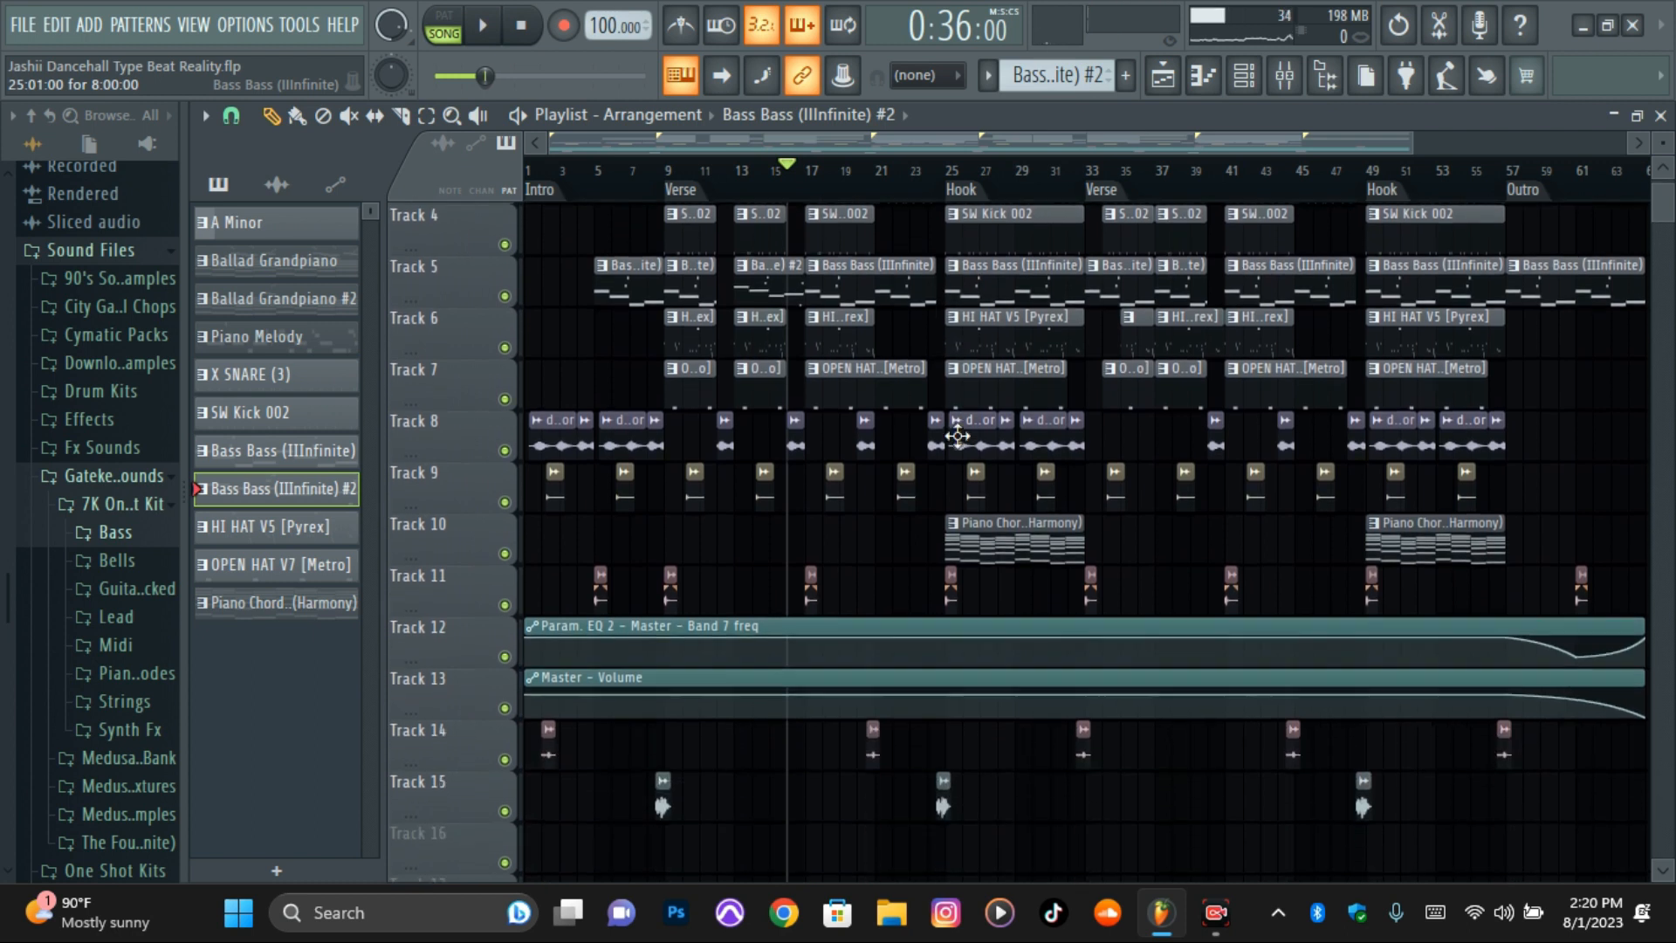
{"action": "scroll", "coordinate": [958, 435], "scroll_direction": "up", "scroll_amount": 5}
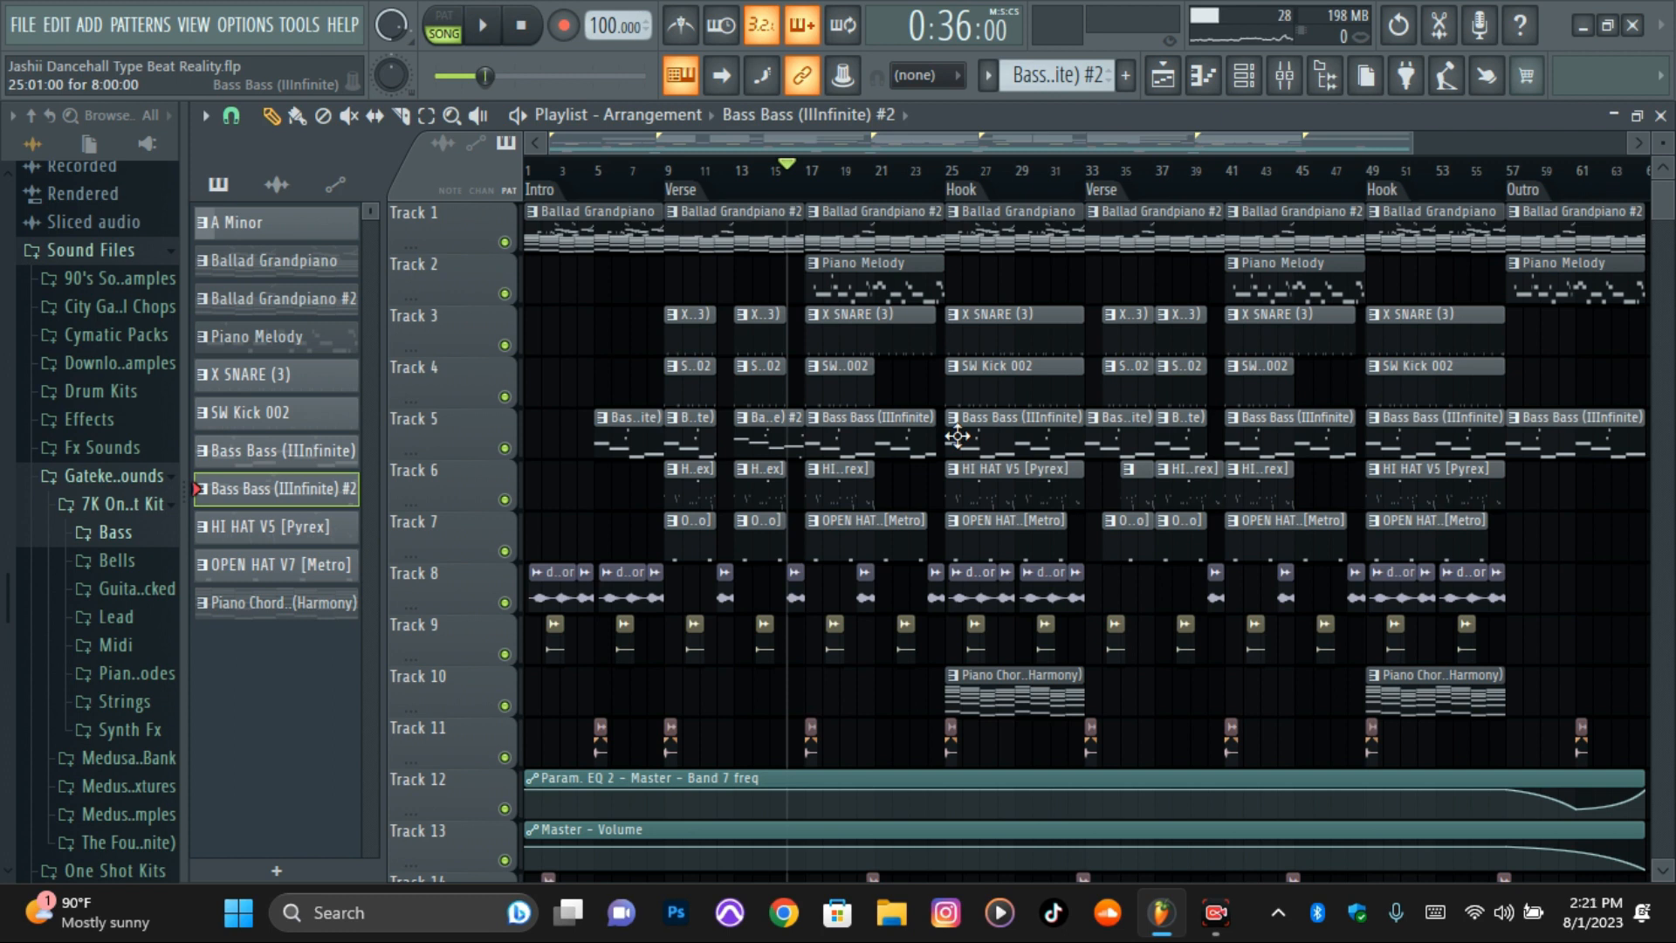
{"action": "key", "text": "space"}
{"action": "right_click", "coordinate": [504, 448]}
{"action": "right_click", "coordinate": [504, 448]}
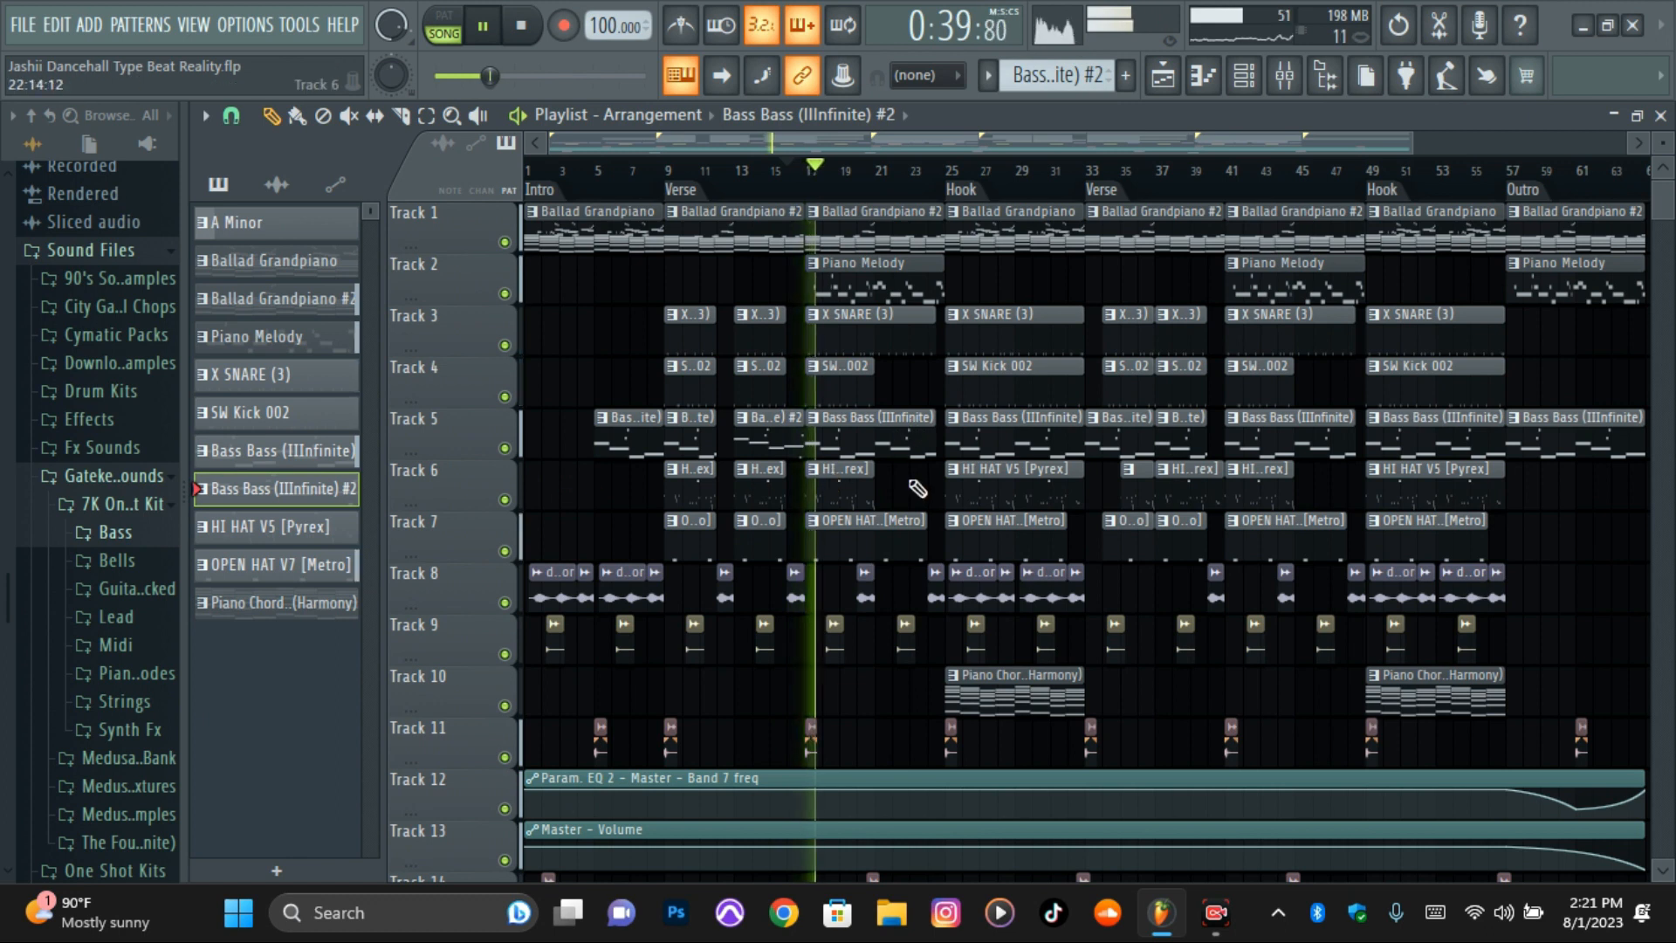
{"action": "key", "text": "space"}
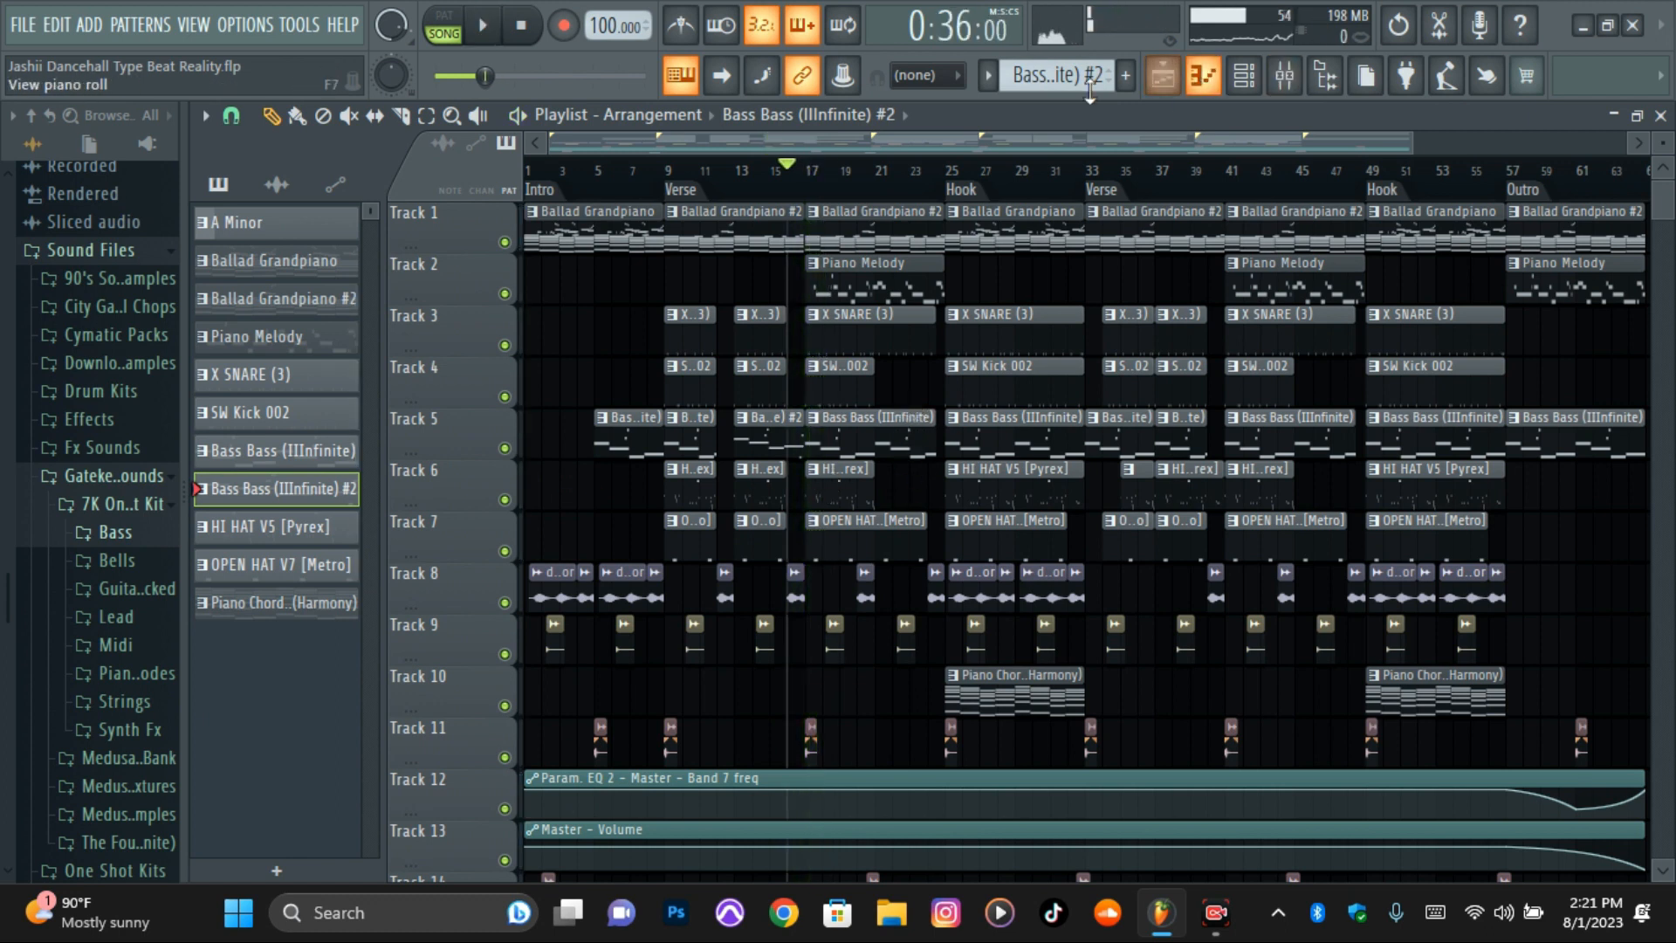
- Show the HI HAT V5 [Pyrex] pattern in the piano roll with the HI HAT V5 [Pyrex] channel selected
{"action": "left_click", "coordinate": [1162, 75]}
{"action": "left_click", "coordinate": [836, 114]}
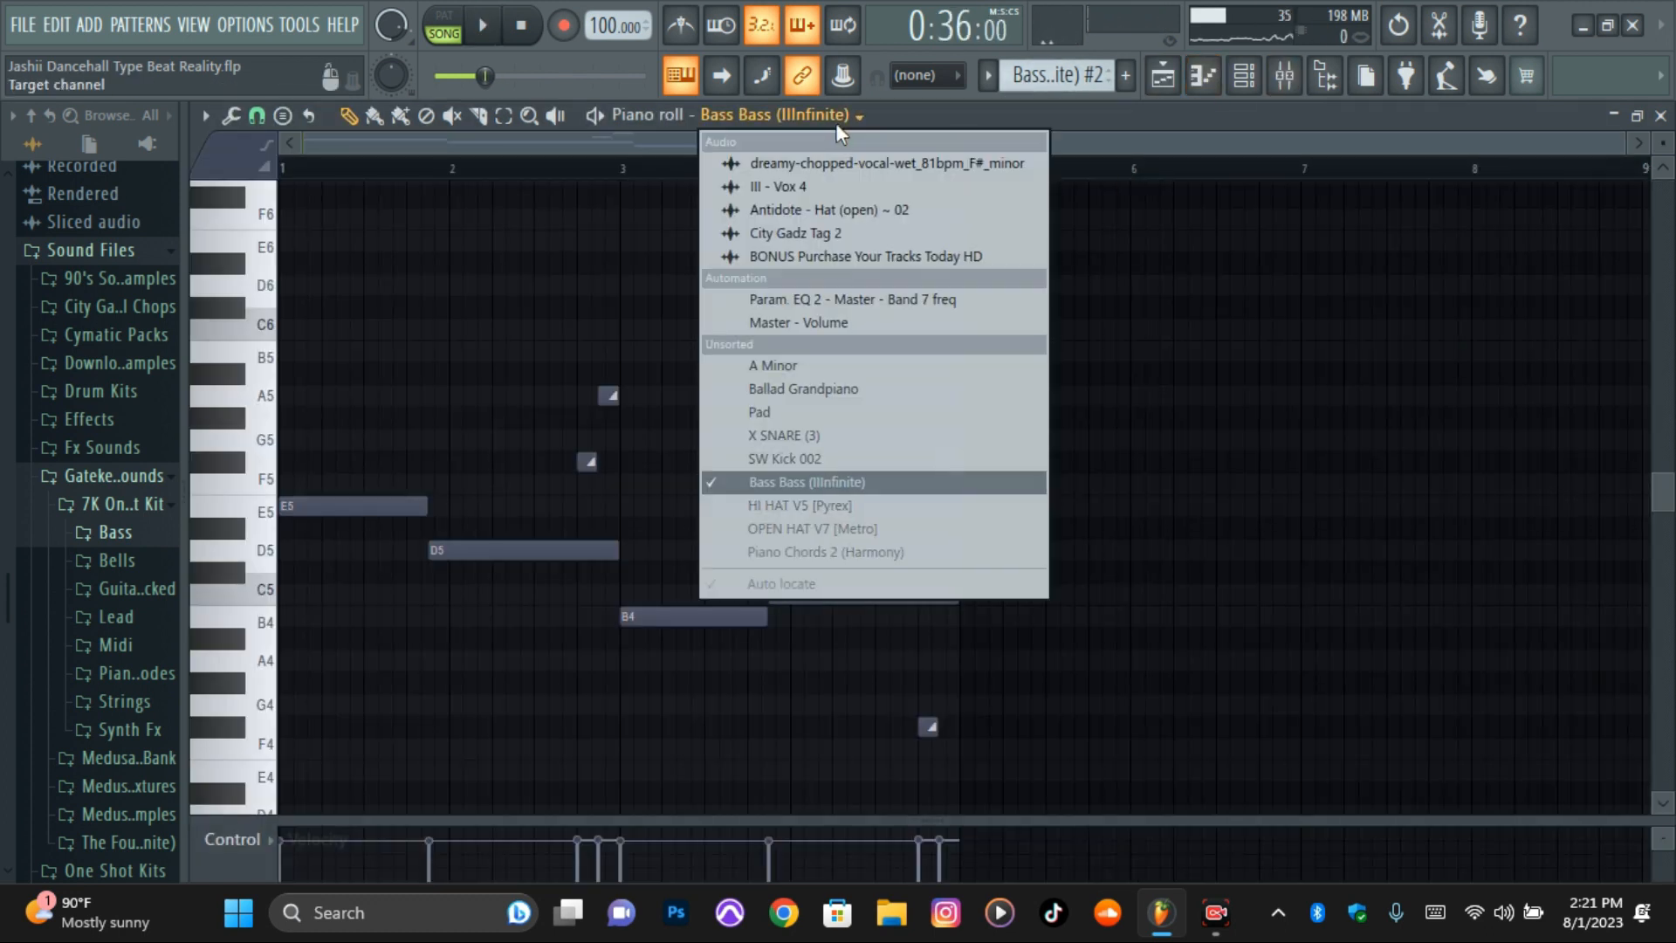
{"action": "left_click", "coordinate": [821, 506]}
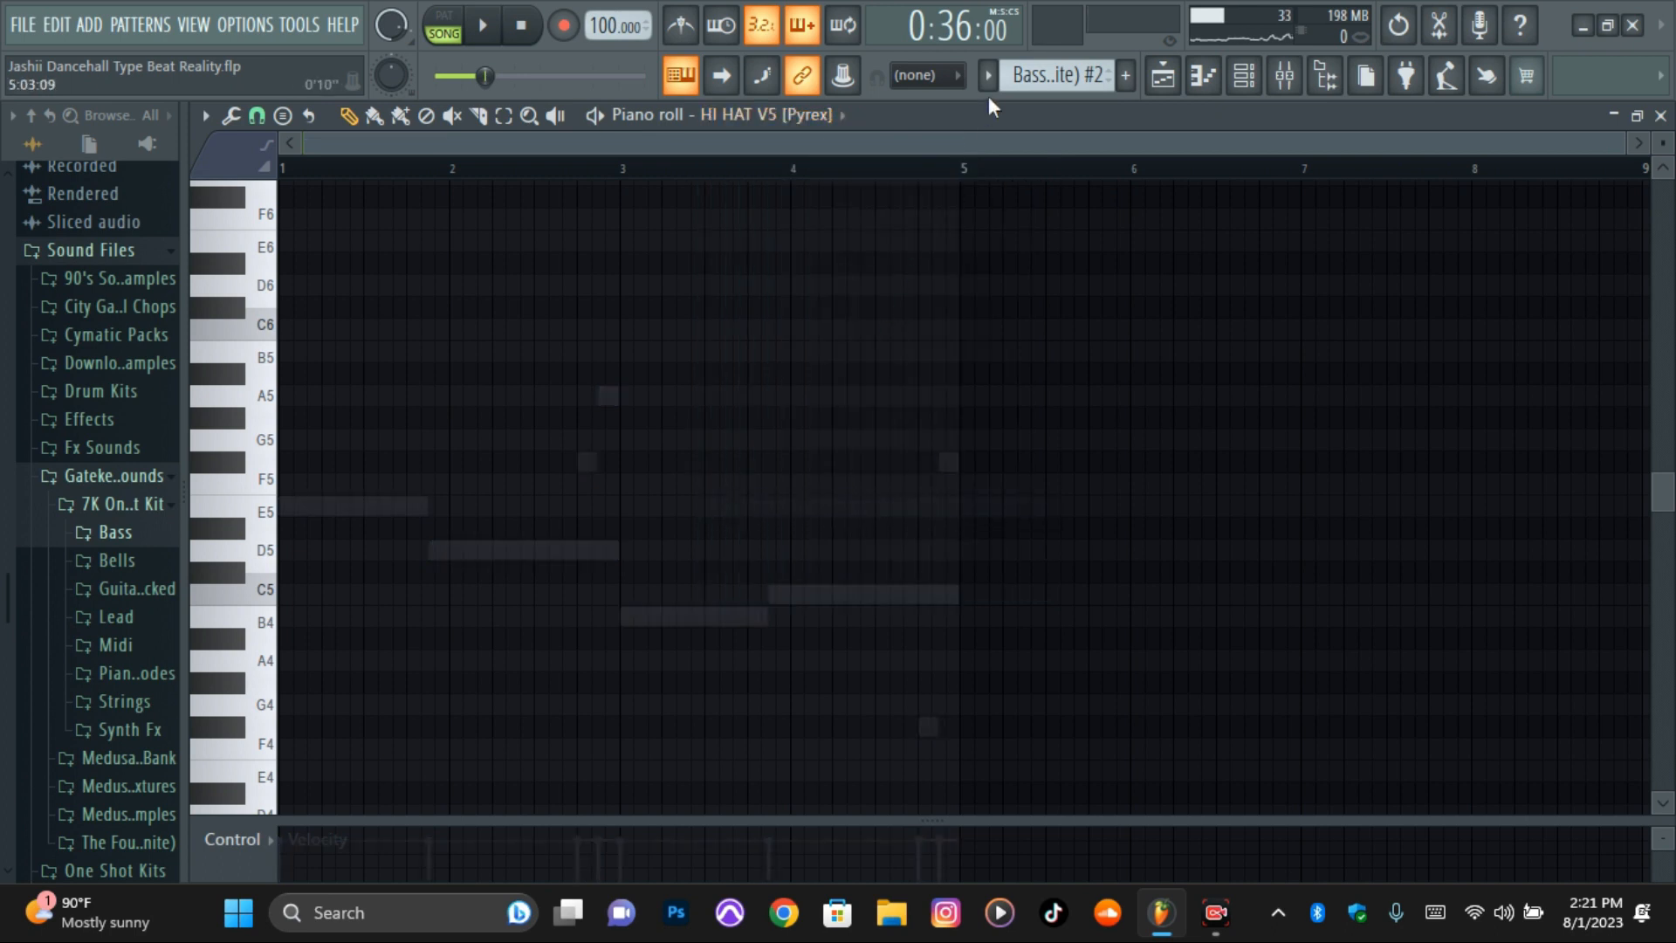
{"action": "left_click", "coordinate": [988, 80]}
{"action": "left_click", "coordinate": [1045, 289]}
{"action": "scroll", "coordinate": [1069, 330], "scroll_direction": "down", "scroll_amount": 3}
{"action": "left_click_drag", "start_coordinate": [1663, 143], "coordinate": [1663, 144]}
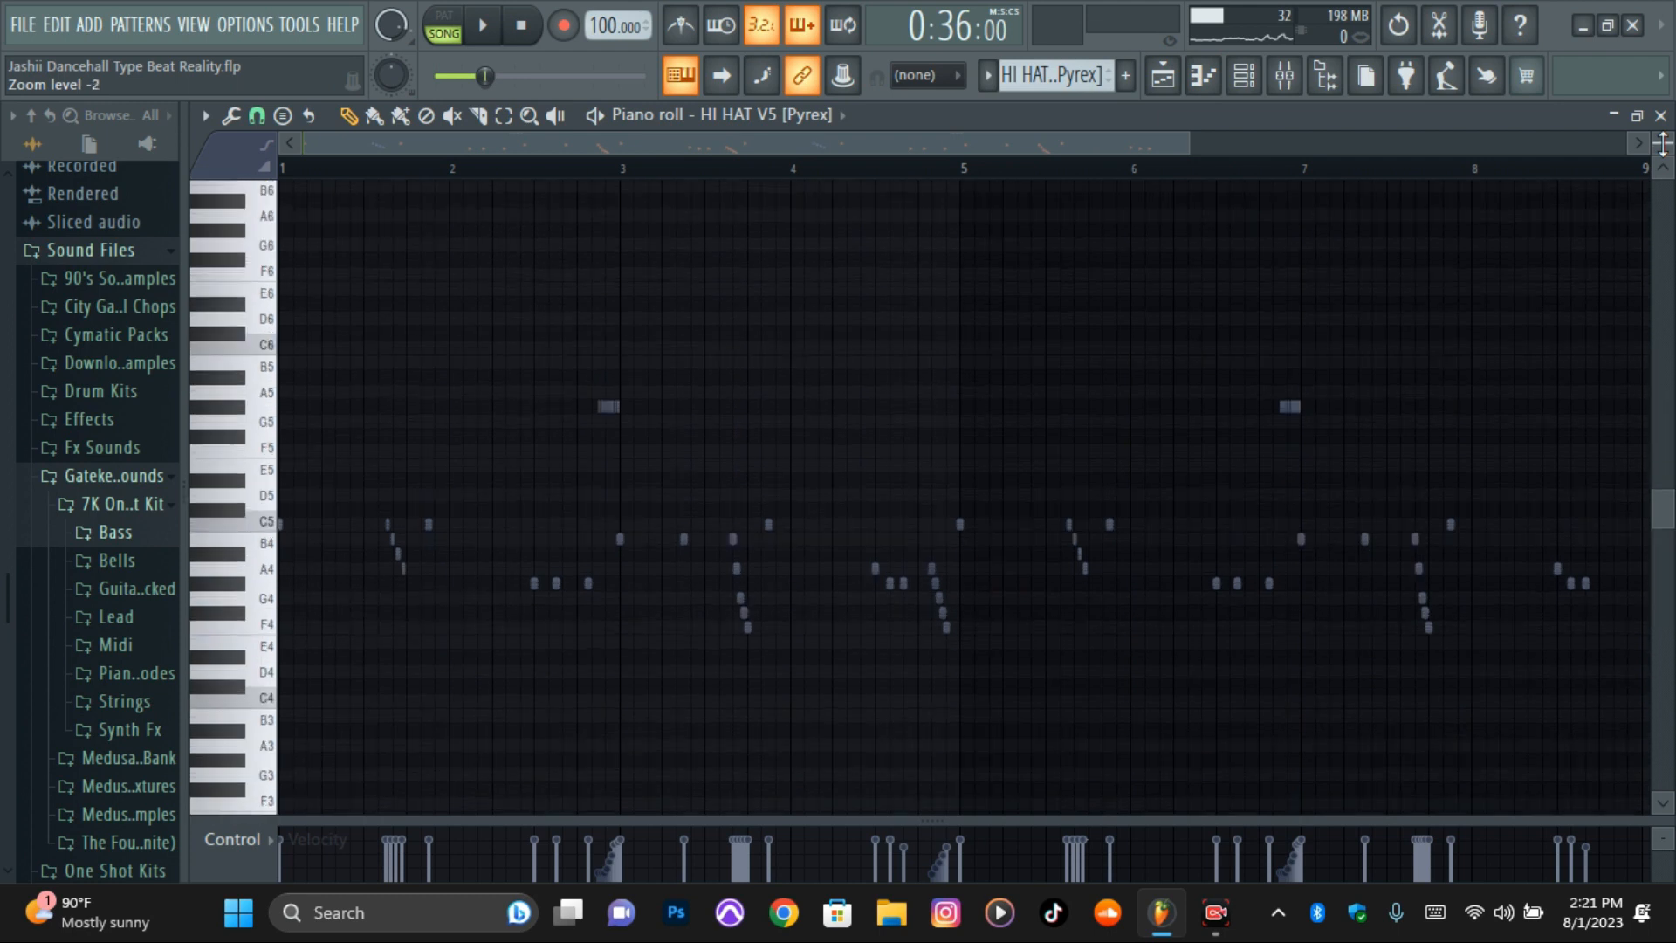
- Play the hi-hat pattern in pattern mode with its notes magnified, stop, and show all eight bars
{"action": "left_click_drag", "start_coordinate": [1191, 147], "coordinate": [767, 145]}
{"action": "key", "text": "space"}
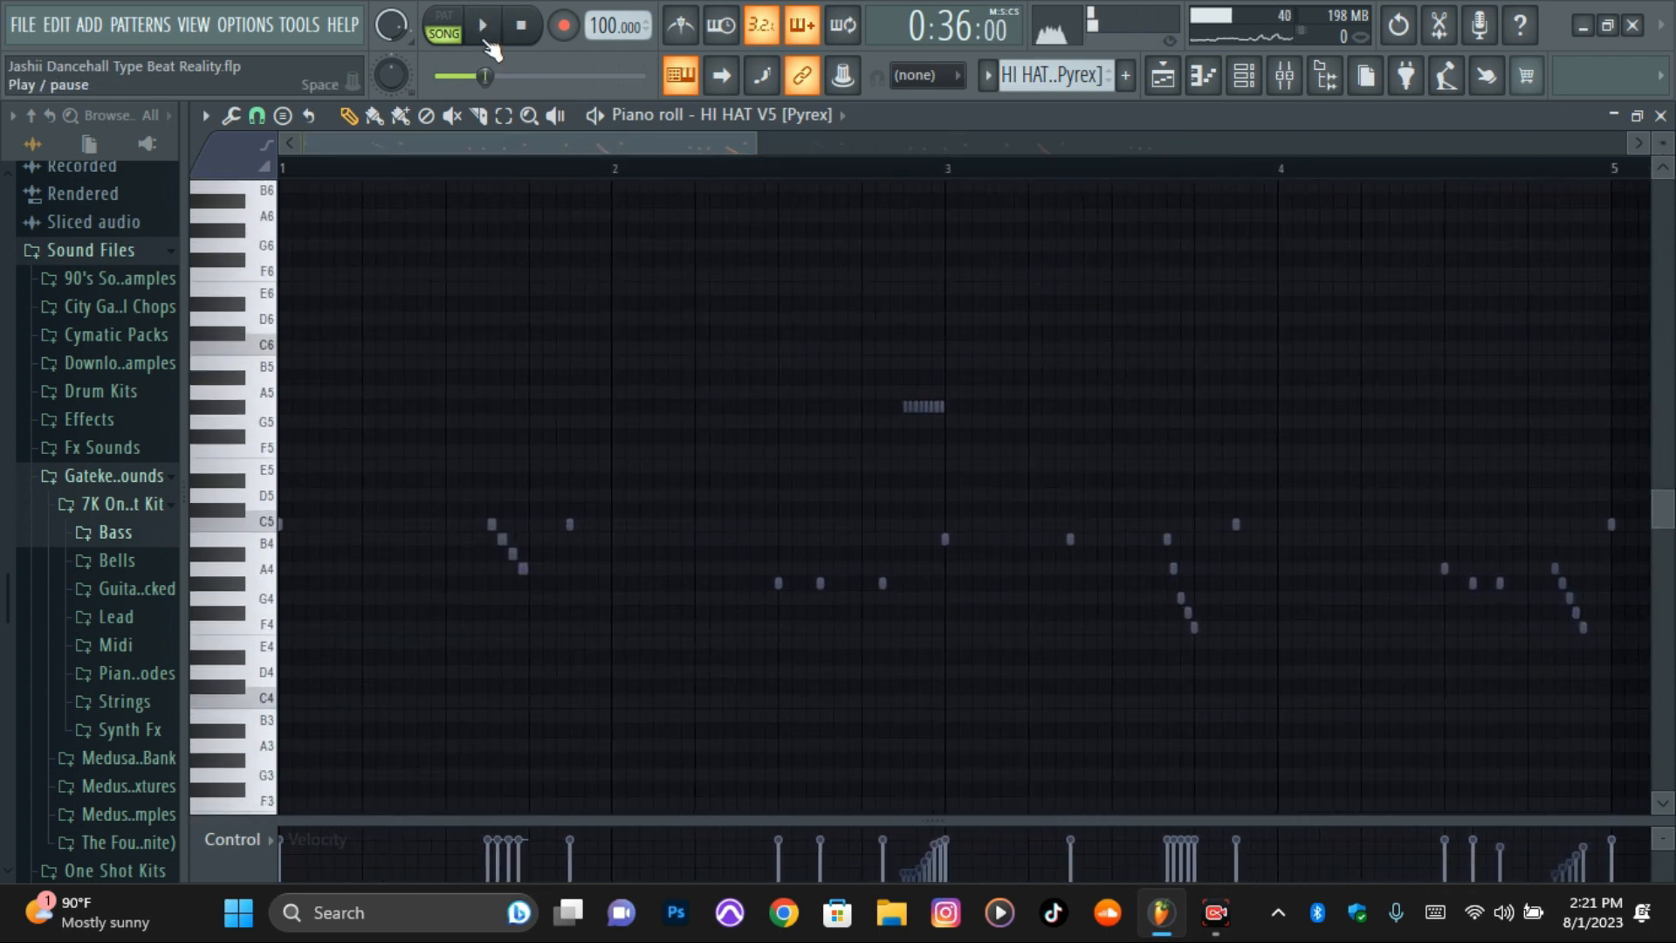
{"action": "key", "text": "l"}
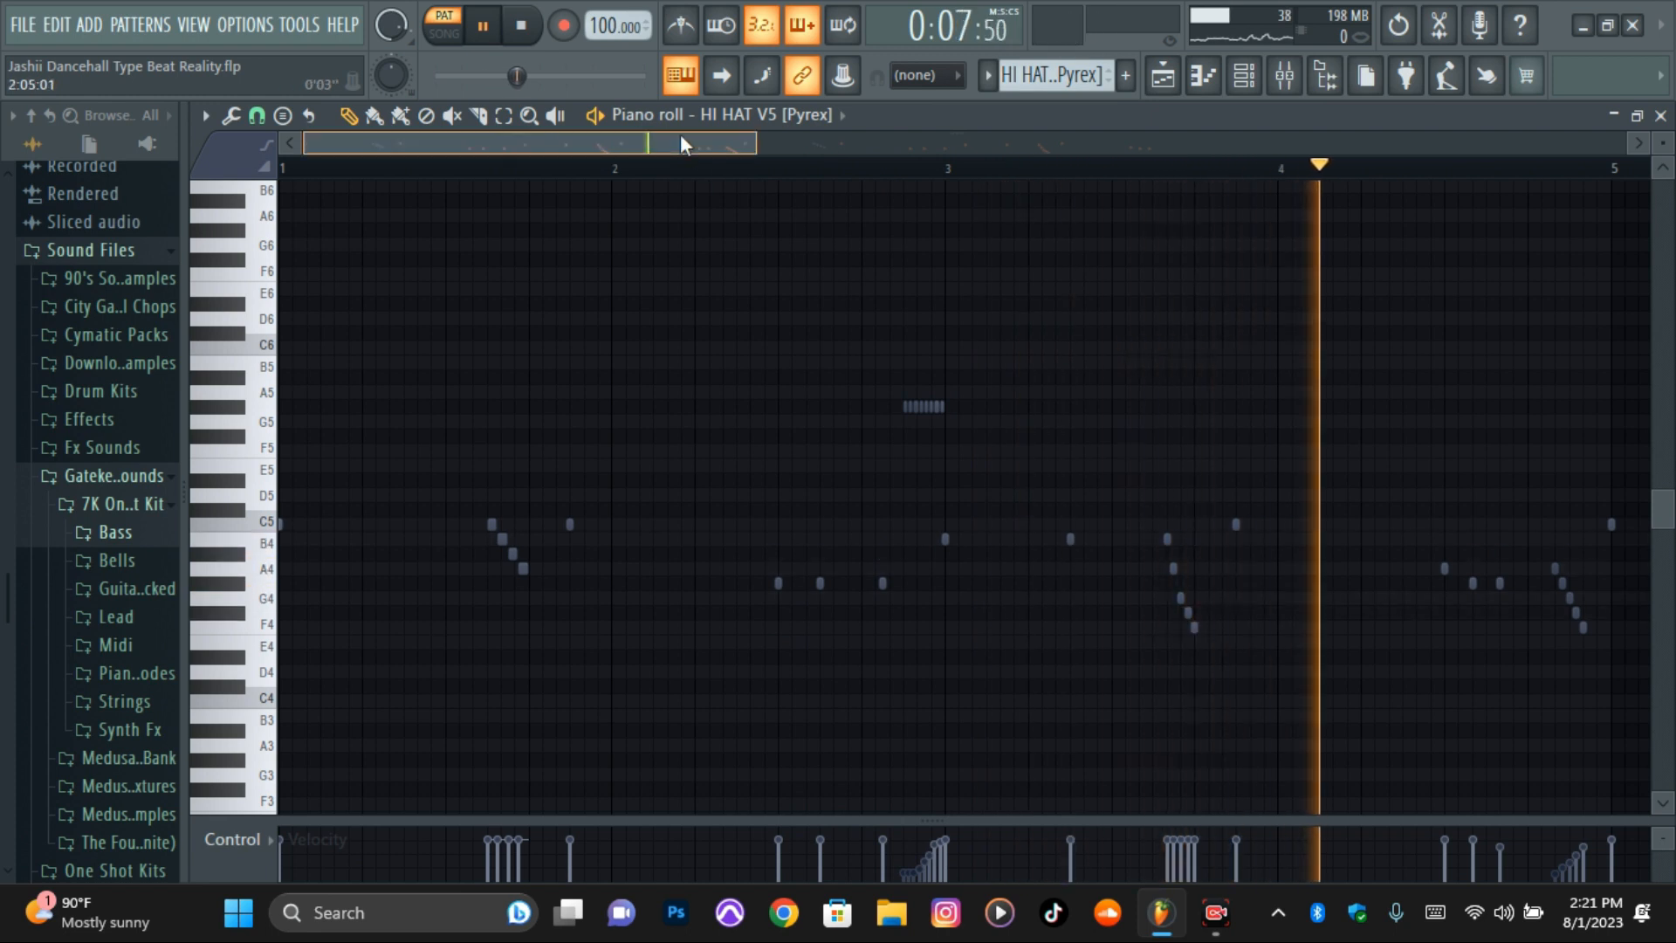
{"action": "left_click_drag", "start_coordinate": [679, 140], "coordinate": [792, 150]}
{"action": "key", "text": "space"}
{"action": "left_click_drag", "start_coordinate": [757, 139], "coordinate": [1215, 167]}
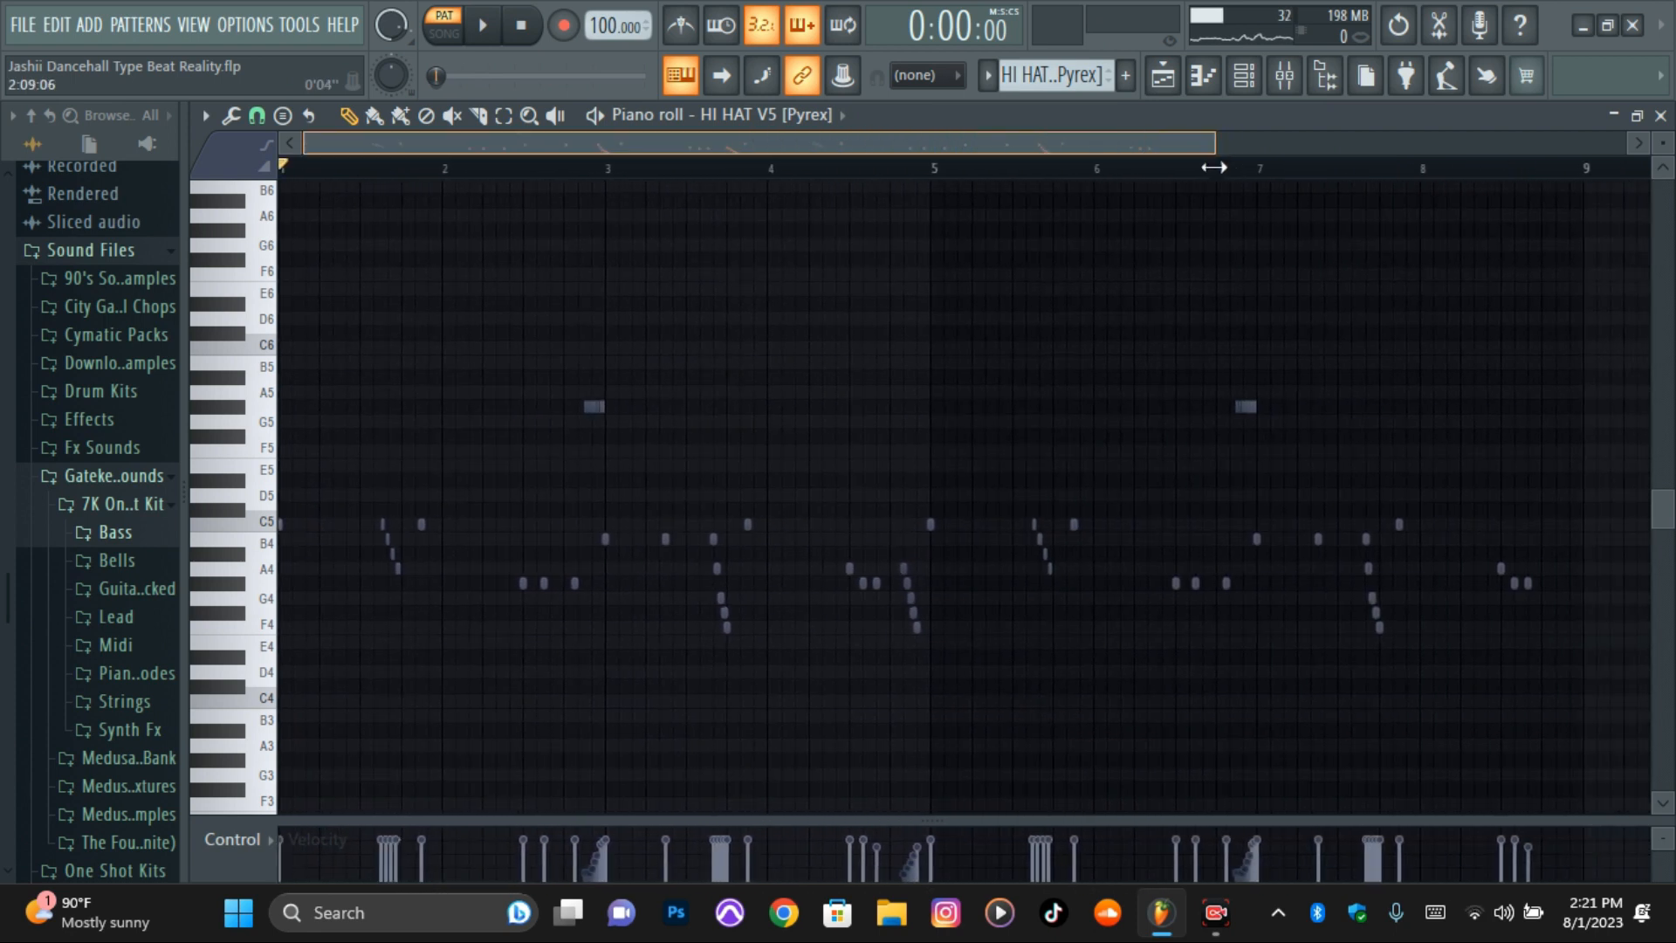
- Isolate the Ballad Grandpiano and HI HAT V5 [Pyrex] tracks in the playlist and play them from bar 17 with the hi-hat notes in the piano roll
{"action": "left_click", "coordinate": [1162, 76]}
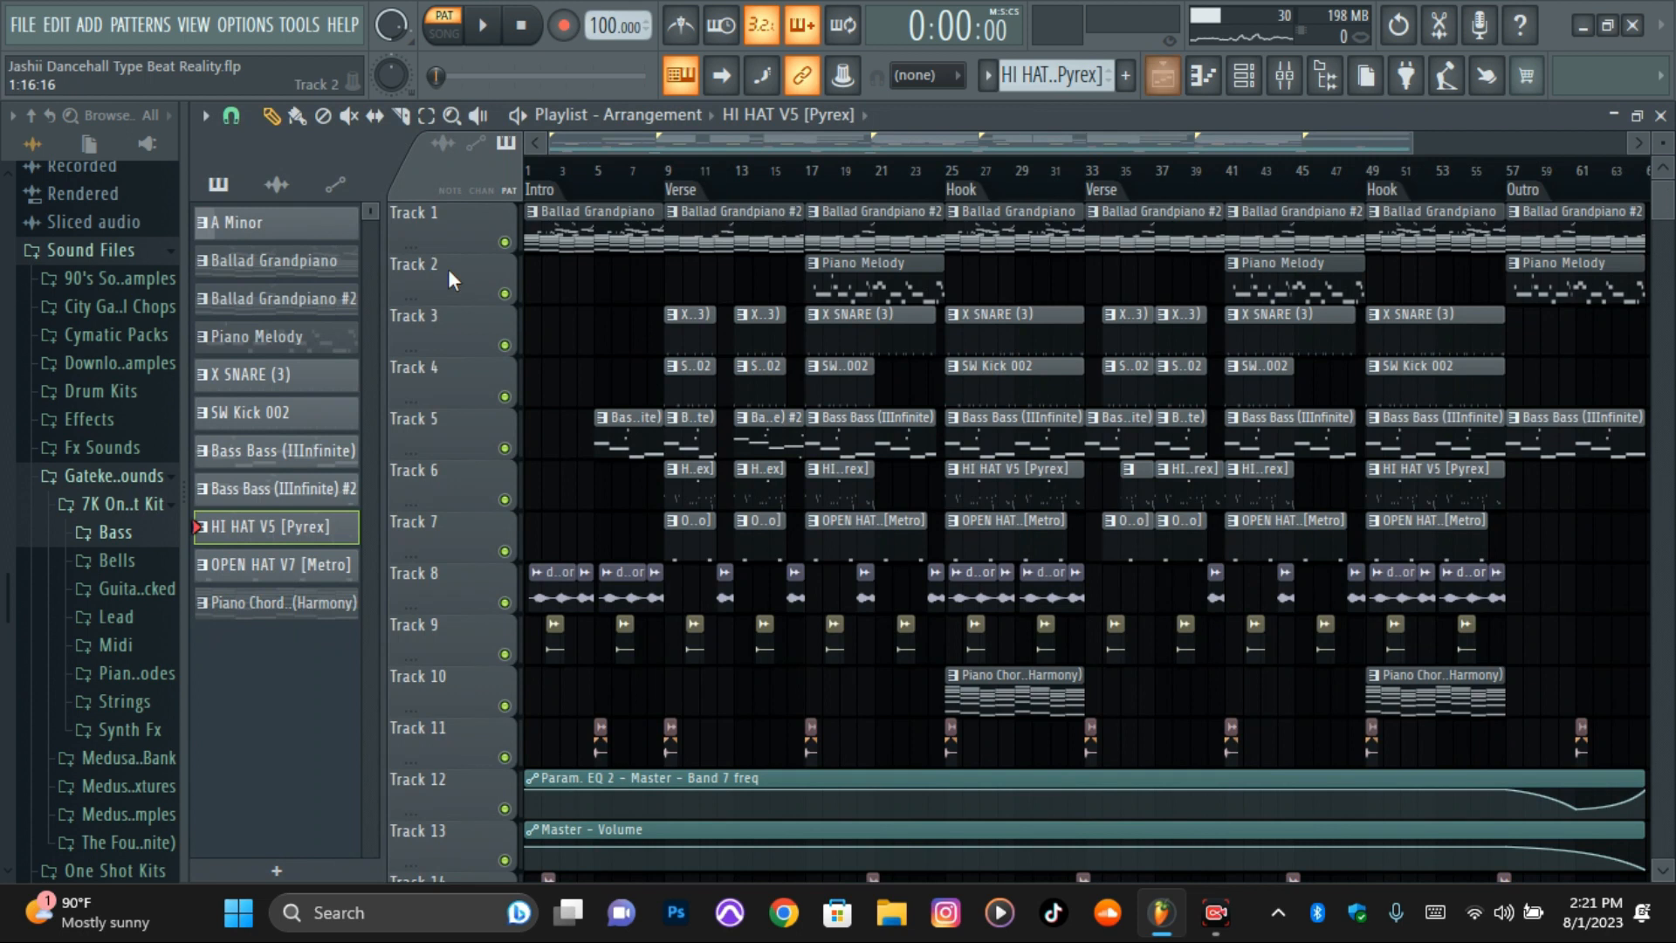
{"action": "left_click", "coordinate": [803, 189]}
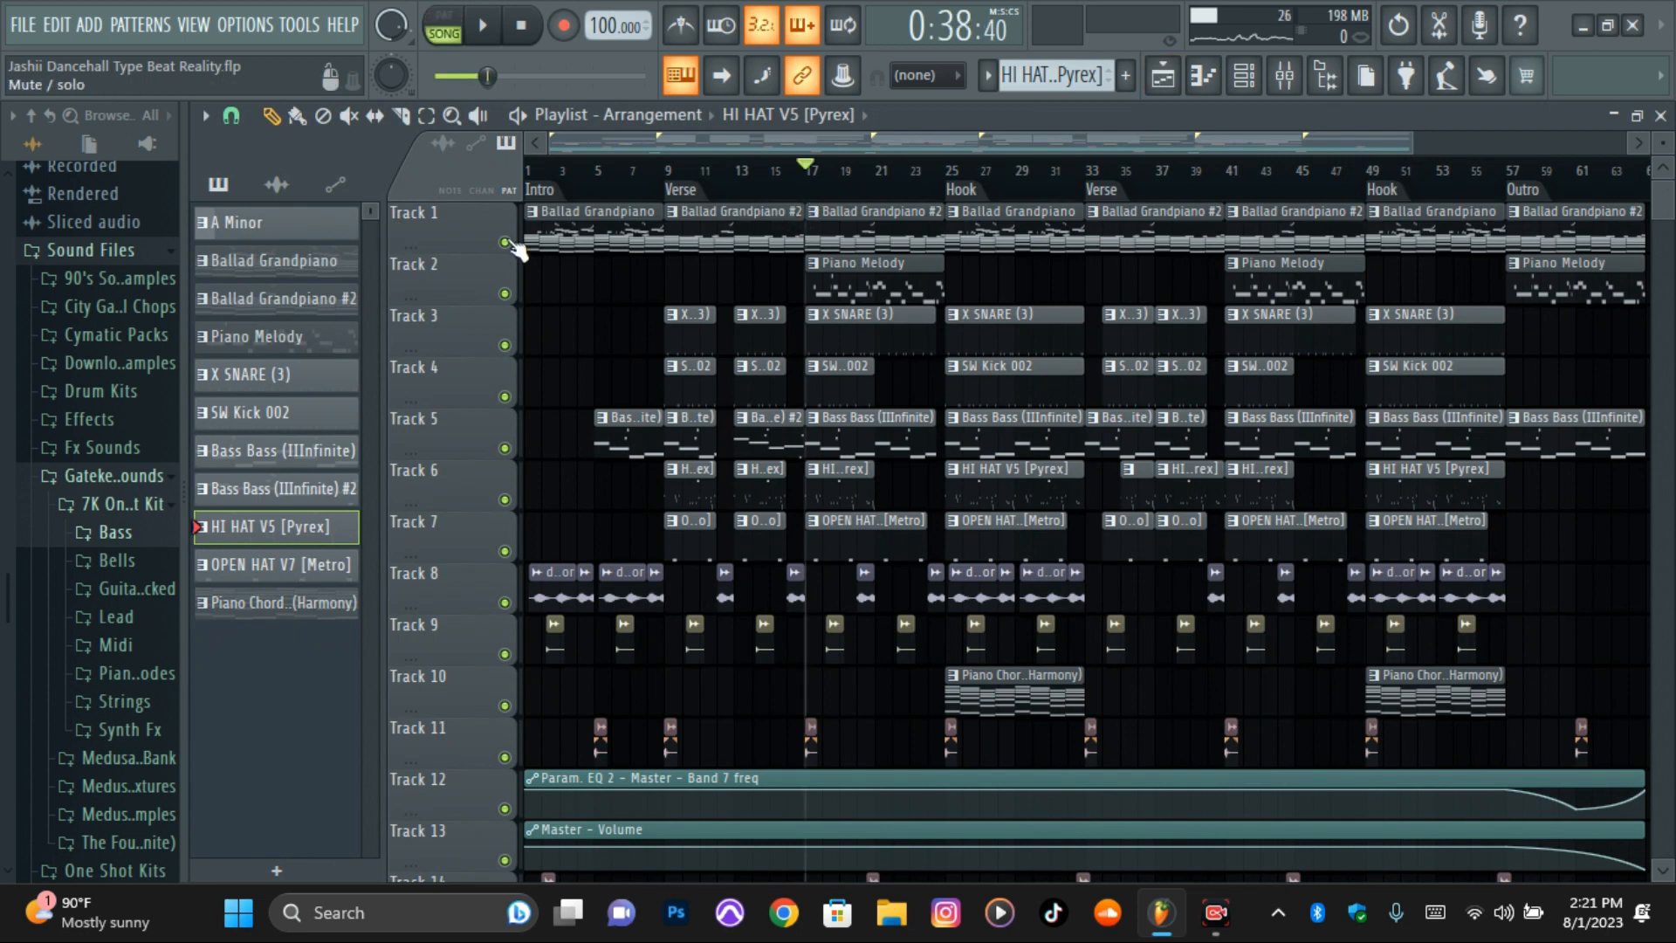
{"action": "right_click", "coordinate": [504, 242]}
{"action": "left_click", "coordinate": [507, 502]}
{"action": "left_click", "coordinate": [1204, 77]}
{"action": "key", "text": "space"}
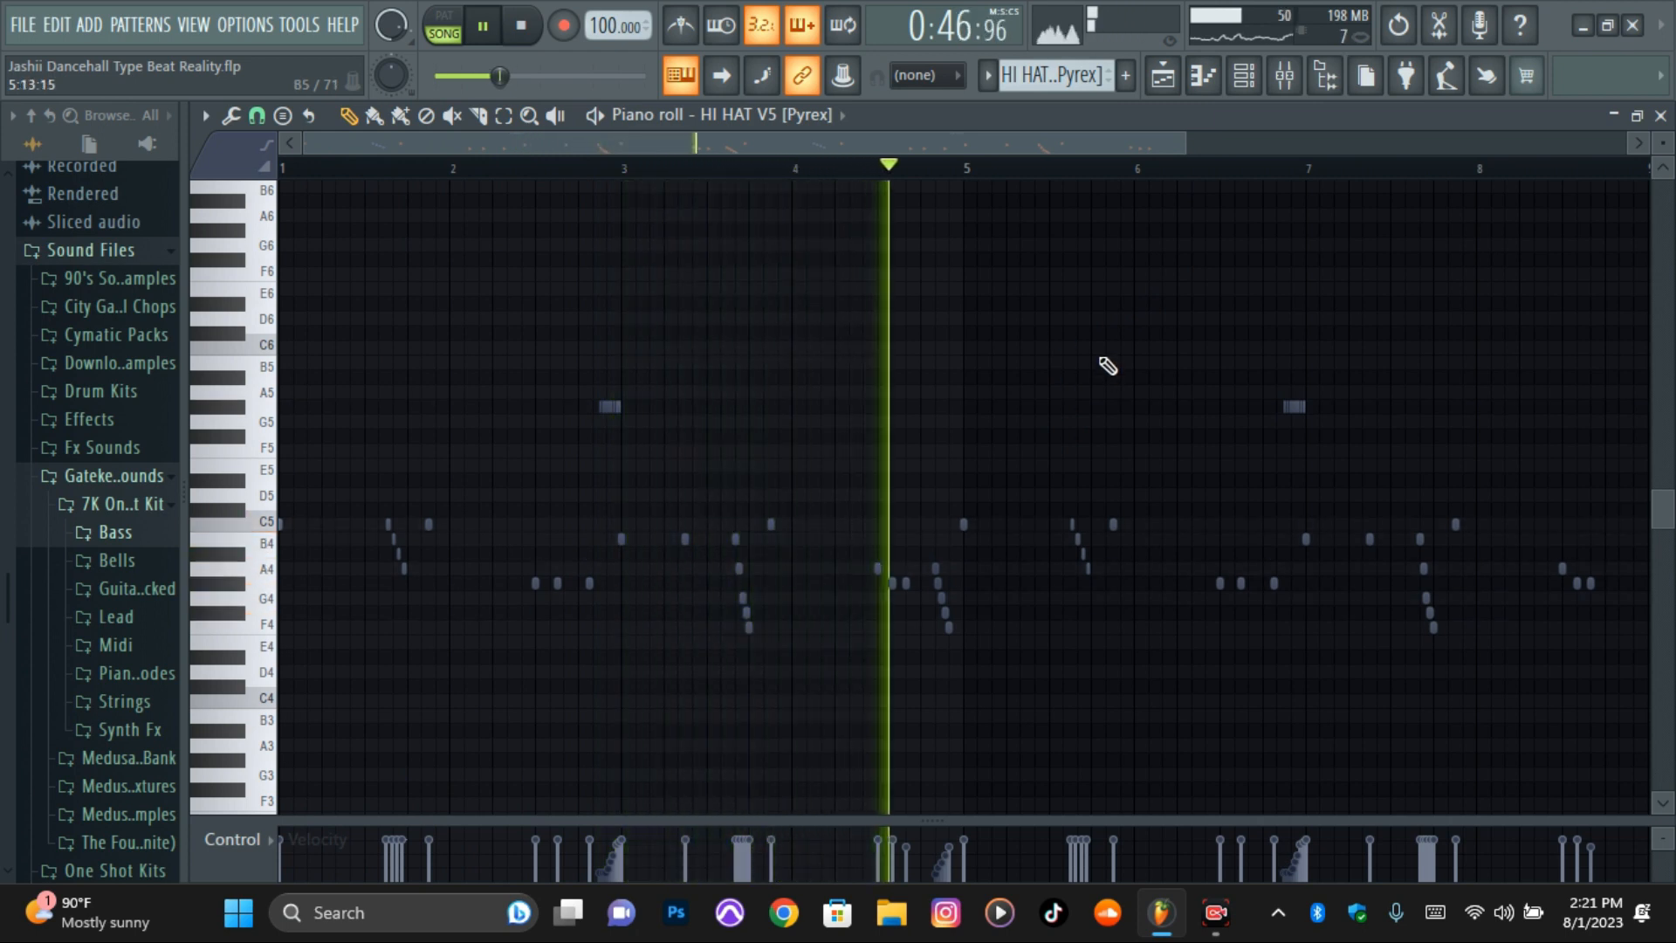
- Stop playback and make OPEN HAT V7 [Metro] the current pattern in the playlist
{"action": "key", "text": "space"}
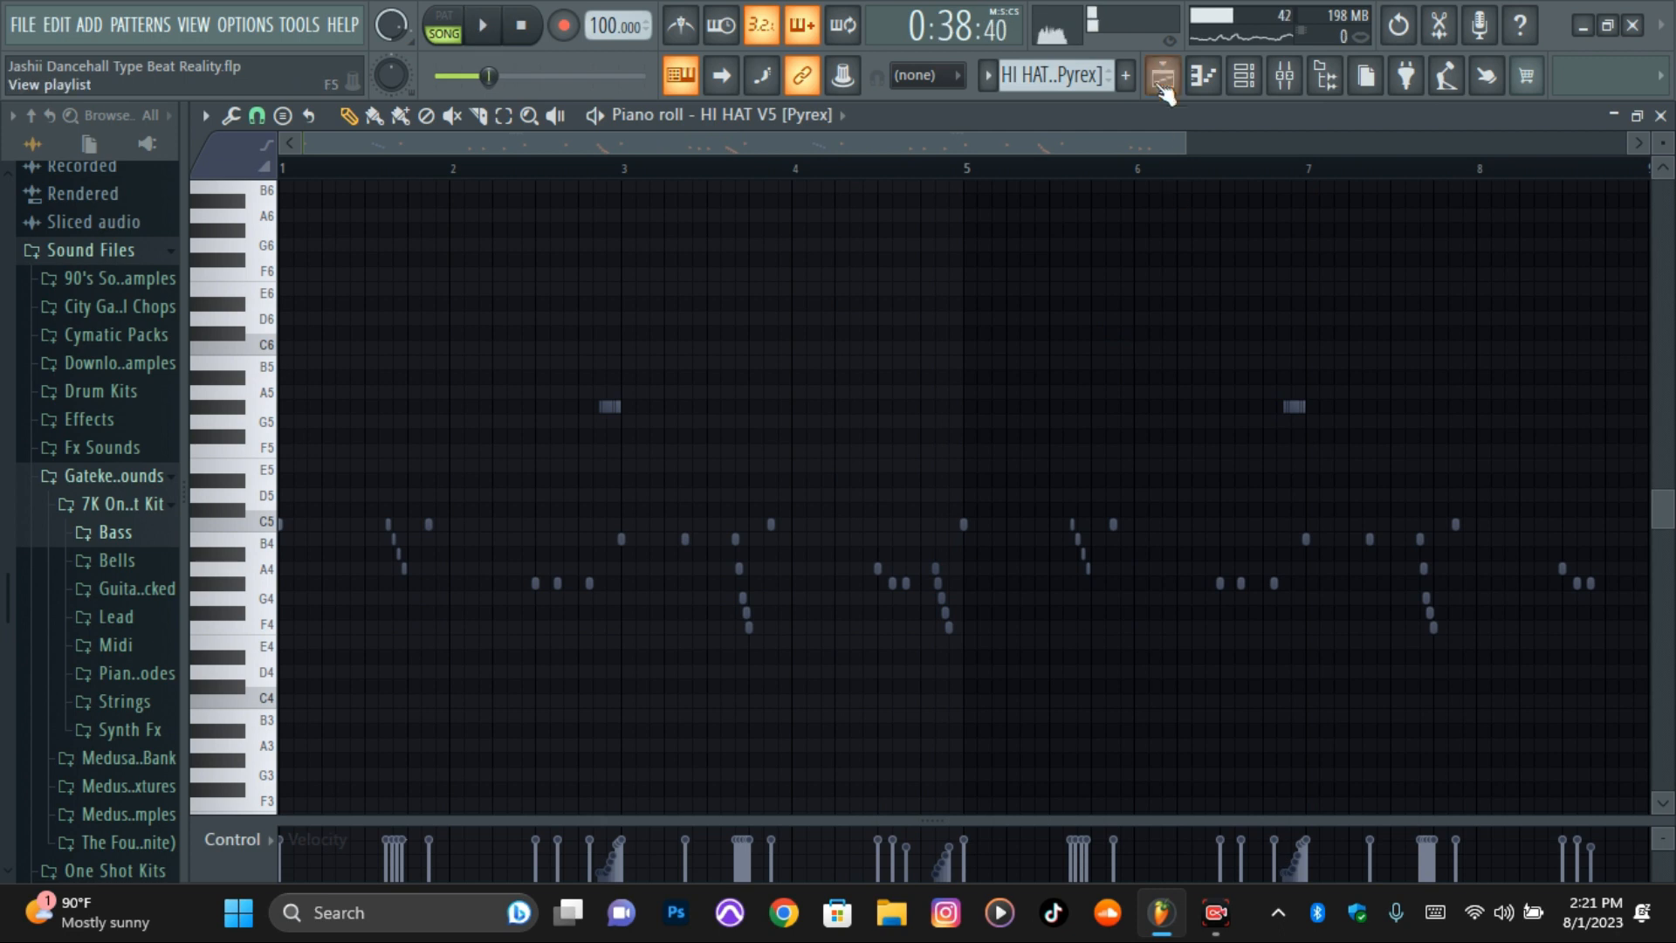
{"action": "left_click", "coordinate": [1162, 79]}
{"action": "left_click", "coordinate": [840, 122]}
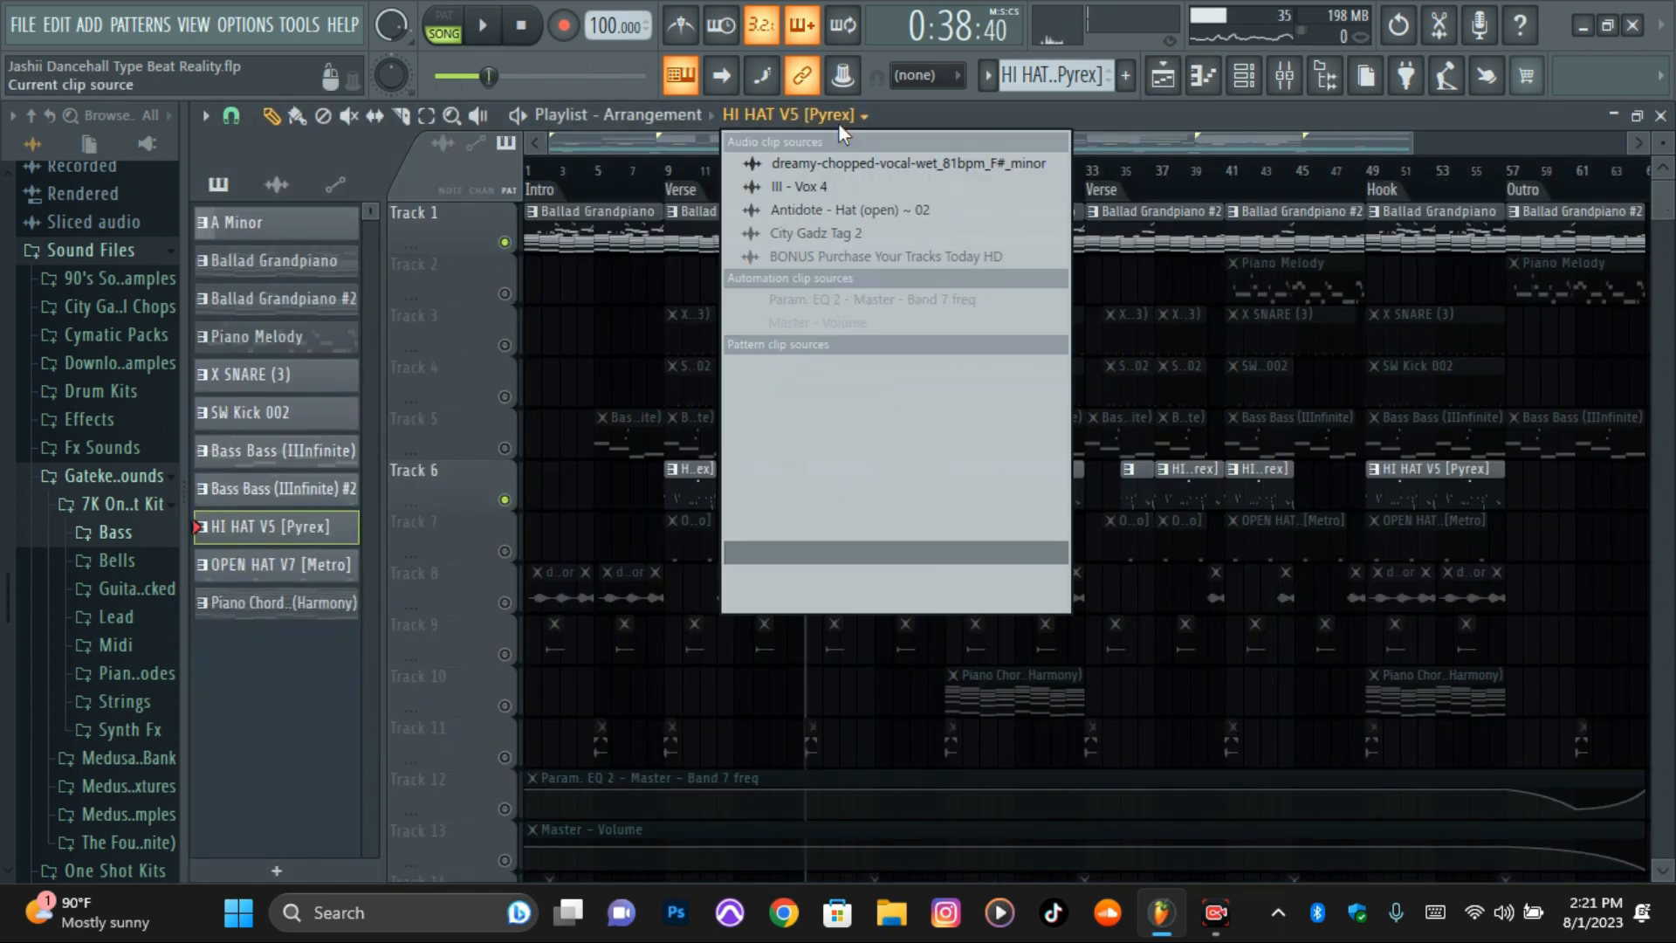
{"action": "left_click", "coordinate": [899, 576]}
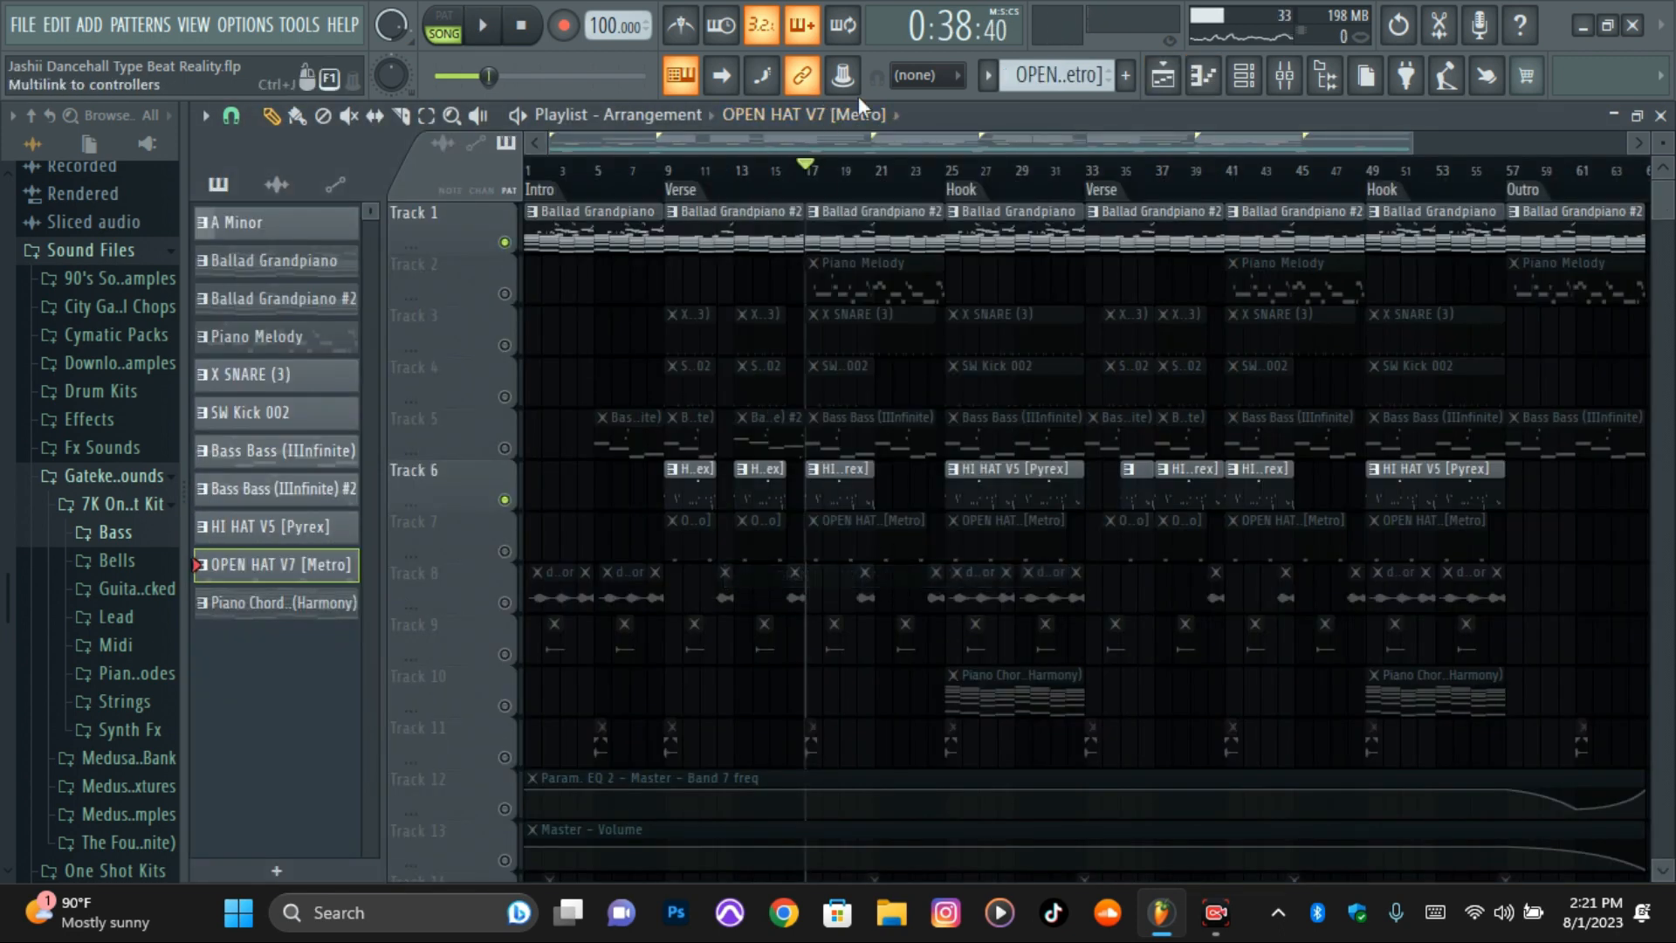
{"action": "left_click", "coordinate": [987, 77]}
{"action": "left_click", "coordinate": [1037, 310]}
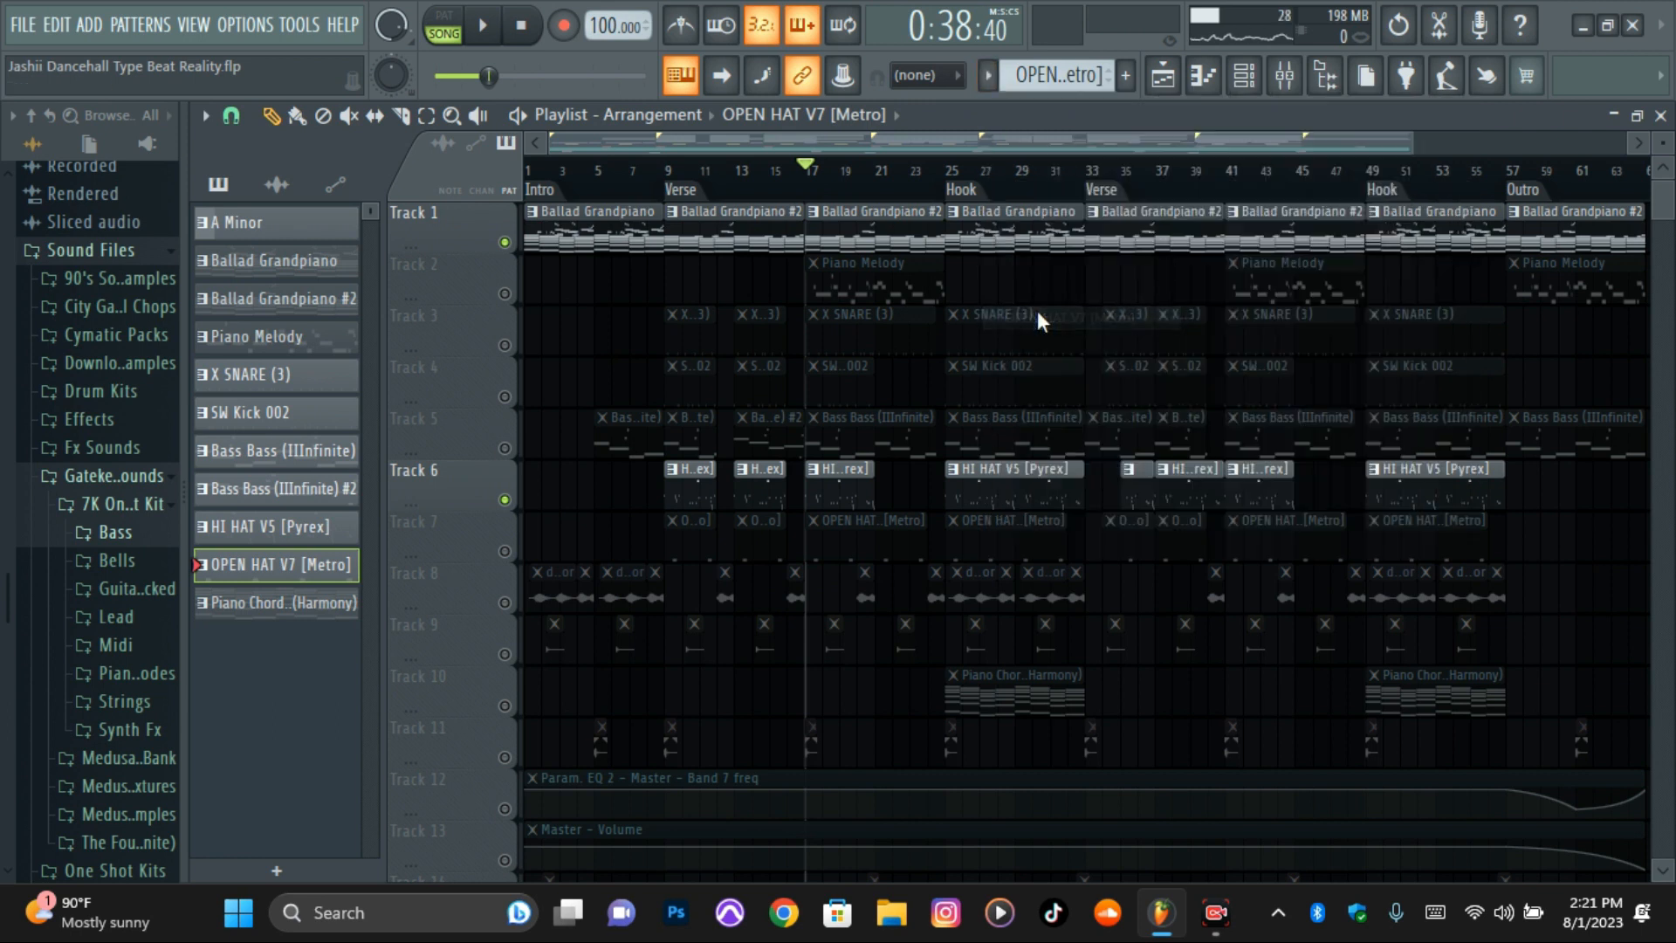
- Show the OPEN HAT V7 [Metro] channel's notes in the piano roll, play them in pattern mode and stop
{"action": "left_click", "coordinate": [1162, 79]}
{"action": "left_click", "coordinate": [769, 115]}
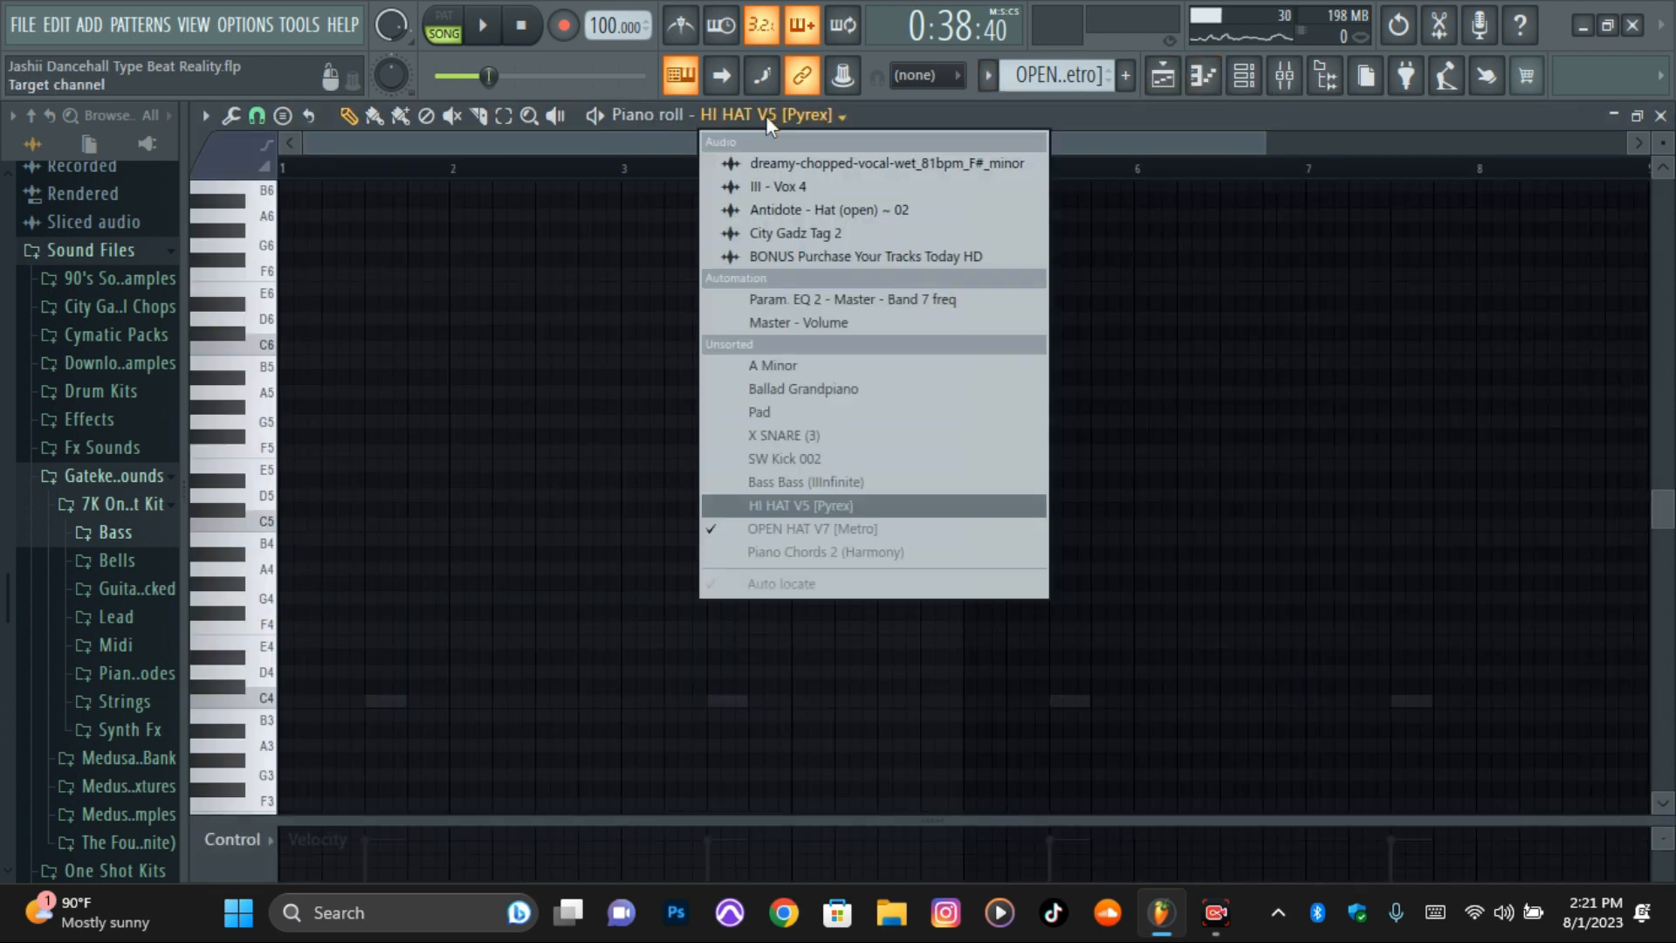
{"action": "left_click", "coordinate": [821, 525]}
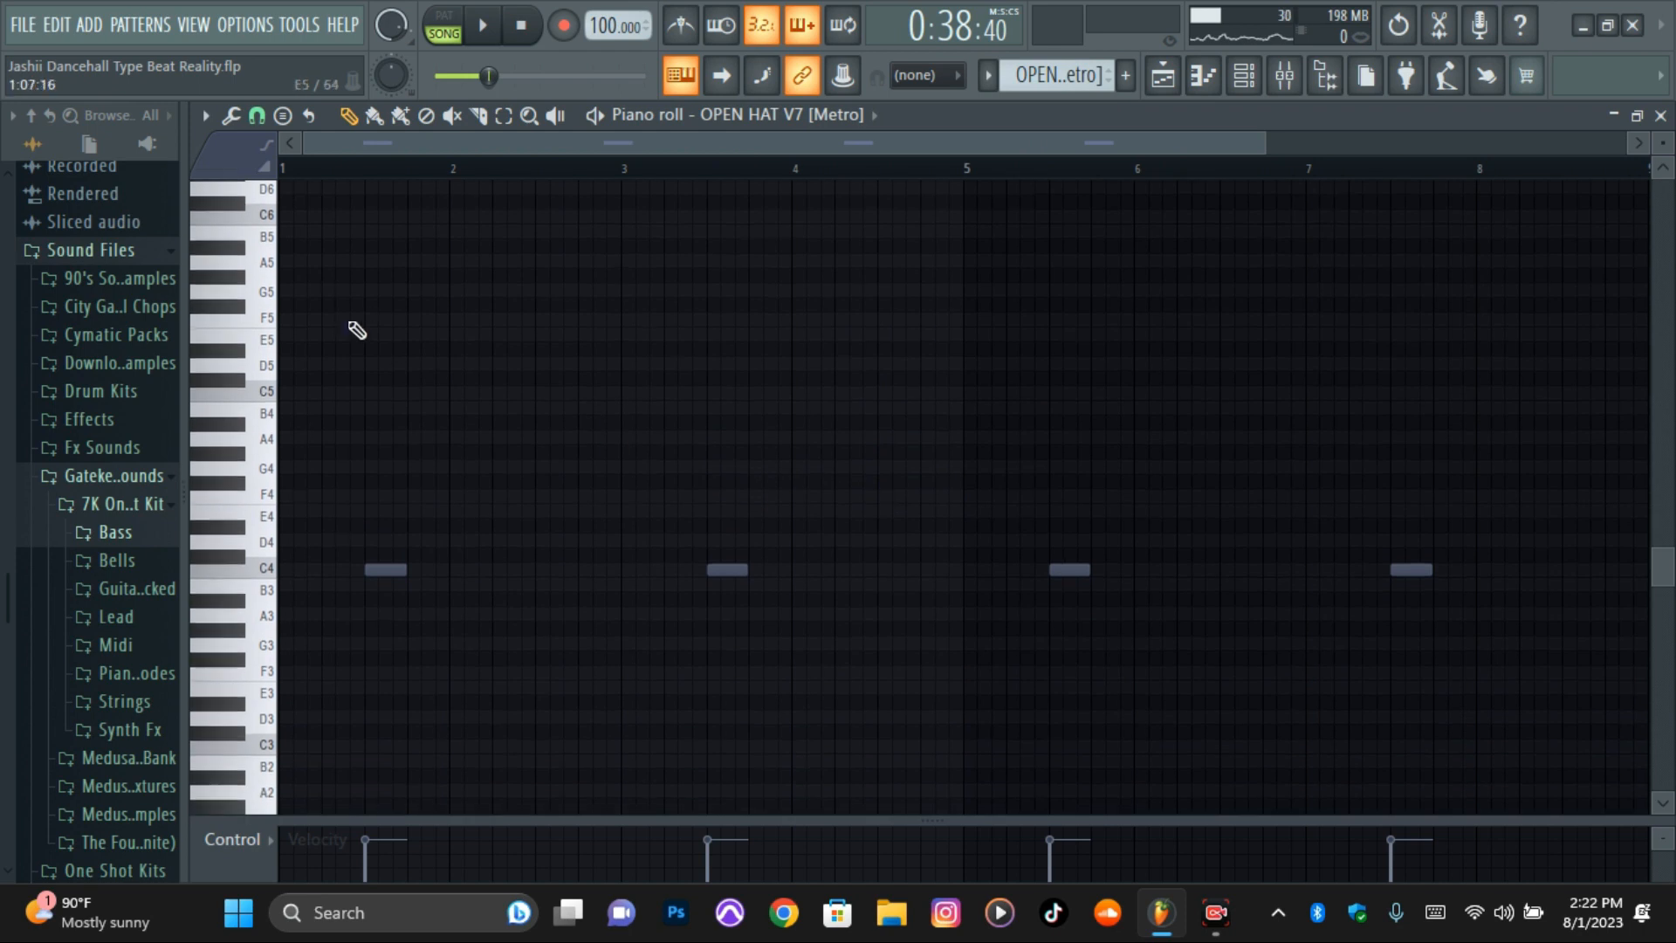
{"action": "key", "text": "space"}
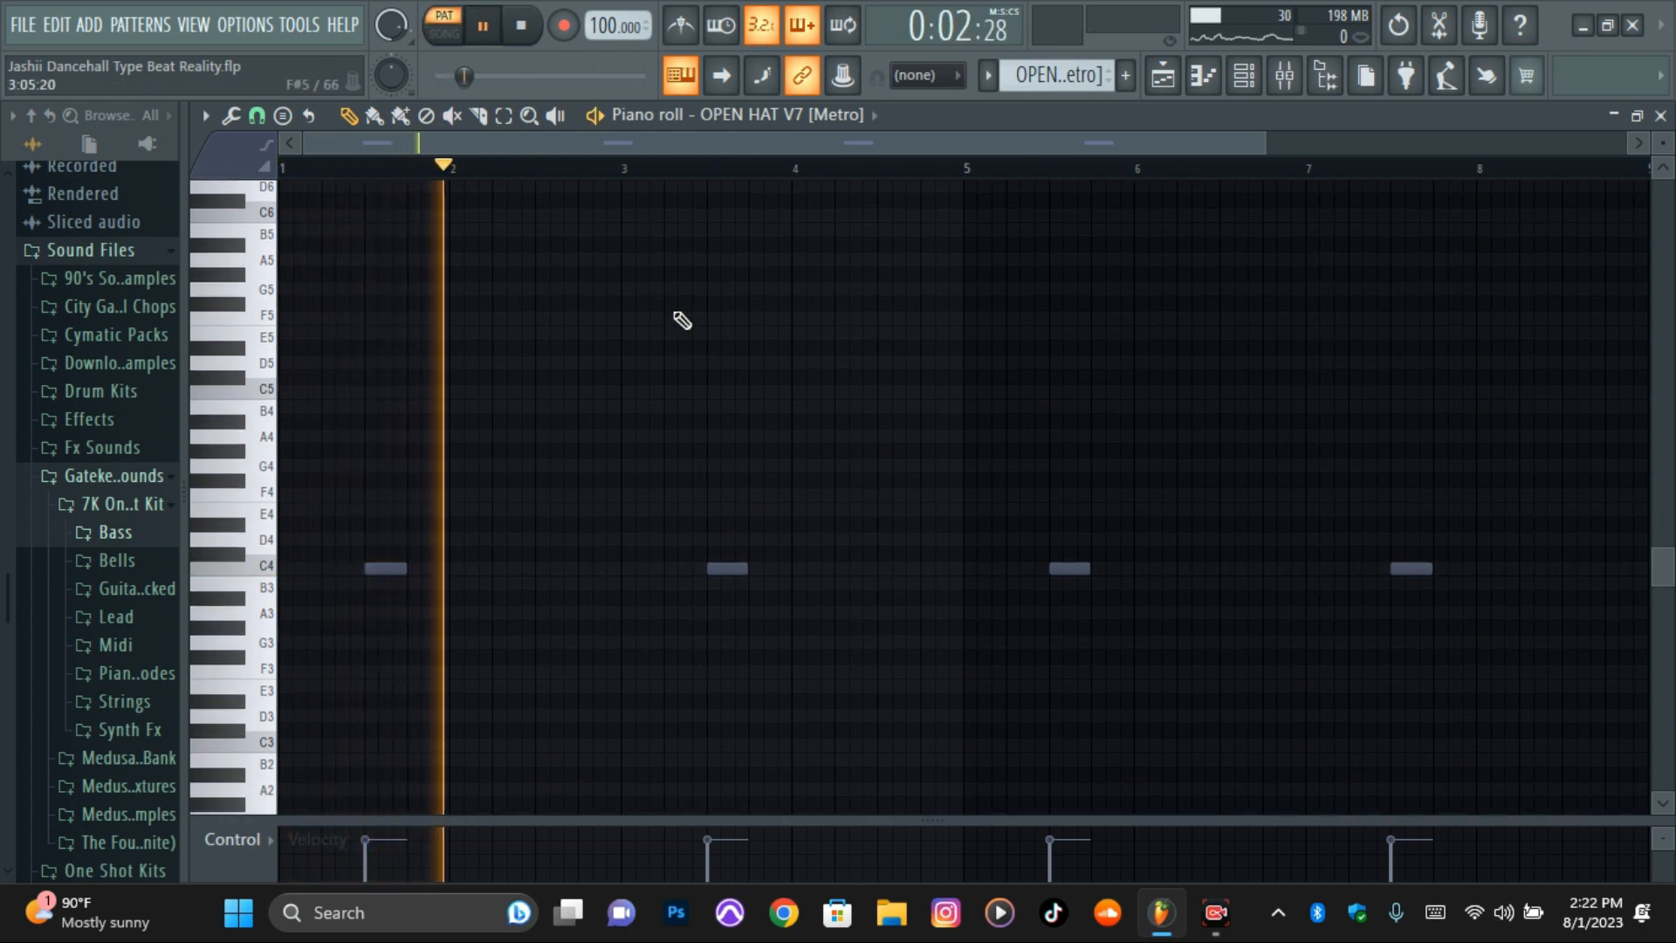
{"action": "key", "text": "space"}
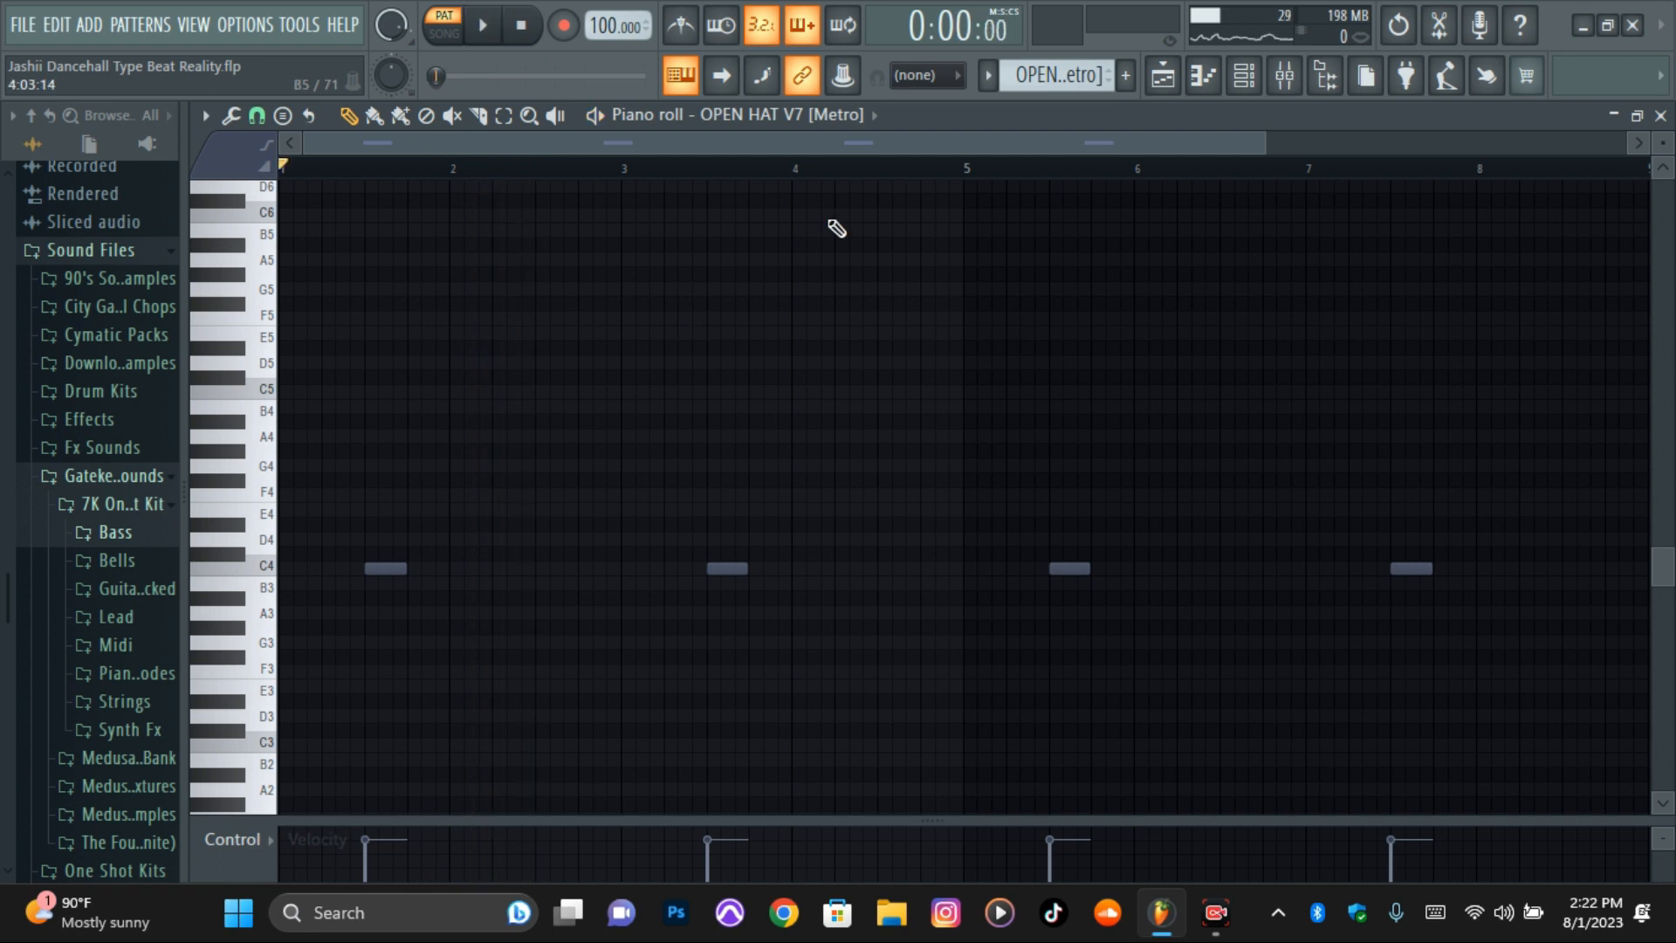
- Show the Piano Chords 2 (Harmony) pattern and channel in the piano roll with the full range of chord notes in view
{"action": "left_click", "coordinate": [814, 106]}
{"action": "left_click", "coordinate": [761, 552]}
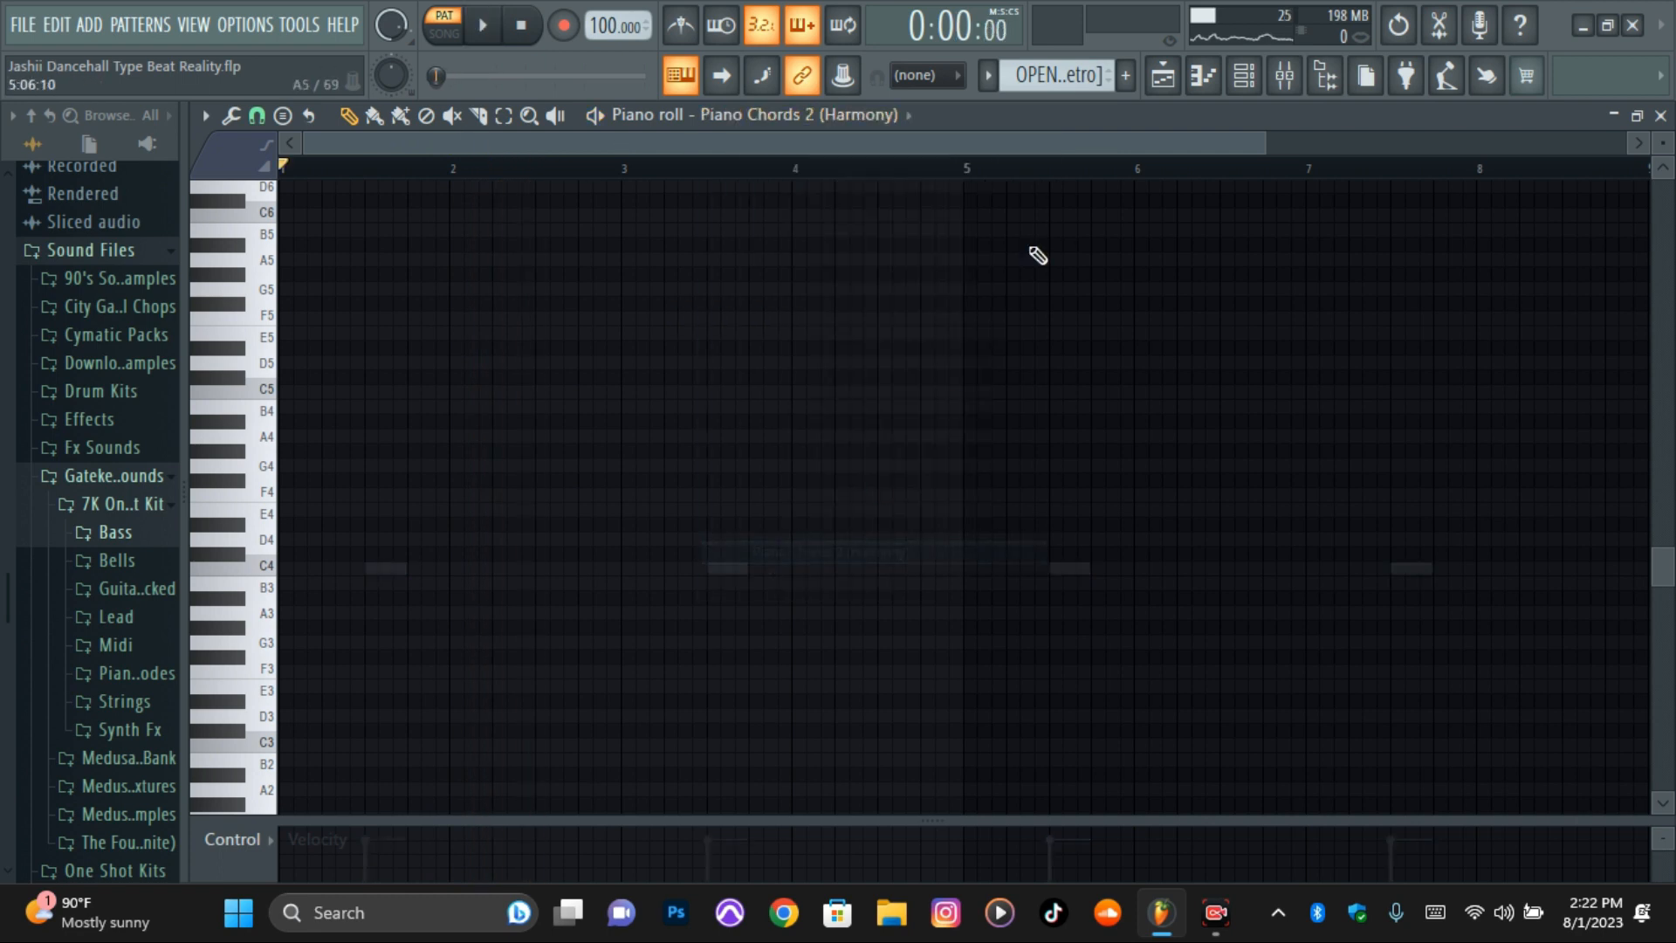
{"action": "left_click", "coordinate": [1056, 75]}
{"action": "left_click", "coordinate": [1037, 345]}
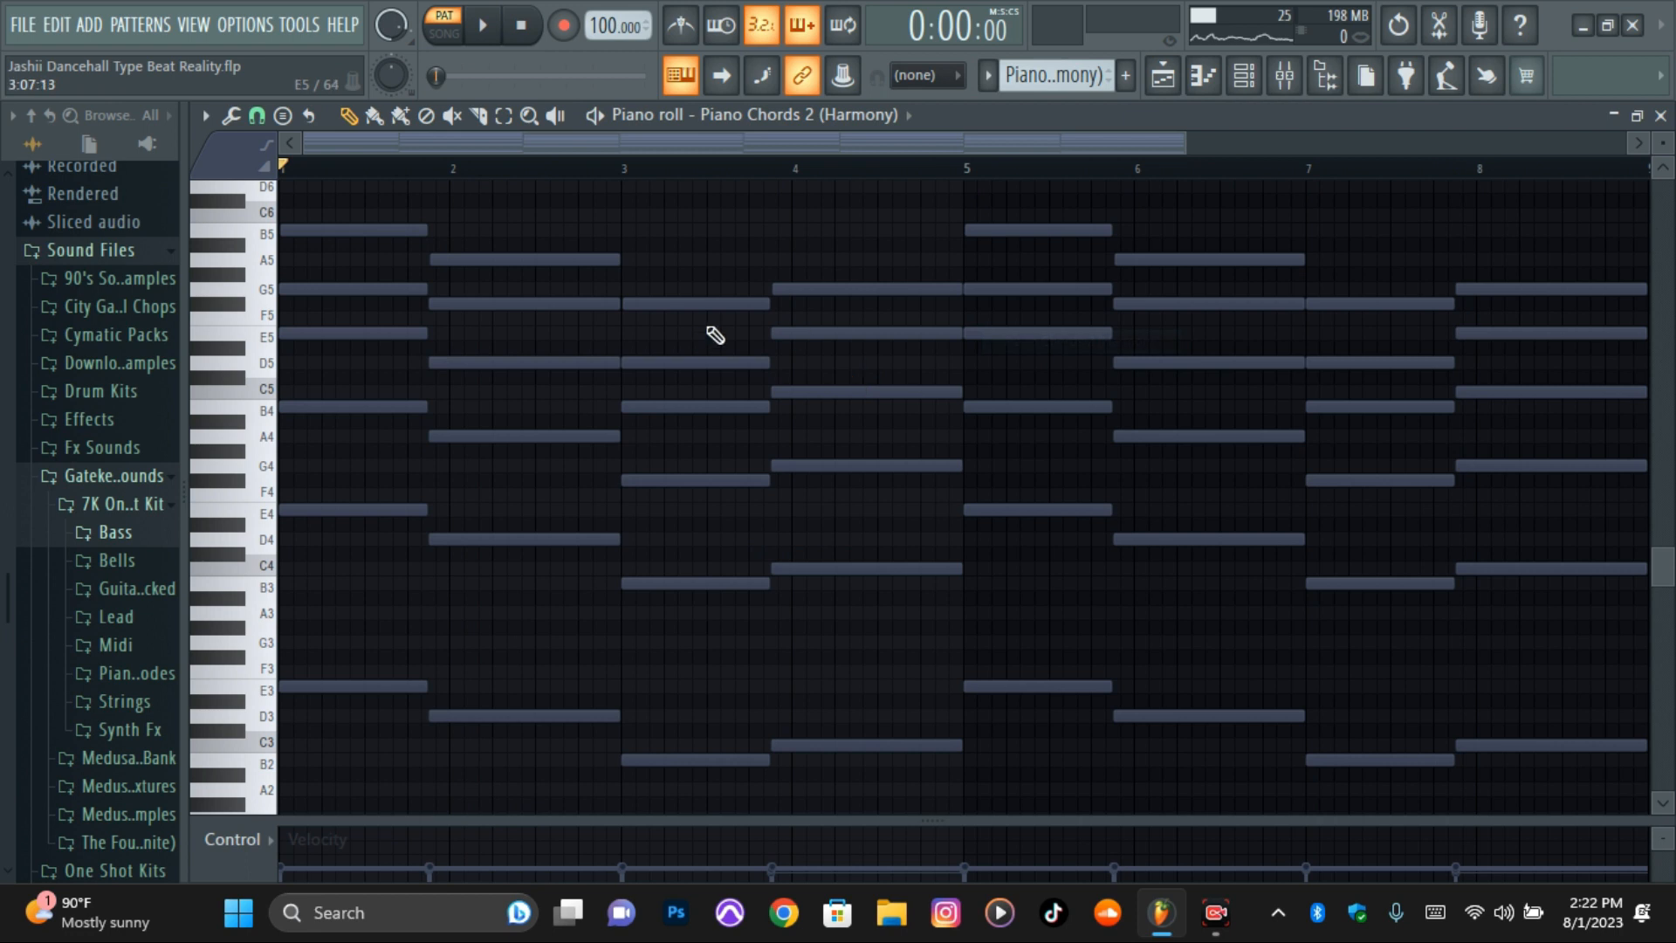
{"action": "scroll", "coordinate": [1107, 286], "scroll_direction": "up", "scroll_amount": 2}
{"action": "left_click_drag", "start_coordinate": [1671, 144], "coordinate": [1674, 140]}
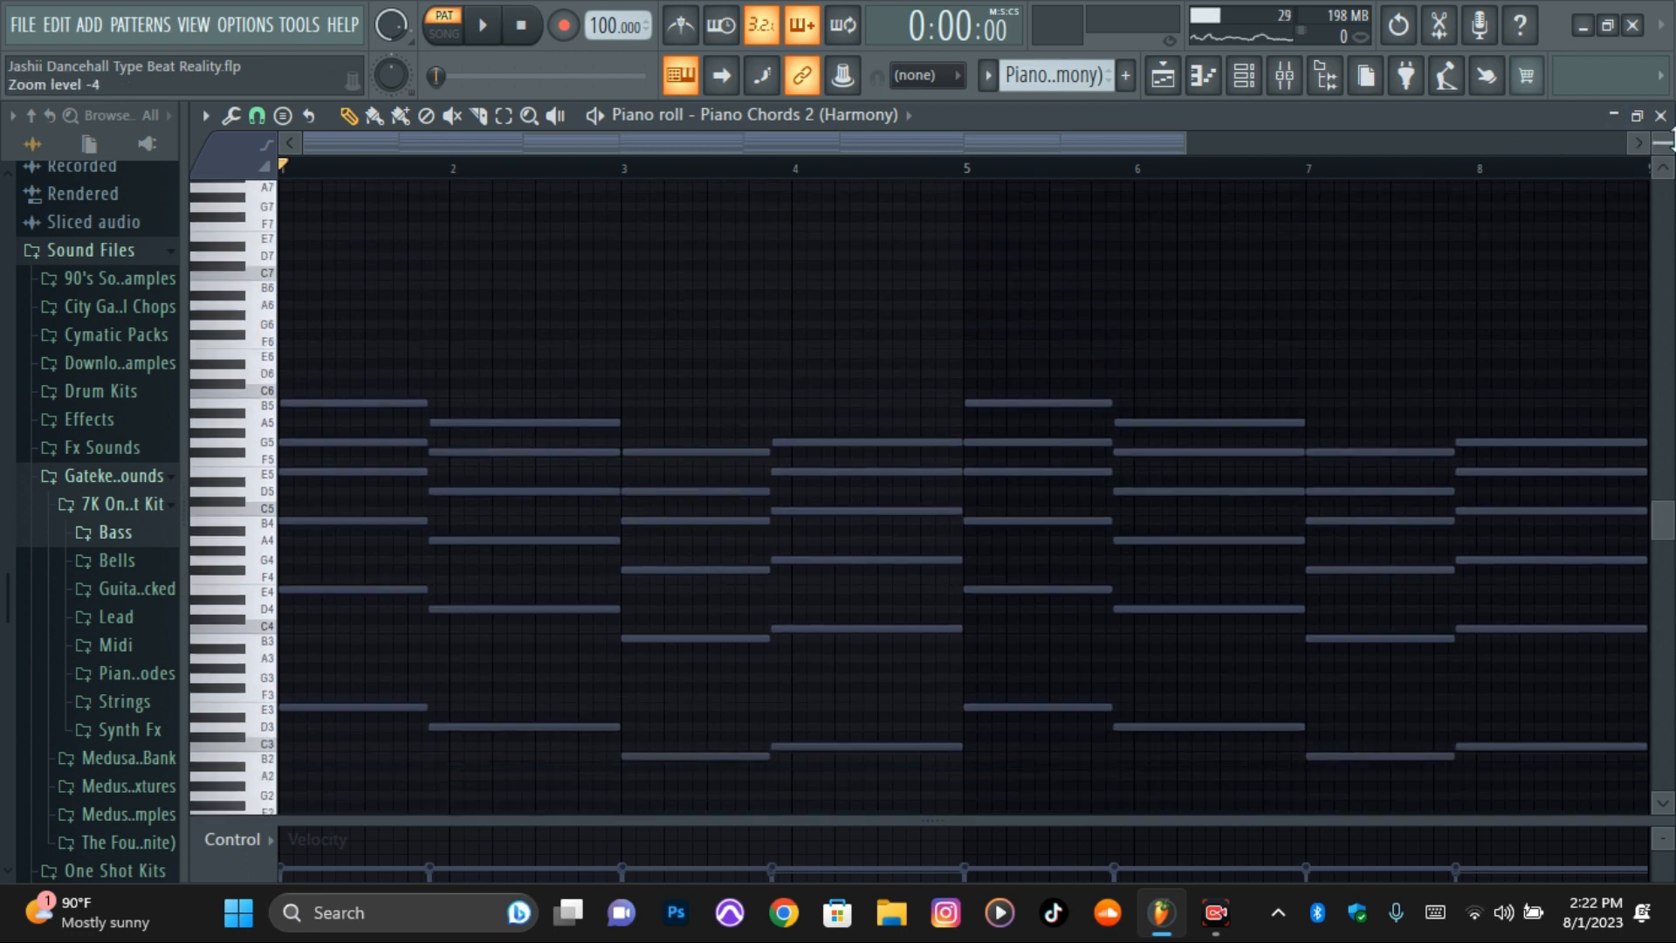
{"action": "scroll", "coordinate": [1166, 282], "scroll_direction": "down", "scroll_amount": 2}
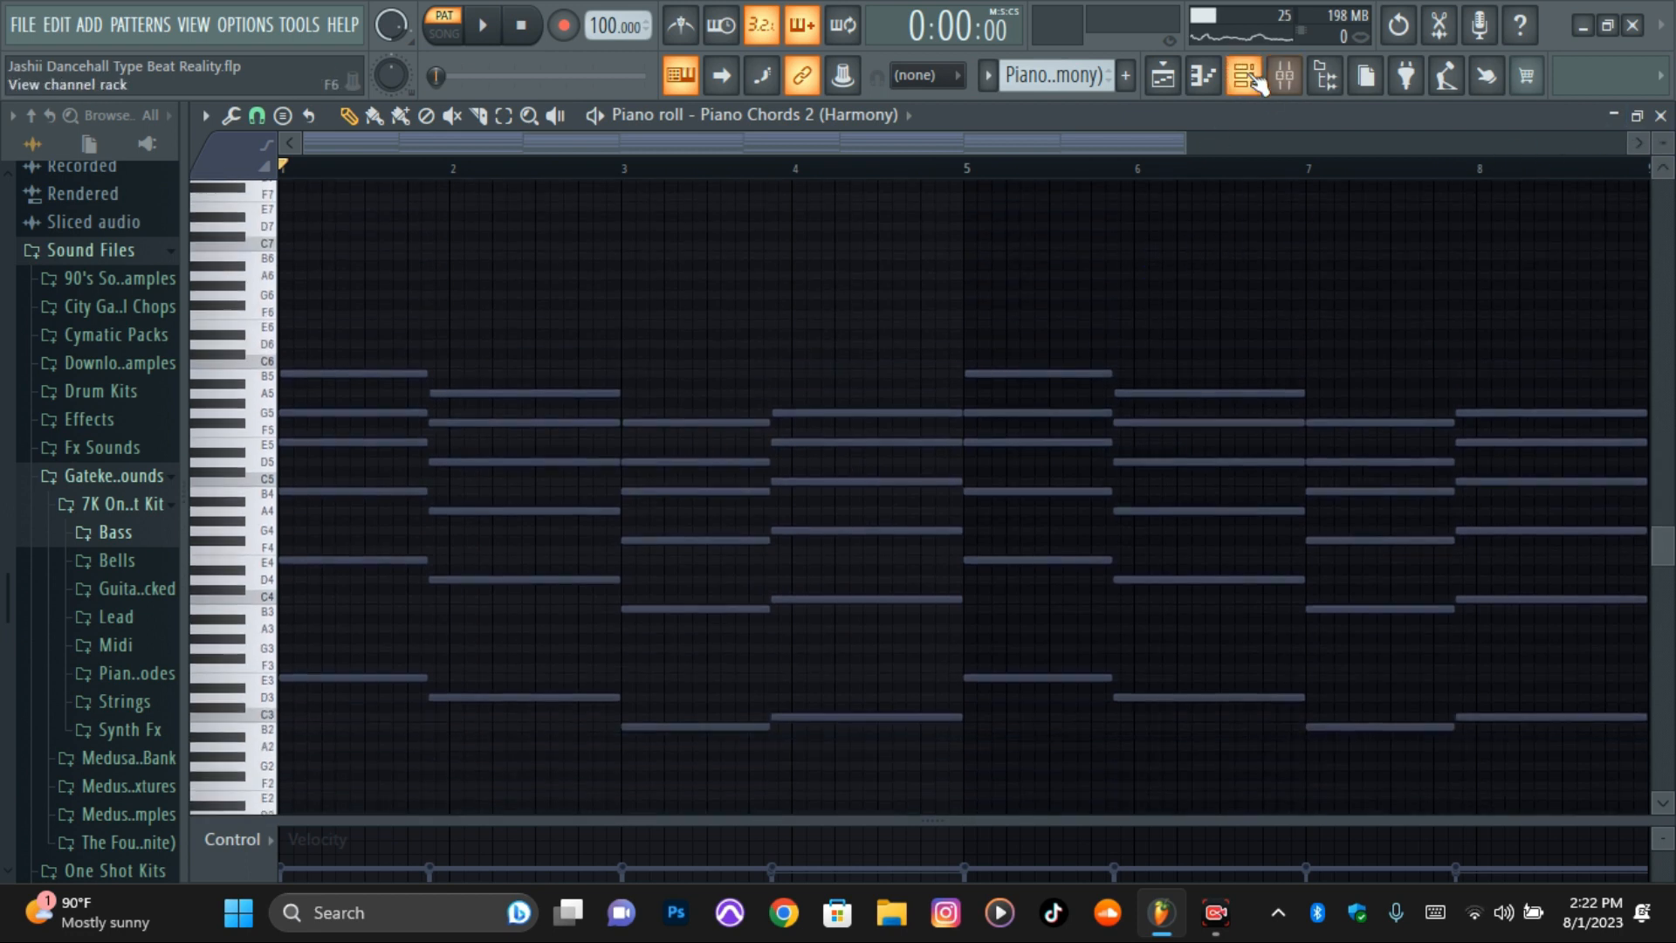
- Inspect the Nexus preset on the Piano Chords 2 (Harmony) channel, then briefly play the chord pattern in the piano roll
{"action": "left_click", "coordinate": [1257, 83]}
{"action": "left_click", "coordinate": [545, 546]}
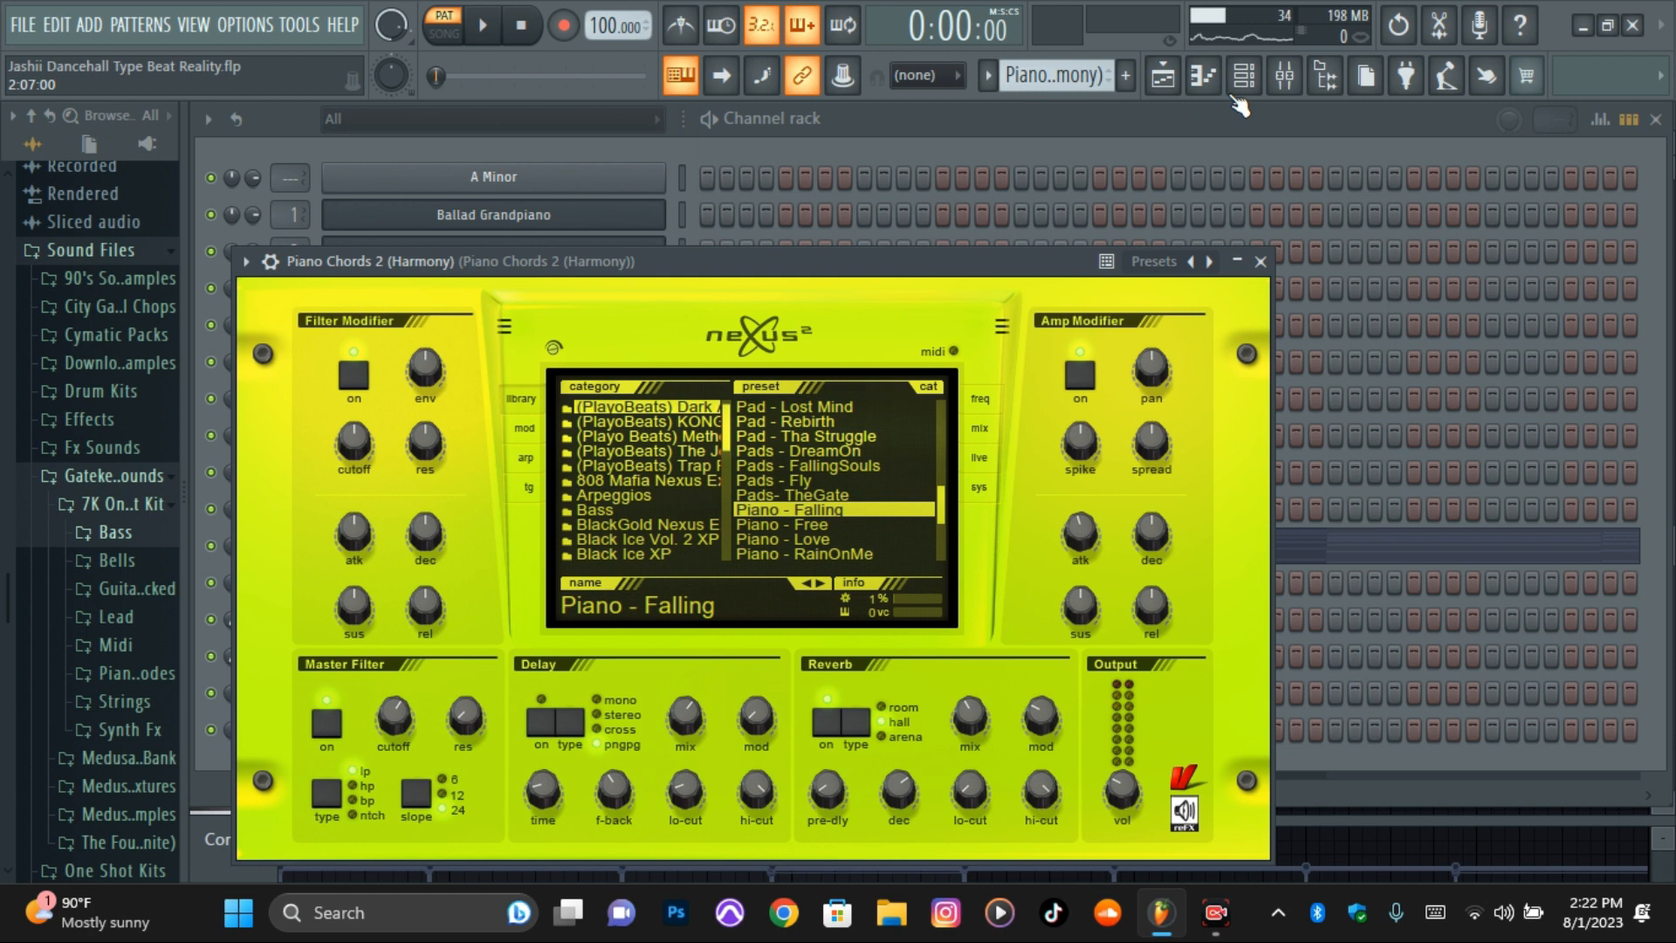
{"action": "left_click", "coordinate": [1203, 76]}
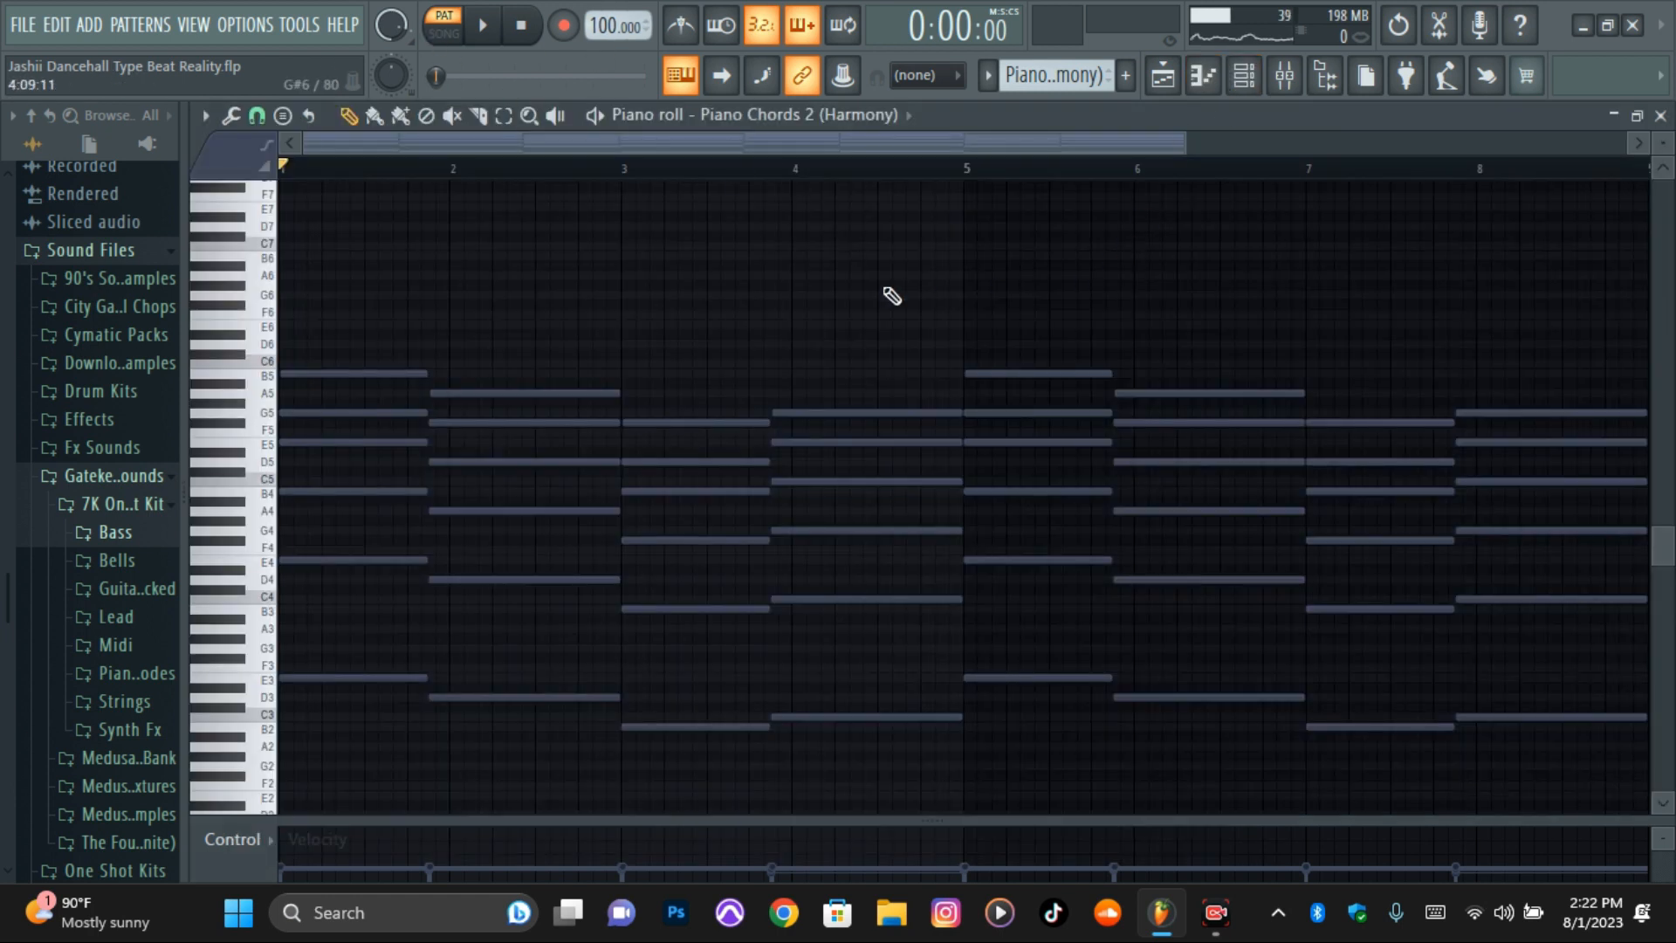
{"action": "key", "text": "space"}
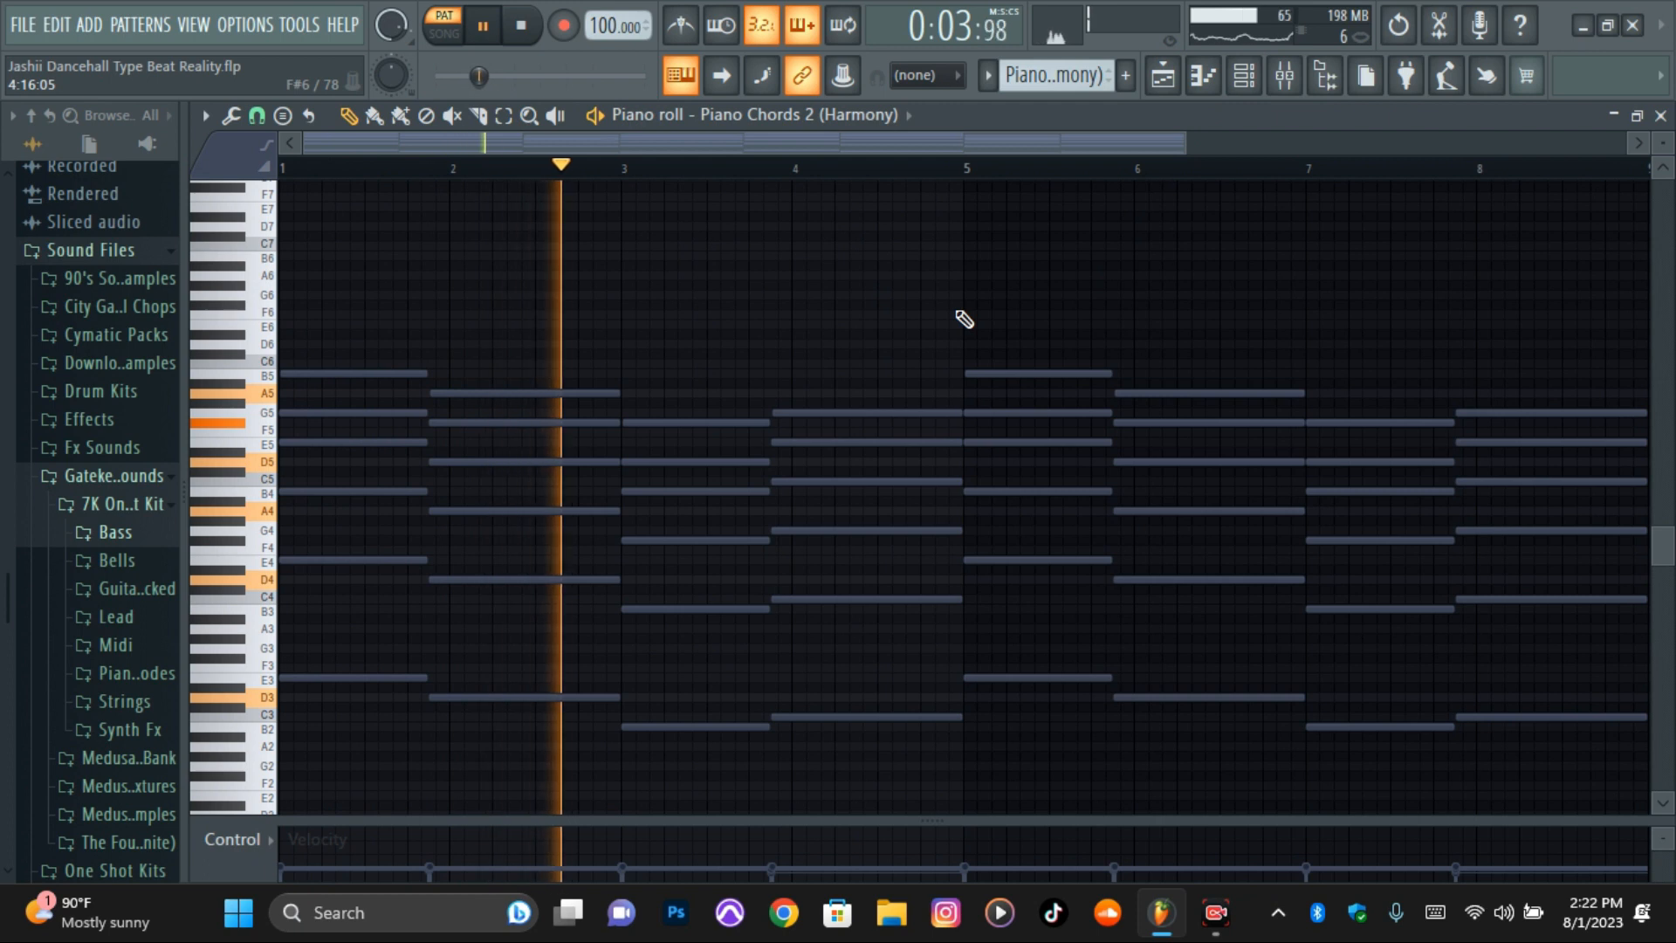
{"action": "key", "text": "space"}
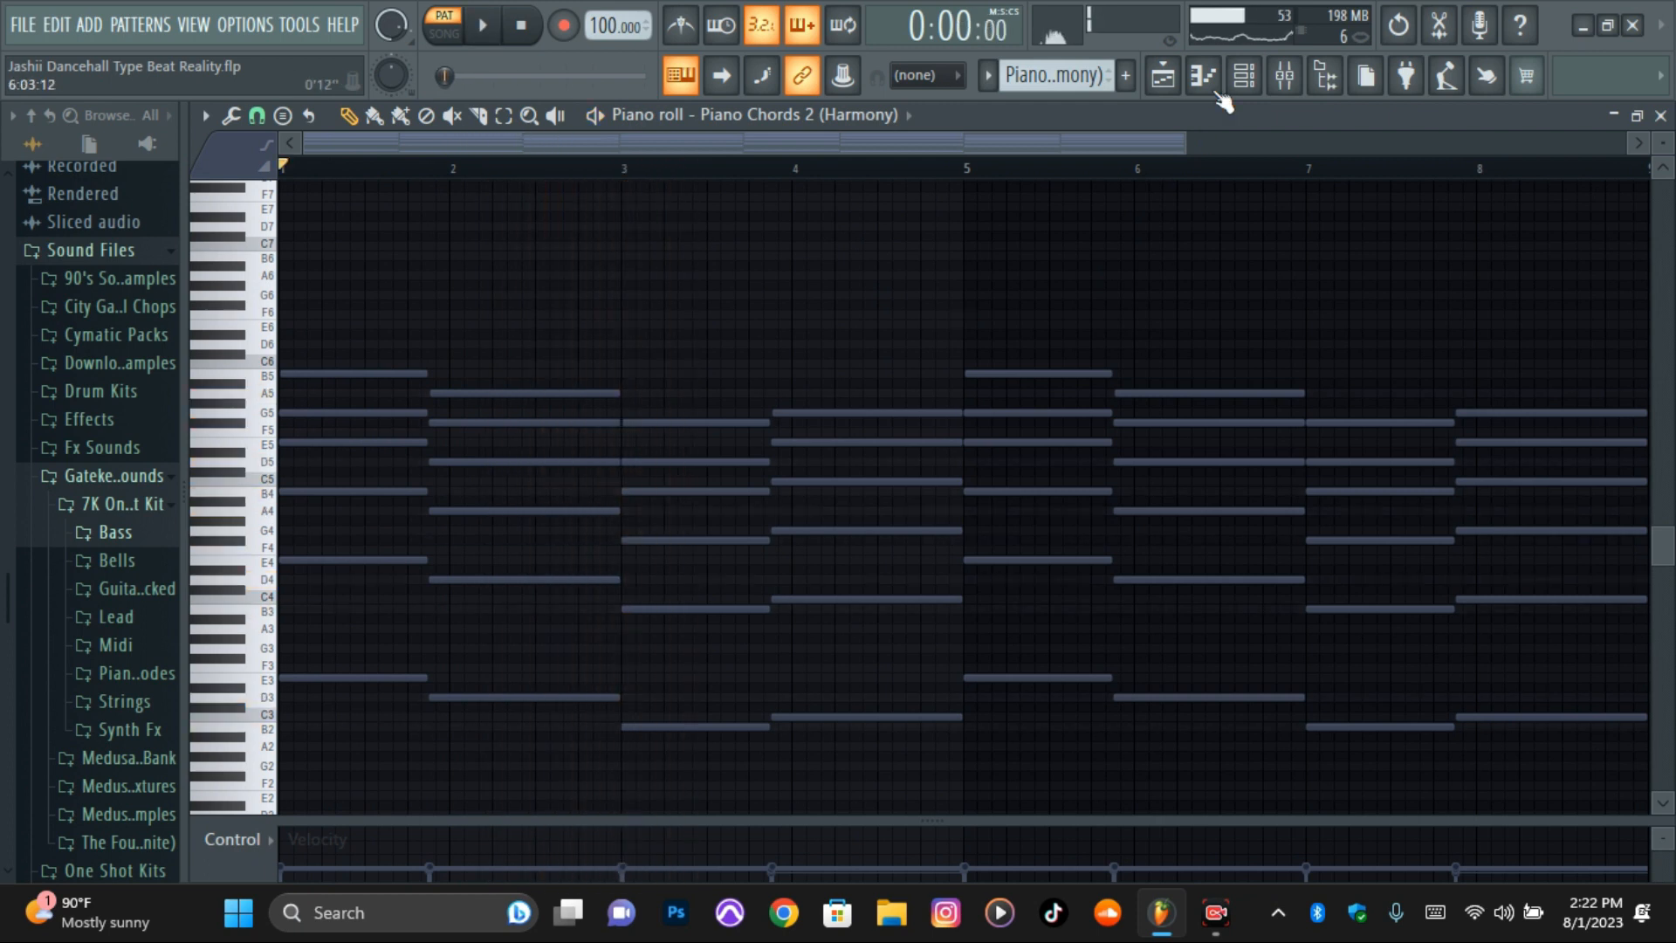
- Isolate Track 10 and Track 1 in the playlist and set the playback position to the Hook at bar 25
{"action": "left_click", "coordinate": [1163, 75]}
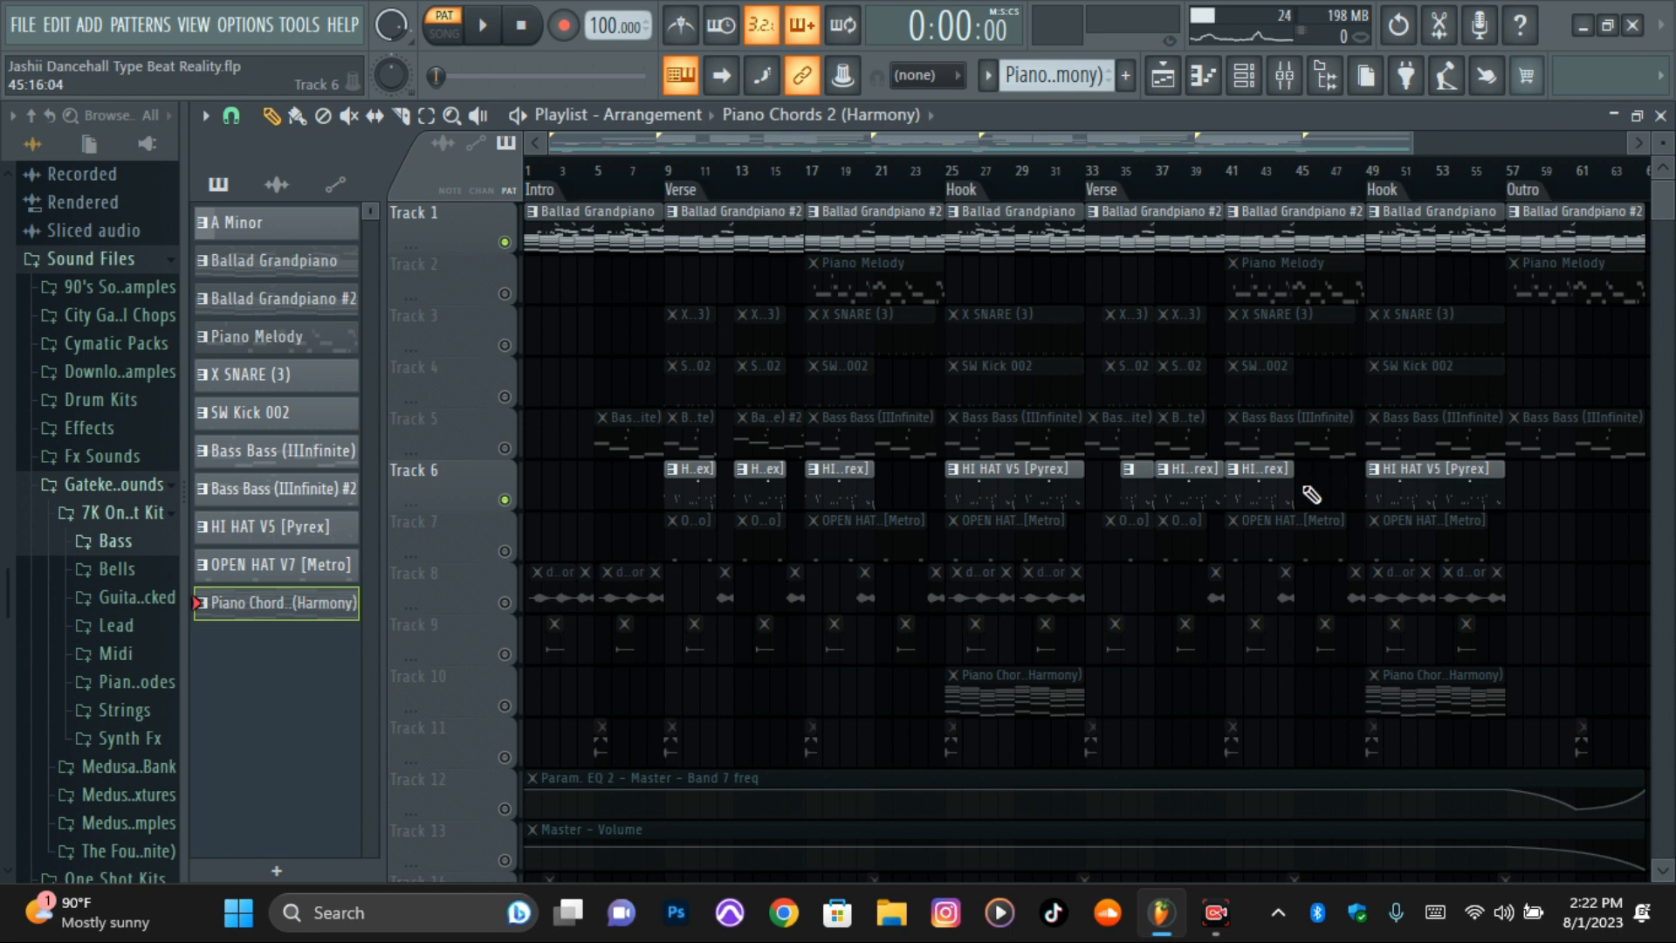
{"action": "right_click", "coordinate": [505, 705]}
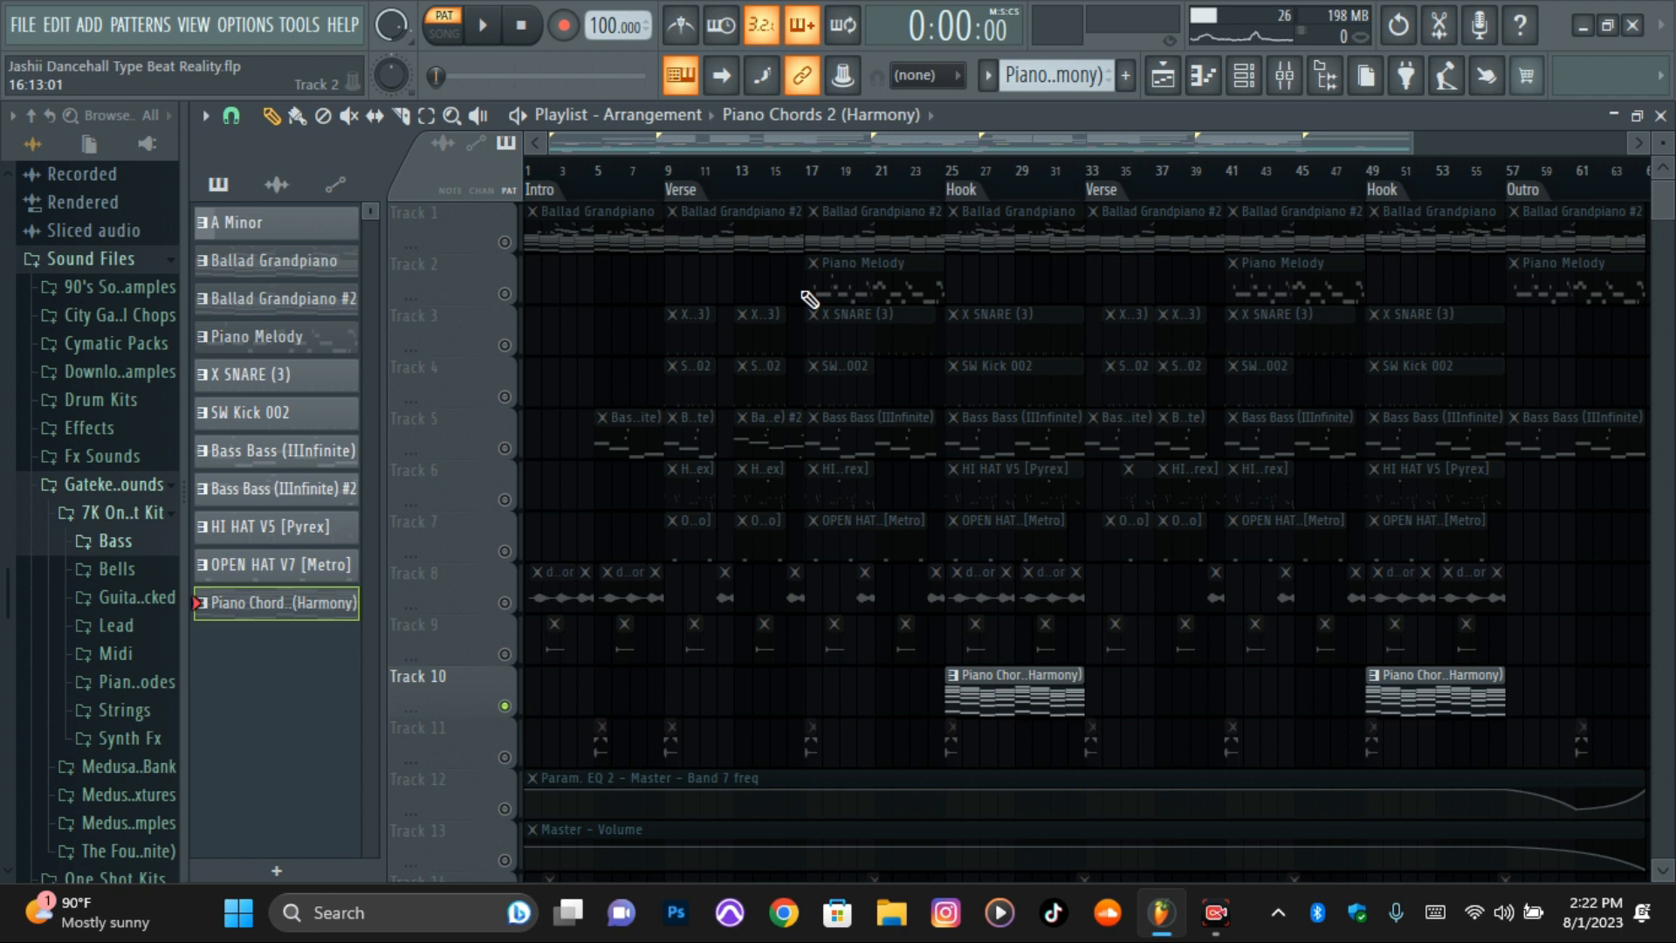
{"action": "left_click", "coordinate": [928, 172]}
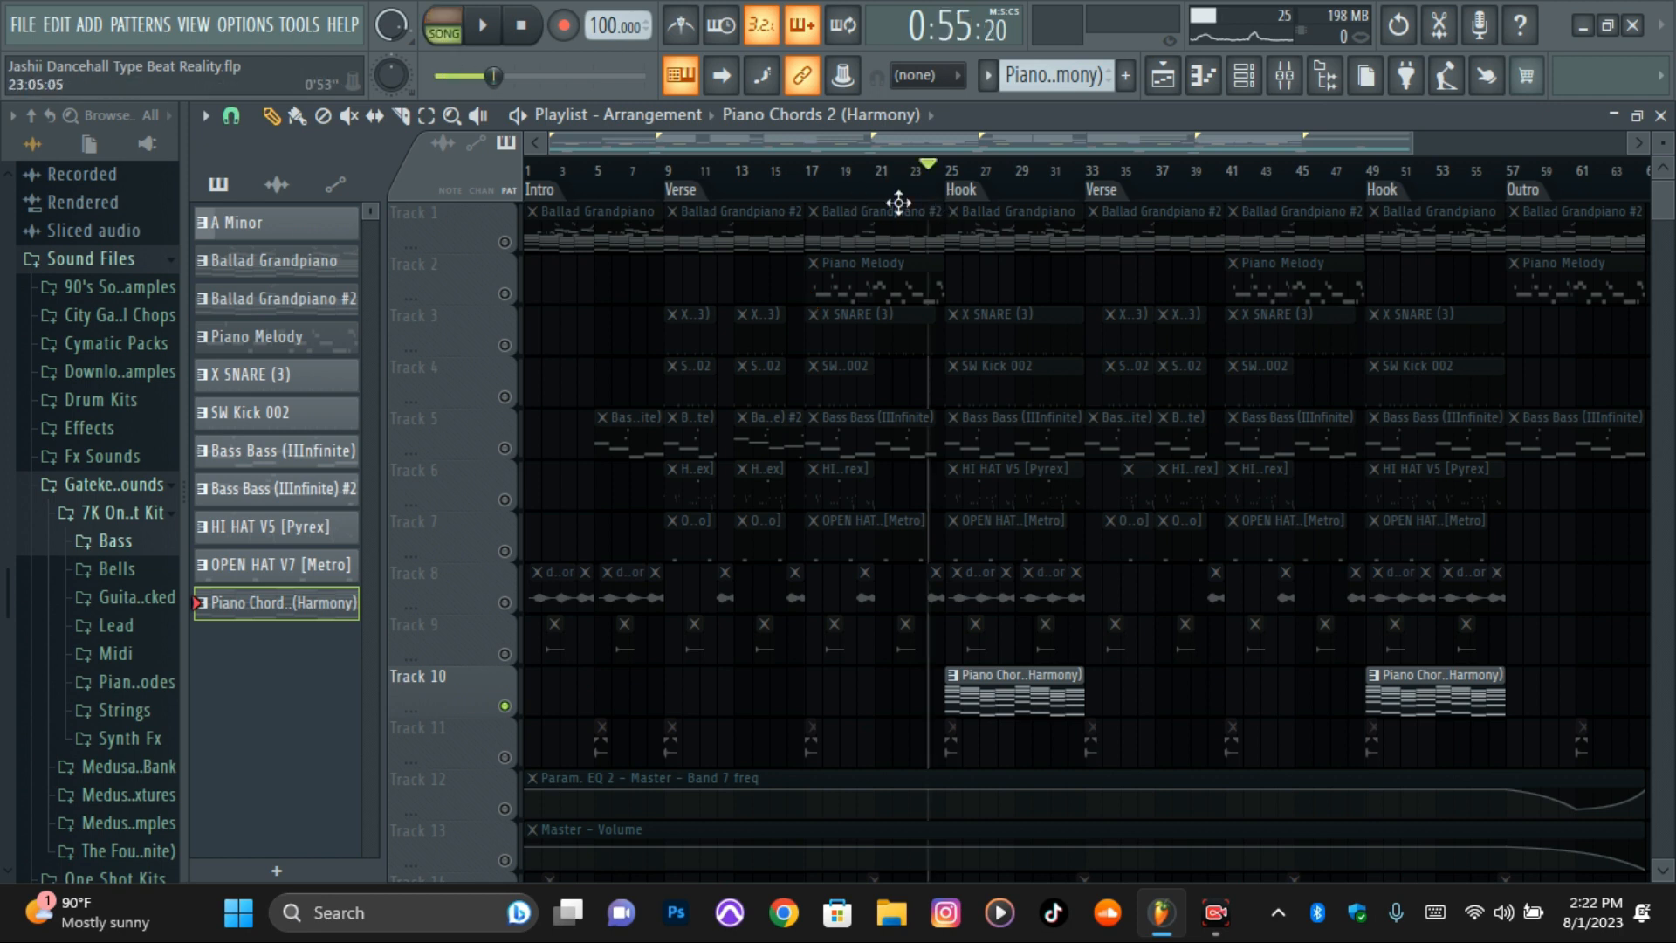
{"action": "left_click", "coordinate": [504, 242]}
{"action": "left_click", "coordinate": [949, 172]}
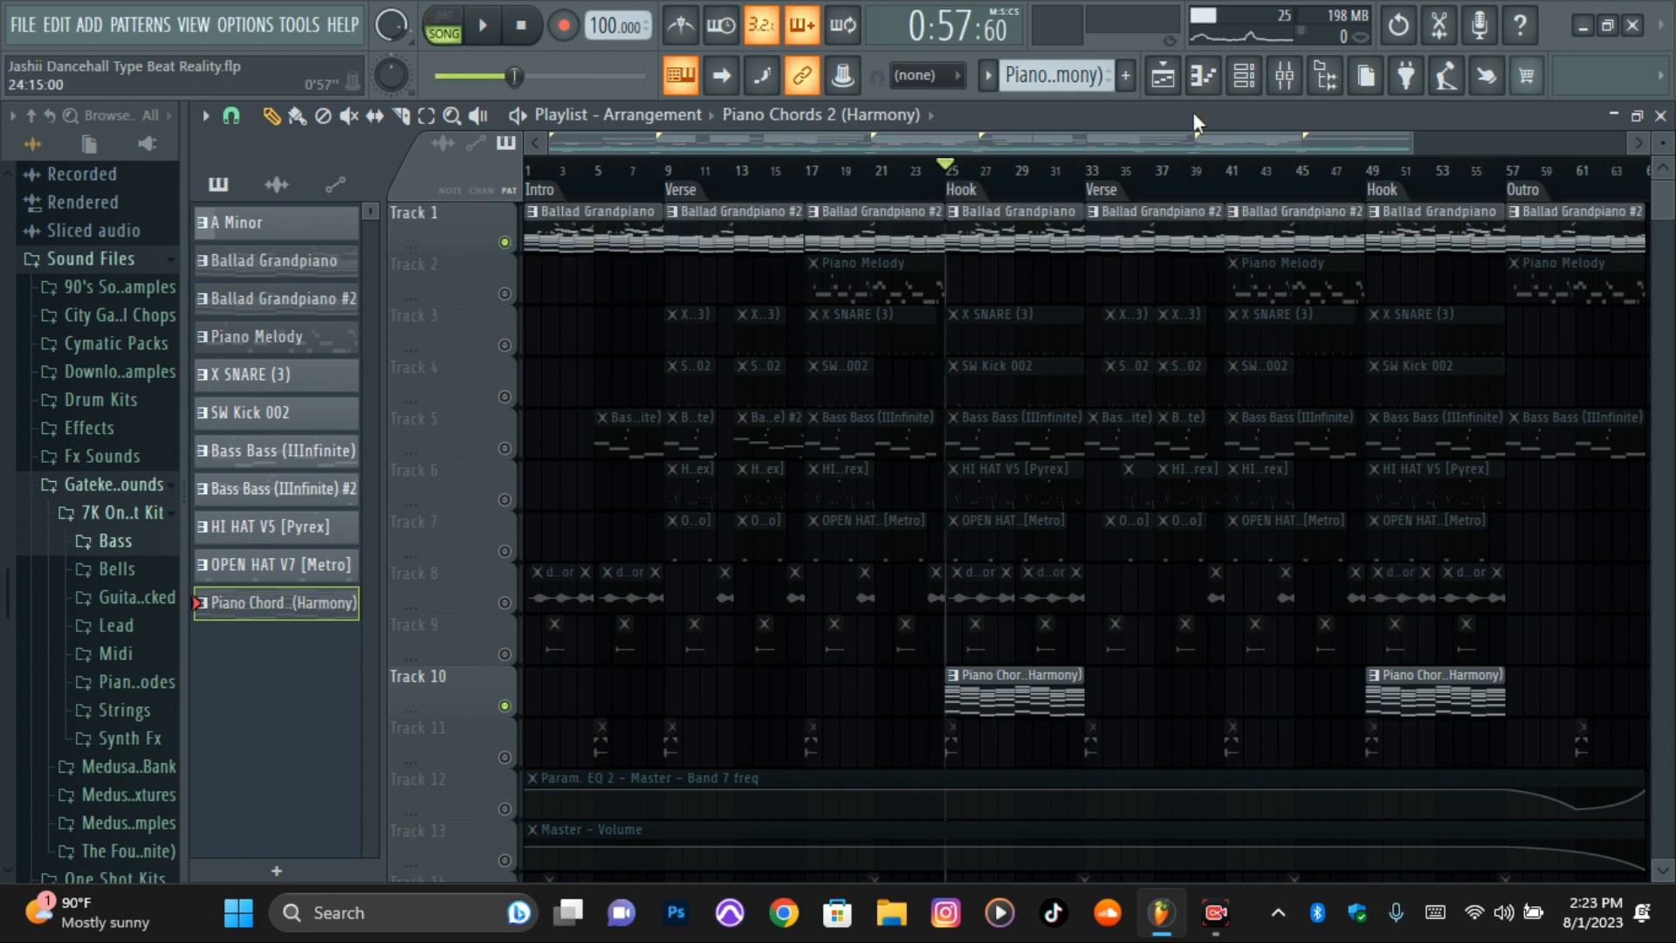
- Examine the Fruity parametric EQ 2 and ValhallaVintageVerb settings on the Piano Chords 2 (Harmony) mixer insert
{"action": "left_click", "coordinate": [1284, 76]}
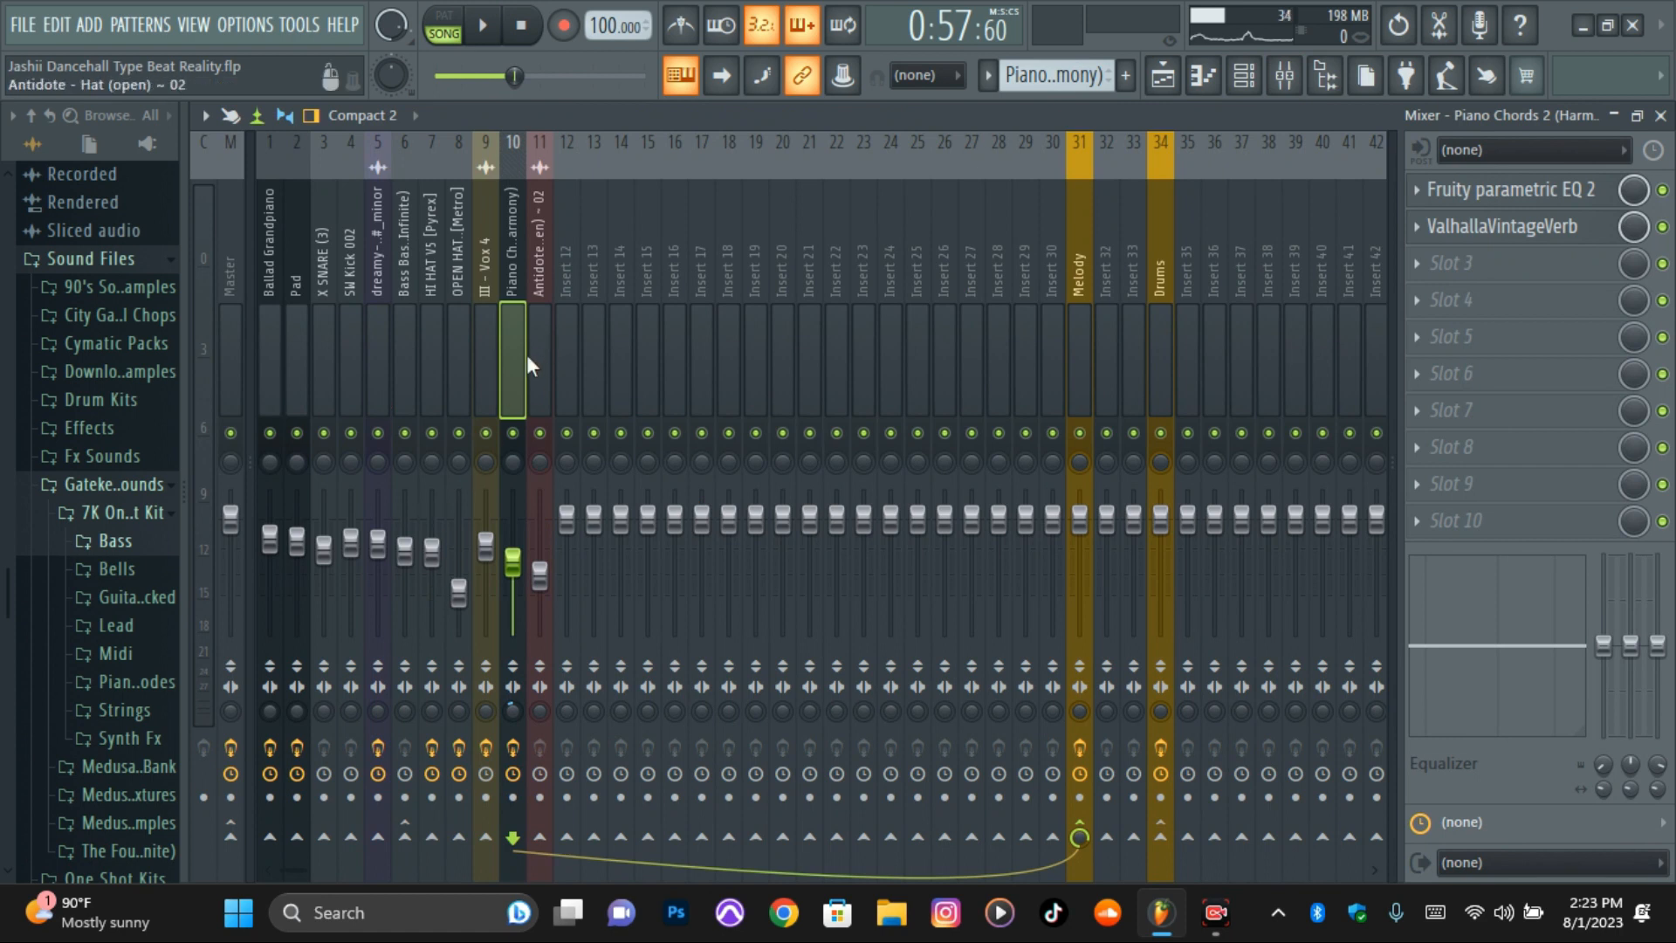
{"action": "left_click", "coordinate": [1588, 191]}
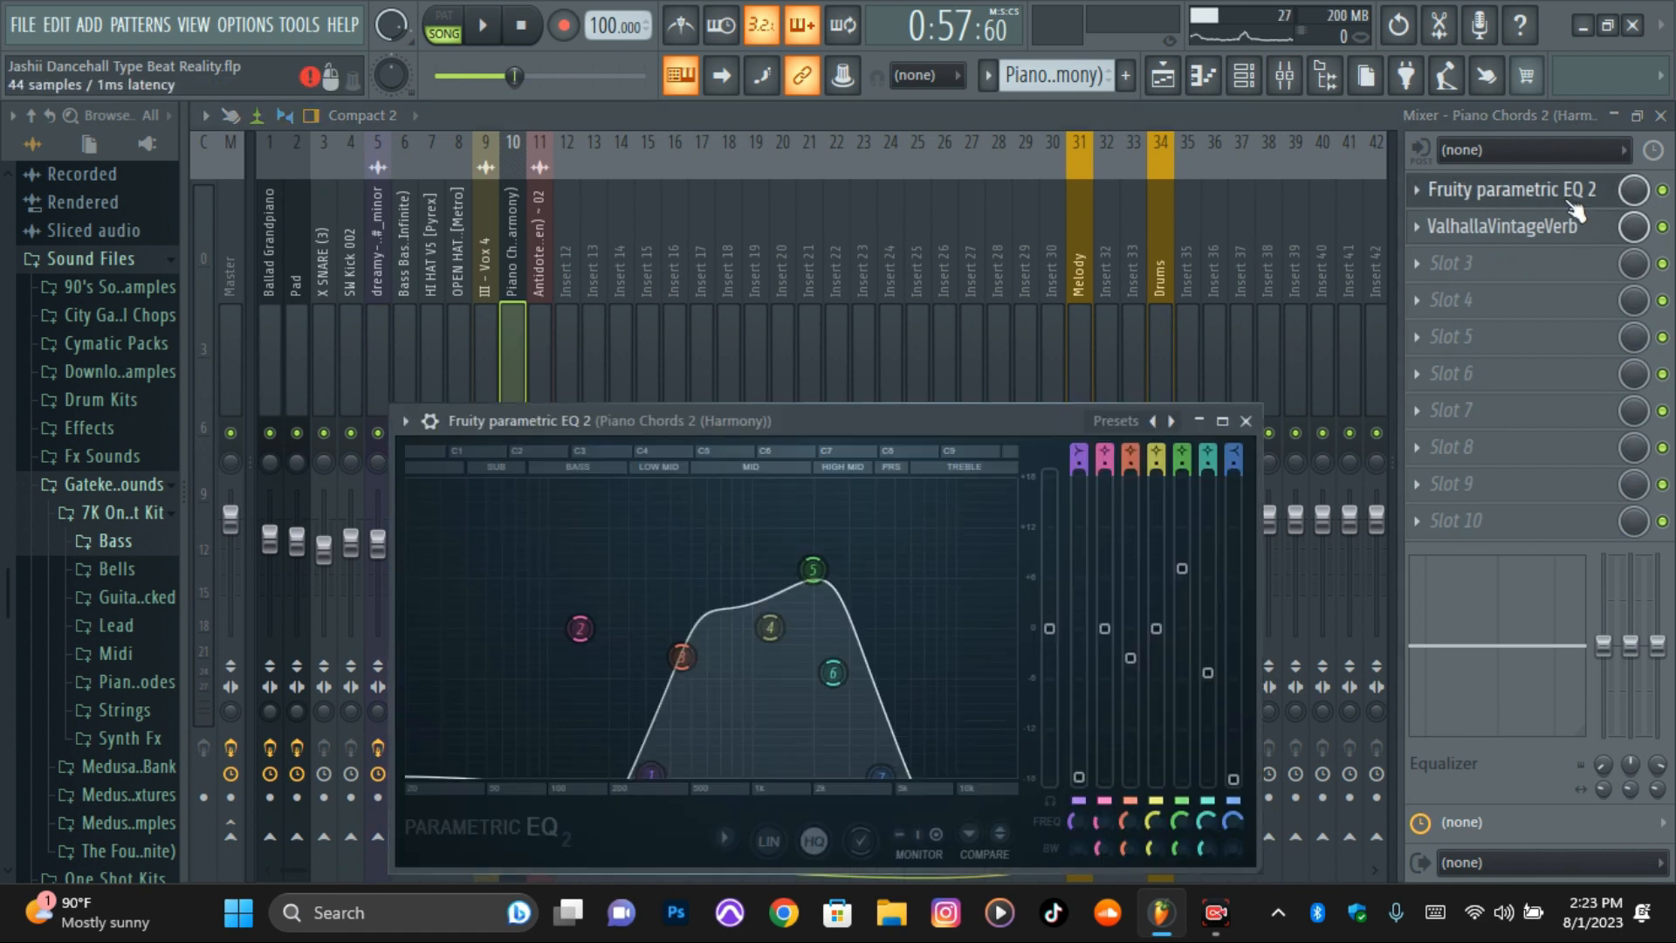
{"action": "left_click", "coordinate": [407, 427]}
{"action": "mouse_move", "coordinate": [479, 394]}
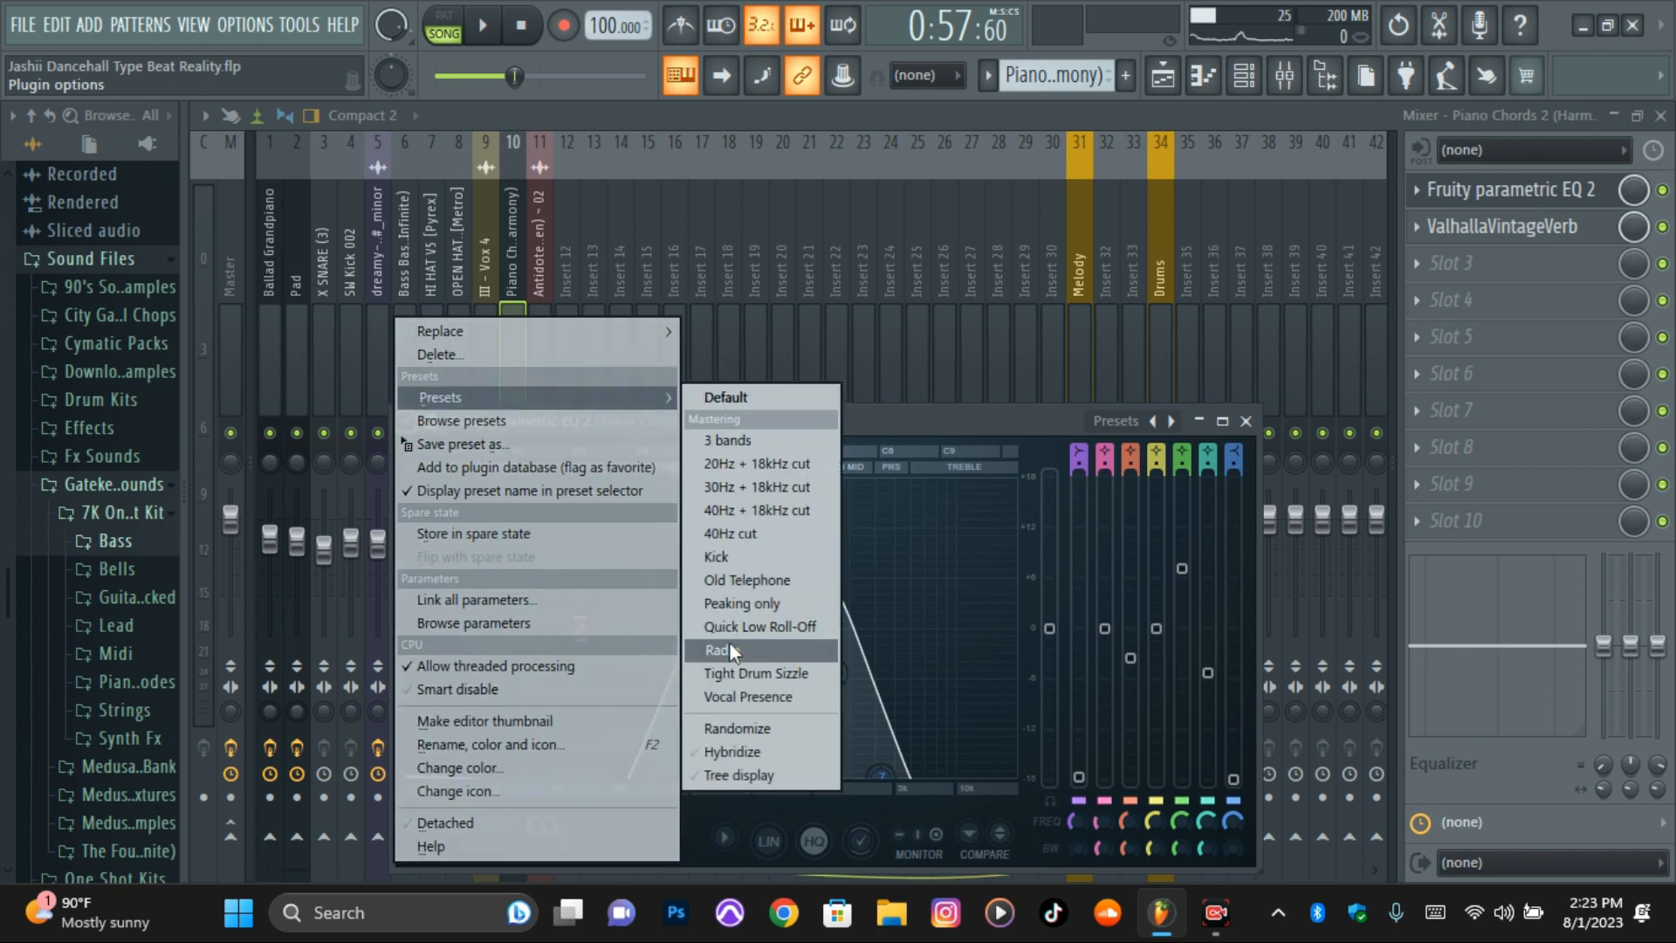
{"action": "left_click", "coordinate": [1636, 225]}
{"action": "left_click", "coordinate": [1485, 232]}
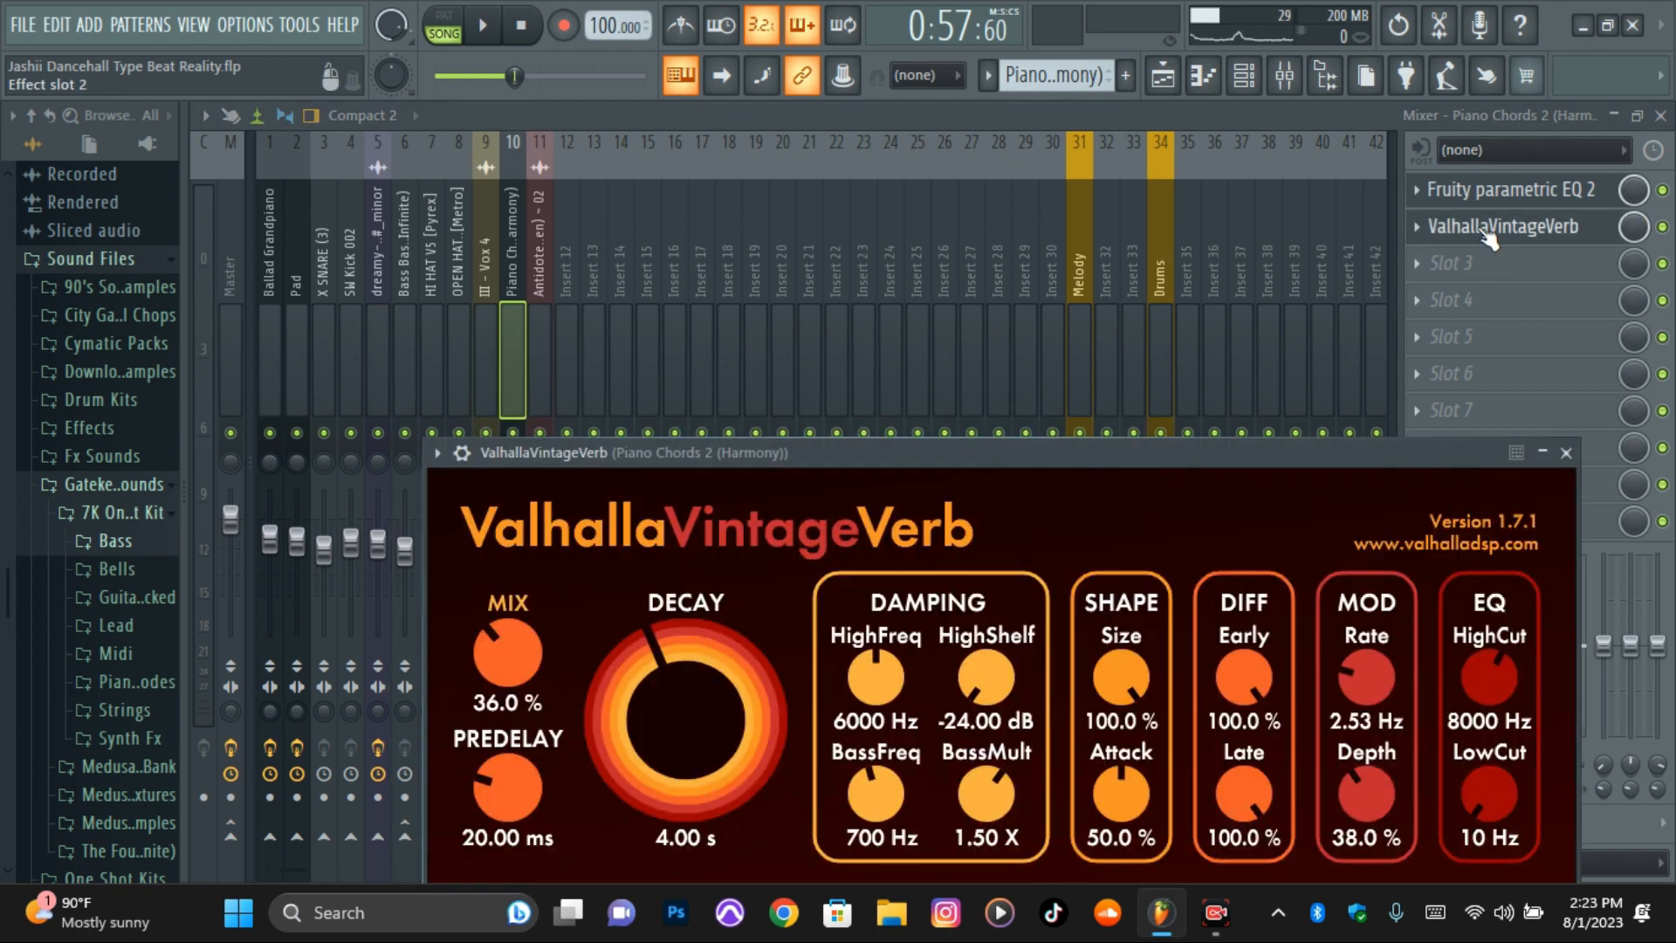
- Play the isolated piano and harmony tracks from the Hook, from the preceding section and from bar 24, then stop
{"action": "left_click", "coordinate": [1163, 76]}
{"action": "key", "text": "space"}
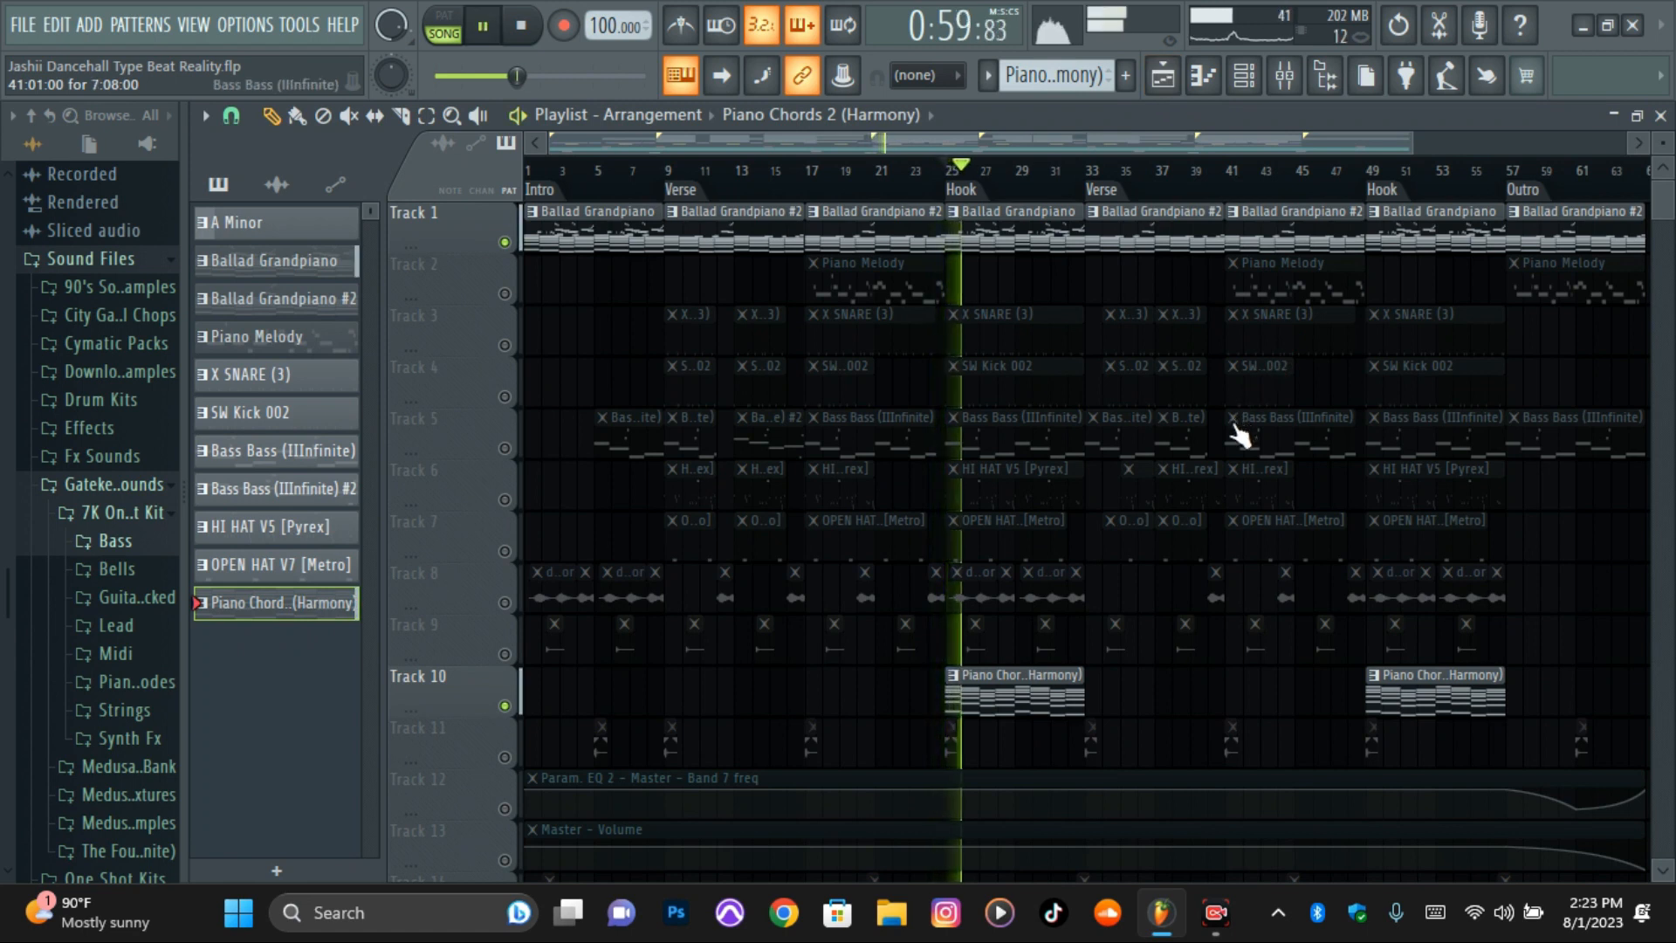
{"action": "key", "text": "space"}
{"action": "left_click", "coordinate": [825, 194]}
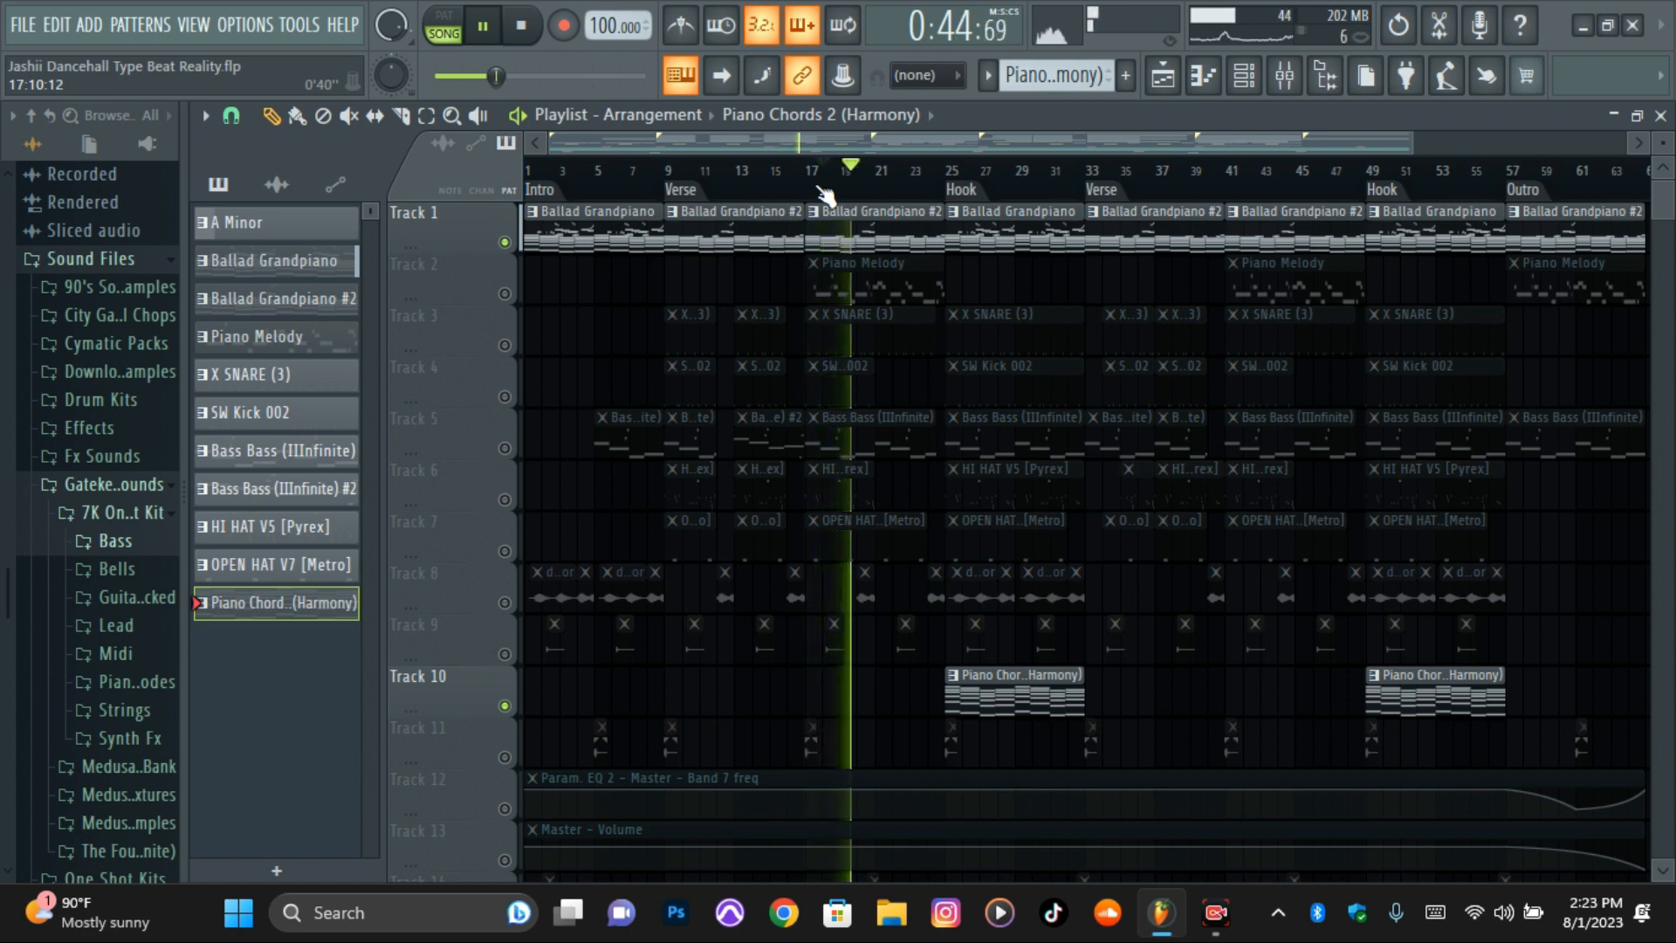
{"action": "key", "text": "space"}
{"action": "left_click", "coordinate": [931, 192]}
{"action": "key", "text": "space"}
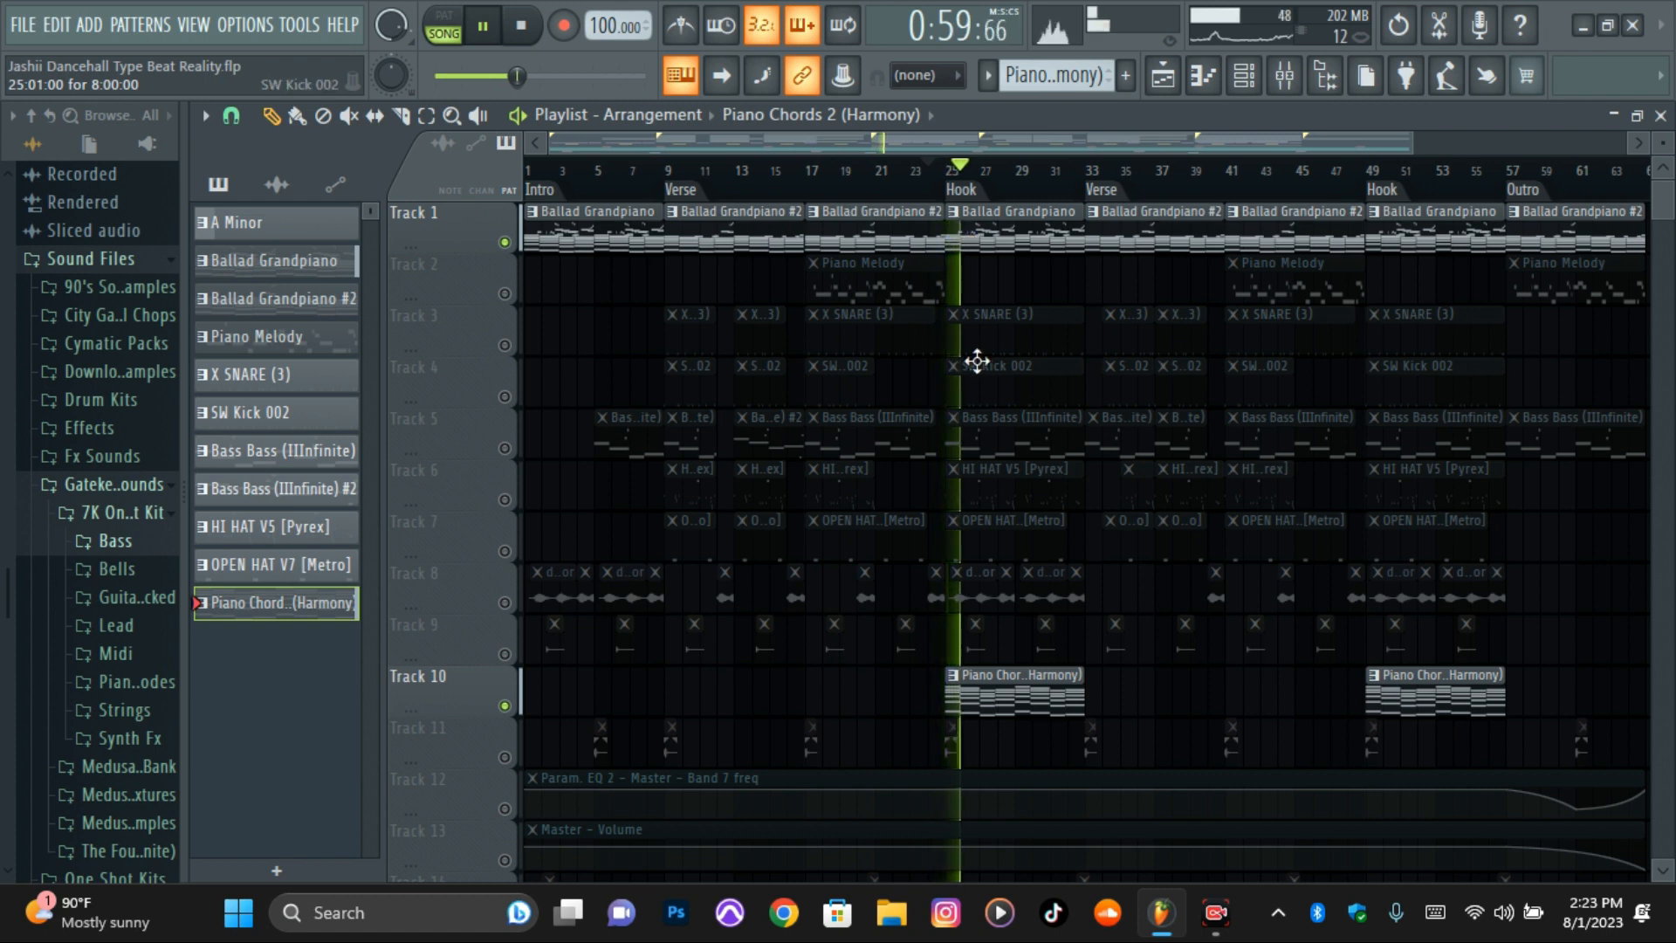
{"action": "key", "text": "space"}
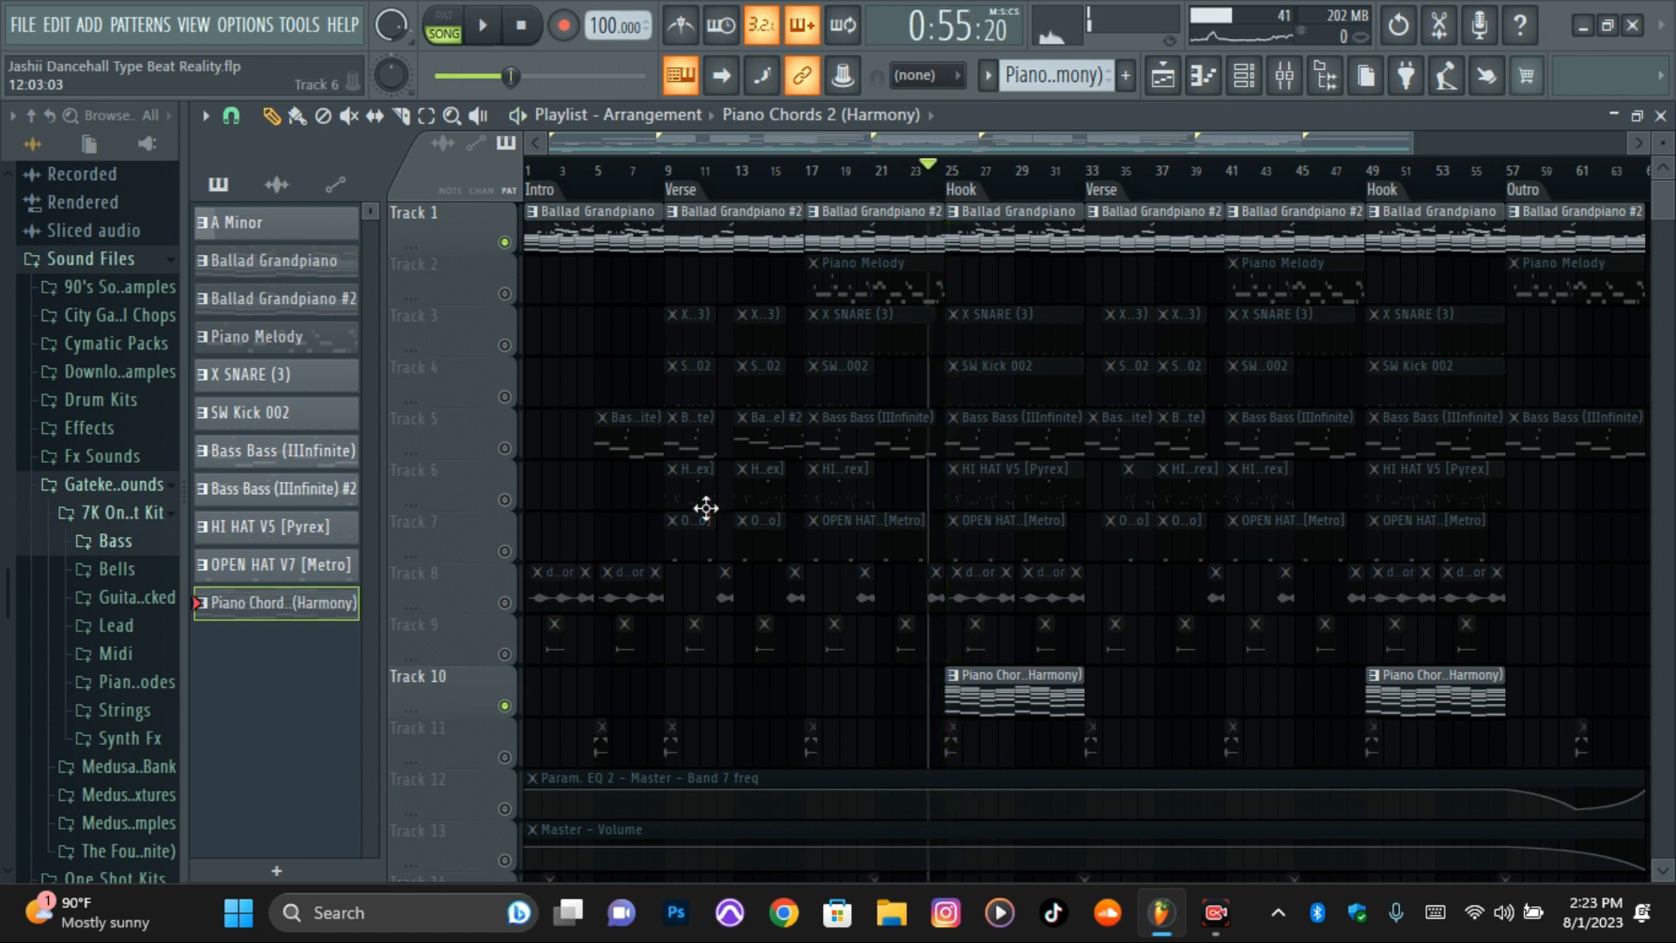
- Restore all the playlist tracks so that none remains muted
{"action": "right_click", "coordinate": [512, 554]}
{"action": "right_click", "coordinate": [512, 553]}
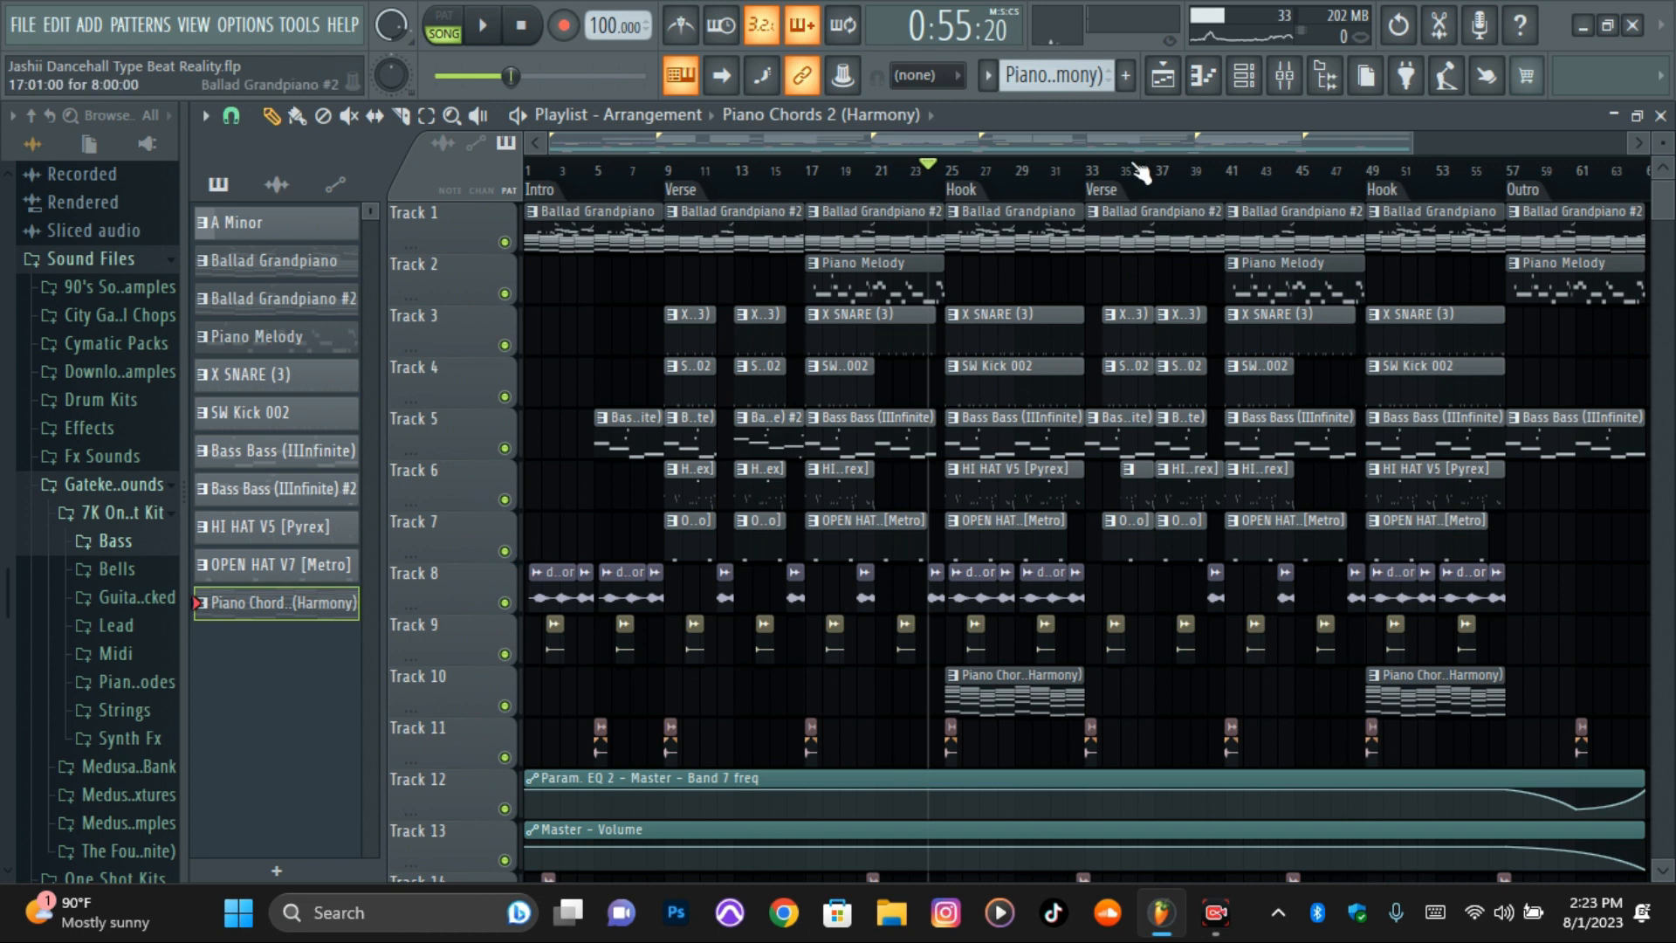
{"action": "left_click", "coordinate": [1210, 73]}
{"action": "left_click", "coordinate": [1170, 77]}
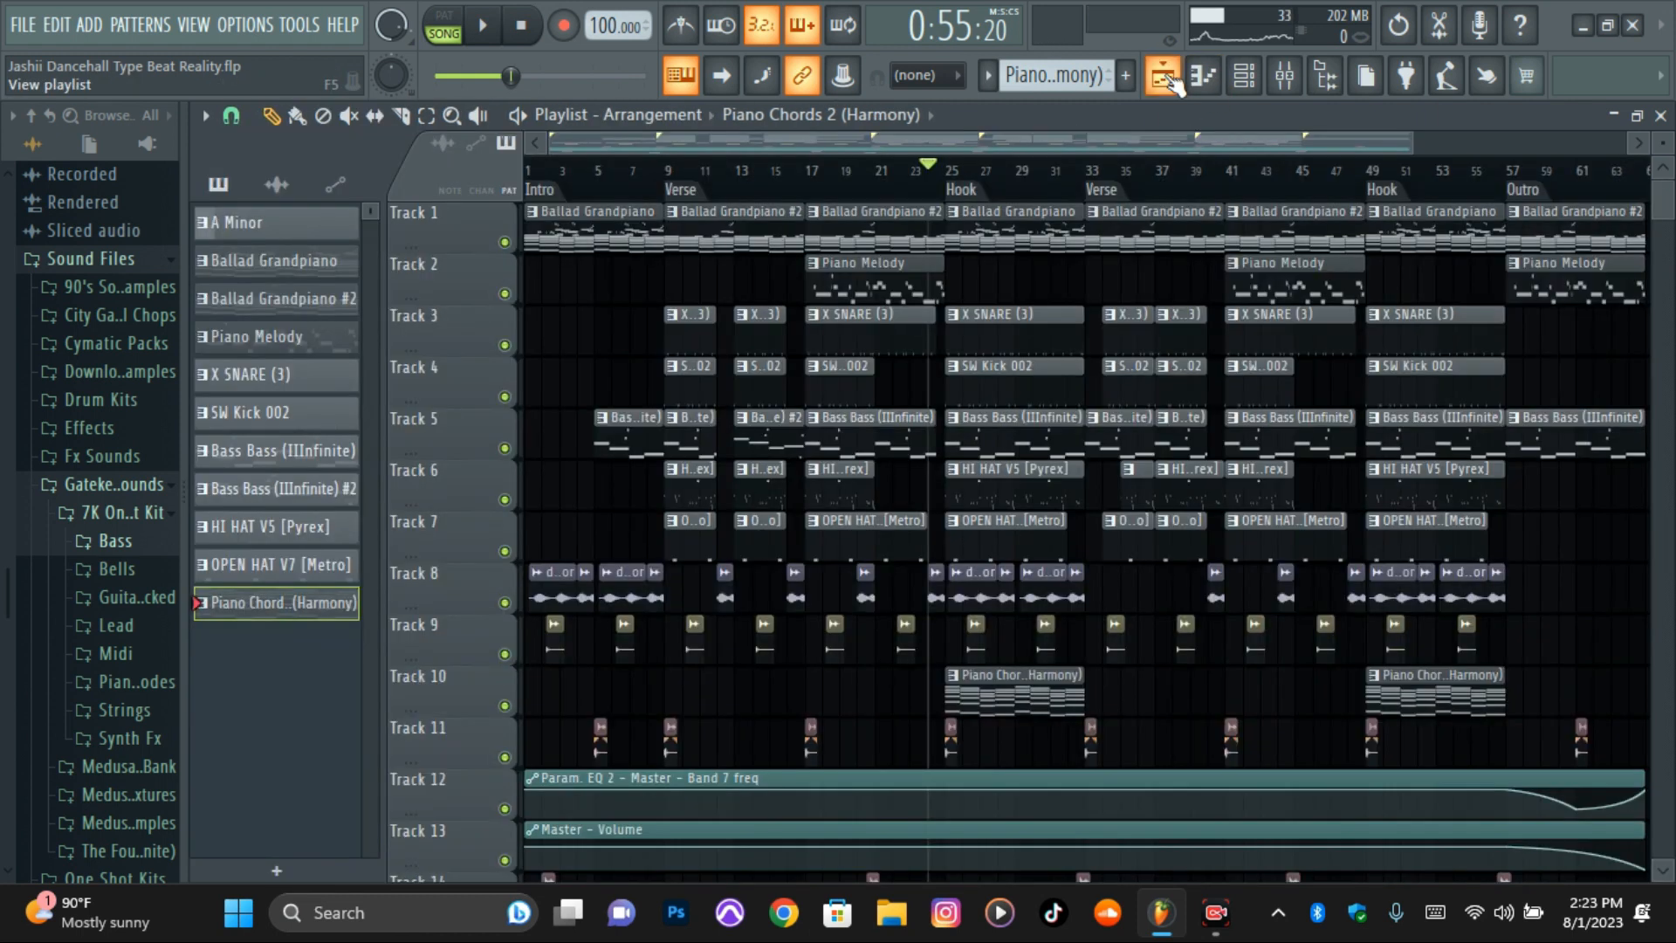
{"action": "left_click", "coordinate": [989, 78]}
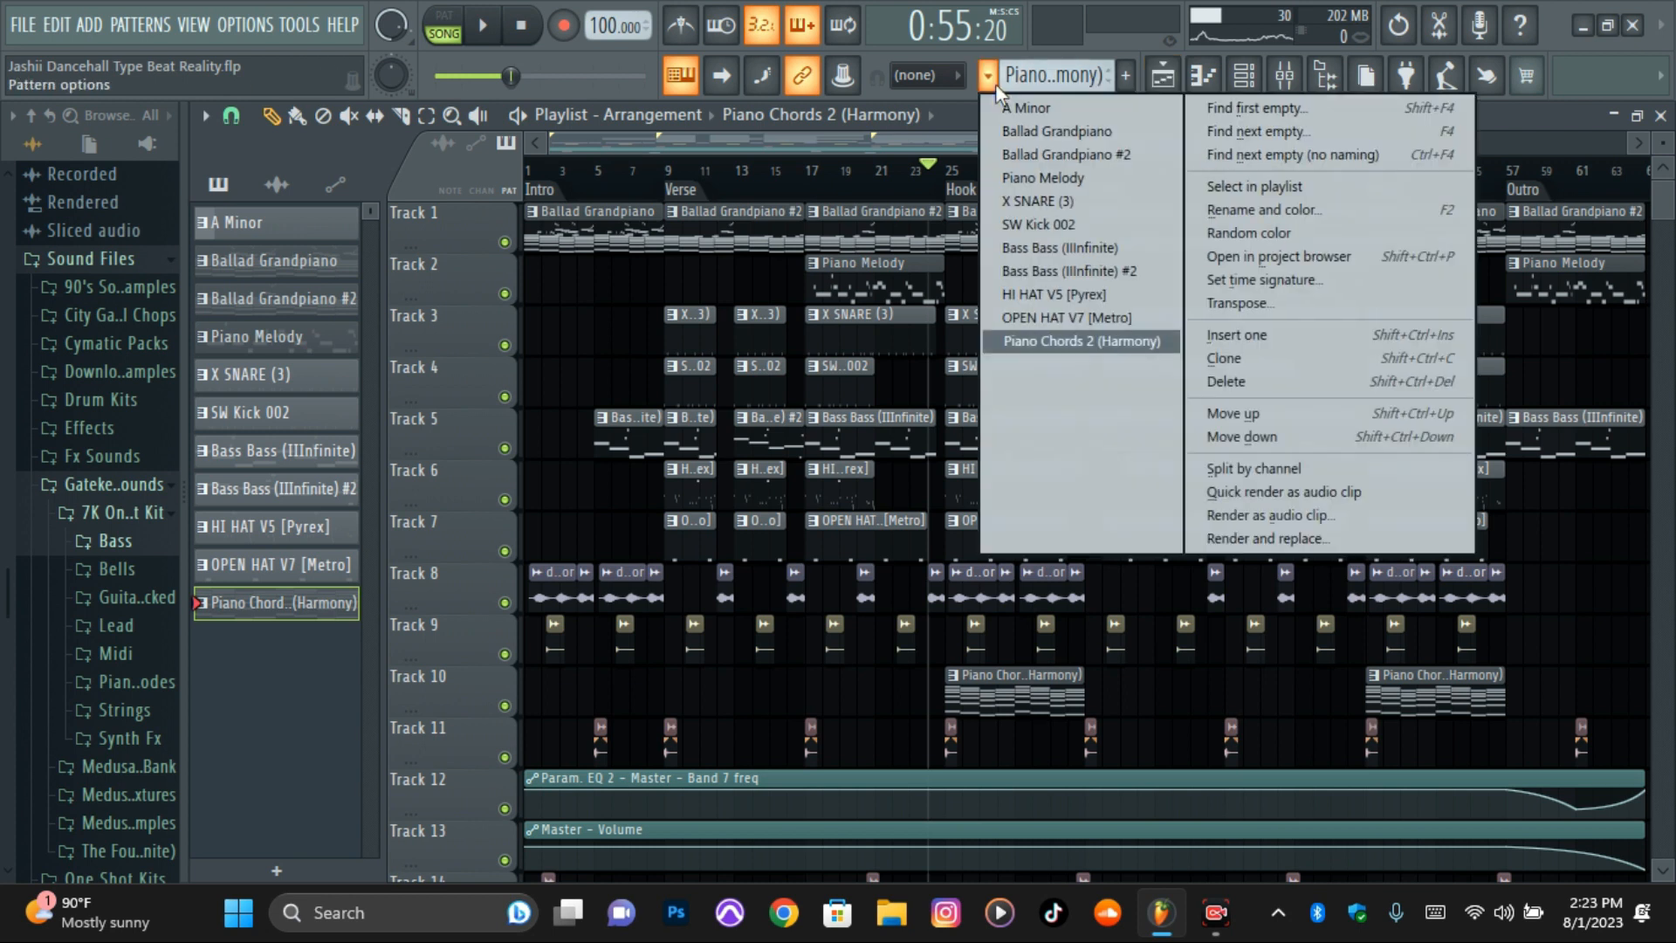
{"action": "left_click", "coordinate": [1212, 78]}
{"action": "left_click", "coordinate": [1210, 77]}
{"action": "left_click", "coordinate": [1172, 77]}
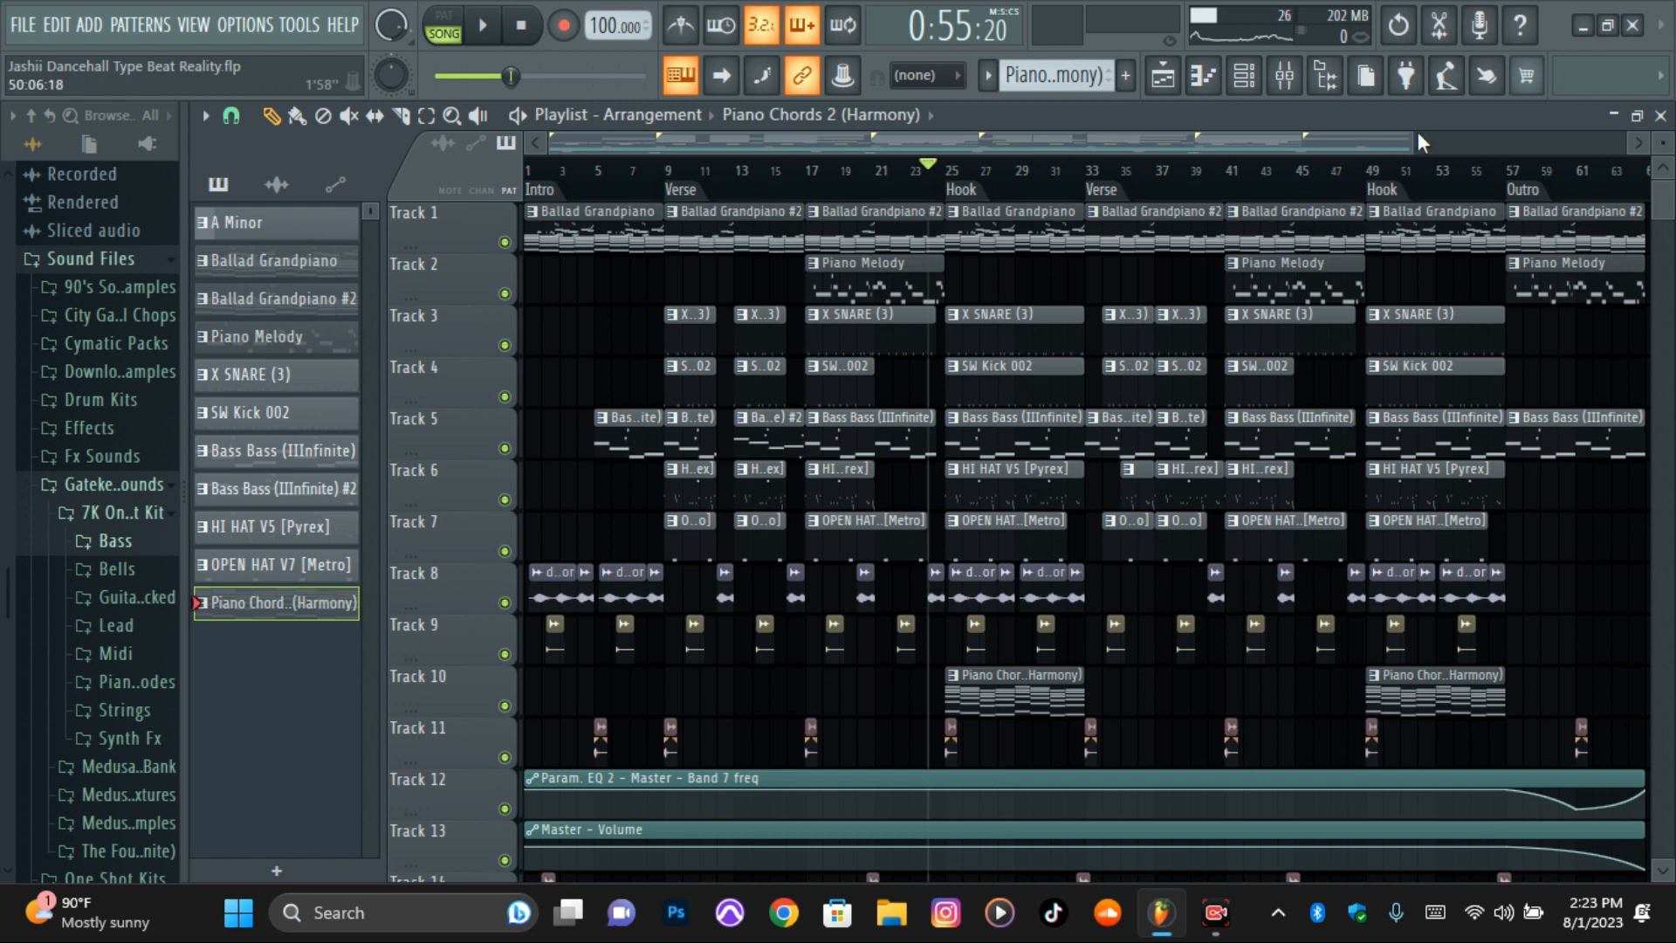
{"action": "left_click_drag", "start_coordinate": [1414, 140], "coordinate": [1192, 140]}
- Check the mixer inserts for III - Vox 4 and the dreamy-chopped vocal, and move the latter's Fruity parametric EQ 2 to slot 2
{"action": "left_click", "coordinate": [1291, 85]}
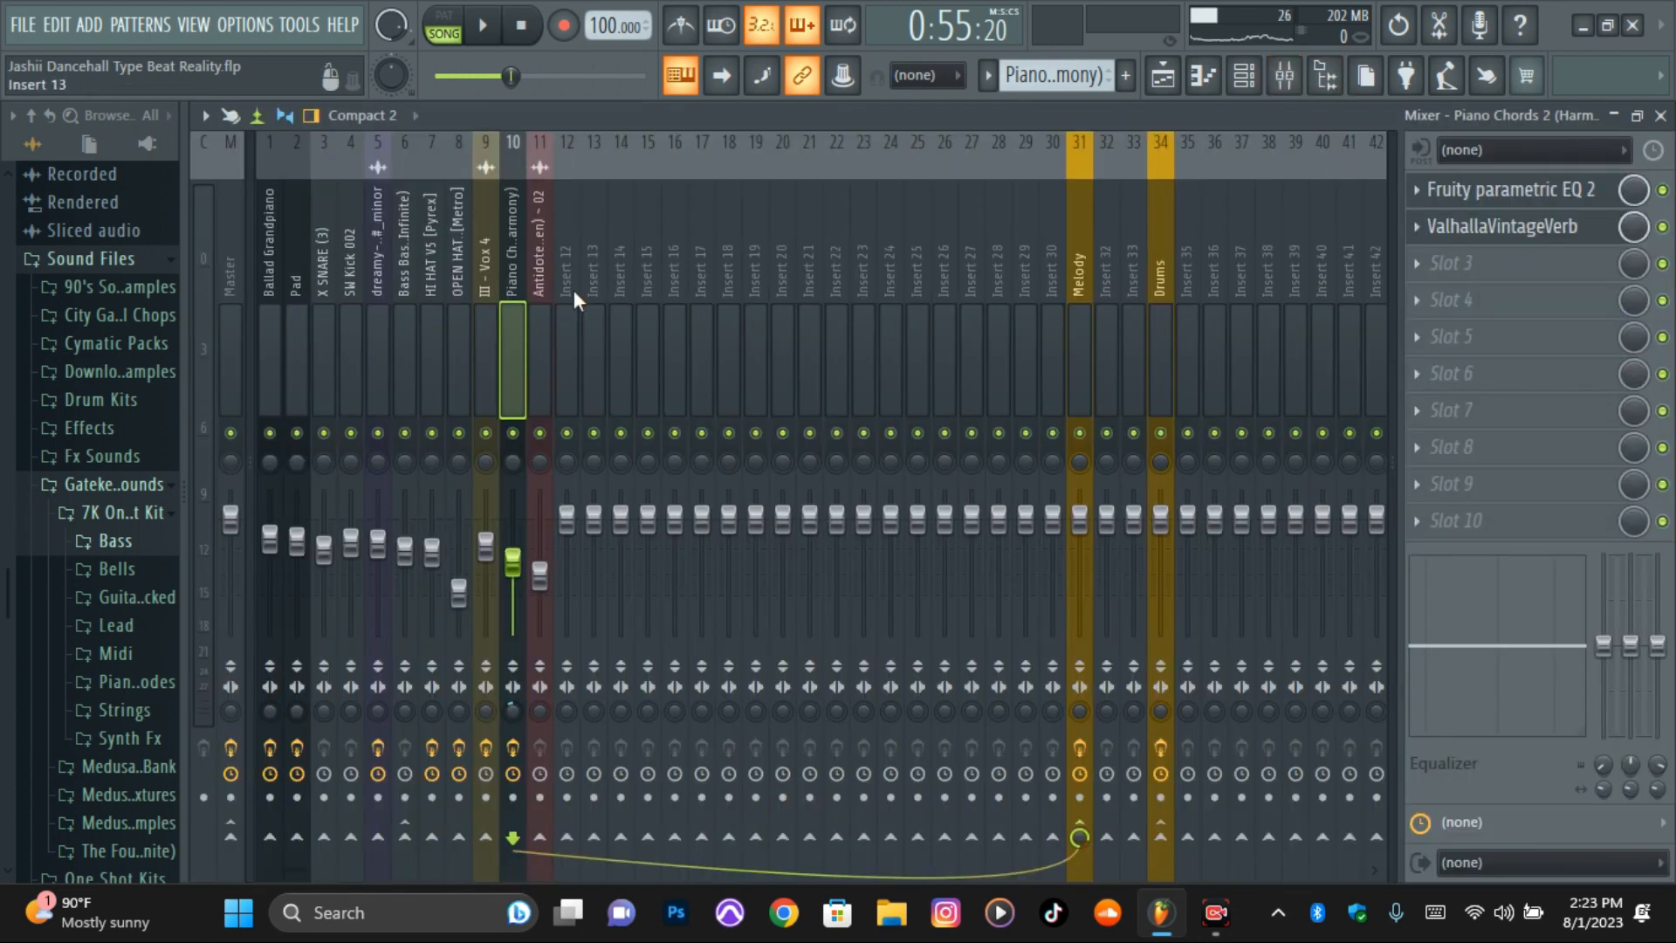
{"action": "left_click", "coordinate": [491, 336]}
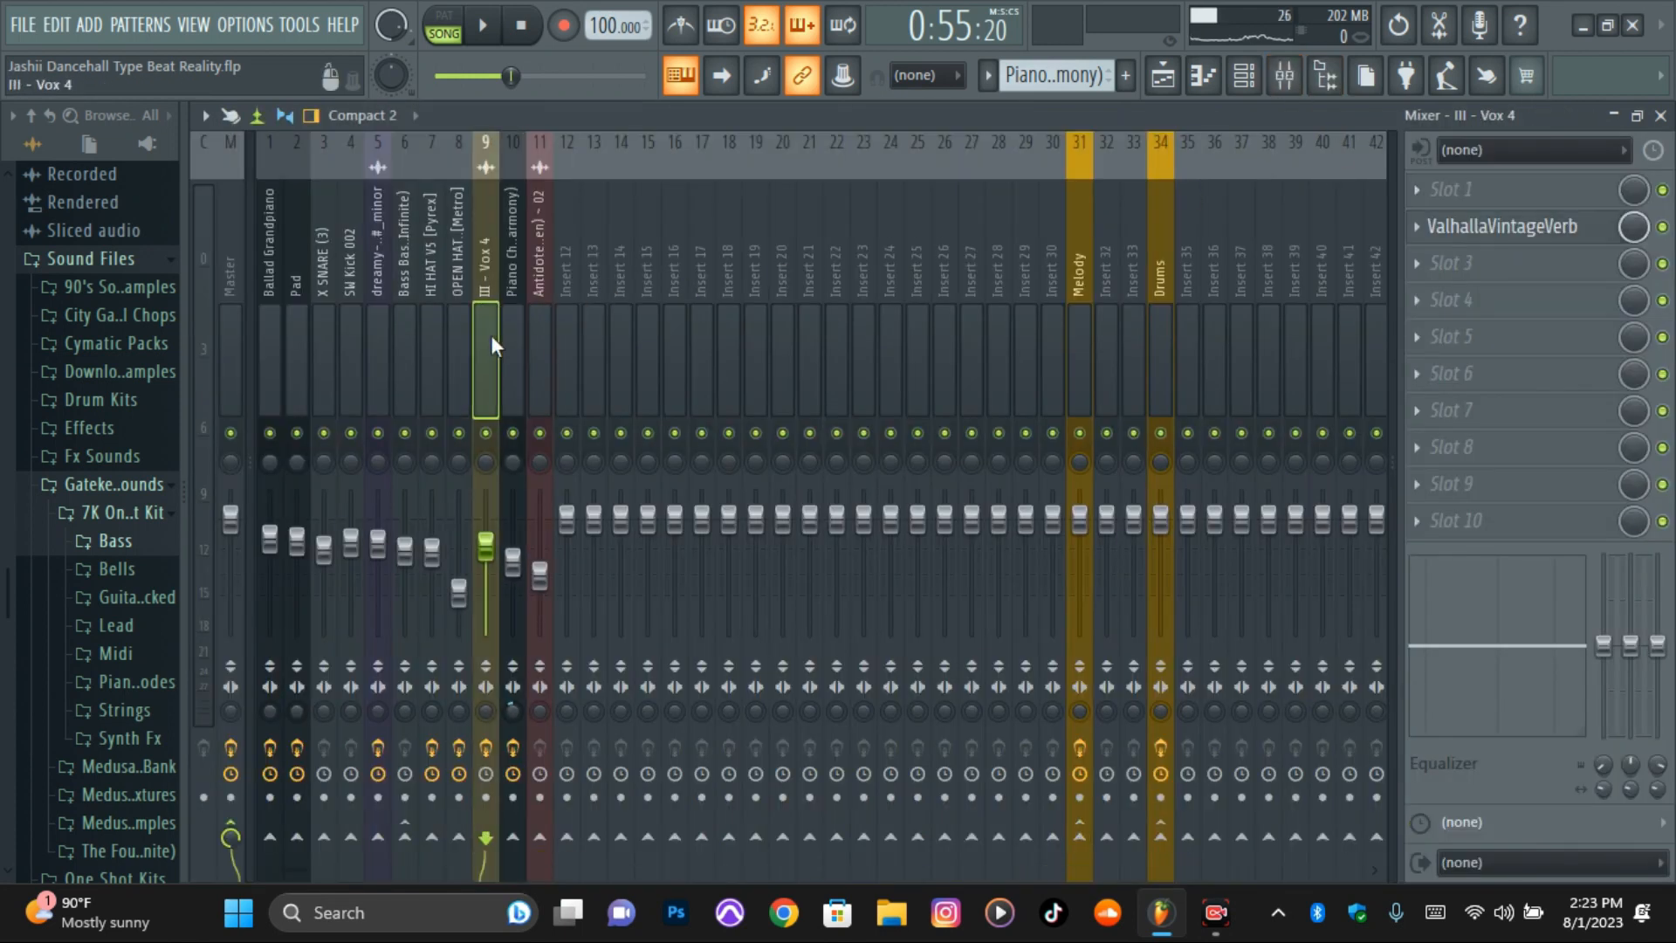
{"action": "left_click", "coordinate": [376, 349]}
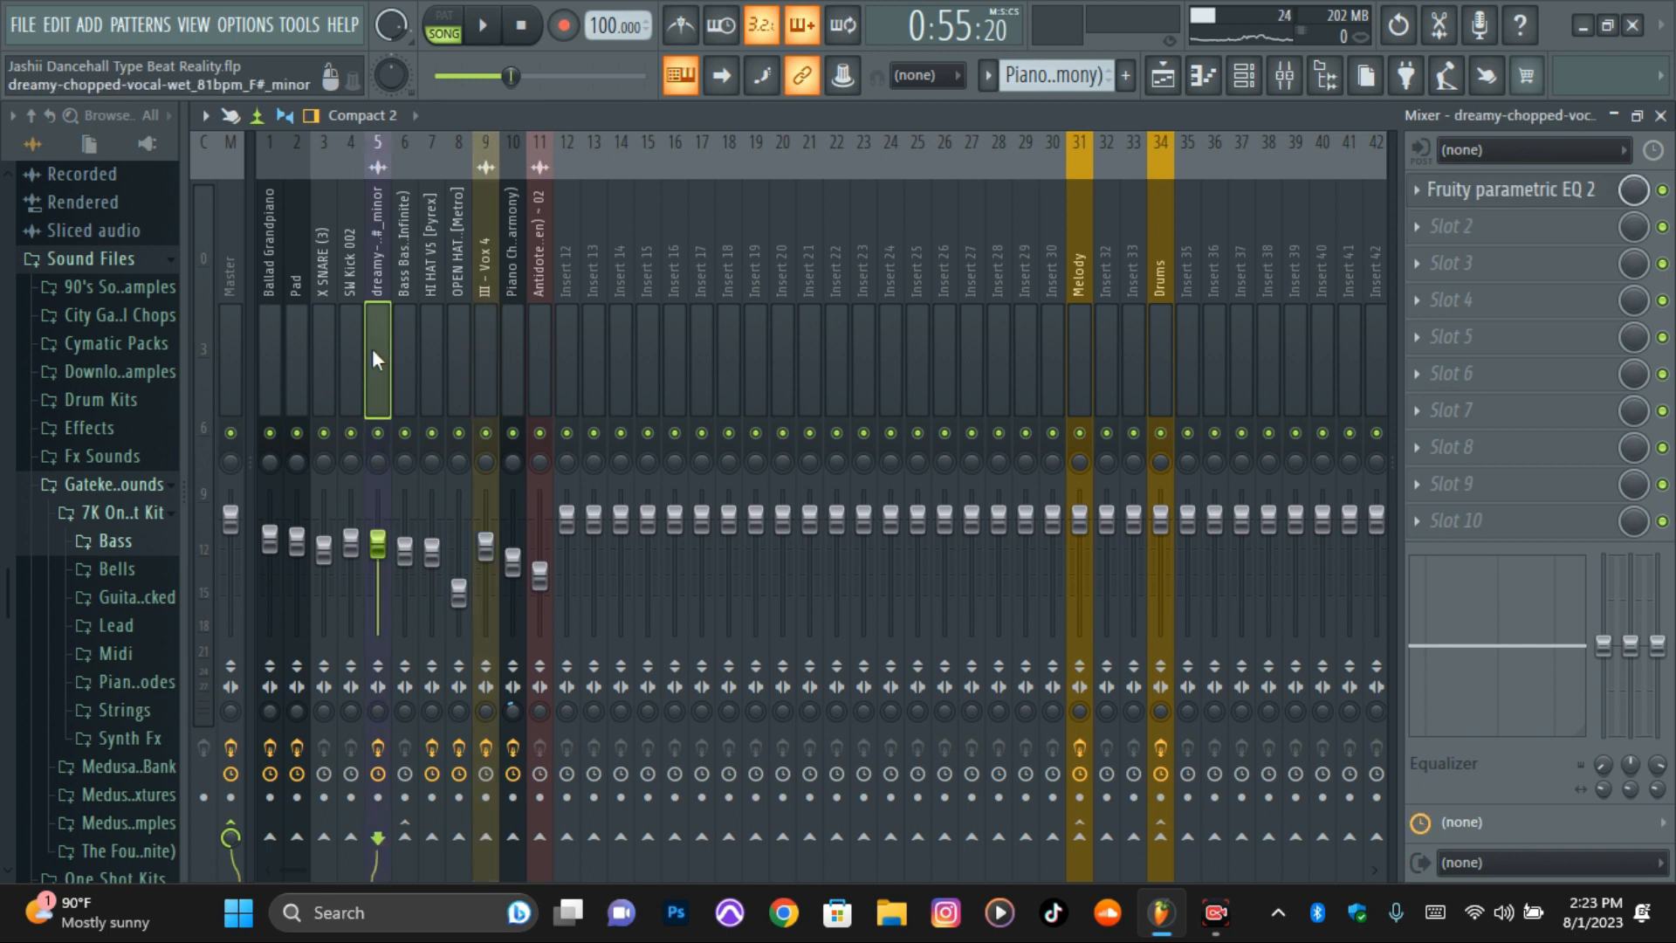
{"action": "left_click", "coordinate": [1521, 229]}
{"action": "left_click", "coordinate": [1523, 234]}
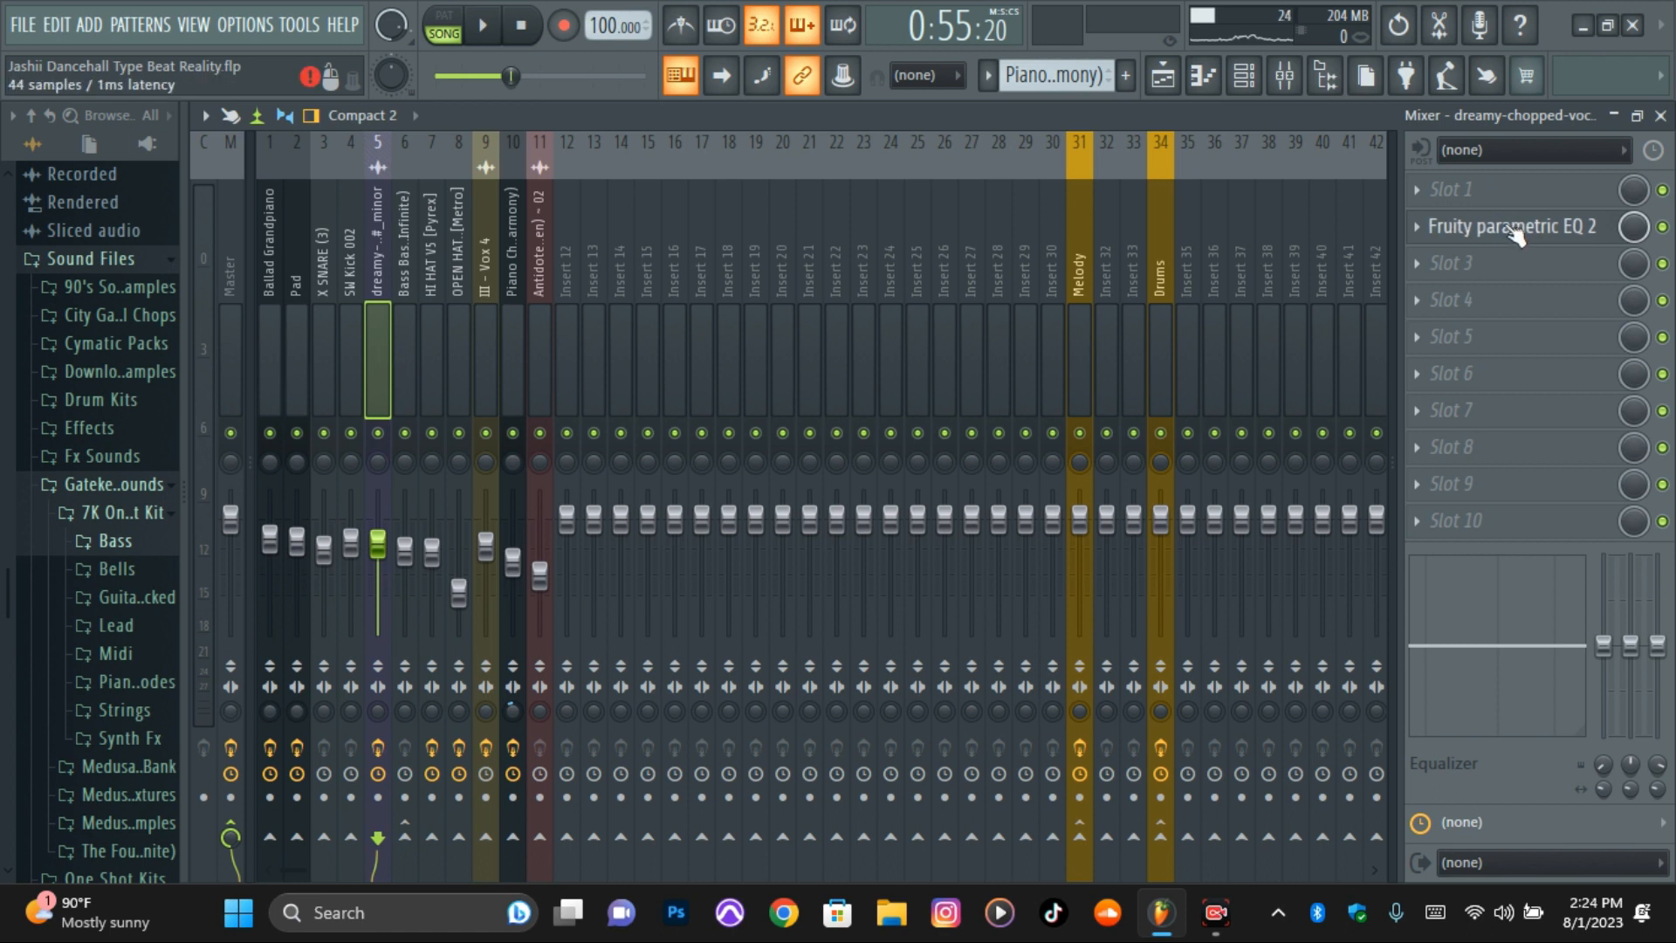
- Briefly isolate the vocal chops on Track 8, restore all tracks, and play the full arrangement from bar 24 into the Hook, then stop
{"action": "left_click", "coordinate": [1164, 77]}
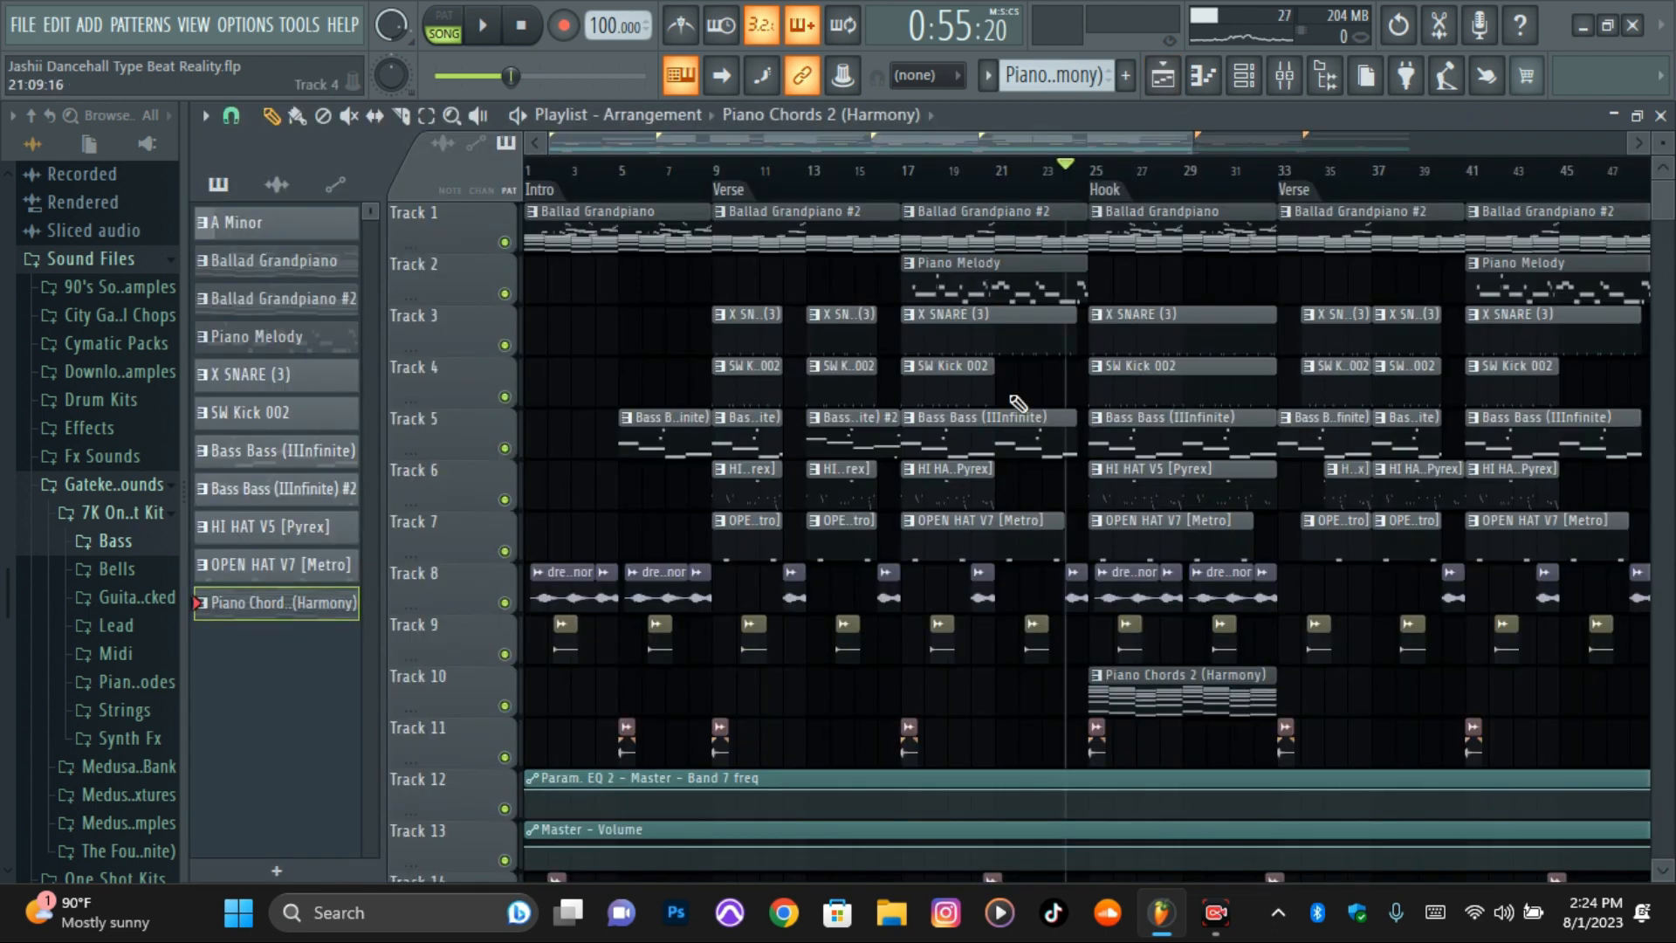
{"action": "right_click", "coordinate": [504, 602]}
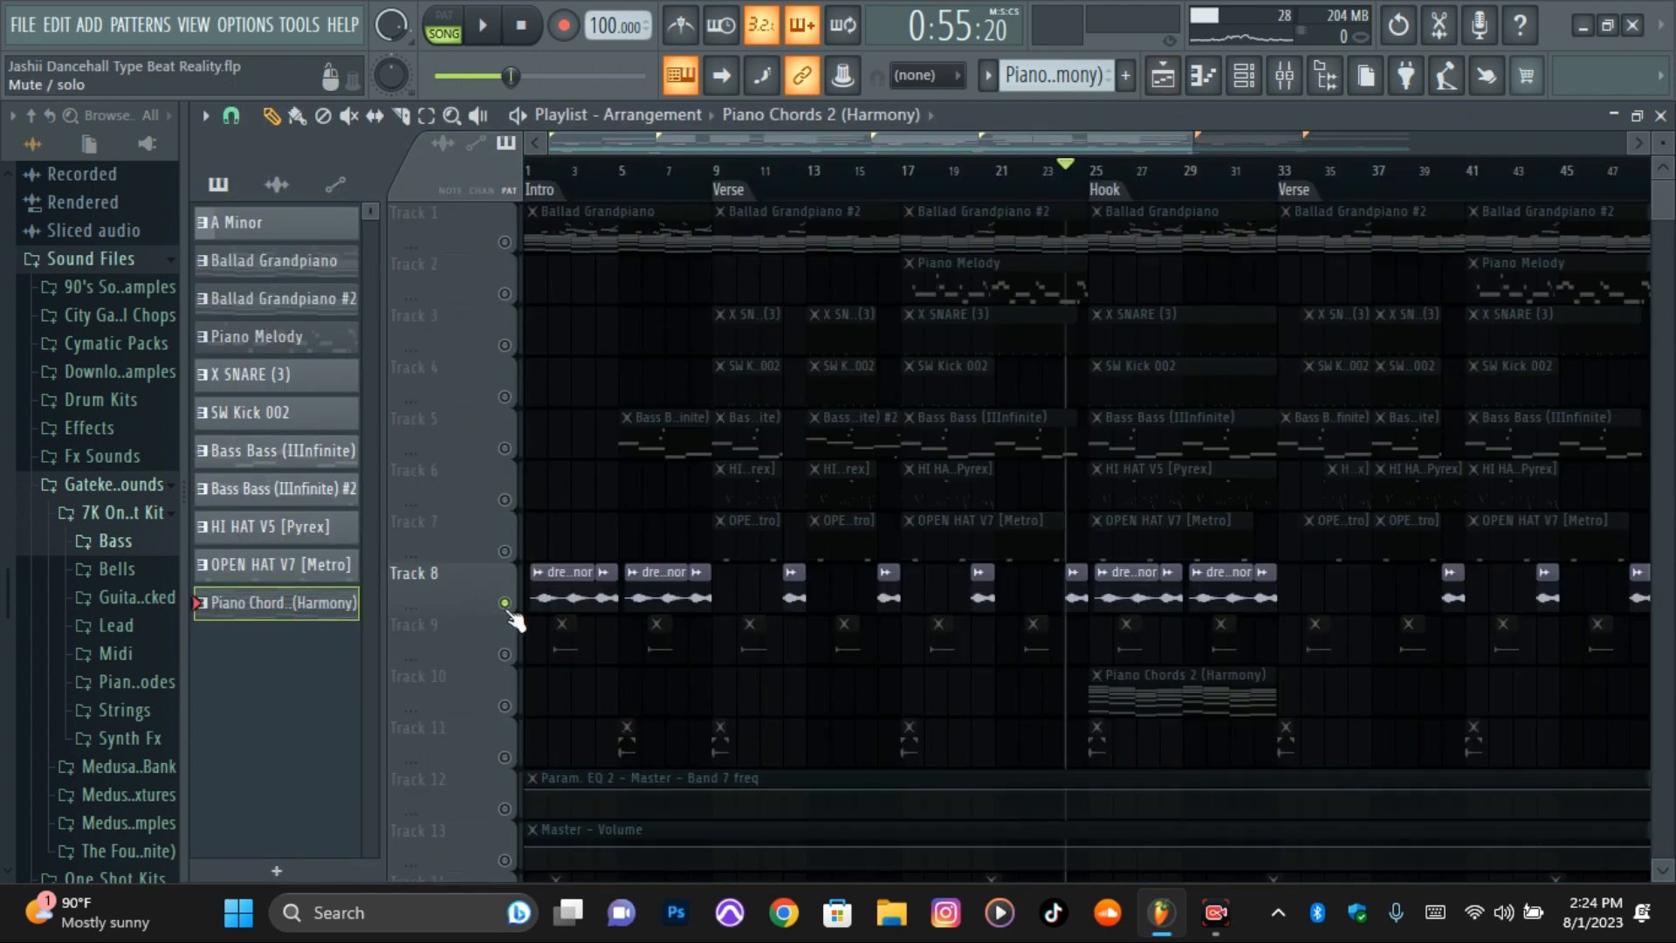
{"action": "right_click", "coordinate": [506, 604]}
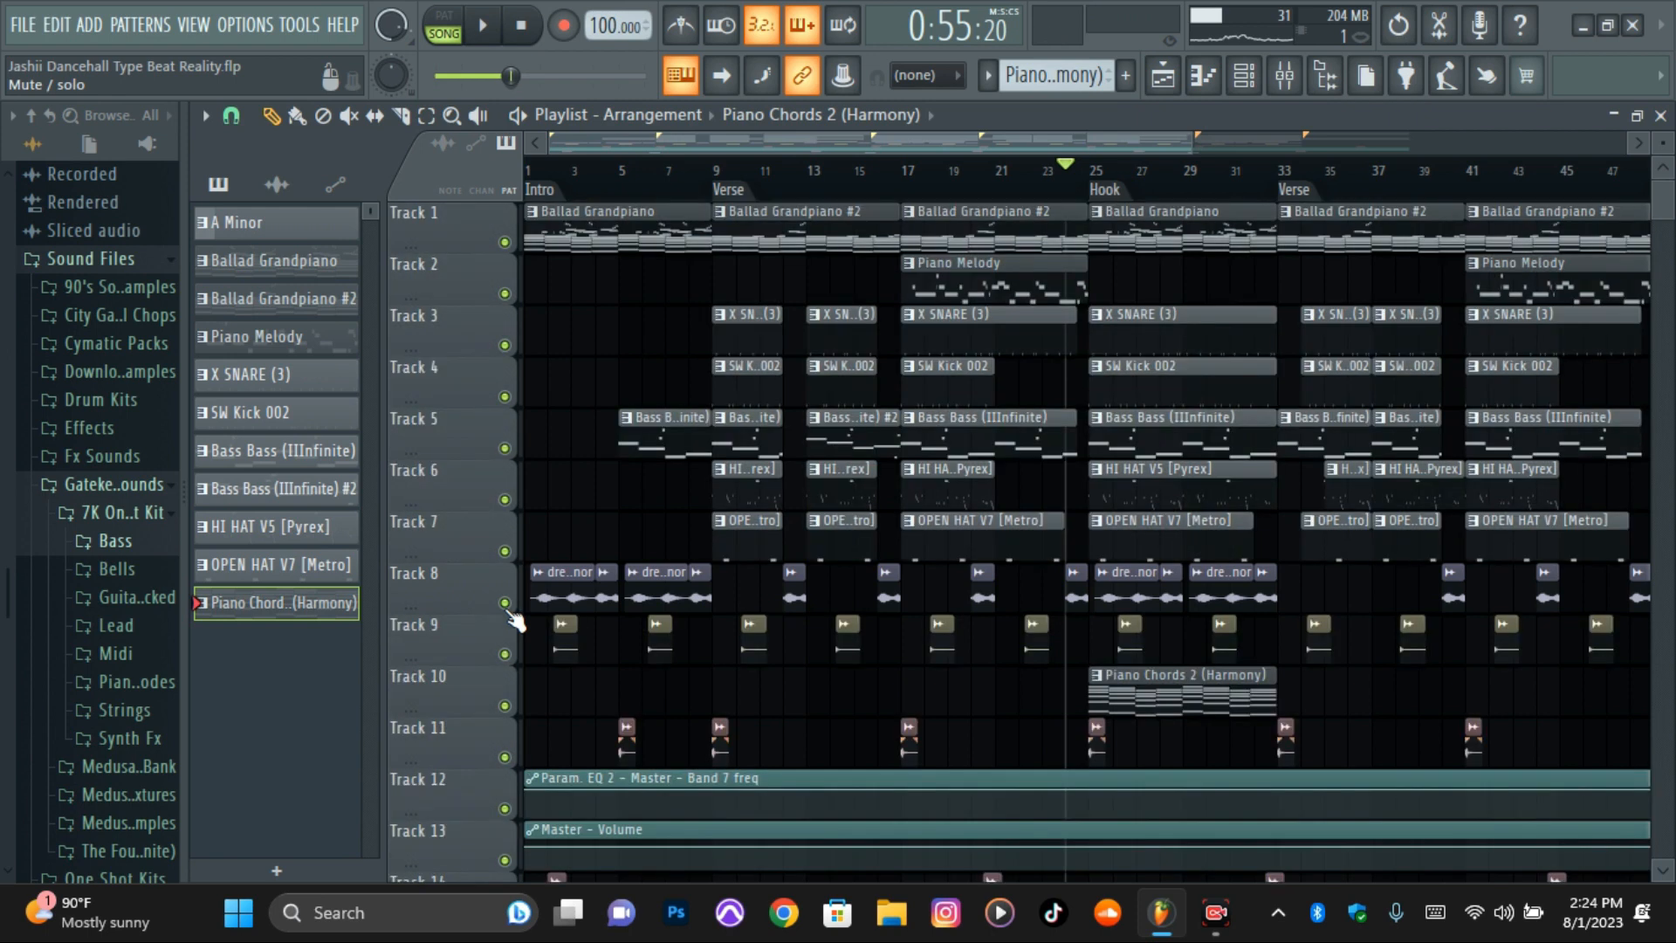
{"action": "key", "text": "space"}
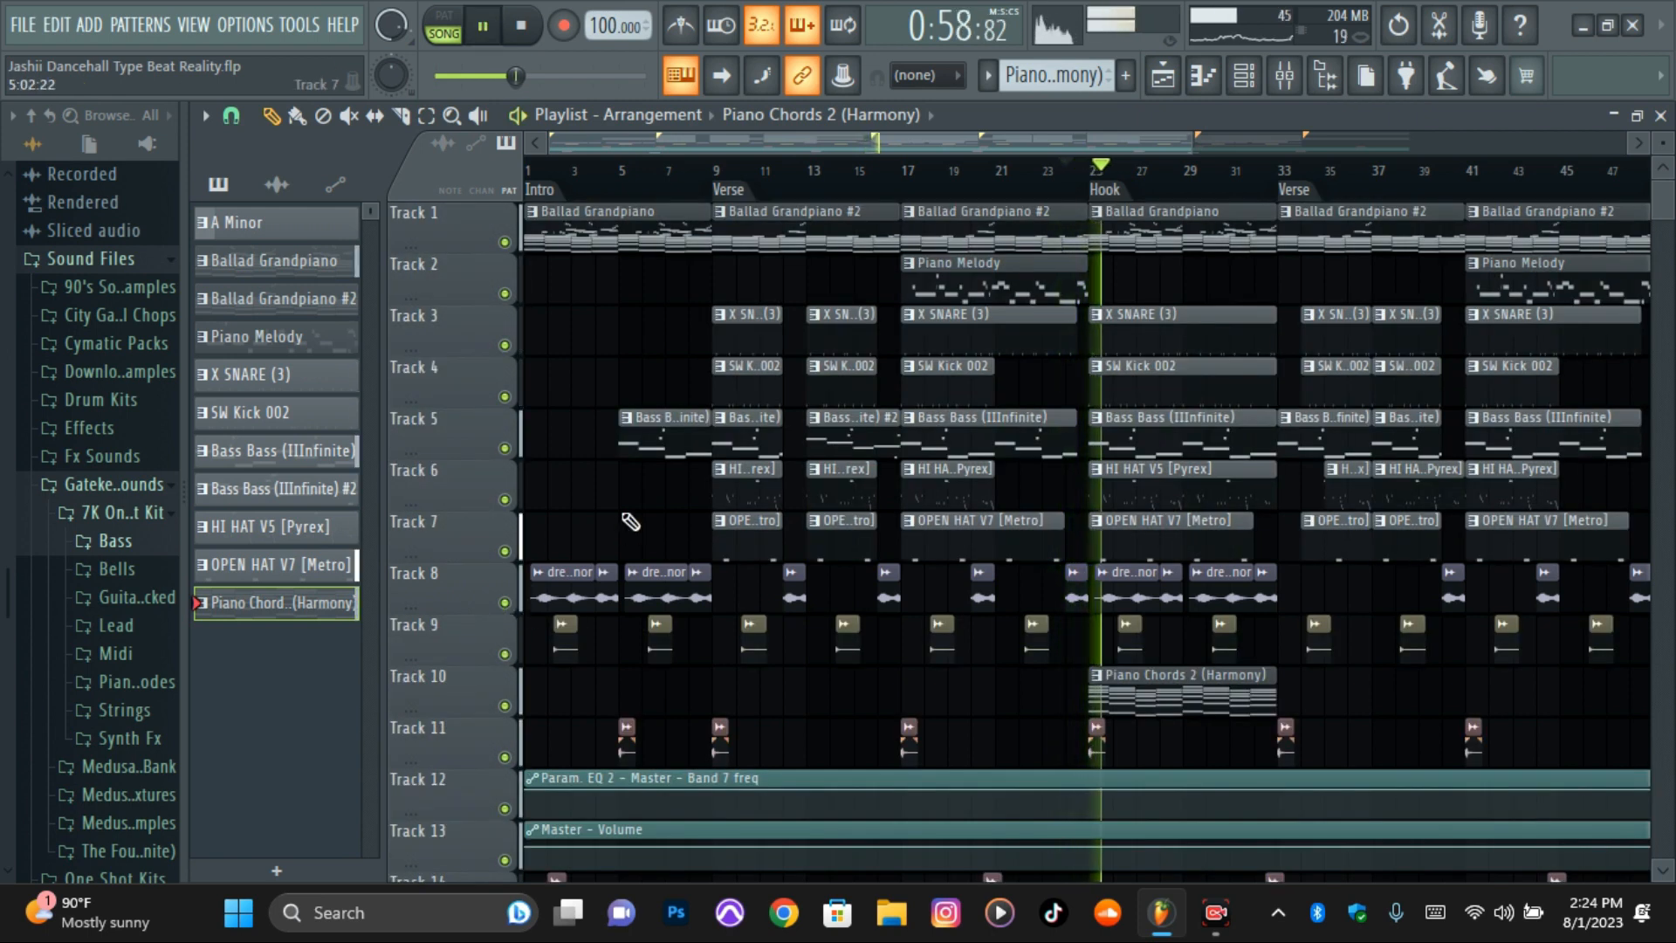
{"action": "left_click_drag", "start_coordinate": [1189, 144], "coordinate": [1407, 140]}
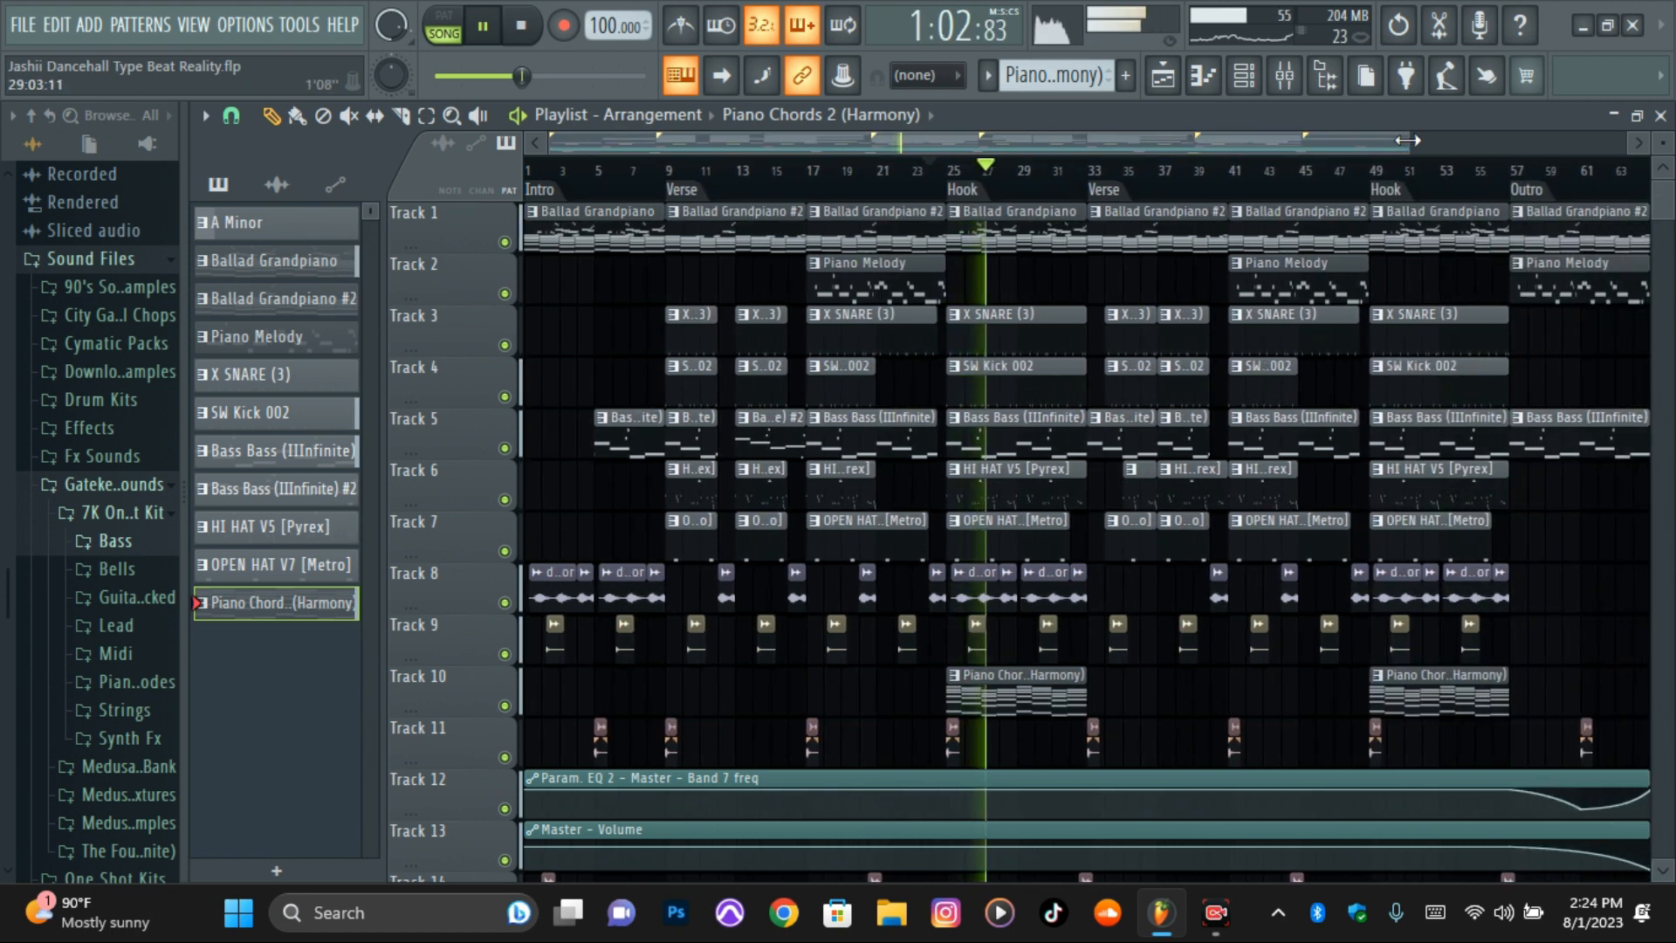
{"action": "key", "text": "space"}
- Examine the sample settings of the III - Vox 4 channel in the channel rack and close them
{"action": "left_click", "coordinate": [1242, 87]}
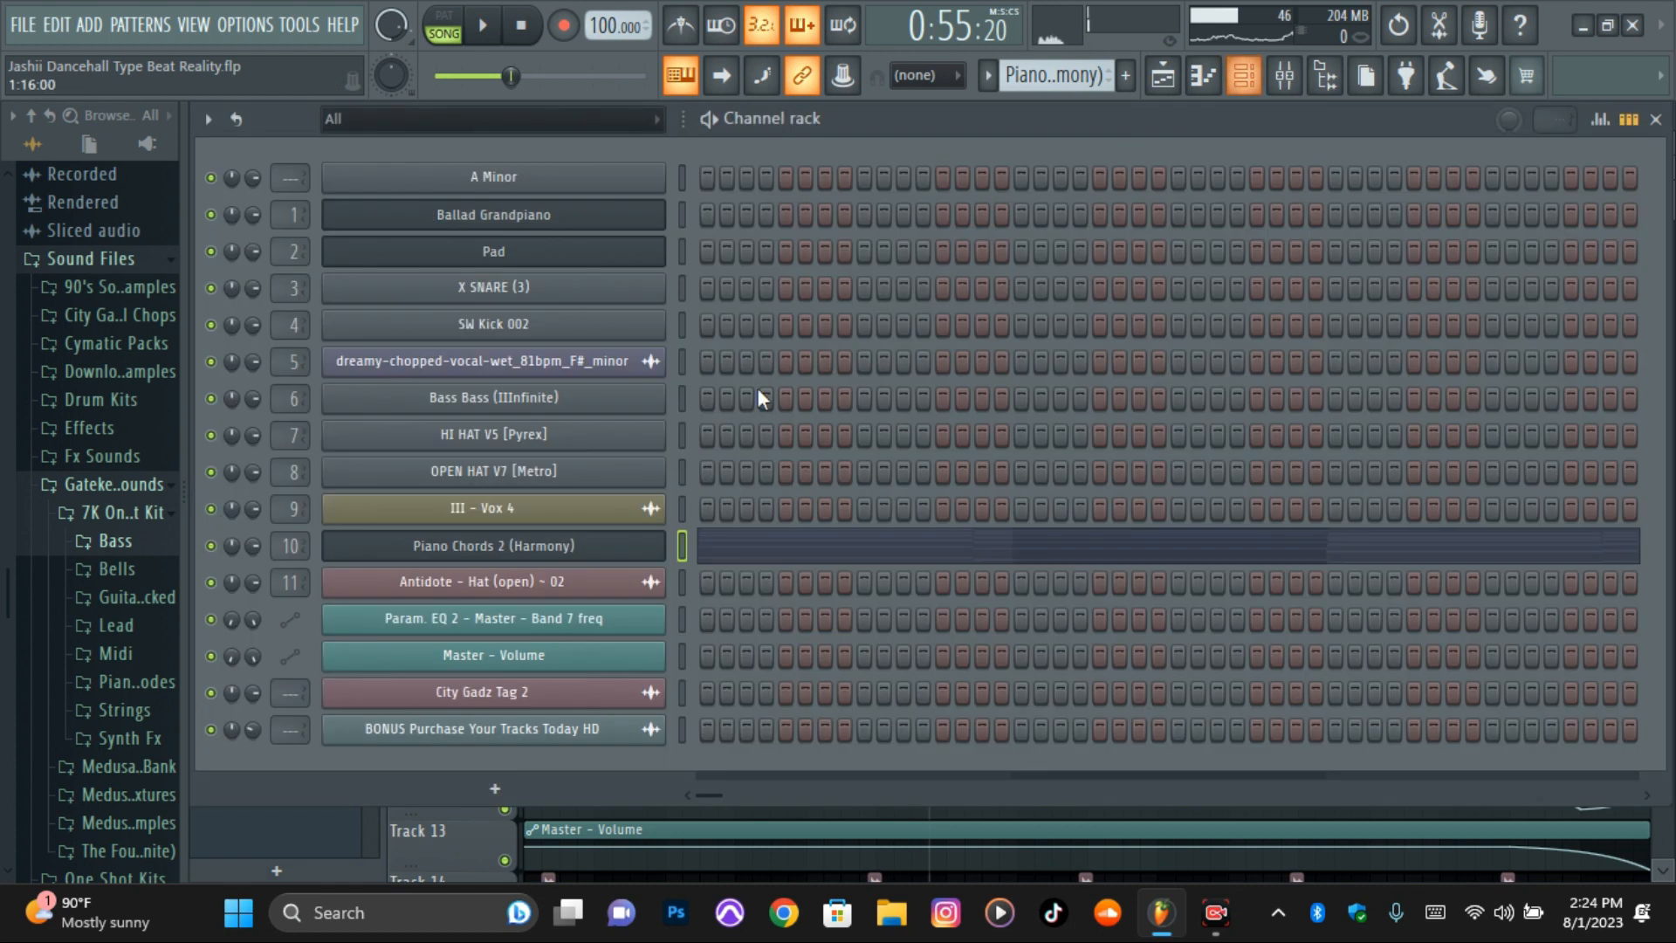
{"action": "left_click", "coordinate": [607, 513]}
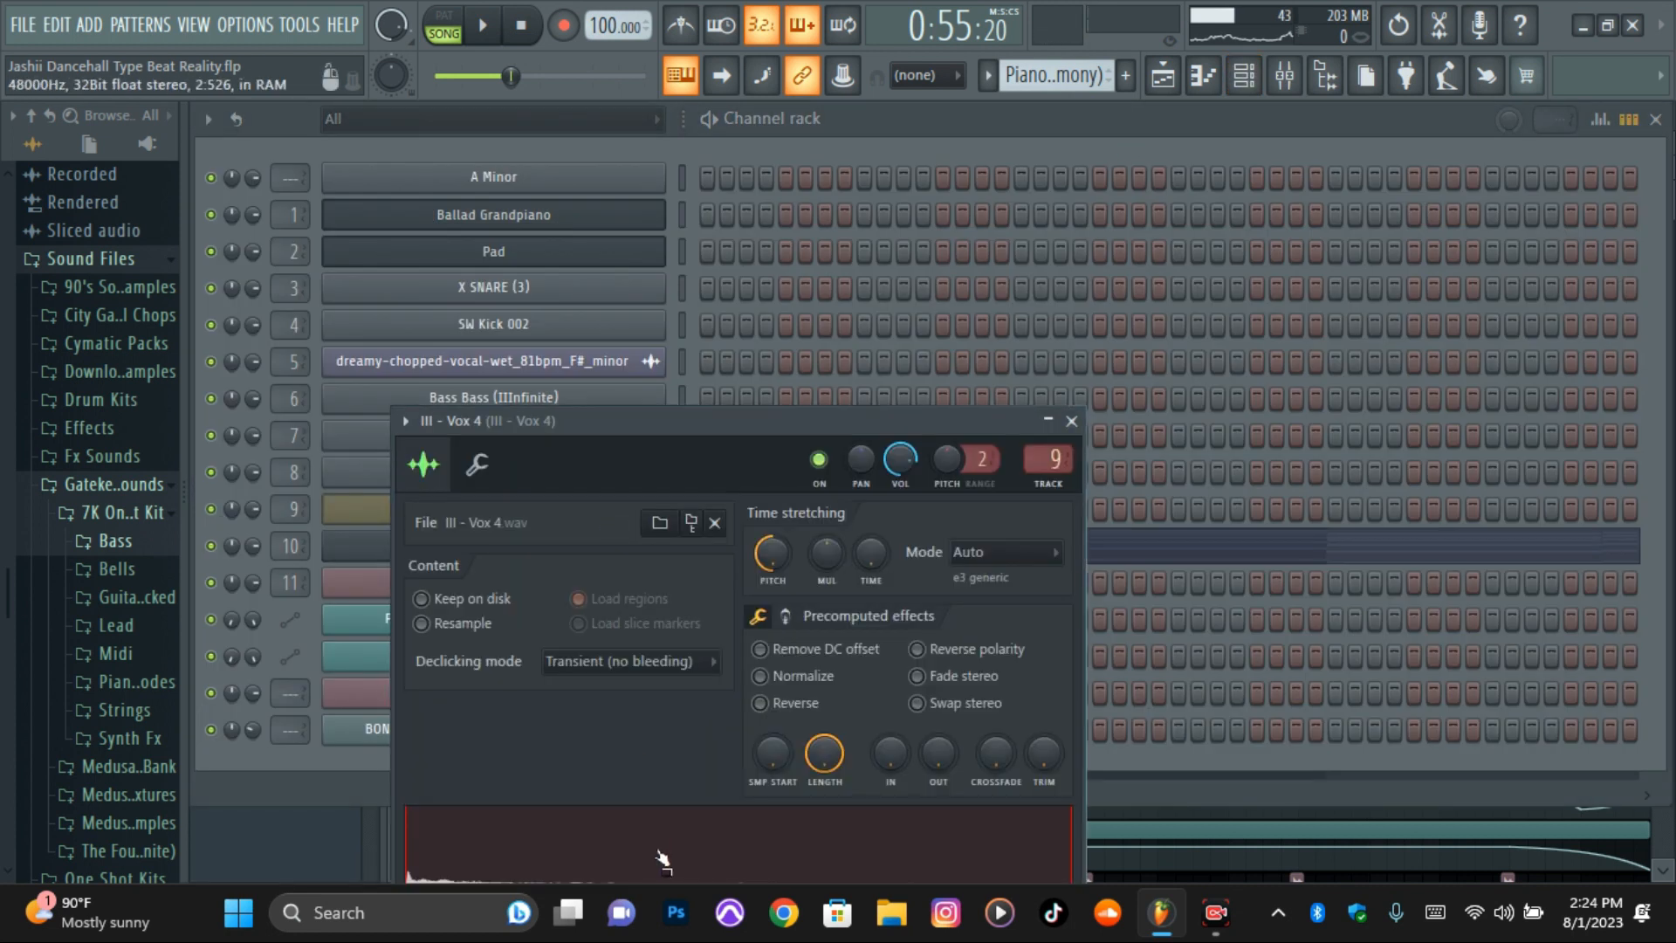
{"action": "left_click", "coordinate": [358, 508]}
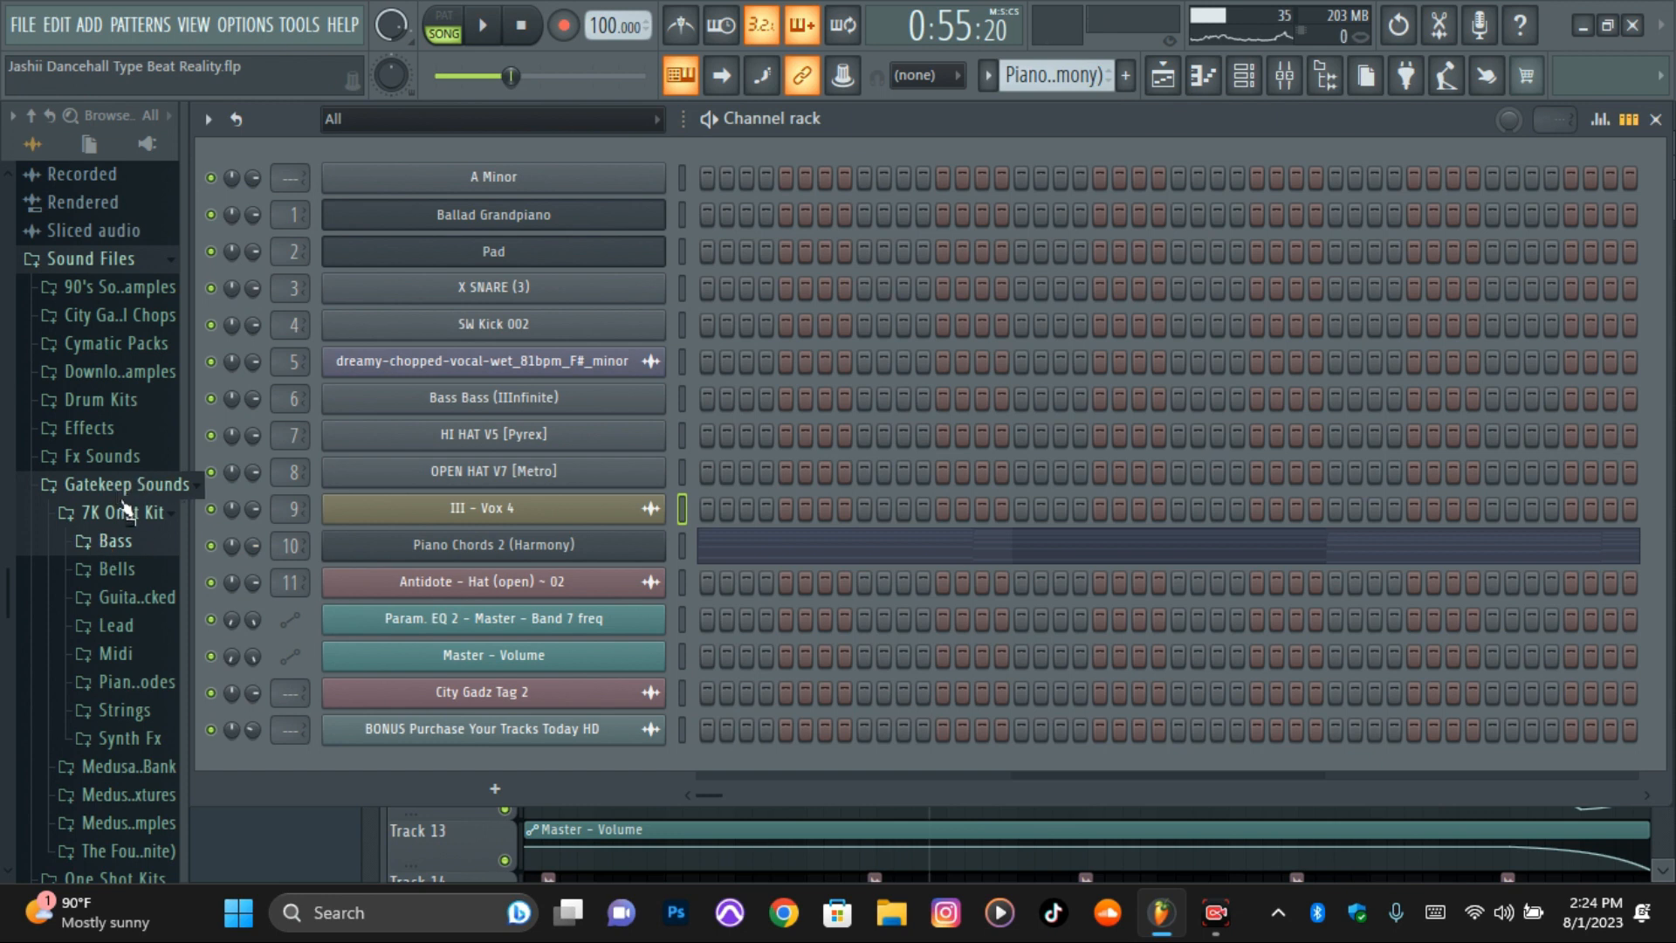
- Look through the Gatekeep Sounds sample folders, including the 7K One Shot Kit and Medusa Samples, and collapse Gatekeep Sounds
{"action": "left_click", "coordinate": [1166, 78]}
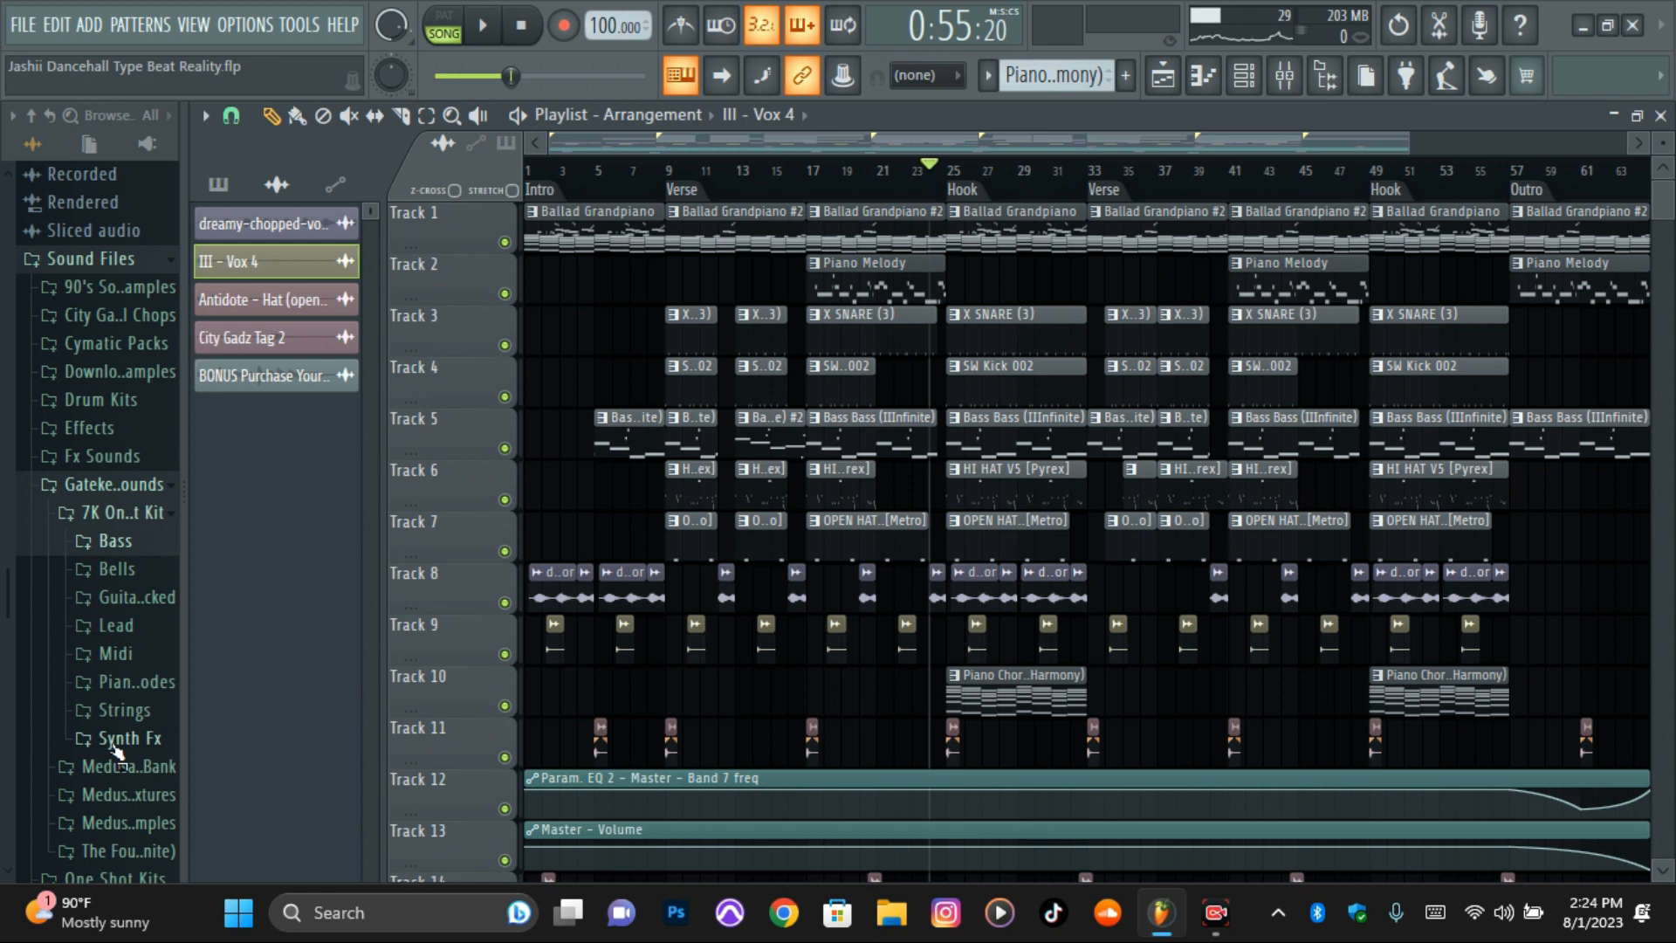
{"action": "left_click", "coordinate": [116, 539]}
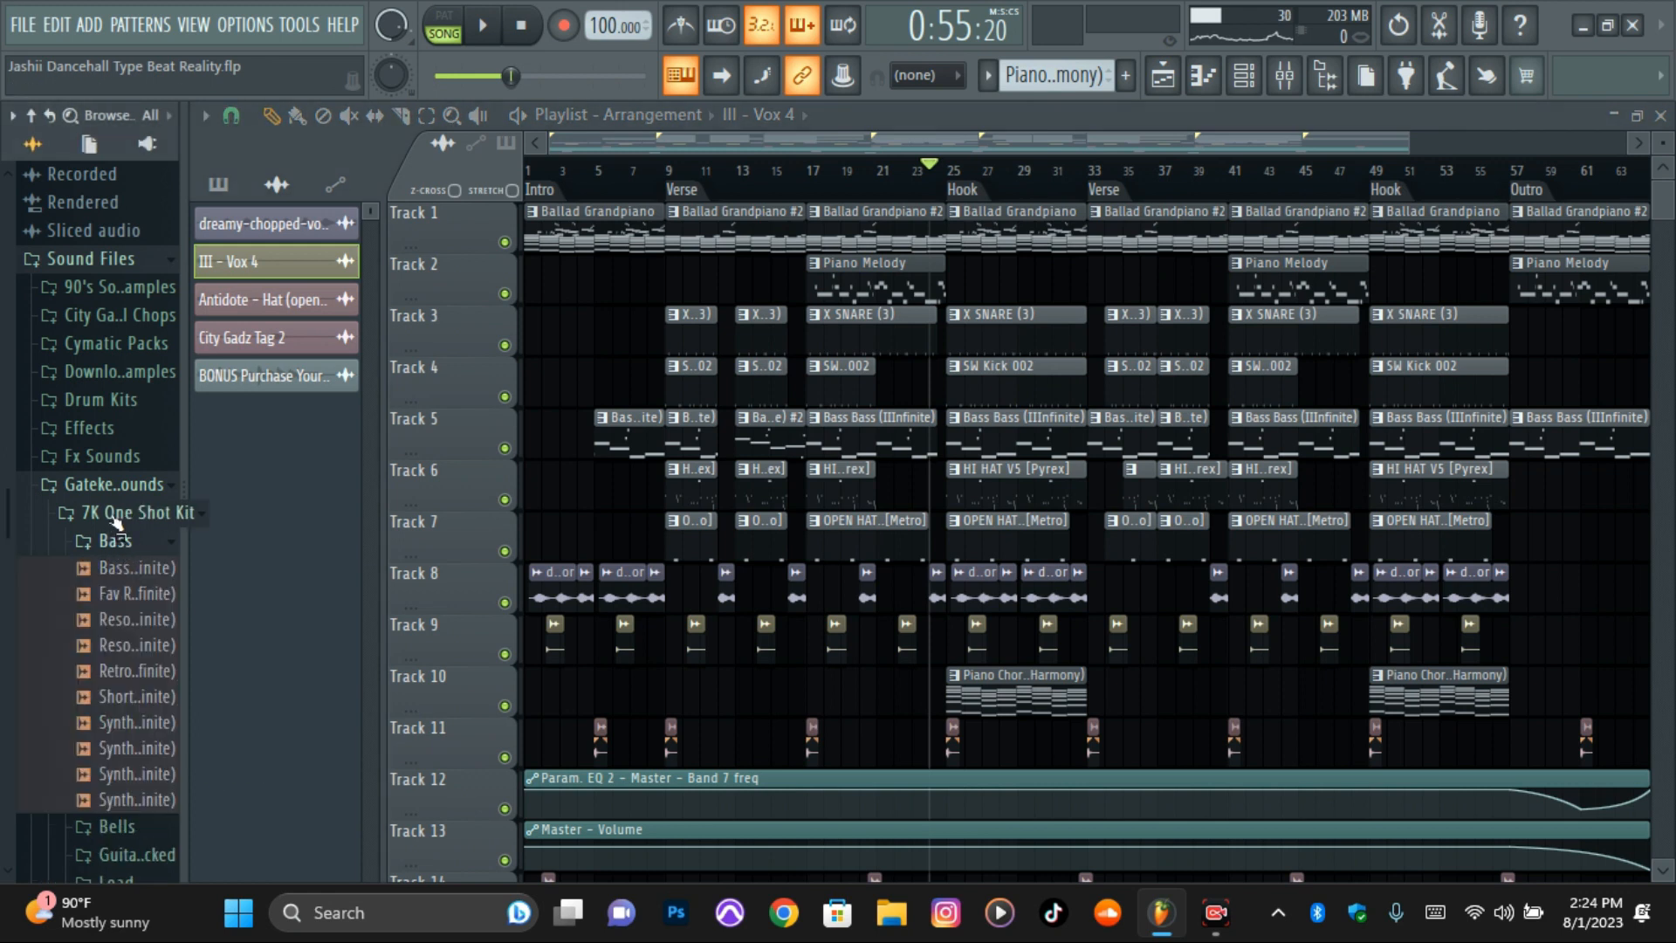
{"action": "left_click", "coordinate": [113, 515]}
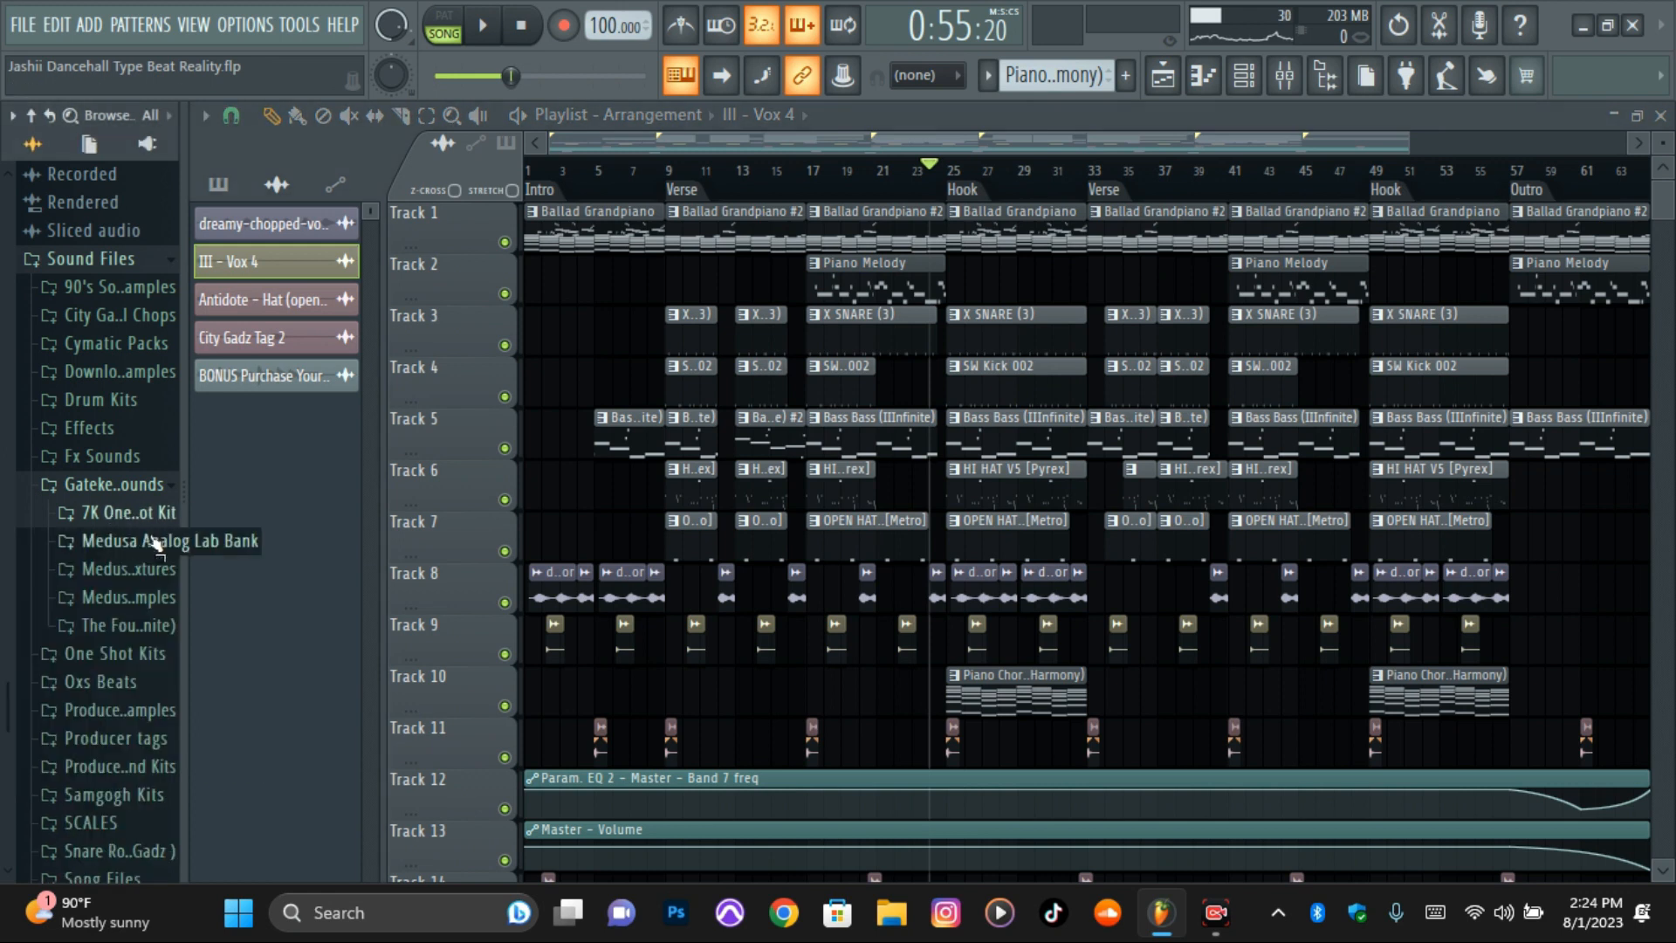
{"action": "left_click", "coordinate": [164, 632]}
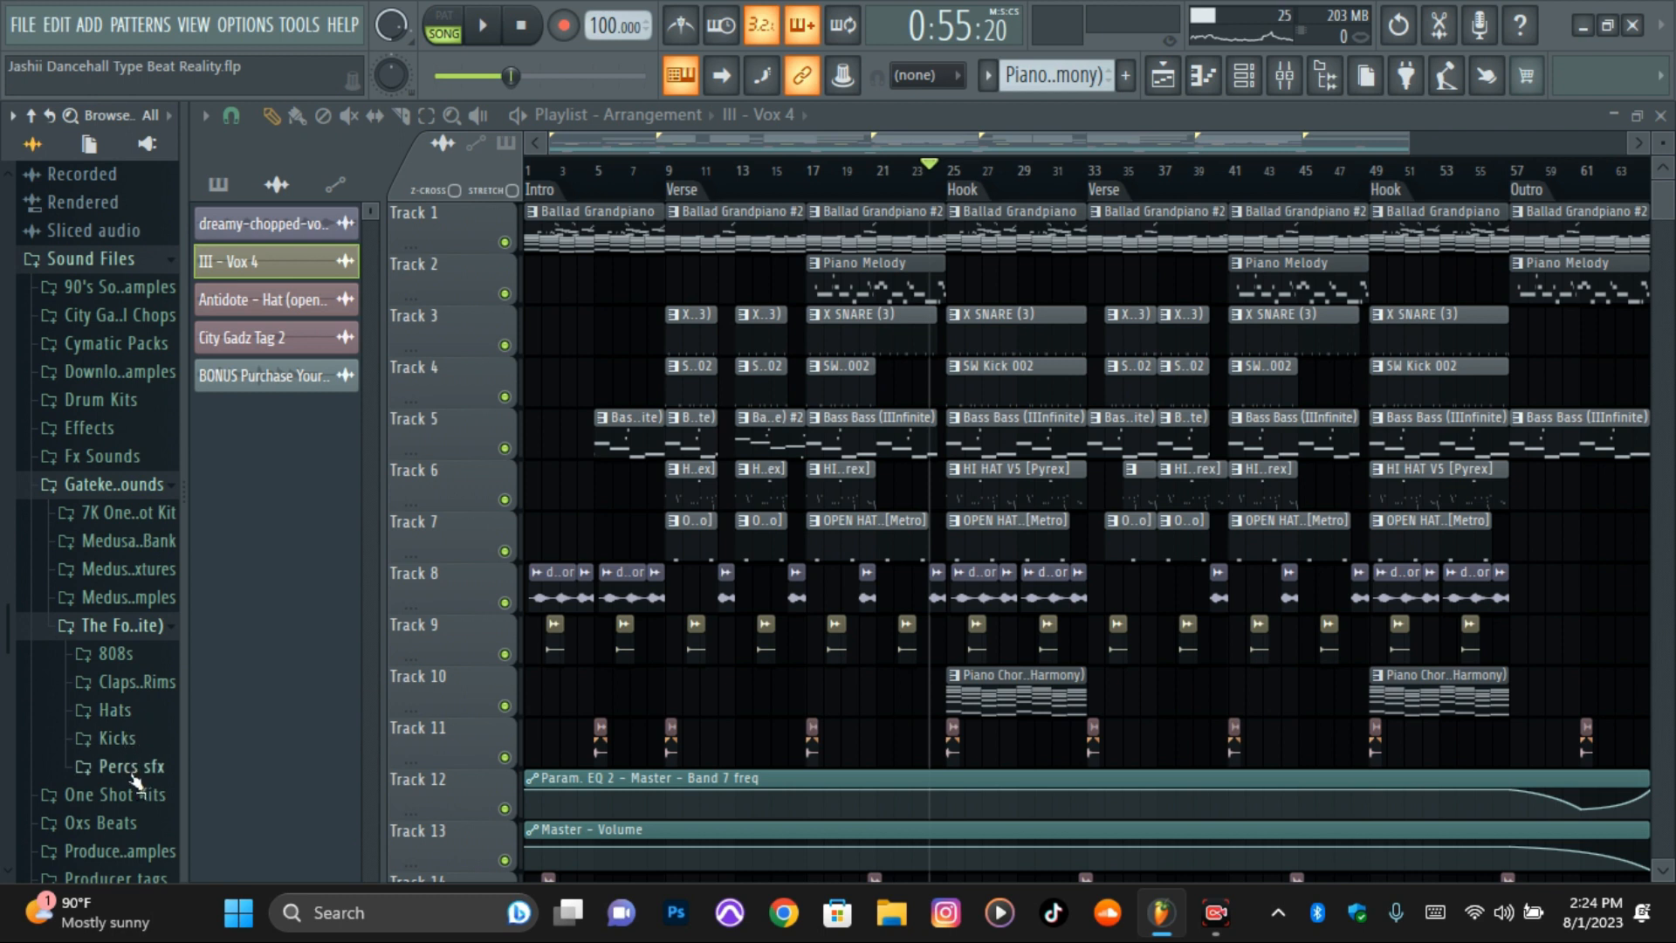
{"action": "left_click", "coordinate": [126, 598]}
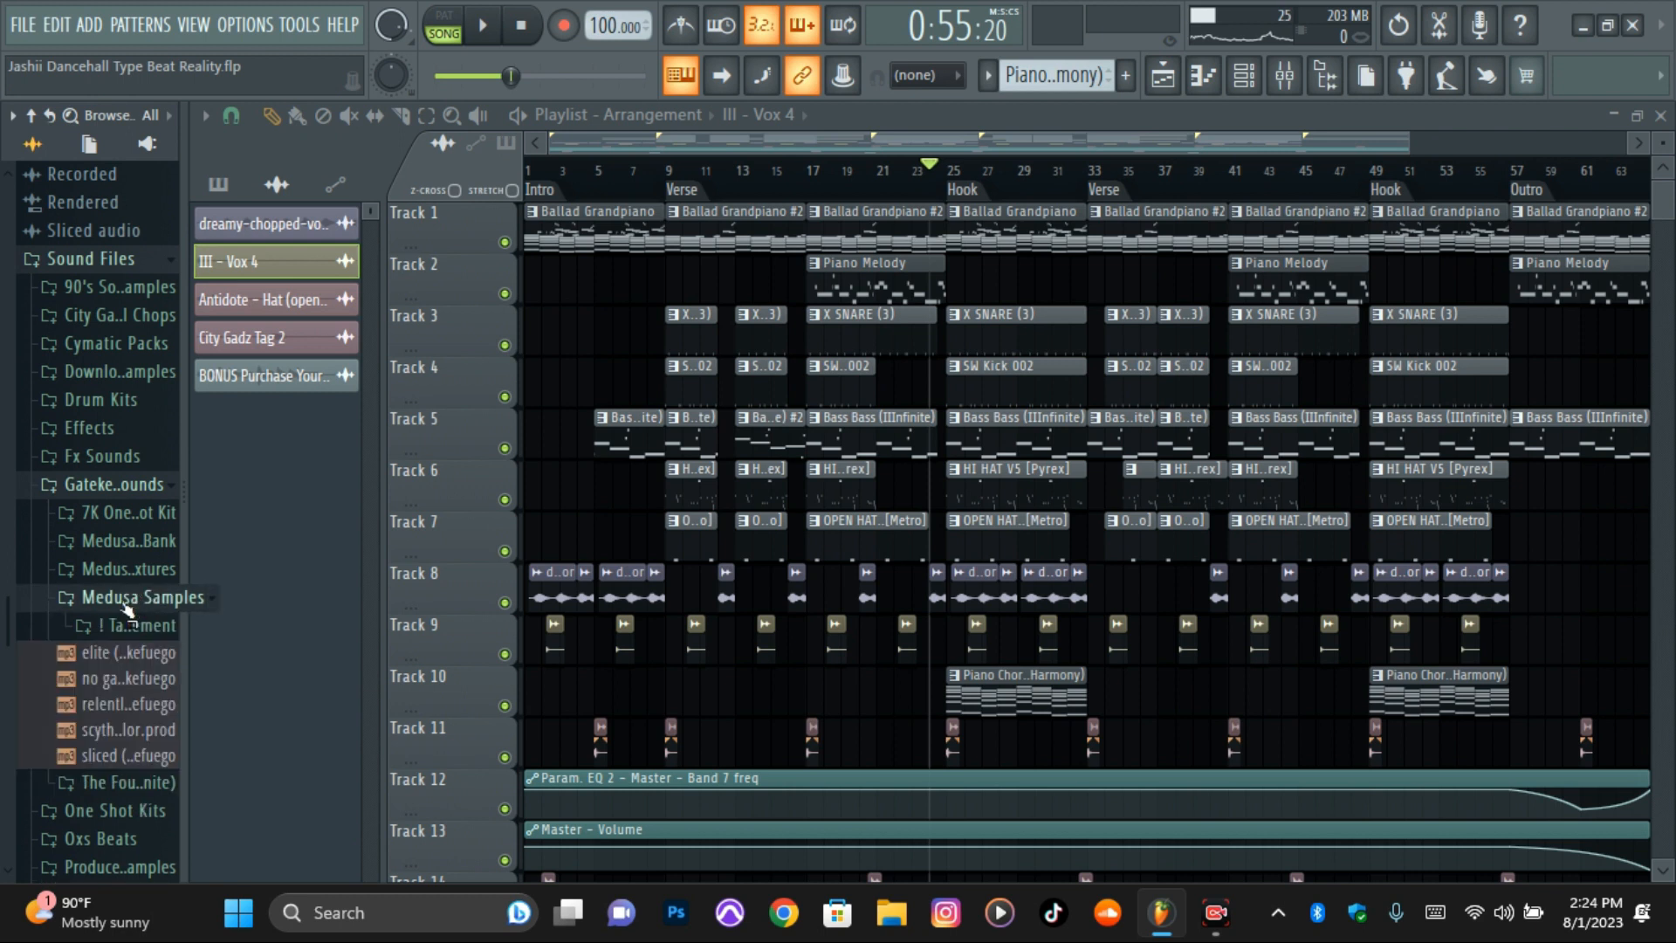
{"action": "left_click", "coordinate": [164, 485]}
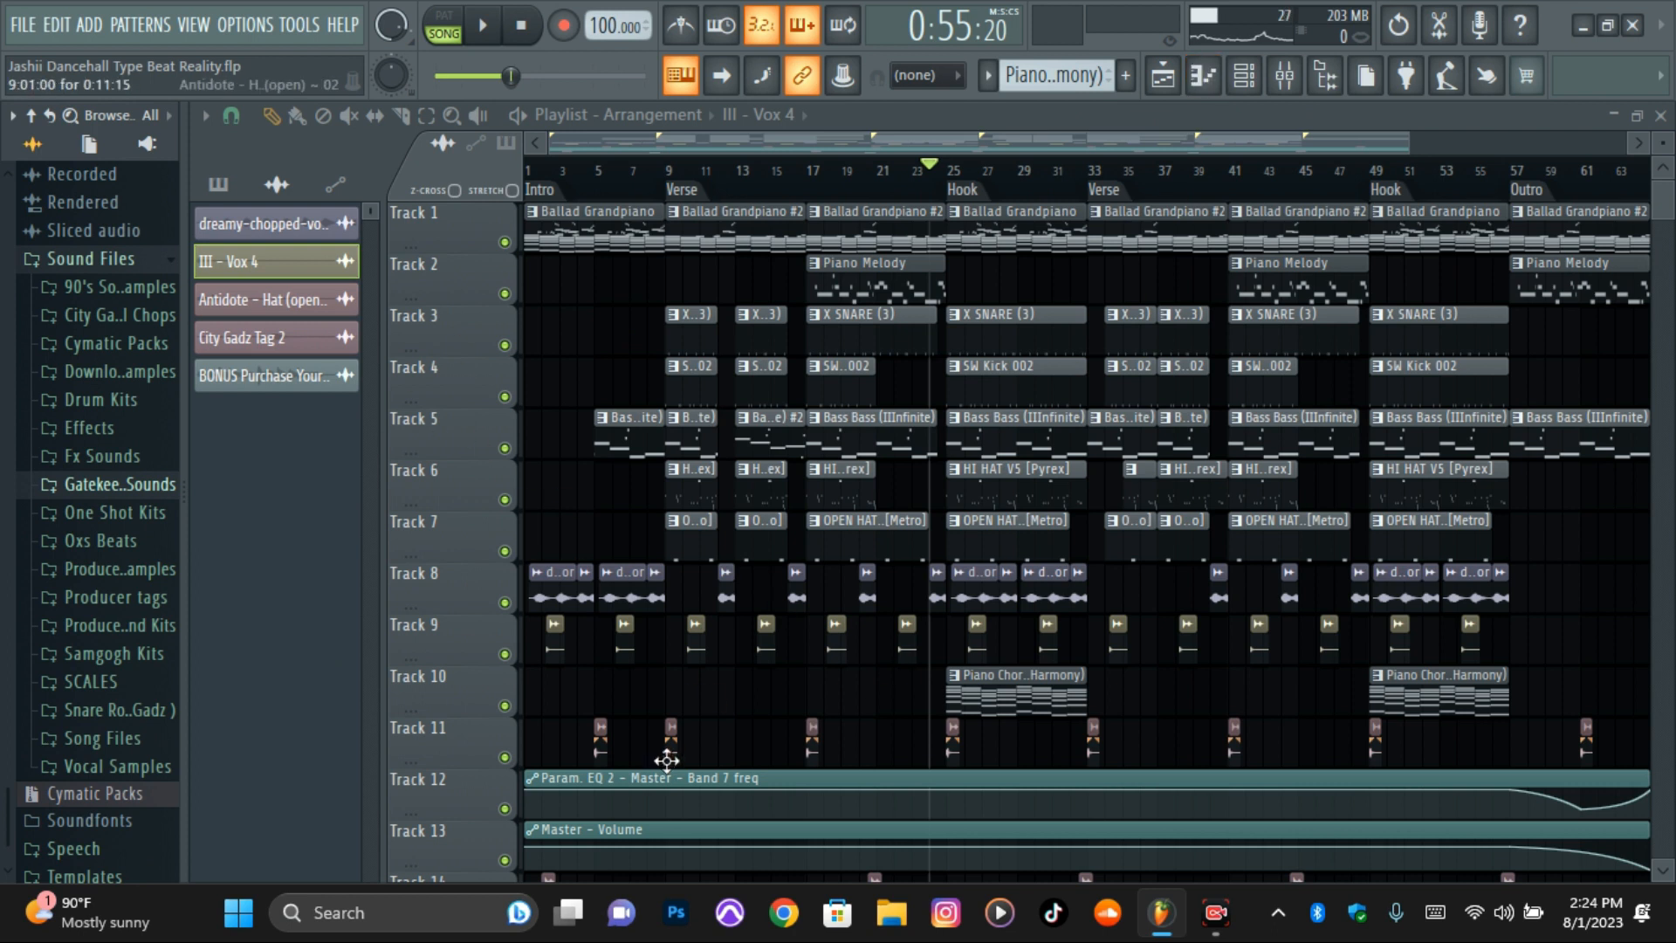
- Pick the Antidote - Hat (open) - 02 clip at bar 5 on Track 11 and check the channel rack before returning to the playlist
{"action": "left_click", "coordinate": [599, 753]}
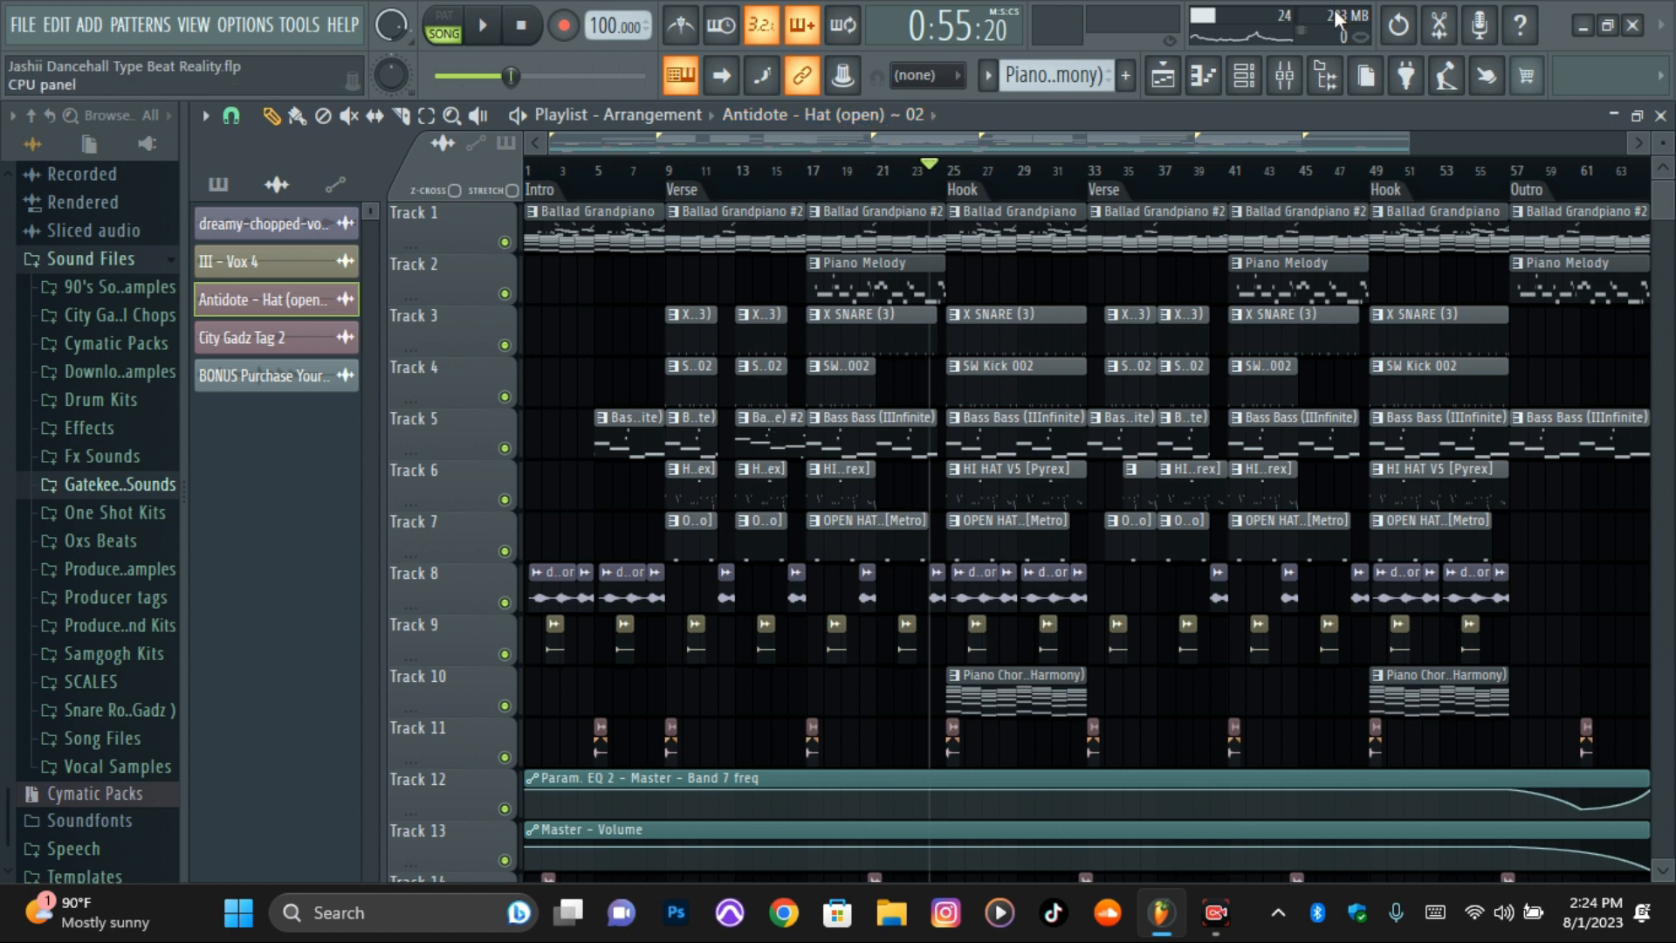
{"action": "left_click", "coordinate": [1246, 77]}
{"action": "left_click", "coordinate": [1162, 77]}
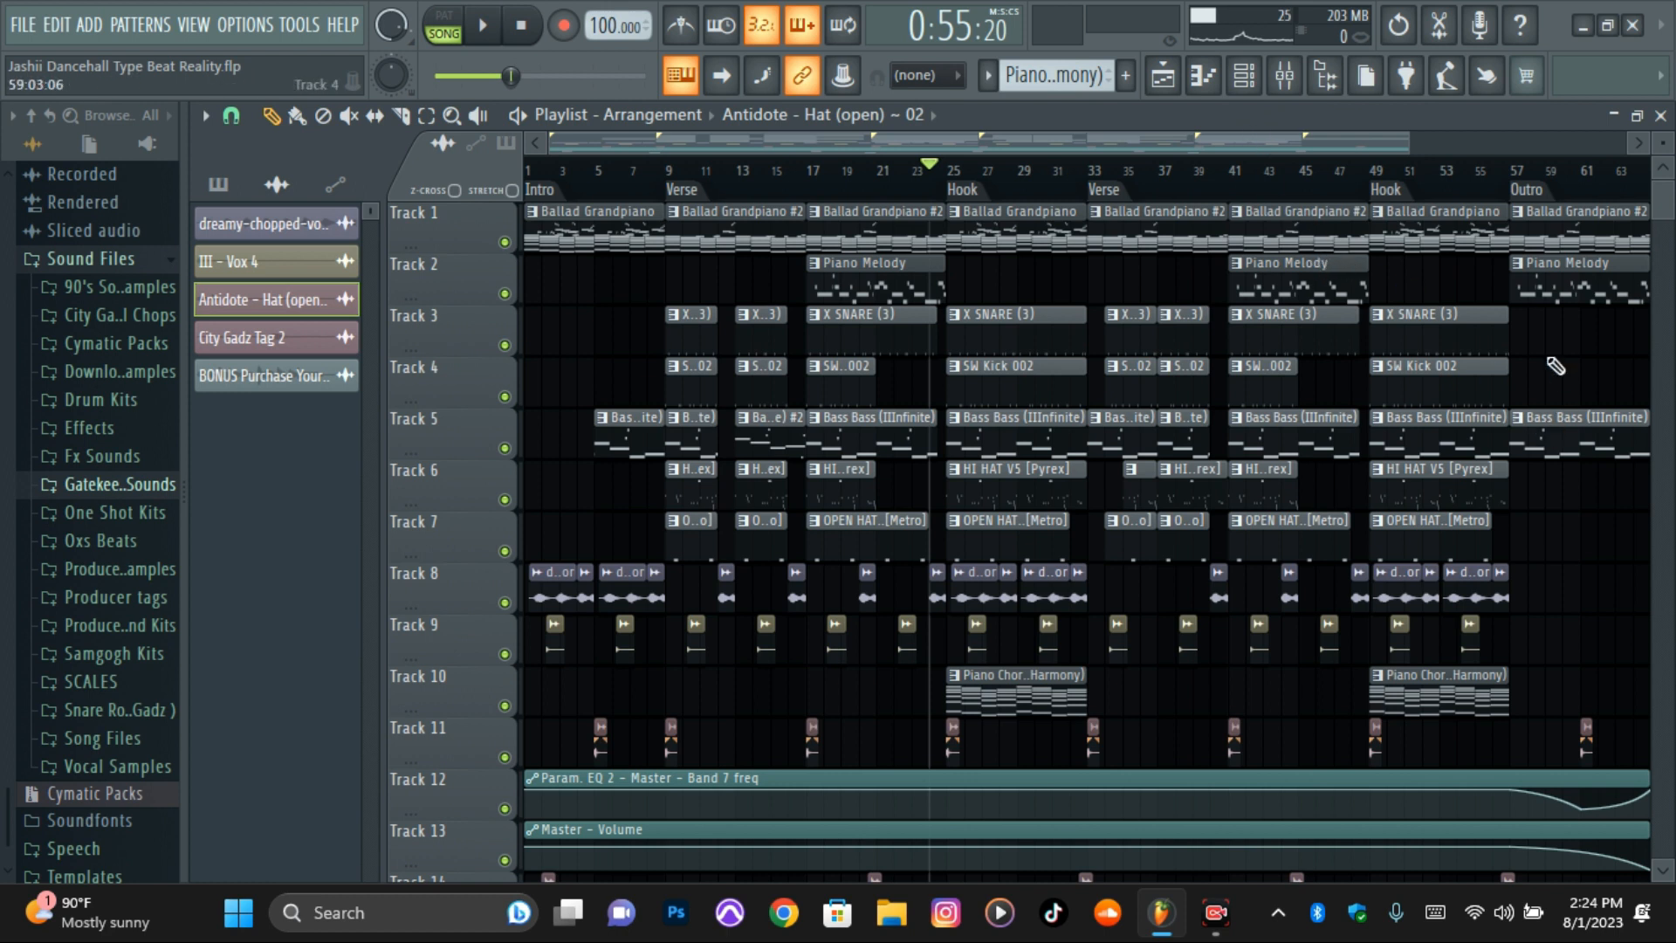
- Review the lower playlist tracks and the mixer inserts, and return to the playlist
{"action": "scroll", "coordinate": [1553, 363], "scroll_direction": "down", "scroll_amount": 4}
{"action": "scroll", "coordinate": [1553, 393], "scroll_direction": "up", "scroll_amount": 4}
{"action": "left_click", "coordinate": [1284, 75]}
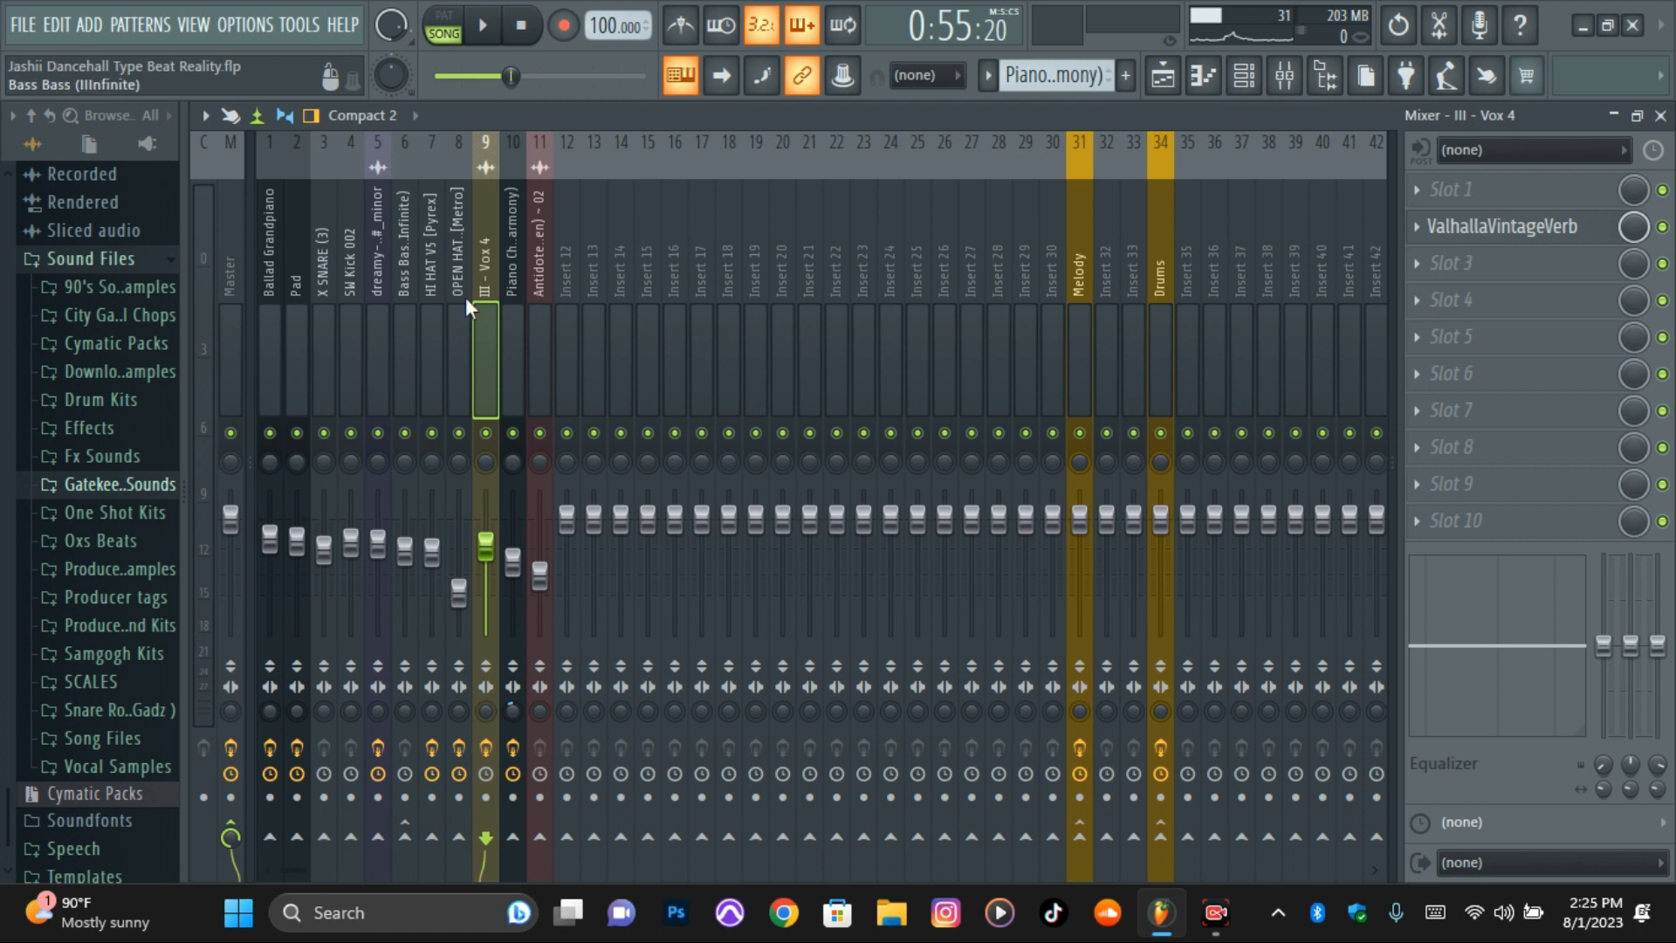
{"action": "left_click", "coordinate": [1169, 79]}
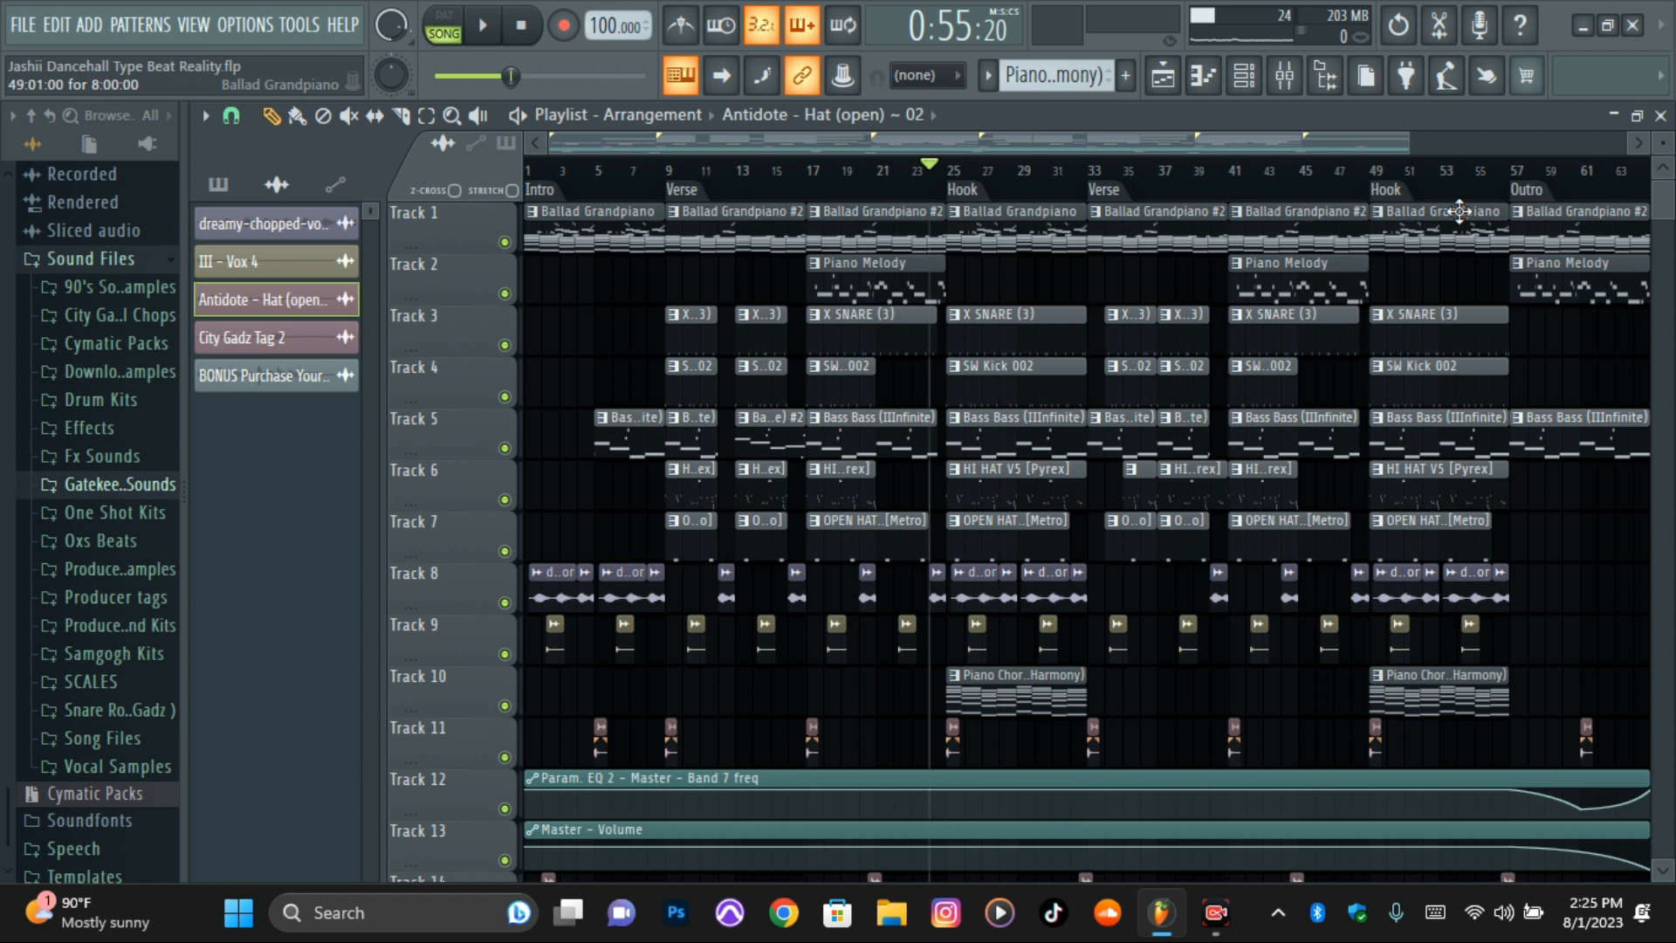
- Look over the arrangement down to Track 15 and start playing the full beat from bar 24
{"action": "scroll", "coordinate": [1585, 414], "scroll_direction": "down", "scroll_amount": 2}
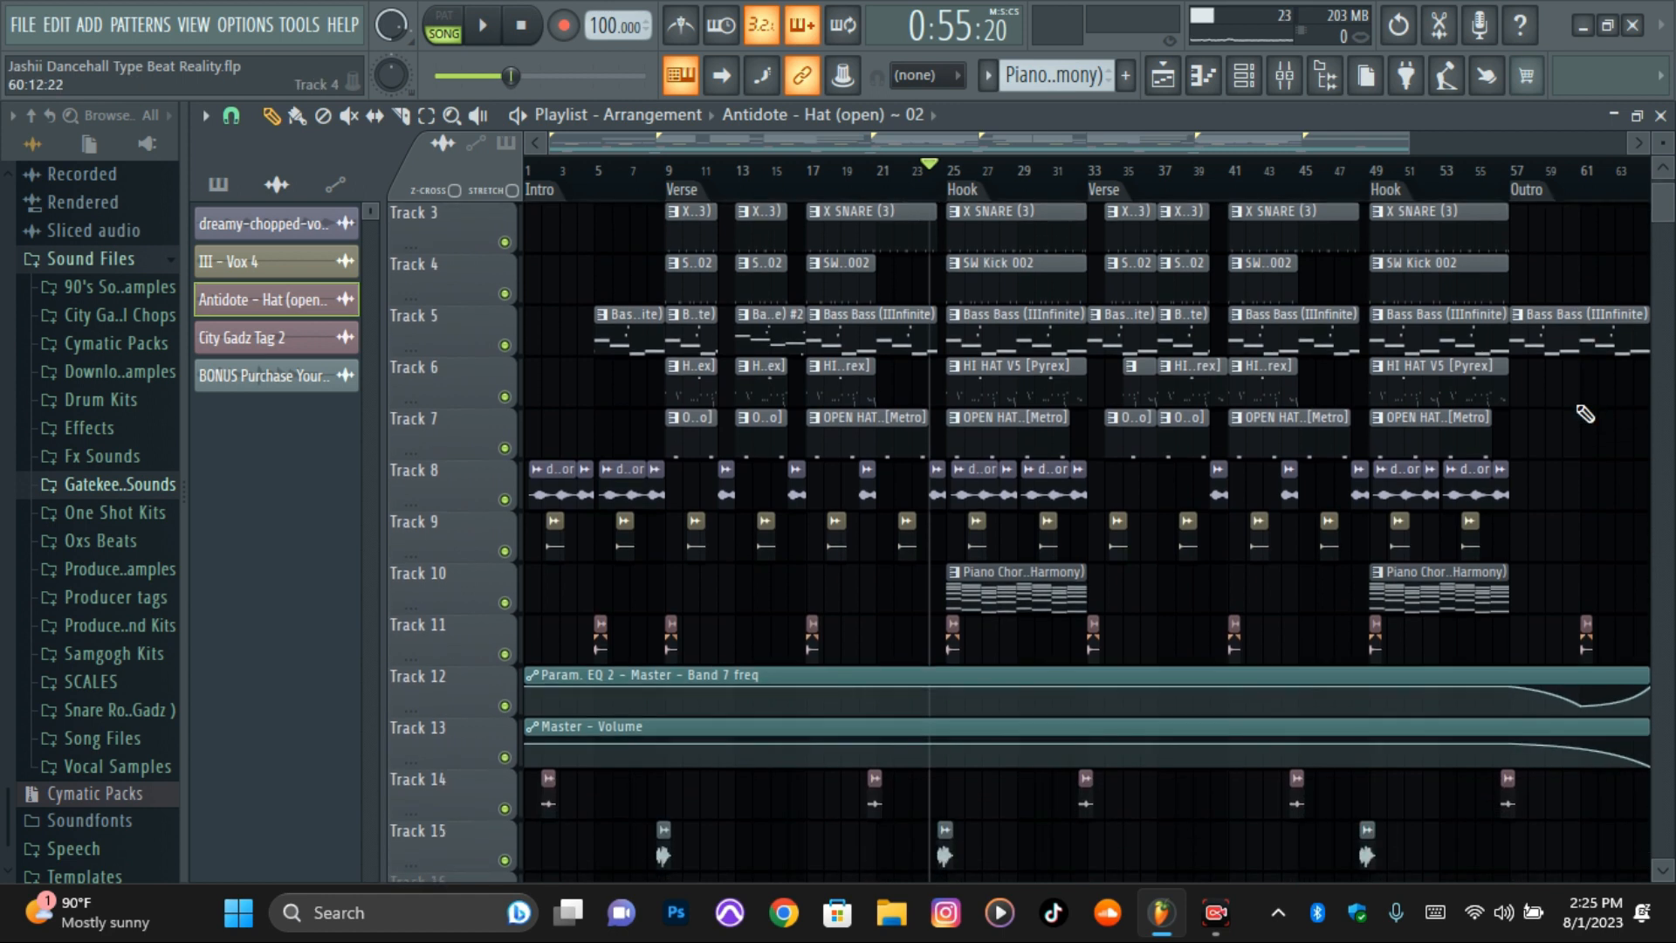
{"action": "scroll", "coordinate": [1586, 413], "scroll_direction": "up", "scroll_amount": 2}
{"action": "scroll", "coordinate": [1586, 414], "scroll_direction": "down", "scroll_amount": 5}
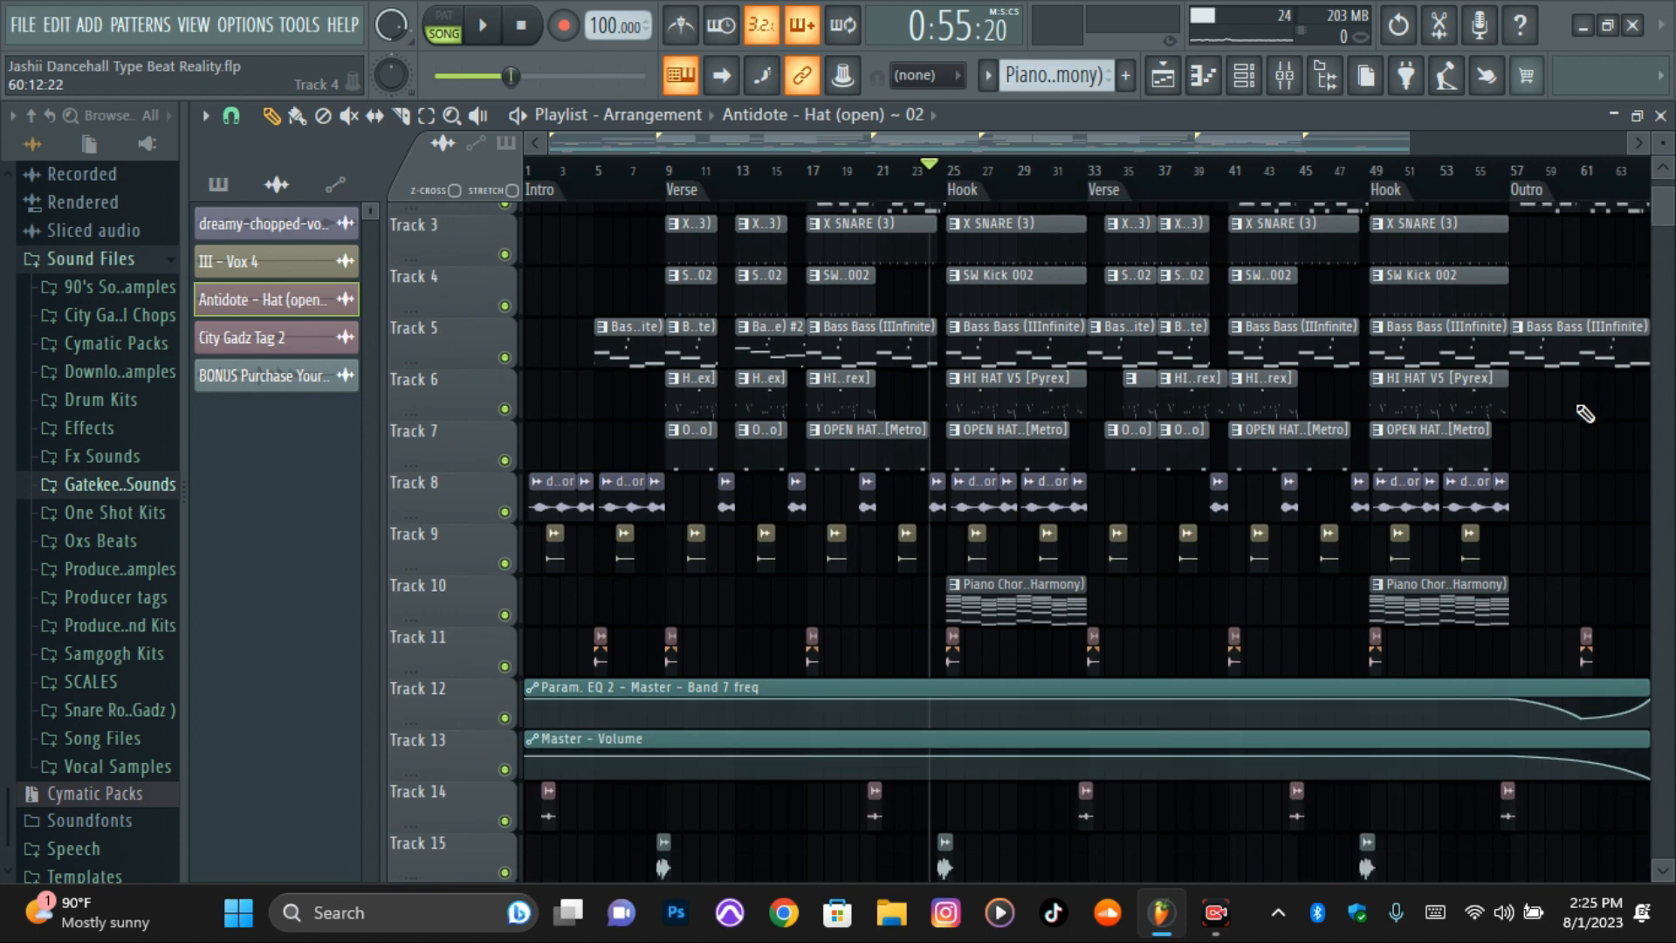
{"action": "scroll", "coordinate": [1585, 413], "scroll_direction": "up", "scroll_amount": 5}
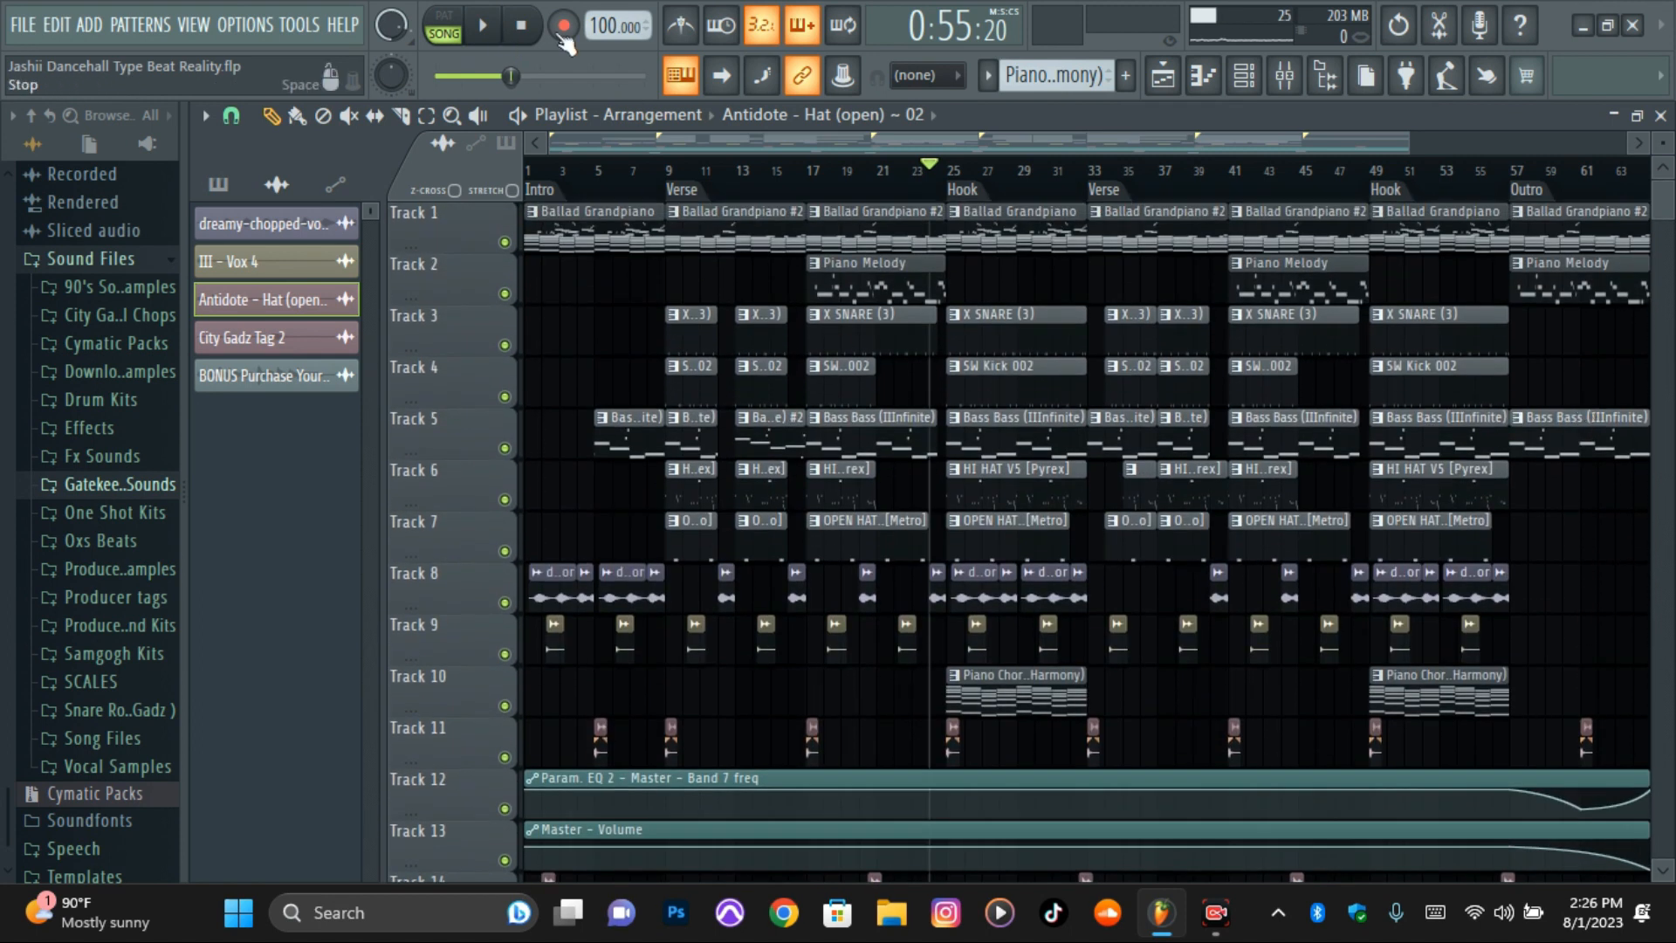
{"action": "key", "text": "space"}
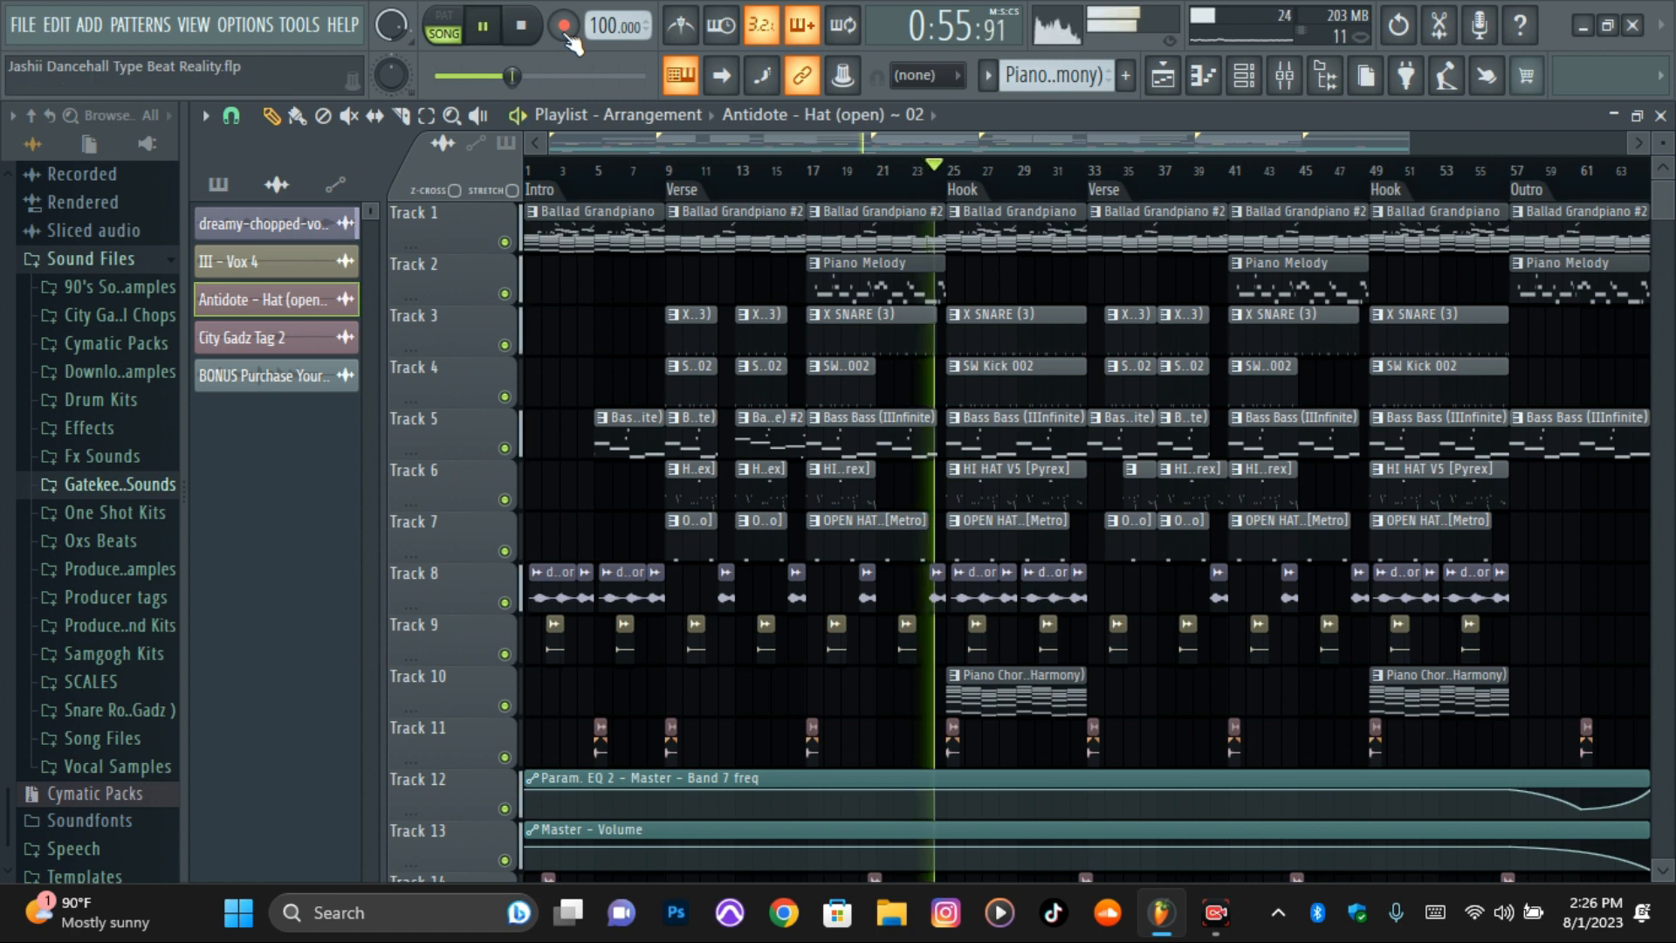